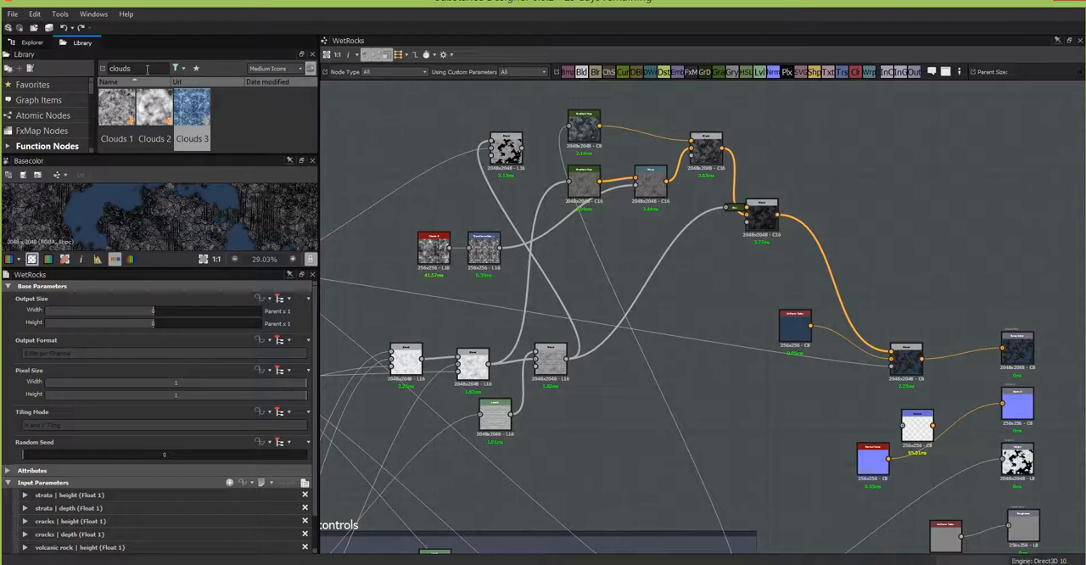
Step: Add the Water material from the library's liquids demos to the graph, above the Uniform Color node
{"action": "scroll", "coordinate": [91, 141], "scroll_direction": "down", "scroll_amount": 5}
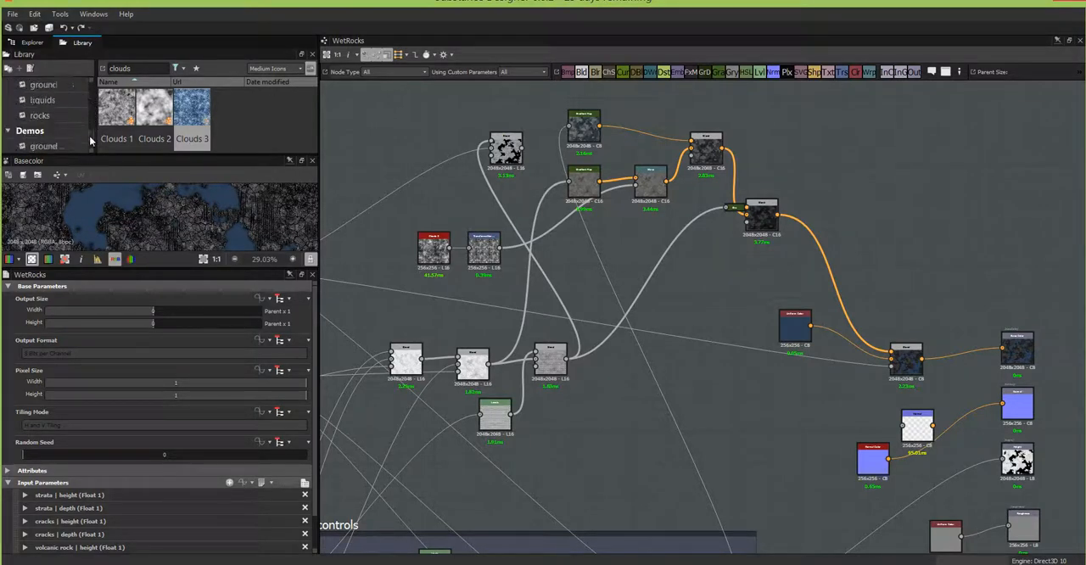
{"action": "scroll", "coordinate": [91, 140], "scroll_direction": "down", "scroll_amount": 1}
{"action": "left_click", "coordinate": [41, 131]}
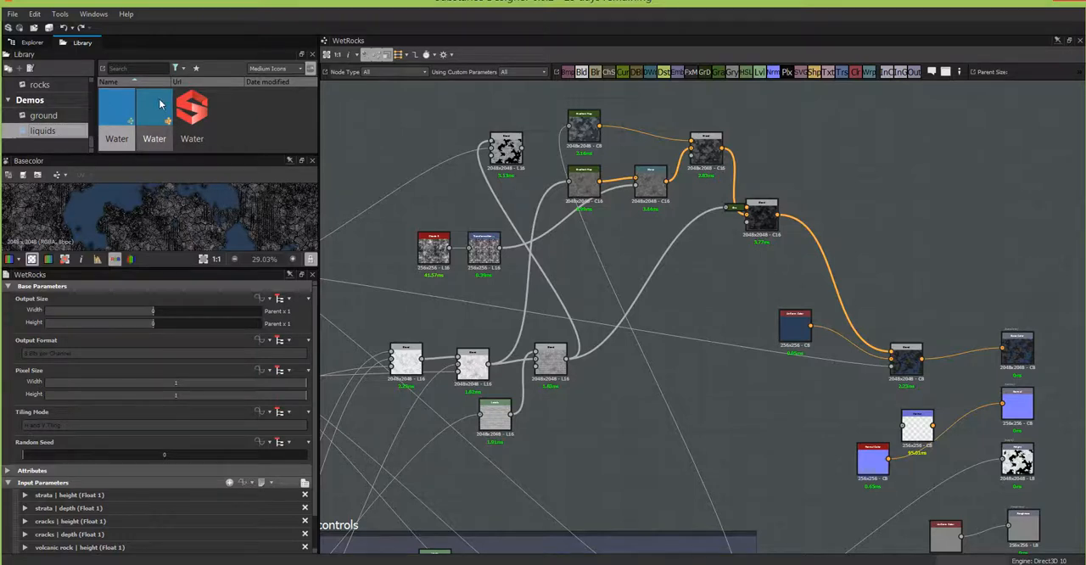
{"action": "left_click_drag", "start_coordinate": [159, 103], "coordinate": [728, 283]}
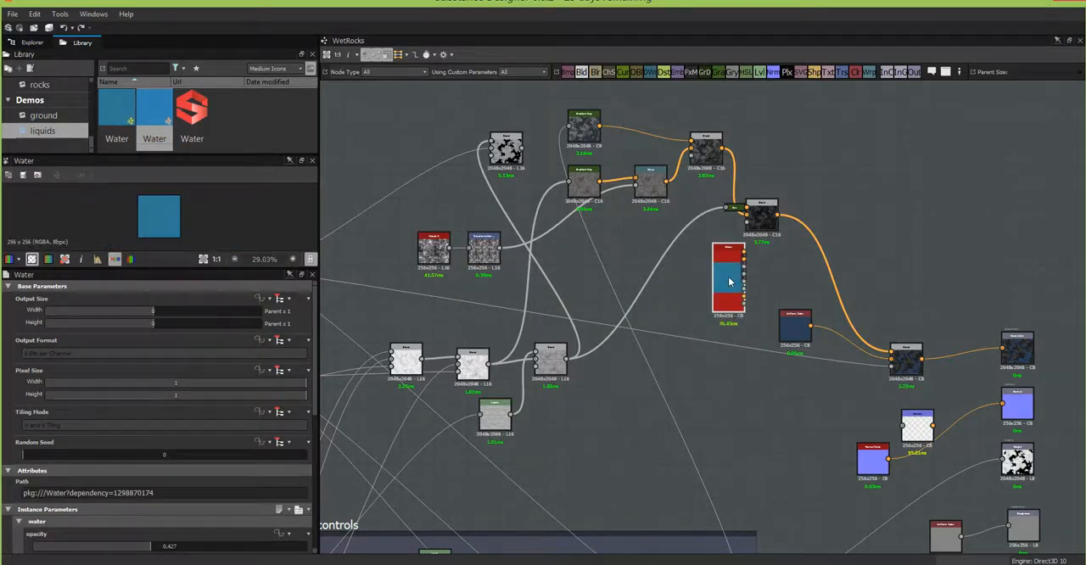
Step: Feed the final Blend's background from the Water node's Base Color output instead of the Uniform Color
{"action": "scroll", "coordinate": [781, 256], "scroll_direction": "up", "scroll_amount": 3}
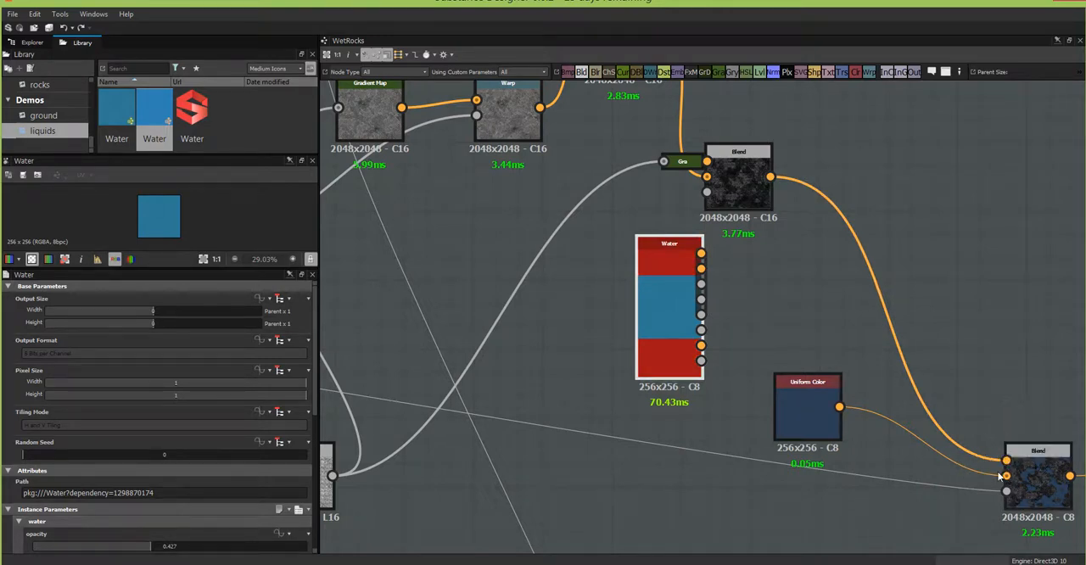
{"action": "left_click_drag", "start_coordinate": [1006, 476], "coordinate": [701, 253]}
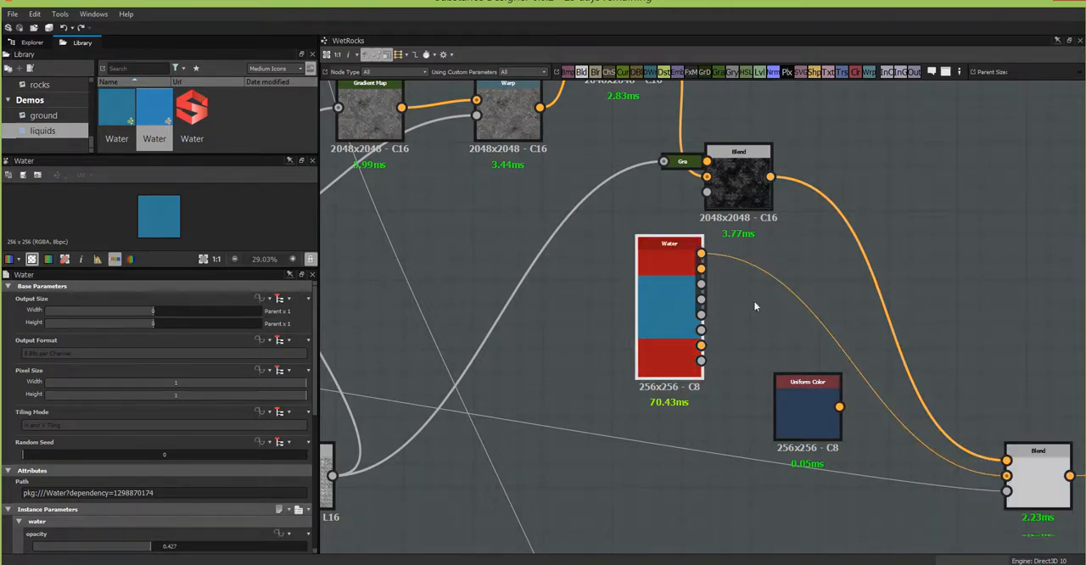
{"action": "middle_click_drag", "start_coordinate": [925, 478], "coordinate": [587, 286]}
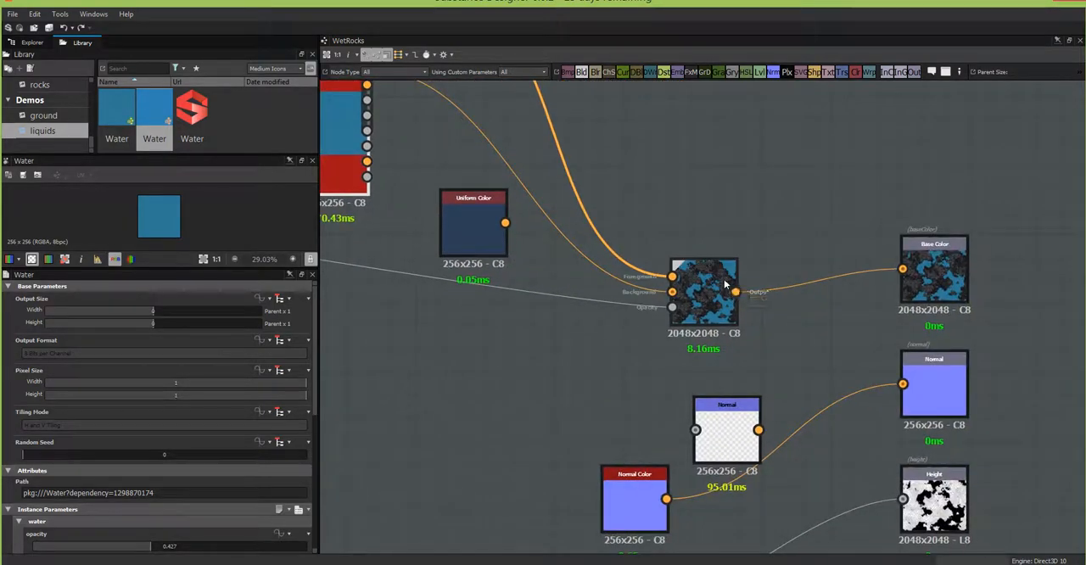
Step: Examine how the water color blends with the rocks in an enlarged 2D preview of the final Blend node
{"action": "scroll", "coordinate": [725, 284], "scroll_direction": "up", "scroll_amount": 2}
{"action": "left_click", "coordinate": [686, 311]}
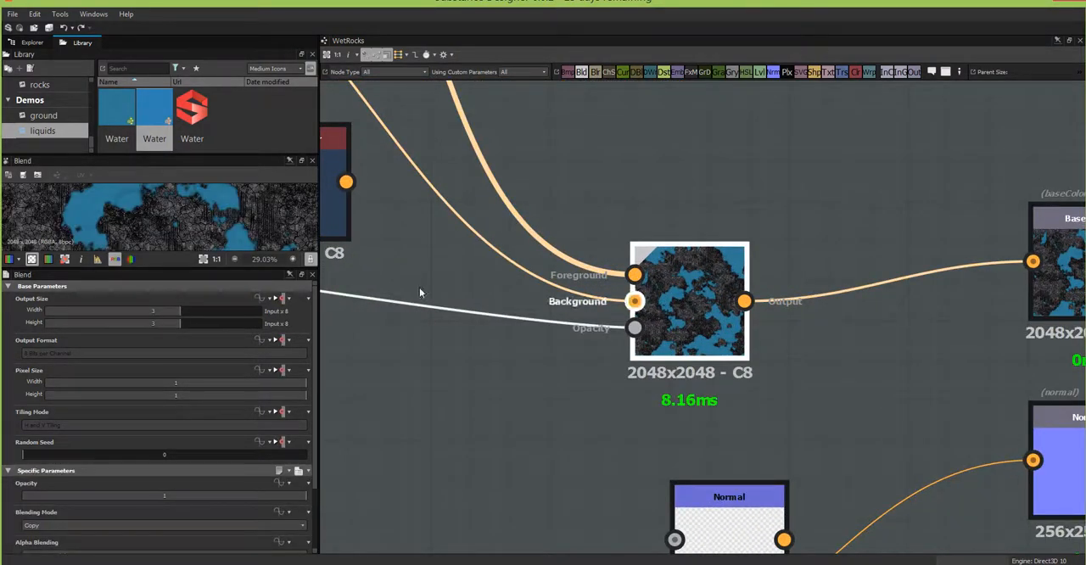
{"action": "scroll", "coordinate": [179, 216], "scroll_direction": "down", "scroll_amount": 1}
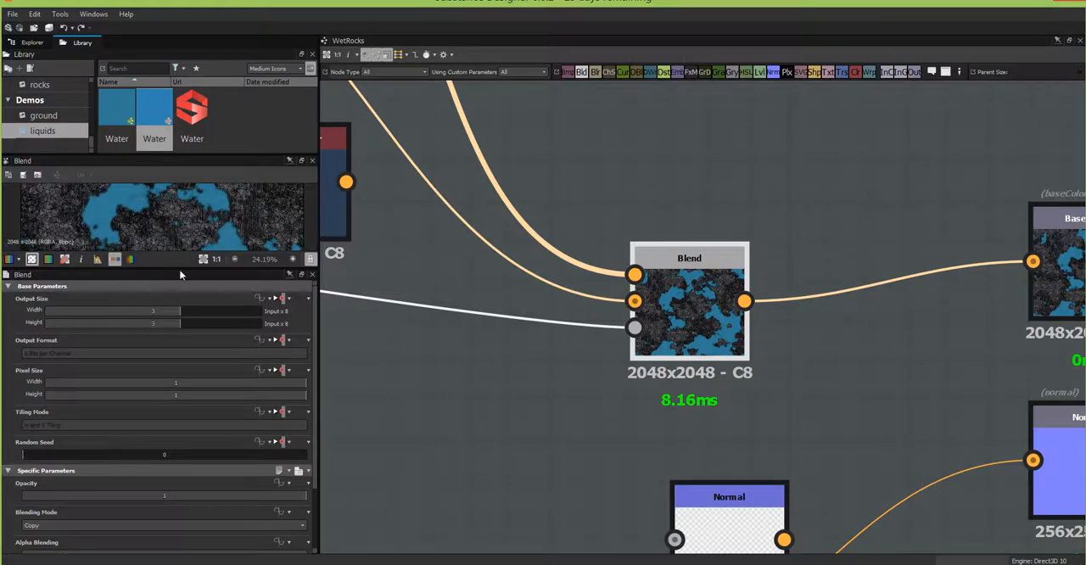
{"action": "left_click_drag", "start_coordinate": [179, 268], "coordinate": [179, 408]}
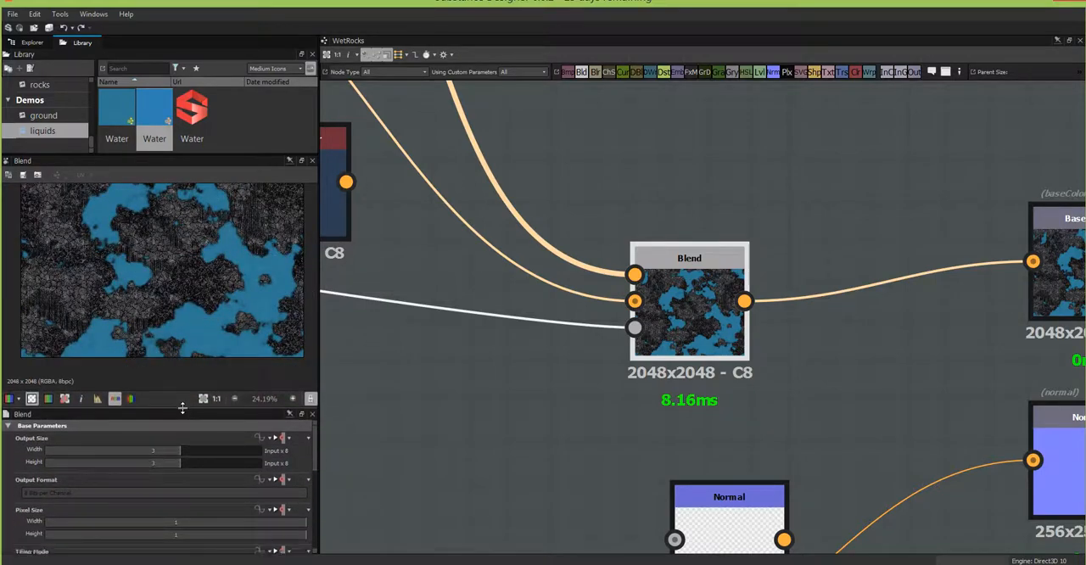
{"action": "scroll", "coordinate": [217, 278], "scroll_direction": "up", "scroll_amount": 1}
{"action": "scroll", "coordinate": [216, 273], "scroll_direction": "up", "scroll_amount": 3}
{"action": "middle_click_drag", "start_coordinate": [231, 201], "coordinate": [257, 330]}
{"action": "scroll", "coordinate": [575, 276], "scroll_direction": "down", "scroll_amount": 2}
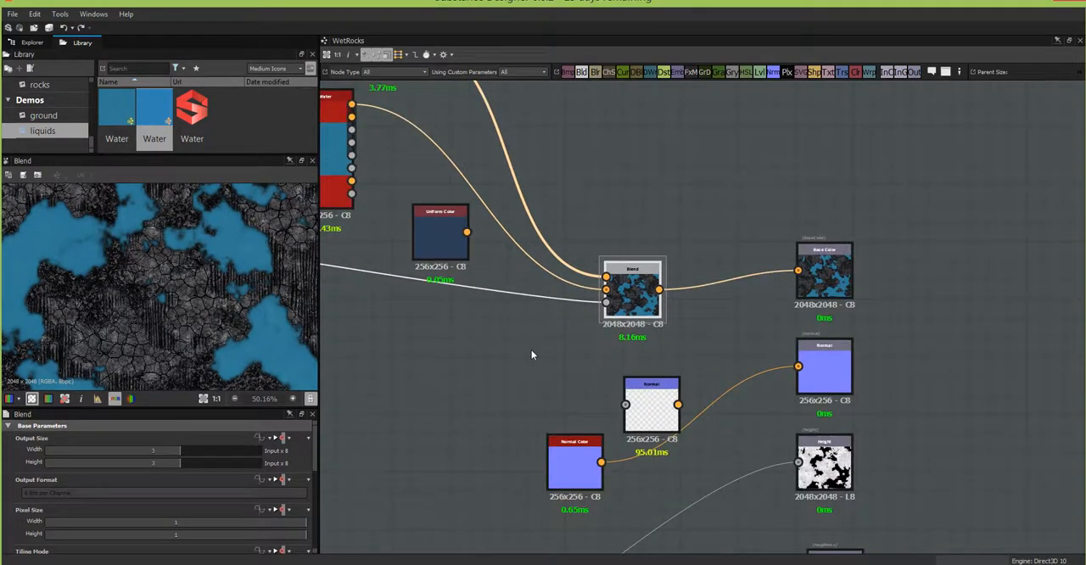
Step: Move the Normal Color node away from the Normal node to open up space between them
{"action": "scroll", "coordinate": [532, 355], "scroll_direction": "down", "scroll_amount": 1}
{"action": "middle_click_drag", "start_coordinate": [531, 354], "coordinate": [722, 266]}
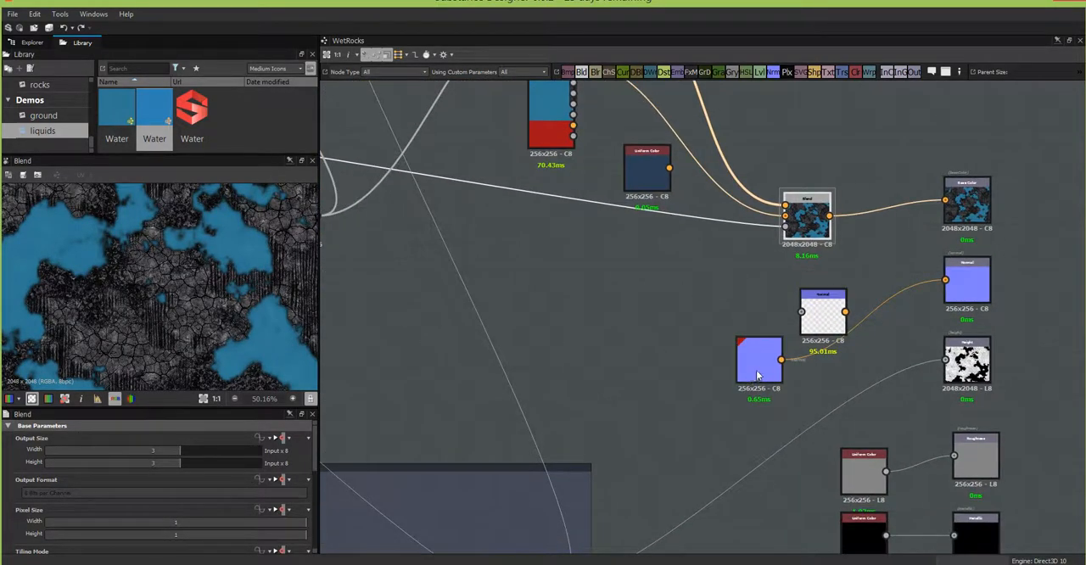
{"action": "left_click_drag", "start_coordinate": [749, 368], "coordinate": [686, 368]}
{"action": "scroll", "coordinate": [650, 314], "scroll_direction": "down", "scroll_amount": 2}
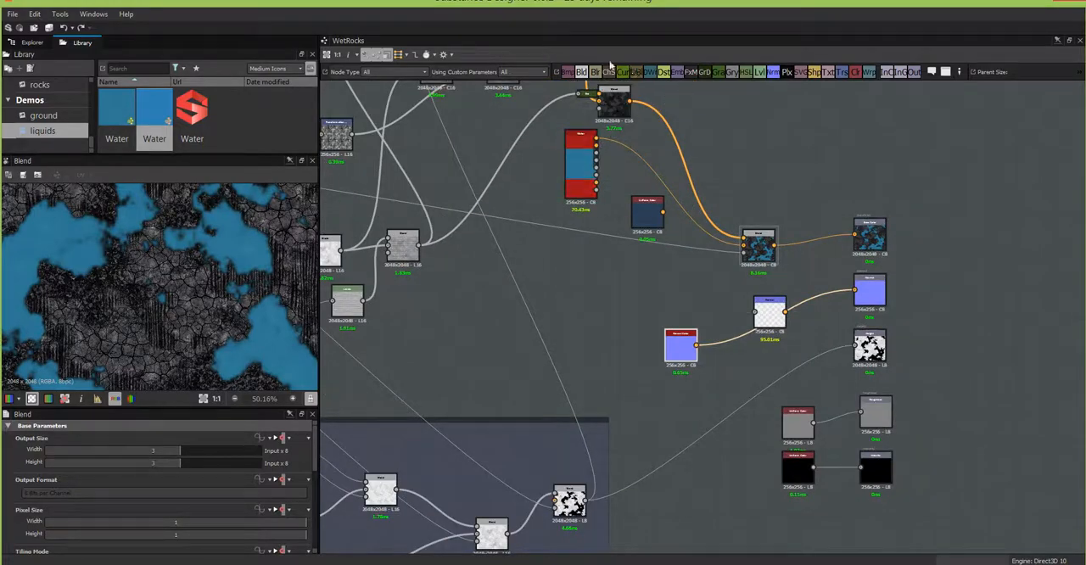
Step: Try a new Blend node next to the Normal node, and delete it again
{"action": "left_click_drag", "start_coordinate": [583, 74], "coordinate": [714, 306]}
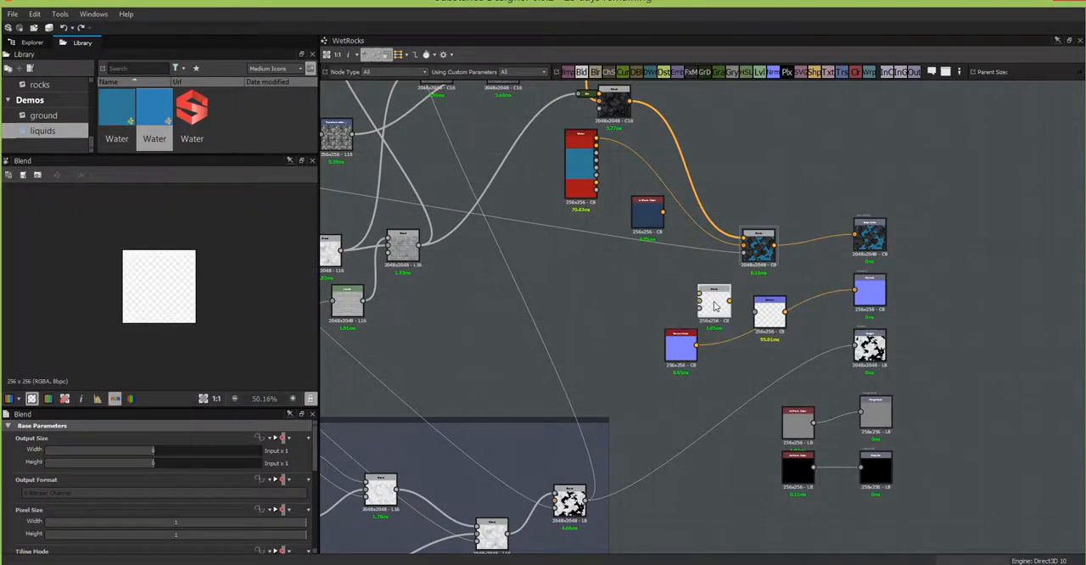
{"action": "key", "text": "Delete"}
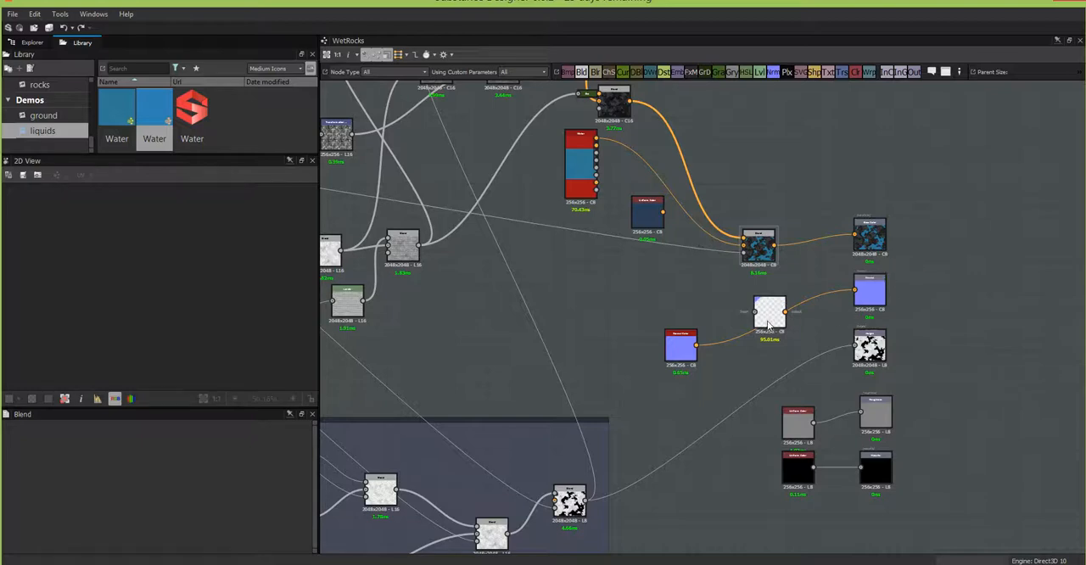
Step: Rearrange the Normal, Uniform Color and Water nodes, with Uniform Color near Normal Color and Water closer to the final Blend
{"action": "left_click_drag", "start_coordinate": [769, 320], "coordinate": [790, 328]}
{"action": "scroll", "coordinate": [644, 240], "scroll_direction": "down", "scroll_amount": 1}
{"action": "scroll", "coordinate": [645, 240], "scroll_direction": "up", "scroll_amount": 2}
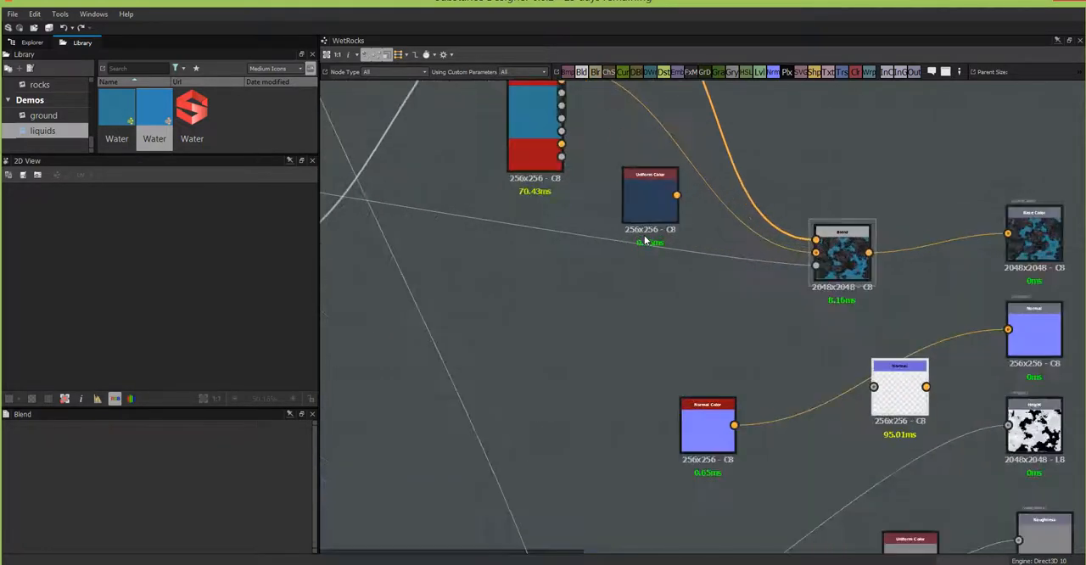
{"action": "middle_click_drag", "start_coordinate": [722, 334], "coordinate": [812, 441]}
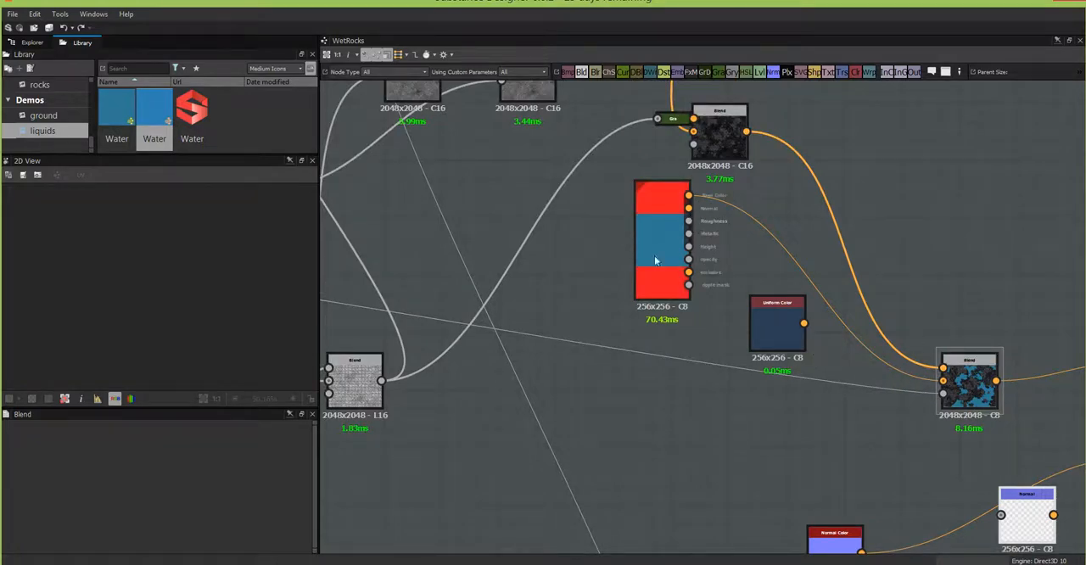
{"action": "middle_click_drag", "start_coordinate": [617, 286], "coordinate": [837, 267]}
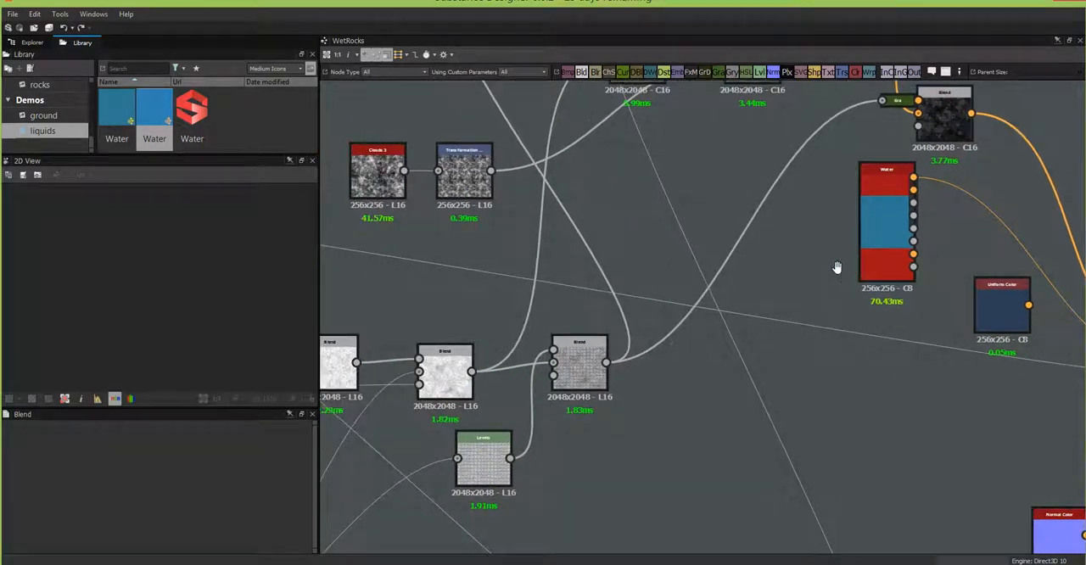
{"action": "scroll", "coordinate": [707, 174], "scroll_direction": "down", "scroll_amount": 2}
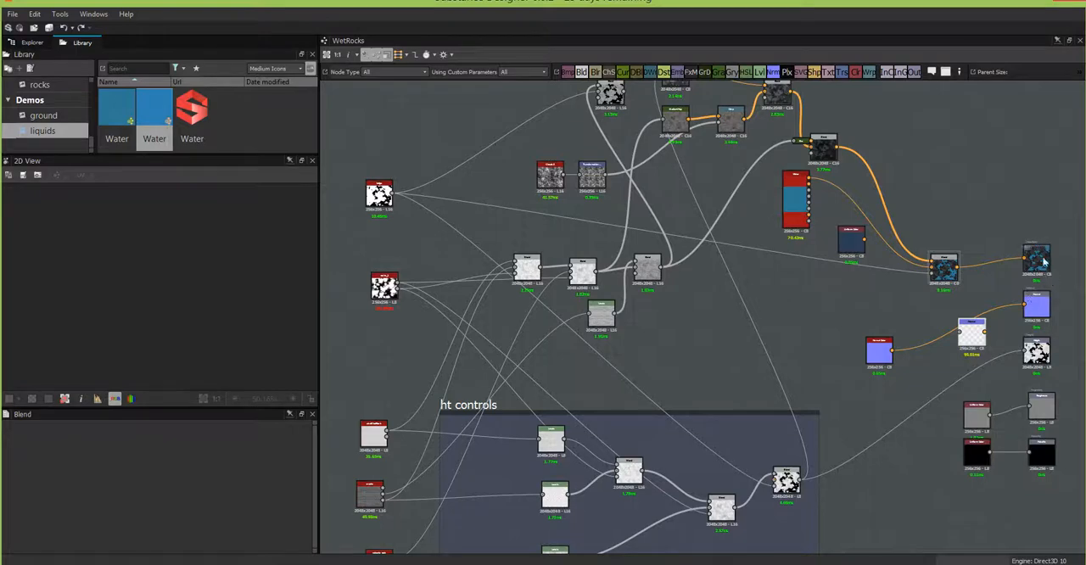
{"action": "left_click_drag", "start_coordinate": [852, 243], "coordinate": [850, 337]}
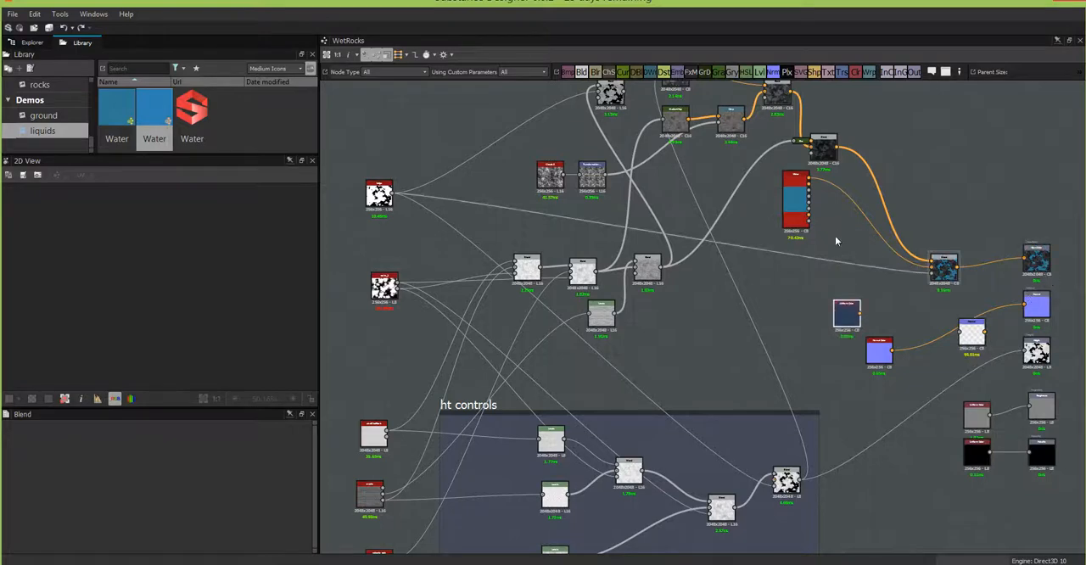
{"action": "left_click_drag", "start_coordinate": [799, 195], "coordinate": [826, 232]}
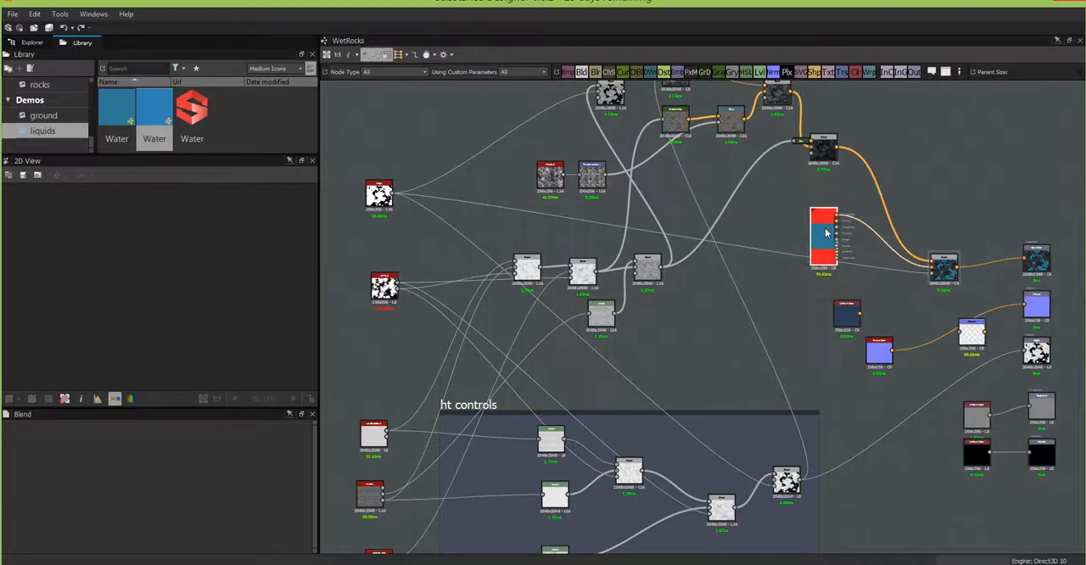
Step: Preview the final Blend in the 2D view and trace its opacity input back to the source mask node
{"action": "scroll", "coordinate": [933, 266], "scroll_direction": "up", "scroll_amount": 2}
{"action": "double_click", "coordinate": [963, 274]}
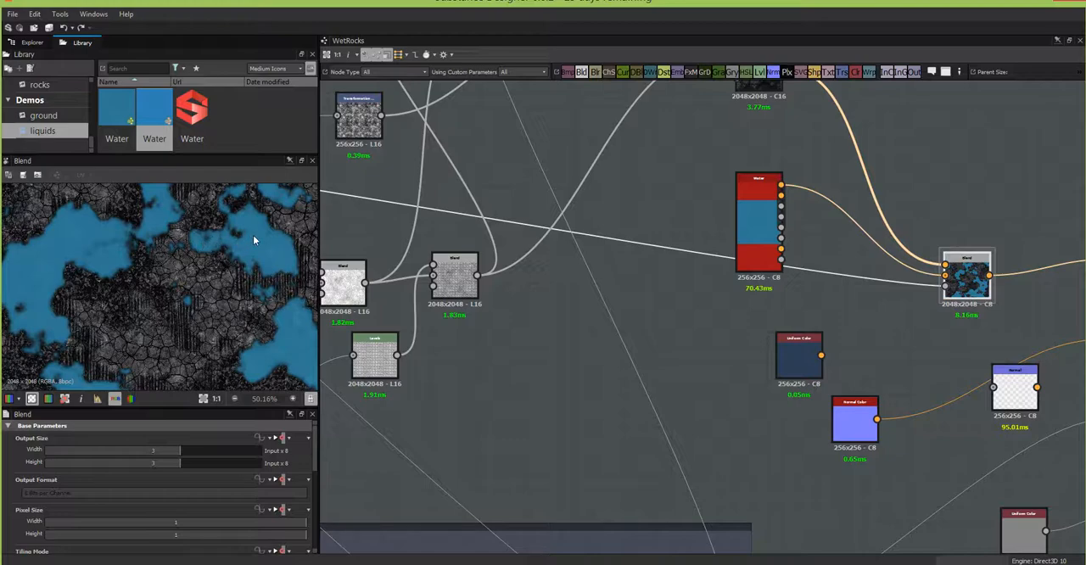
{"action": "middle_click_drag", "start_coordinate": [611, 332], "coordinate": [953, 397]}
{"action": "middle_click_drag", "start_coordinate": [496, 265], "coordinate": [646, 385]}
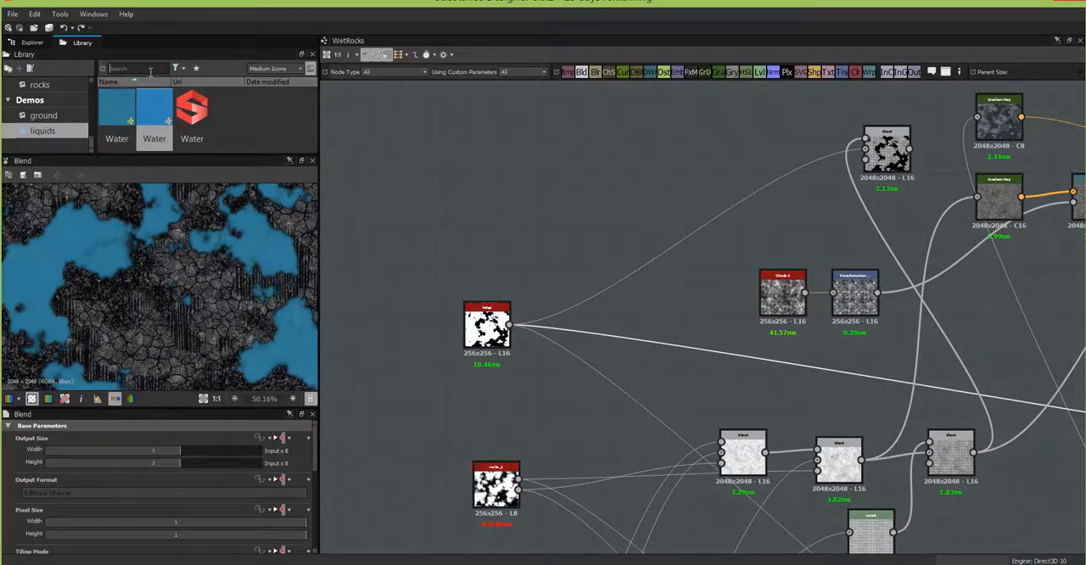
Step: Add a Bevel node from the library above the water mask node and connect the mask to its input
{"action": "type", "text": "bev"}
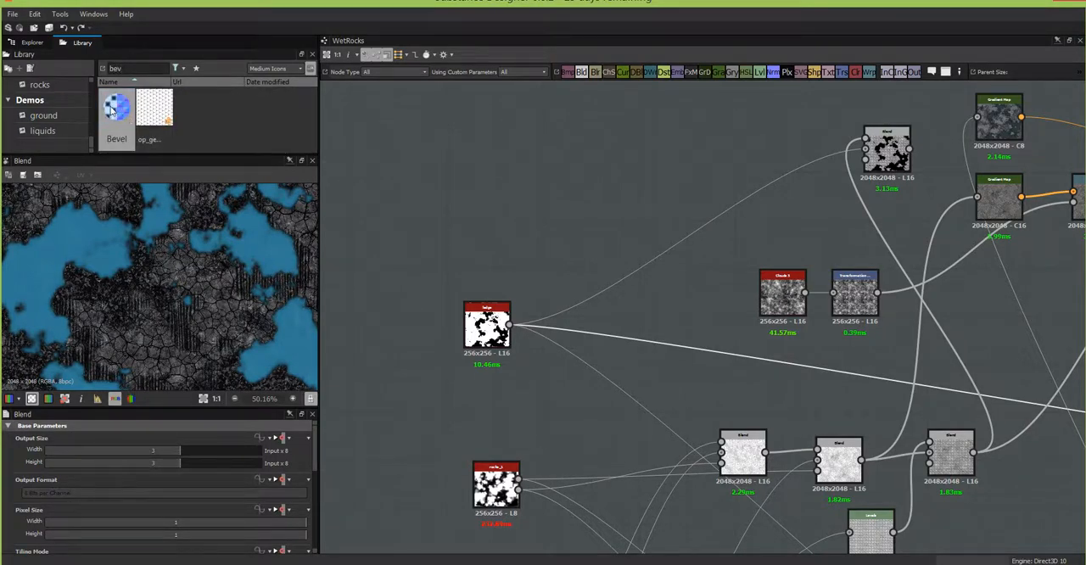
{"action": "left_click_drag", "start_coordinate": [113, 110], "coordinate": [616, 197]}
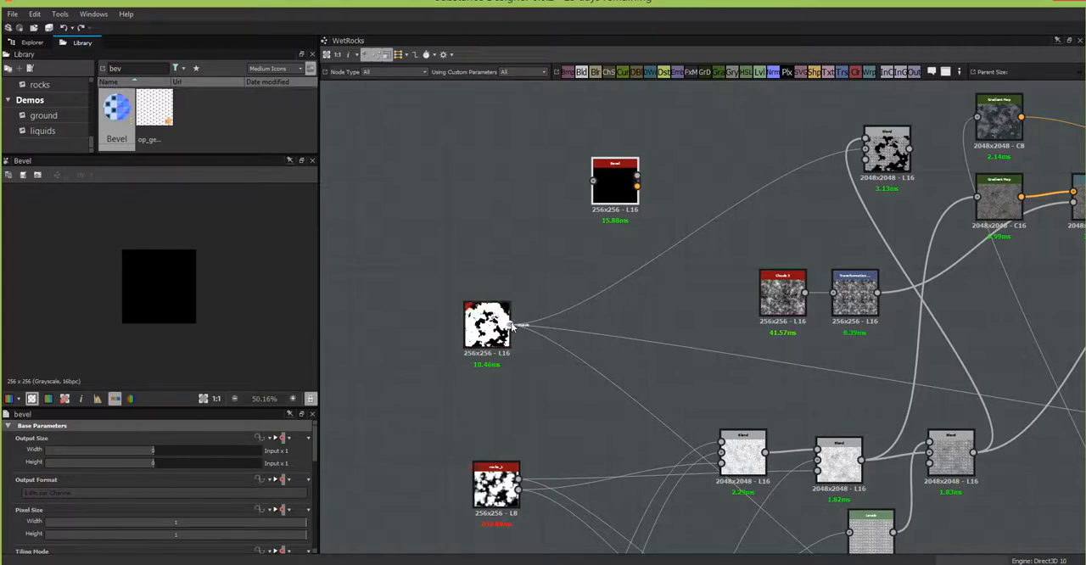
{"action": "left_click_drag", "start_coordinate": [594, 182], "coordinate": [513, 323]}
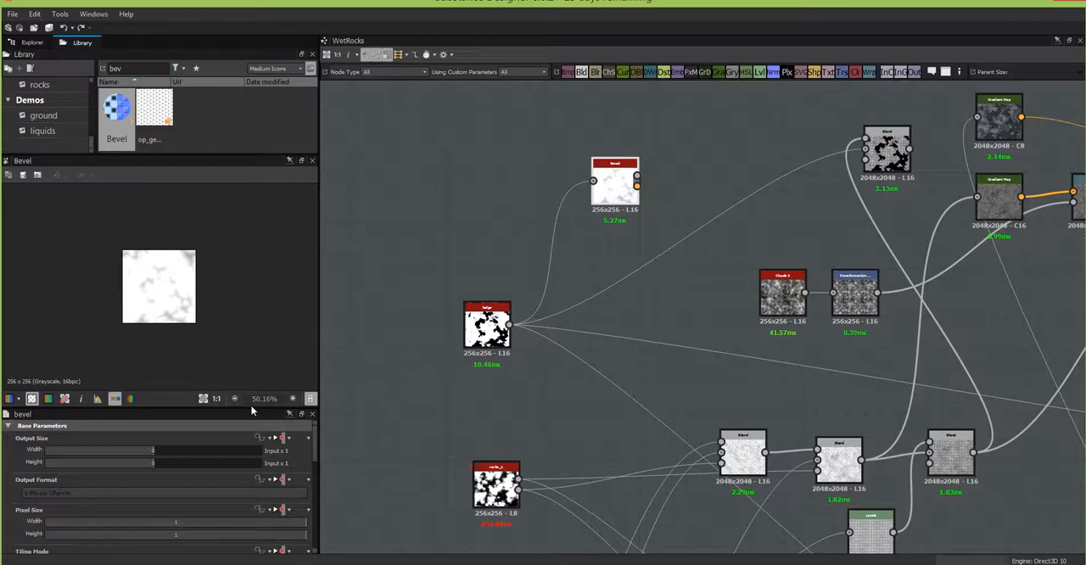
Step: Try the Angular corner type on the Bevel node, and return it to Round
{"action": "left_click_drag", "start_coordinate": [251, 406], "coordinate": [264, 263]}
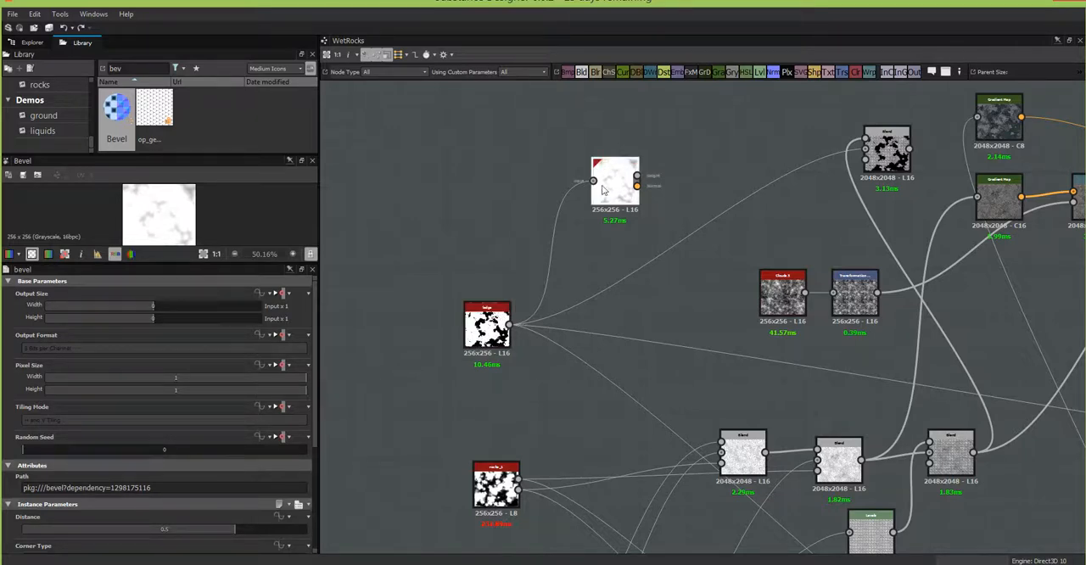
{"action": "left_click_drag", "start_coordinate": [315, 438], "coordinate": [315, 514]}
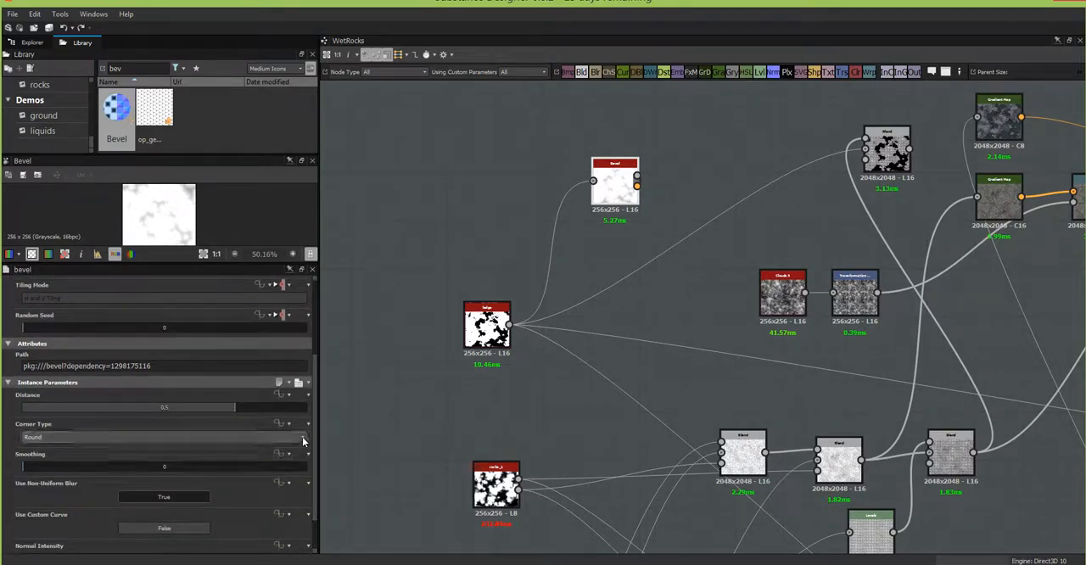
{"action": "left_click", "coordinate": [267, 437]}
{"action": "left_click", "coordinate": [265, 457]}
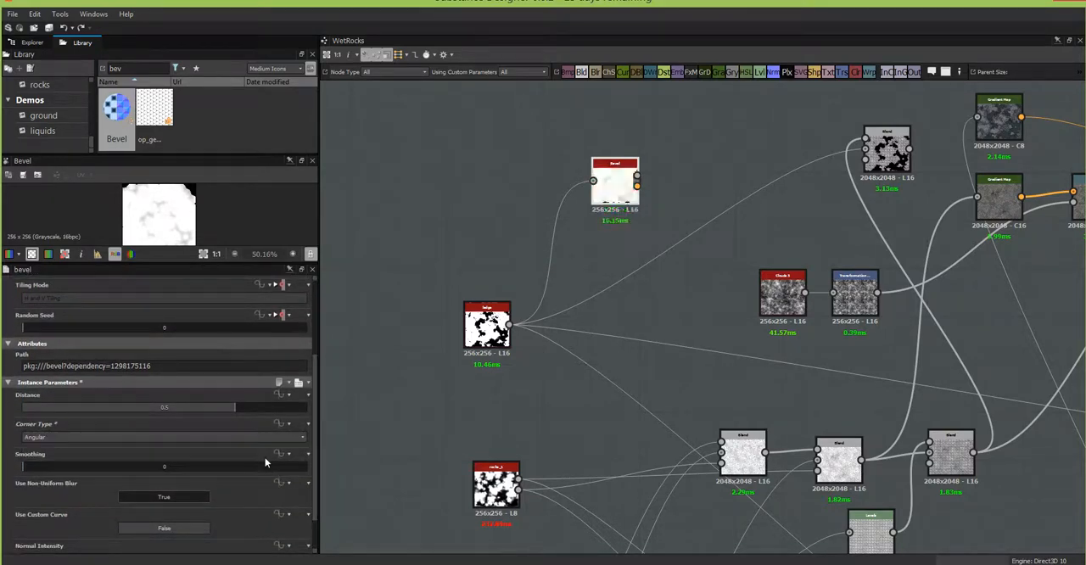
{"action": "left_click", "coordinate": [268, 438]}
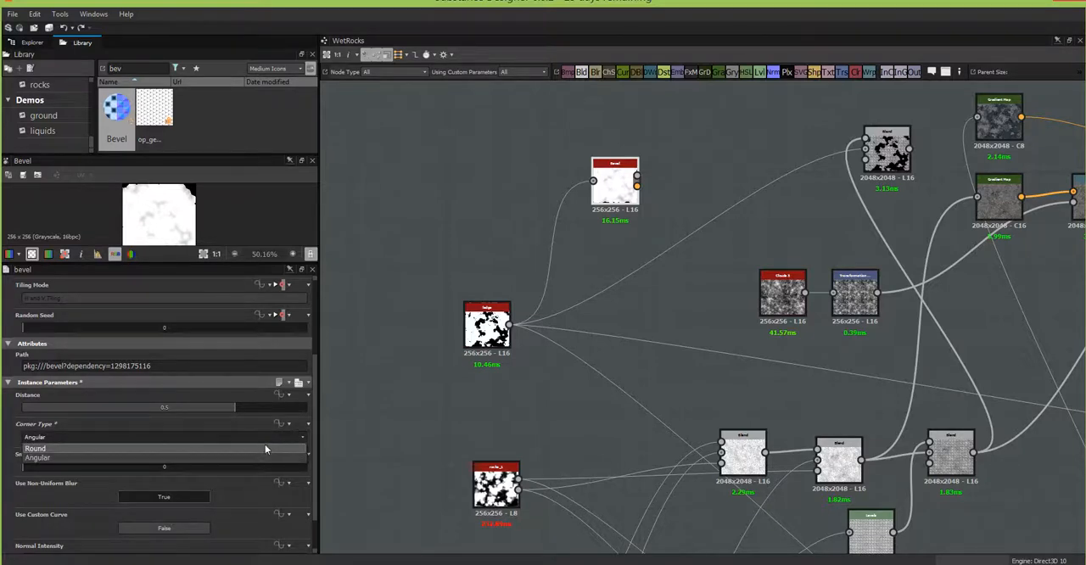
{"action": "left_click", "coordinate": [264, 447]}
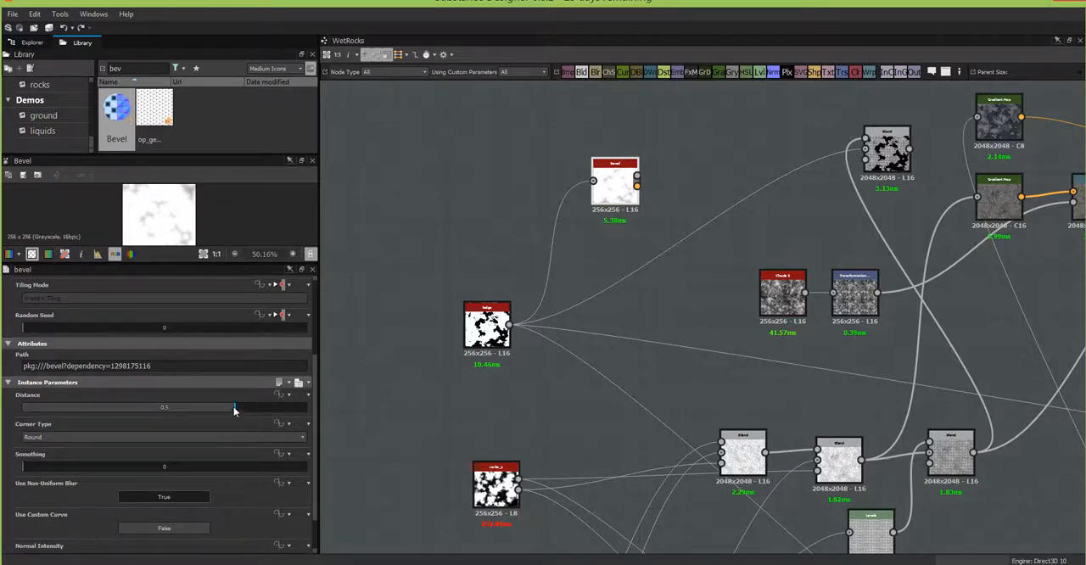
Step: Set the Bevel distance to 0.07, judging the softened mask edges in an enlarged 2D preview
{"action": "left_click_drag", "start_coordinate": [235, 408], "coordinate": [166, 418]}
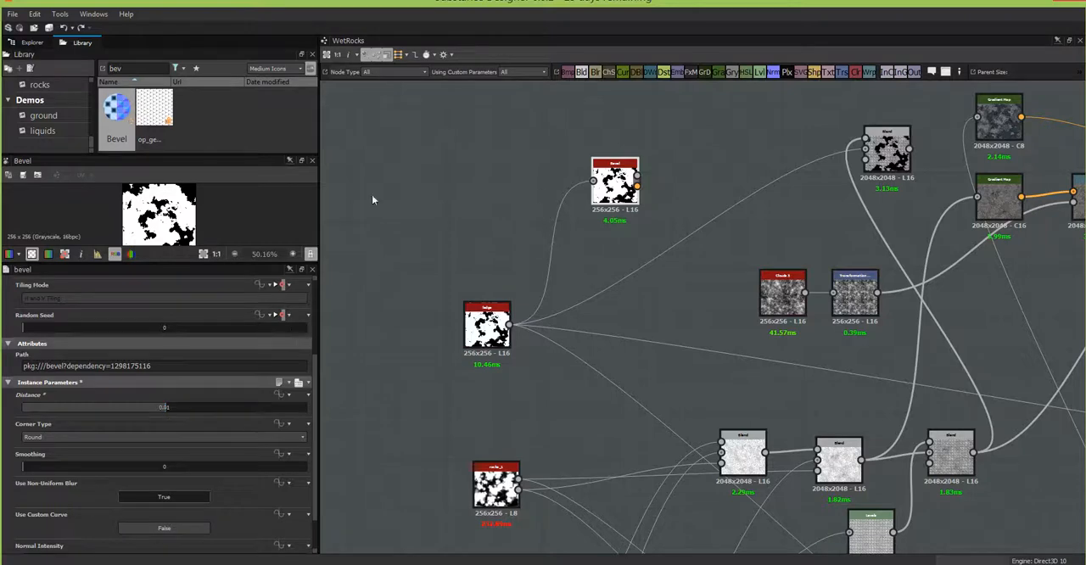
{"action": "left_click_drag", "start_coordinate": [192, 264], "coordinate": [212, 348]}
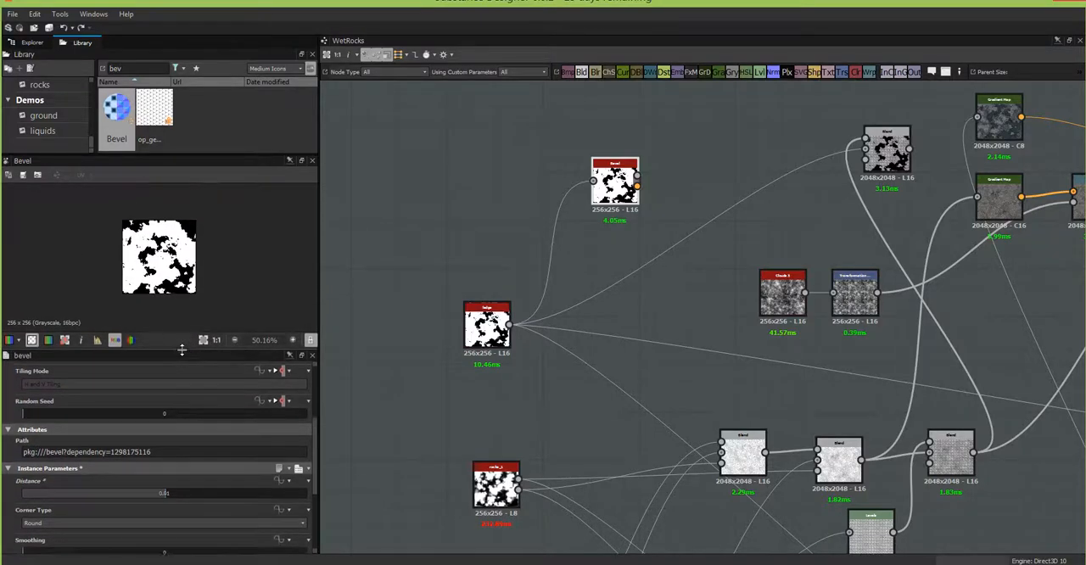
{"action": "scroll", "coordinate": [223, 310], "scroll_direction": "up", "scroll_amount": 5}
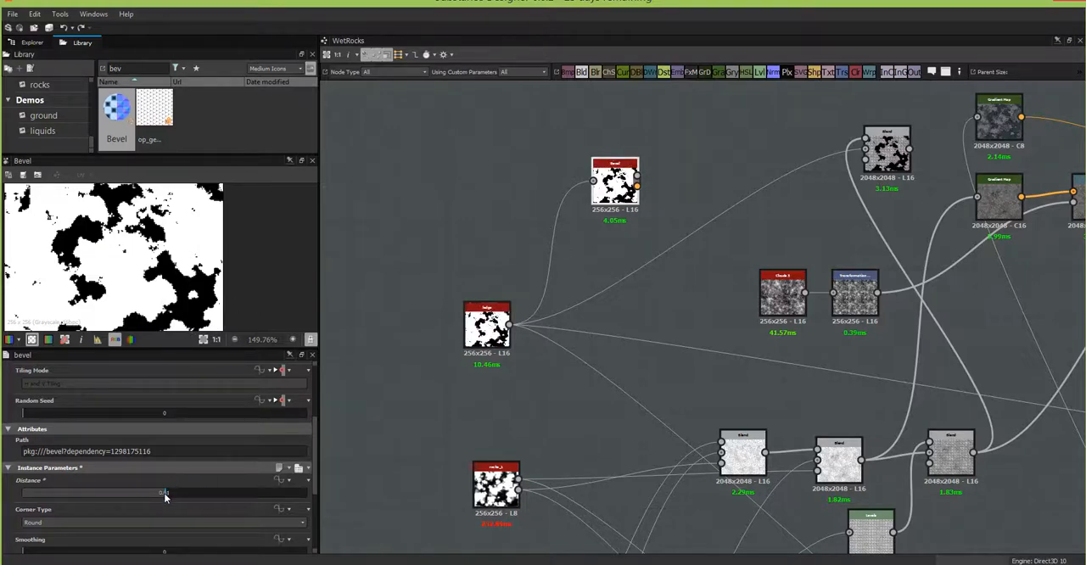
{"action": "left_click_drag", "start_coordinate": [166, 498], "coordinate": [180, 496]}
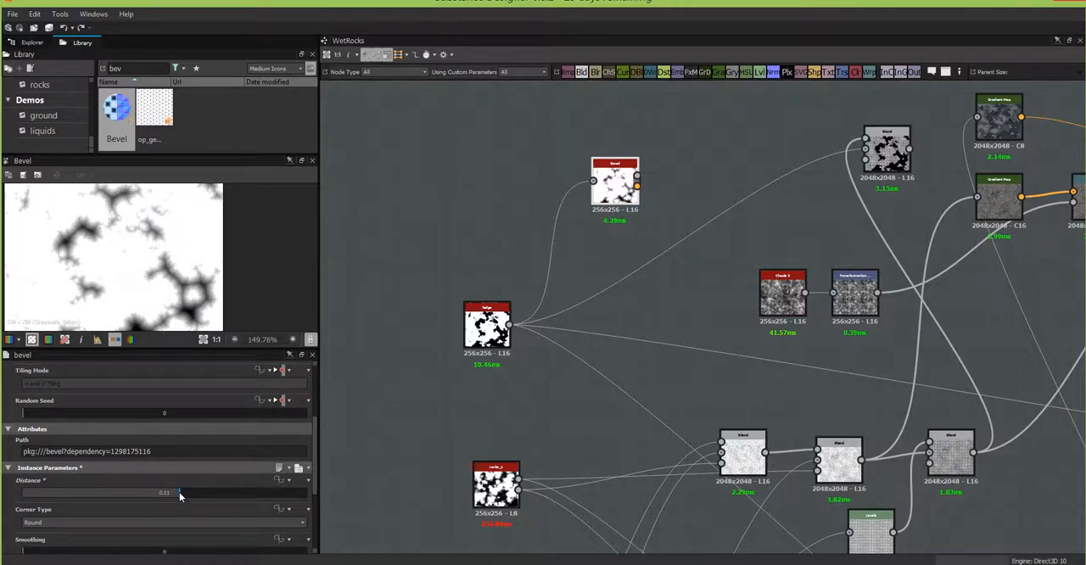
{"action": "left_click_drag", "start_coordinate": [180, 496], "coordinate": [175, 492]}
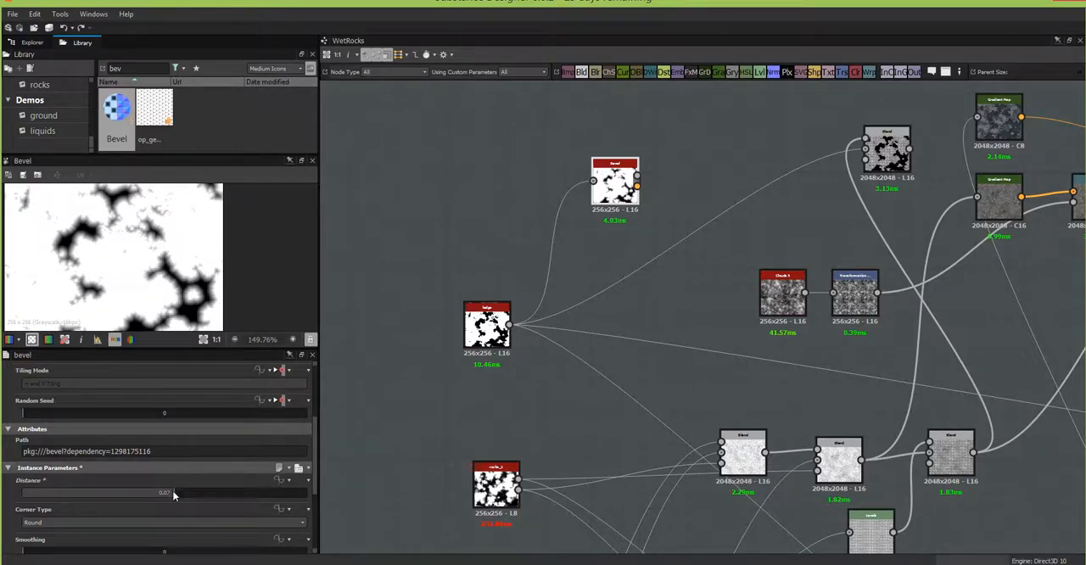
Step: Try a Distance of -0.15 on the Bevel node, and set the Distance to 0
{"action": "left_click_drag", "start_coordinate": [174, 494], "coordinate": [143, 505]}
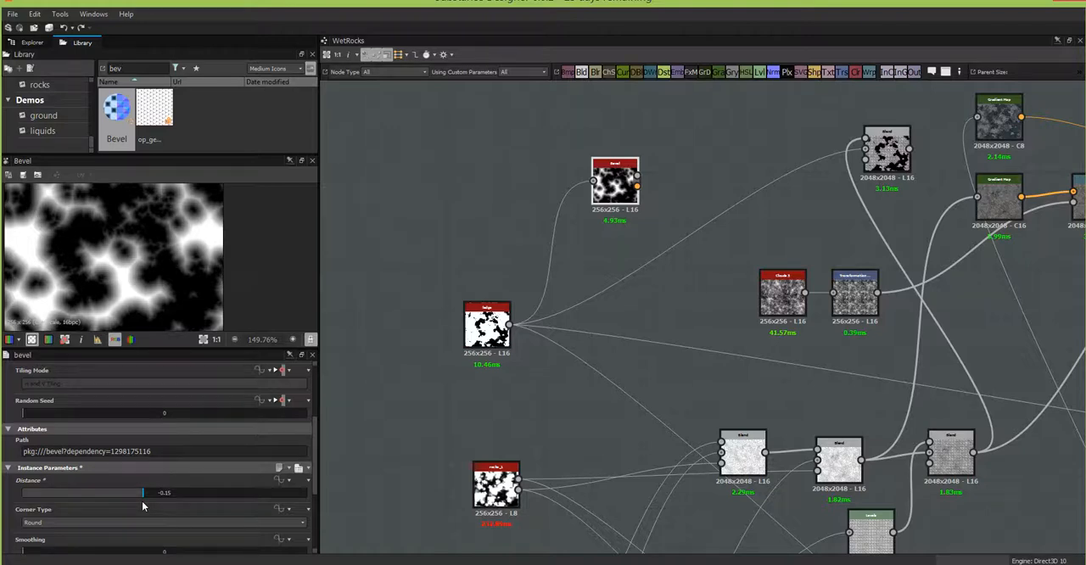
{"action": "left_click_drag", "start_coordinate": [142, 504], "coordinate": [166, 513]}
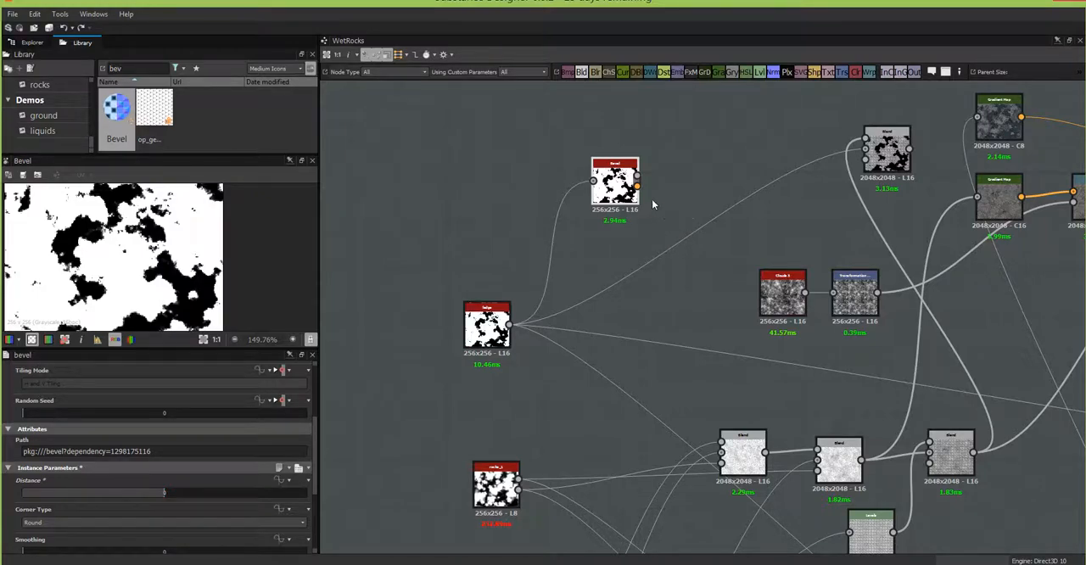
{"action": "scroll", "coordinate": [653, 204], "scroll_direction": "up", "scroll_amount": 4}
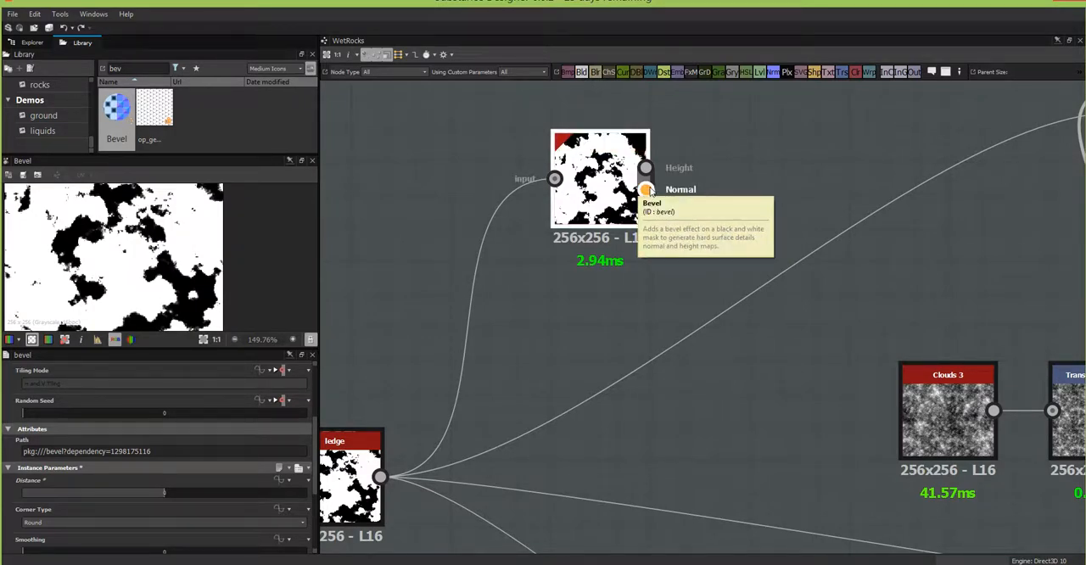
{"action": "scroll", "coordinate": [647, 190], "scroll_direction": "down", "scroll_amount": 2}
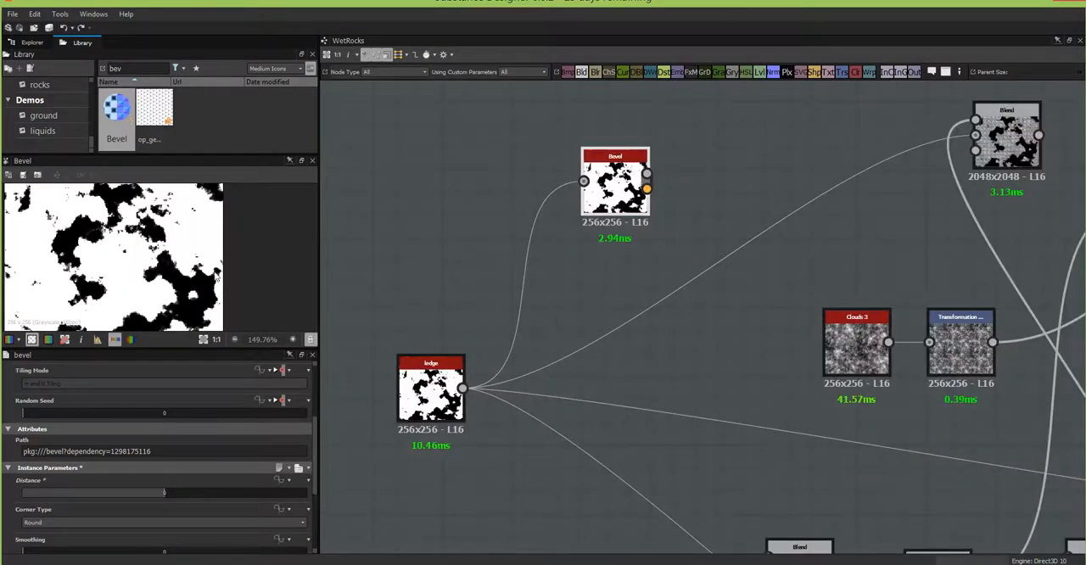
{"action": "scroll", "coordinate": [678, 263], "scroll_direction": "down", "scroll_amount": 2}
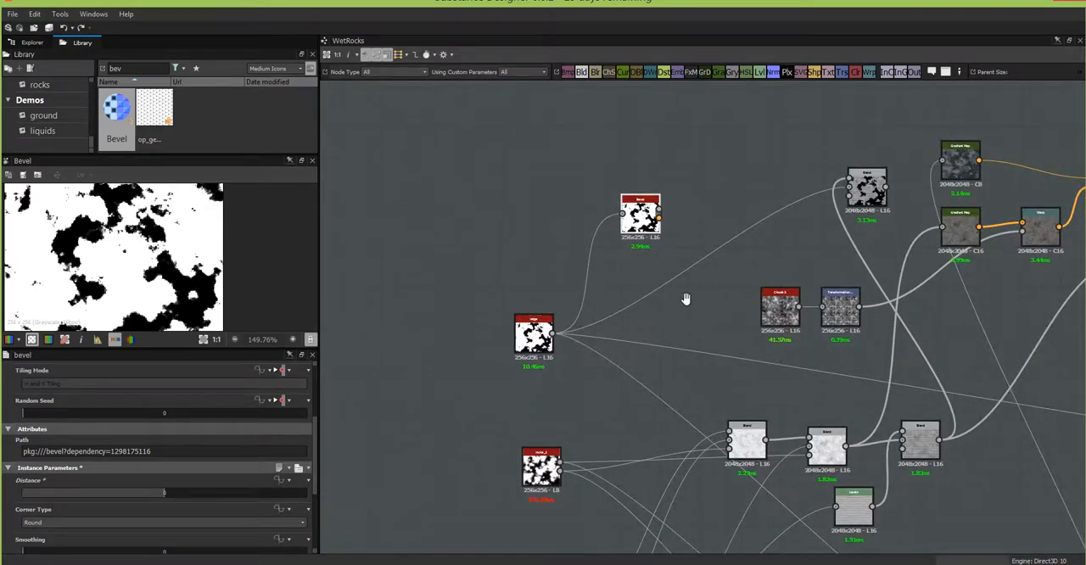
{"action": "middle_click_drag", "start_coordinate": [686, 301], "coordinate": [496, 217]}
{"action": "left_click_drag", "start_coordinate": [440, 126], "coordinate": [400, 180]}
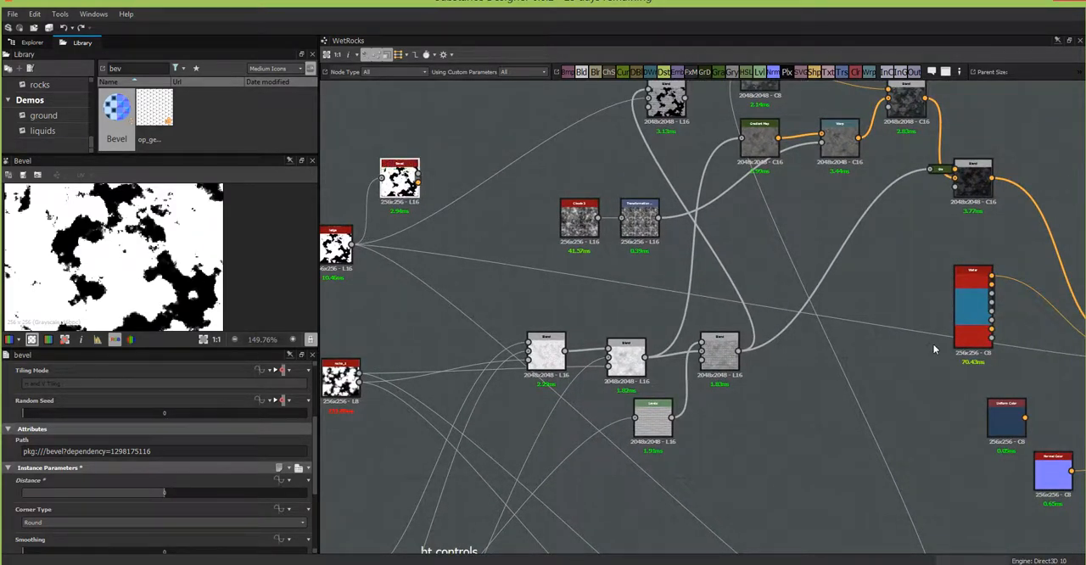
{"action": "middle_click_drag", "start_coordinate": [935, 346], "coordinate": [882, 286]}
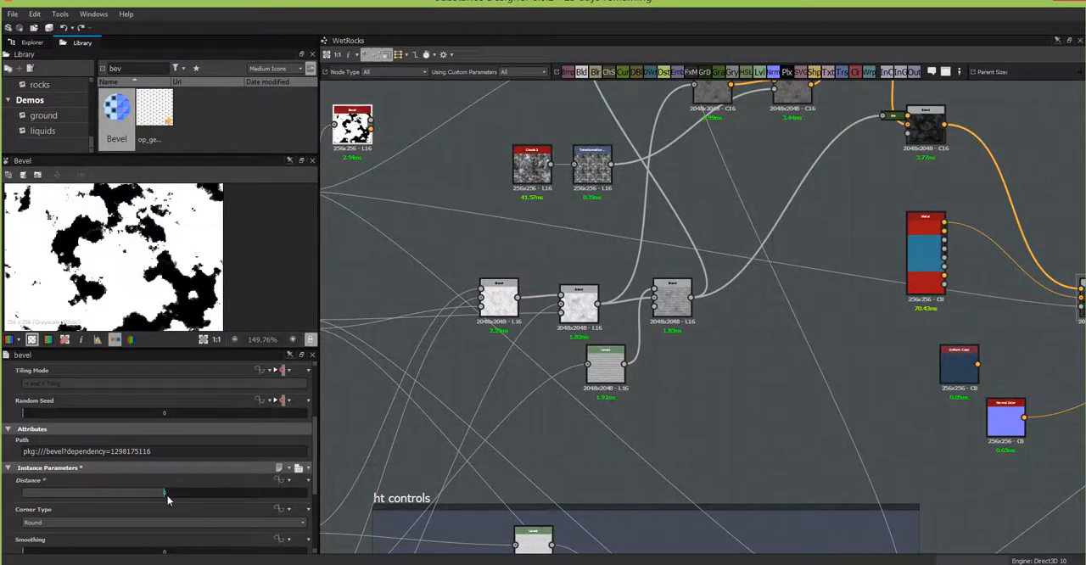
{"action": "mouse_move", "coordinate": [166, 492]}
{"action": "left_mouse_down"}
{"action": "mouse_move", "coordinate": [182, 486]}
{"action": "mouse_move", "coordinate": [165, 491]}
{"action": "left_mouse_up"}
Step: Add a Float1 input parameter to the WetRocks graph with the identifier tideLine
{"action": "left_click", "coordinate": [366, 275]}
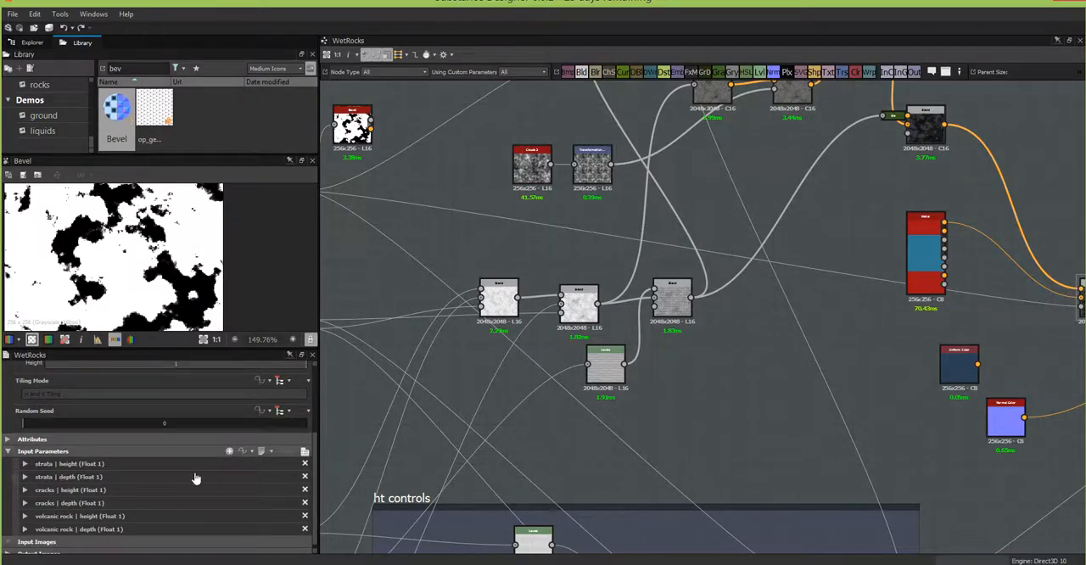
{"action": "left_click", "coordinate": [230, 451]}
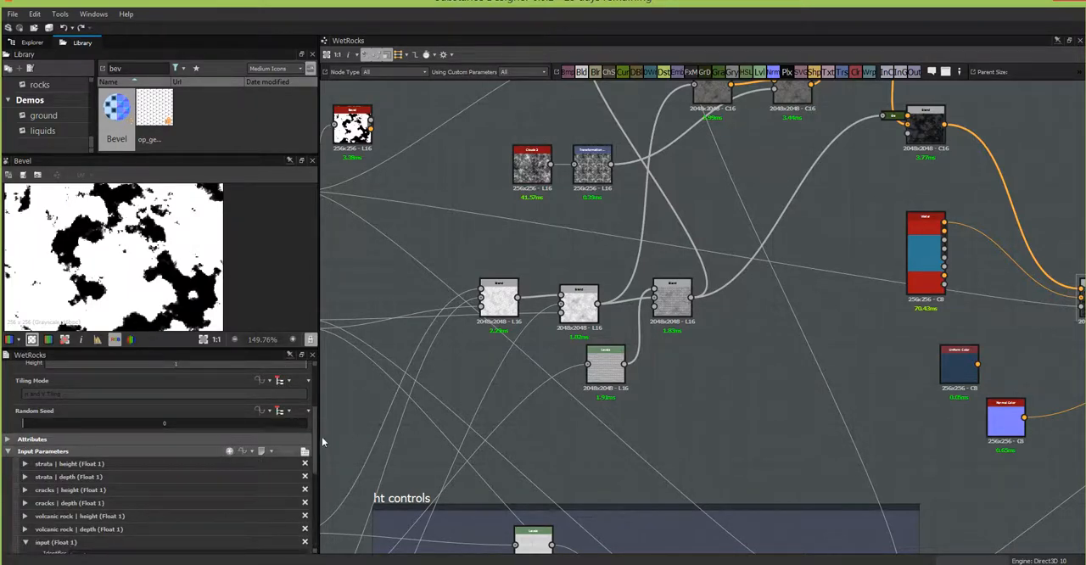
{"action": "scroll", "coordinate": [314, 441], "scroll_direction": "down", "scroll_amount": 3}
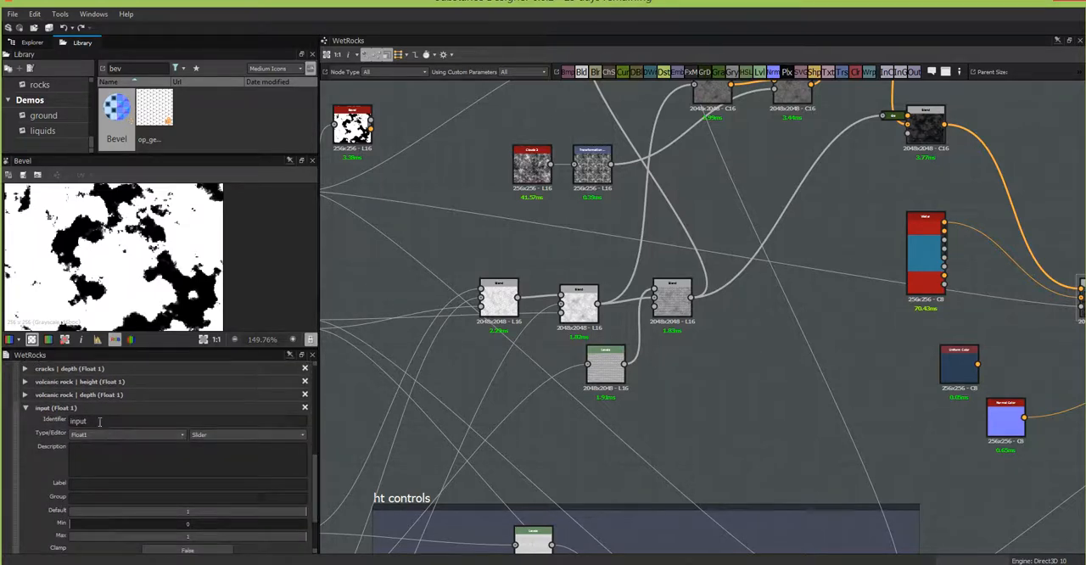
{"action": "type", "text": "shorel"}
{"action": "type", "text": "in"}
{"action": "key", "text": "BackSpace"}
{"action": "key", "text": "BackSpace"}
{"action": "key", "text": "BackSpace"}
{"action": "key", "text": "BackSpace"}
{"action": "key", "text": "BackSpace"}
{"action": "key", "text": "BackSpace"}
{"action": "key", "text": "BackSpace"}
{"action": "key", "text": "BackSpace"}
{"action": "type", "text": "tideLine"}
{"action": "key", "text": "Return"}
Step: Label the tideLine parameter "tide line" and assign it to the group "water"
{"action": "type", "text": "tide line"}
{"action": "key", "text": "Tab"}
{"action": "type", "text": "water"}
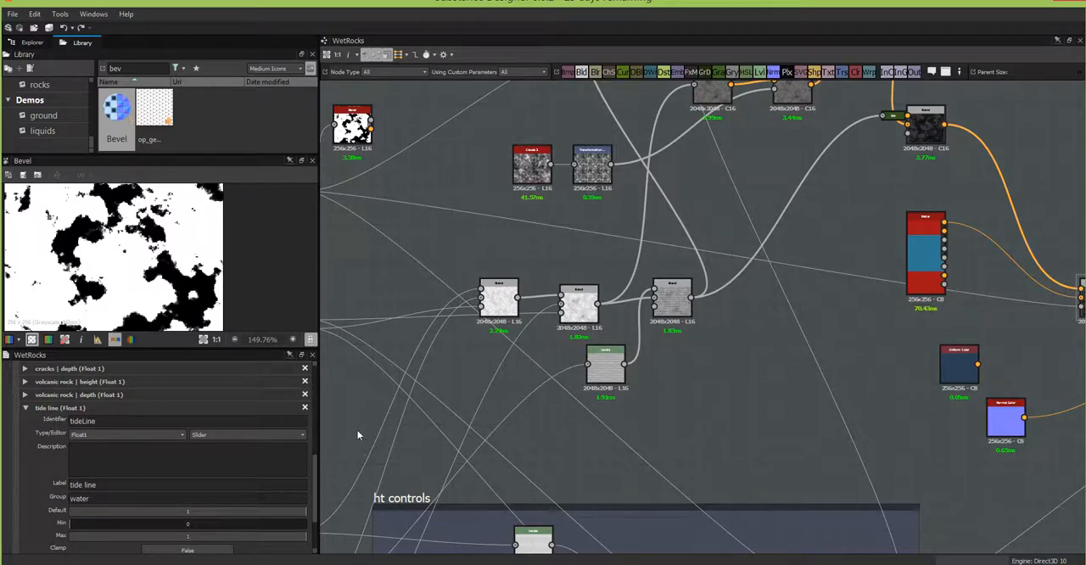
{"action": "left_click", "coordinate": [336, 421]}
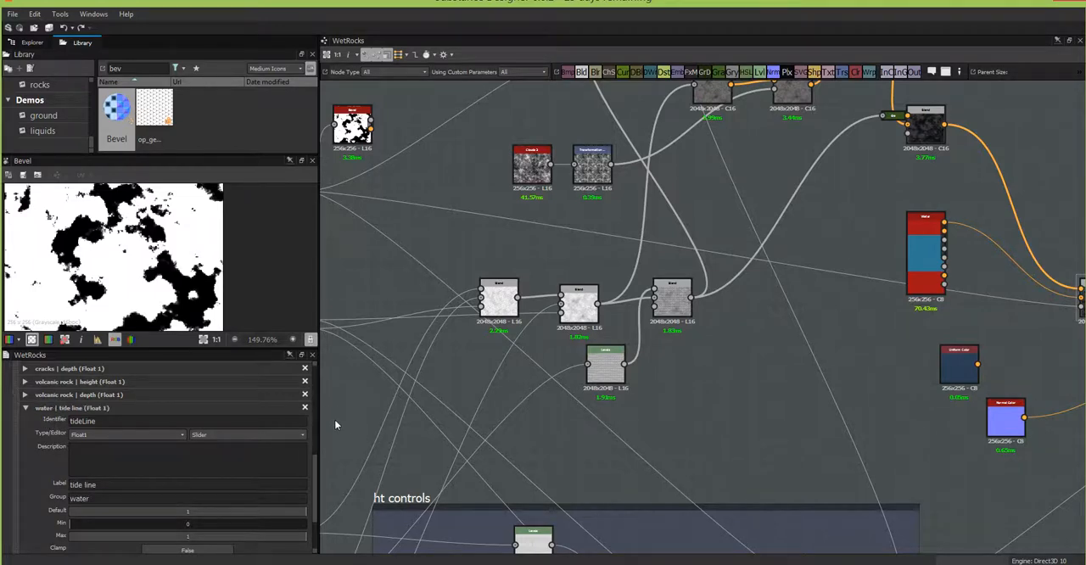
{"action": "left_click", "coordinate": [25, 408]}
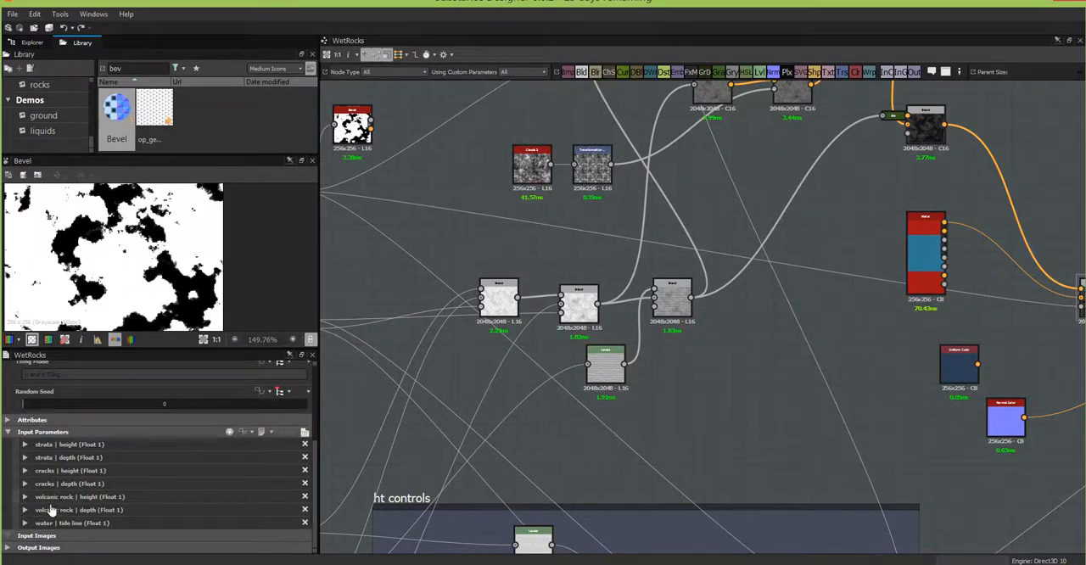
Step: Set the tide line parameter's default value to 0 and its Clamp option to True
{"action": "left_click", "coordinate": [25, 522]}
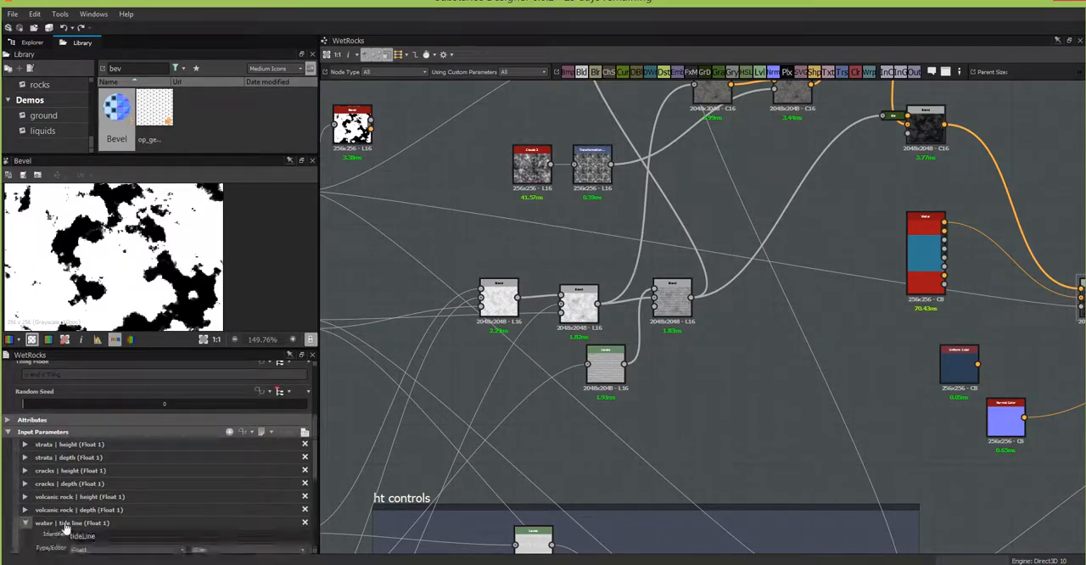
{"action": "left_click_drag", "start_coordinate": [316, 437], "coordinate": [309, 503]}
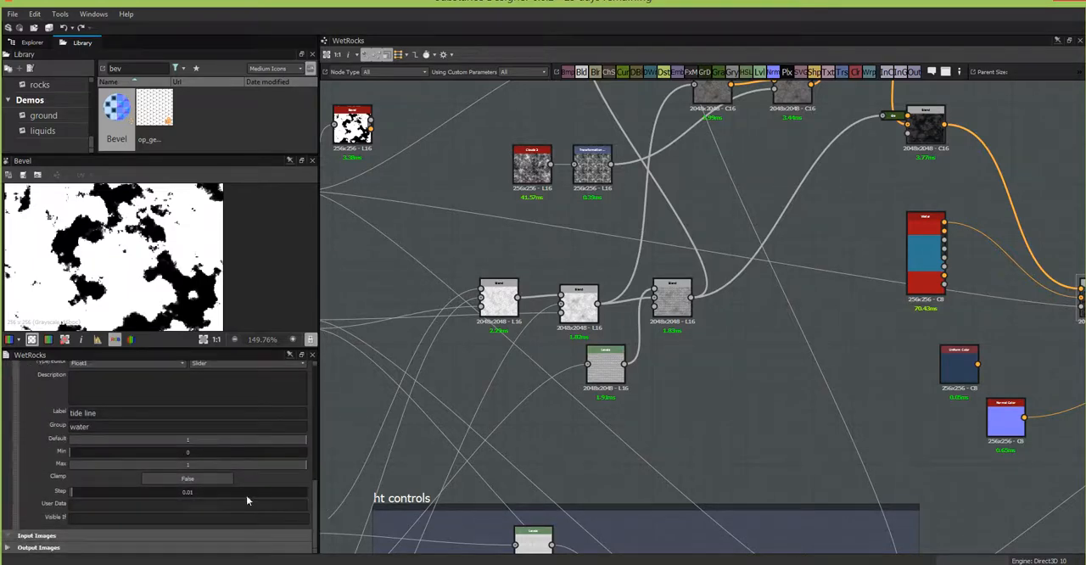
{"action": "double_click", "coordinate": [187, 439]}
{"action": "type", "text": "0"}
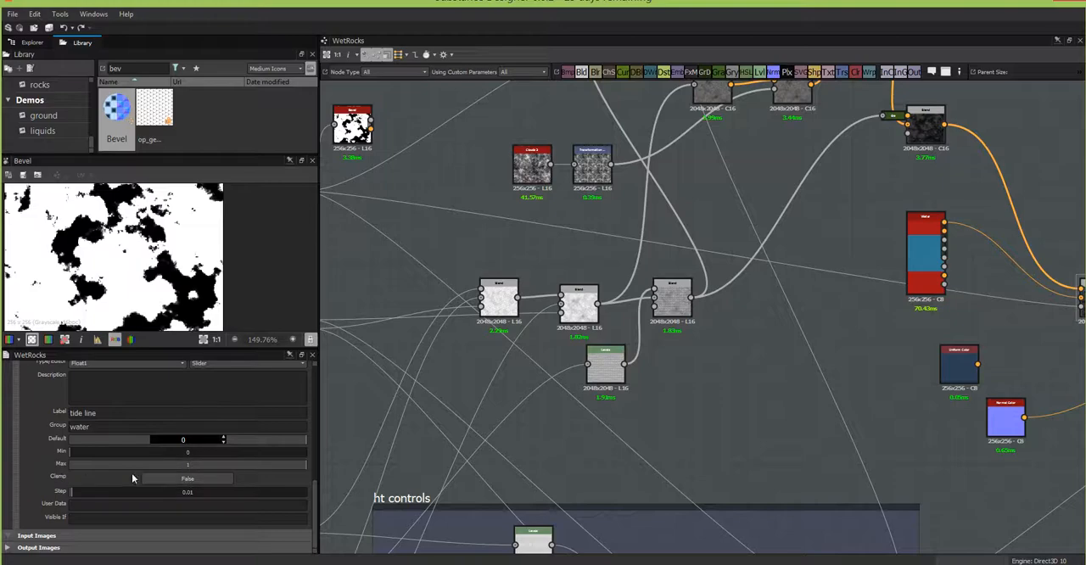
{"action": "left_click", "coordinate": [196, 479]}
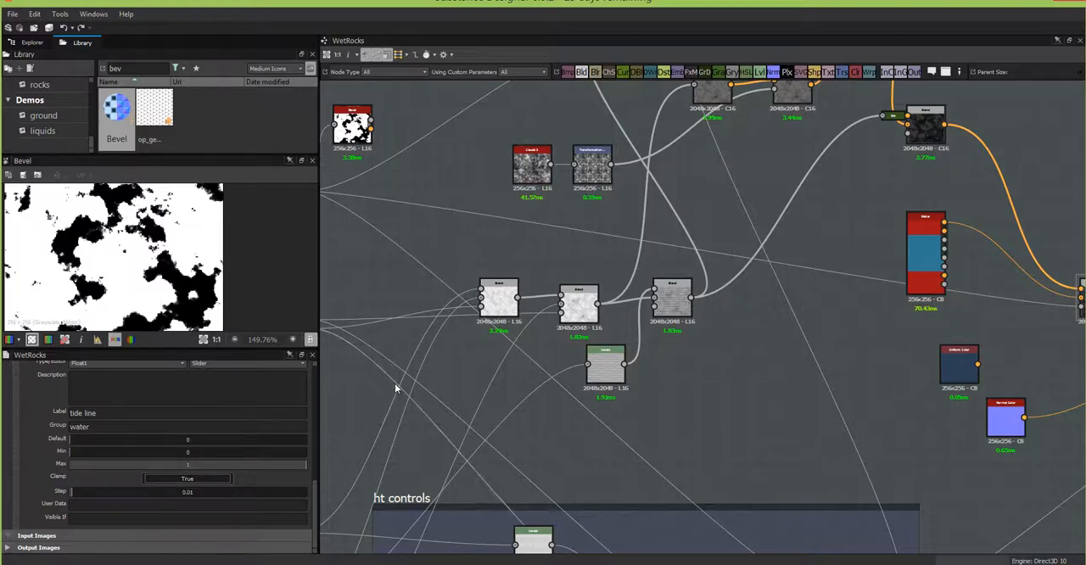
Step: Preview the final Blend in the 2D view and connect the Bevel's Height output to its opacity input, replacing the direct mask link
{"action": "middle_click_drag", "start_coordinate": [595, 224], "coordinate": [661, 315]}
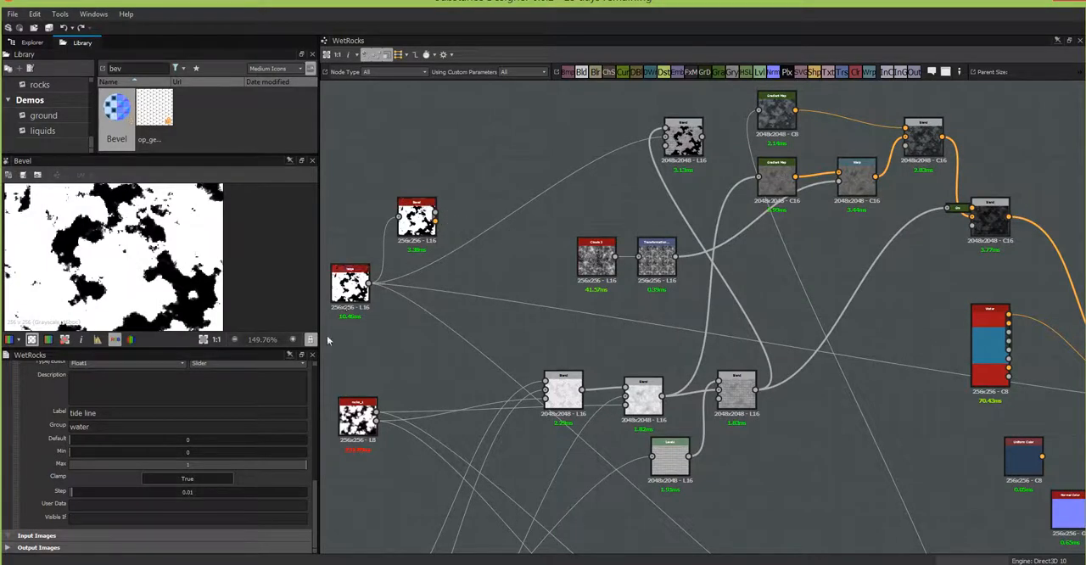
{"action": "middle_click_drag", "start_coordinate": [524, 217], "coordinate": [460, 218]}
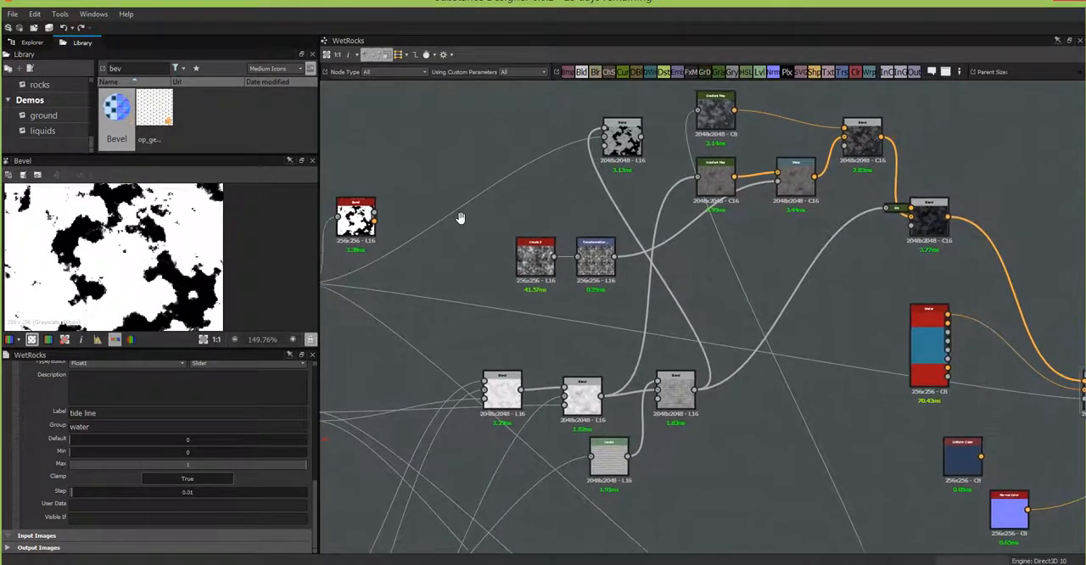
{"action": "middle_click_drag", "start_coordinate": [793, 322], "coordinate": [669, 170]}
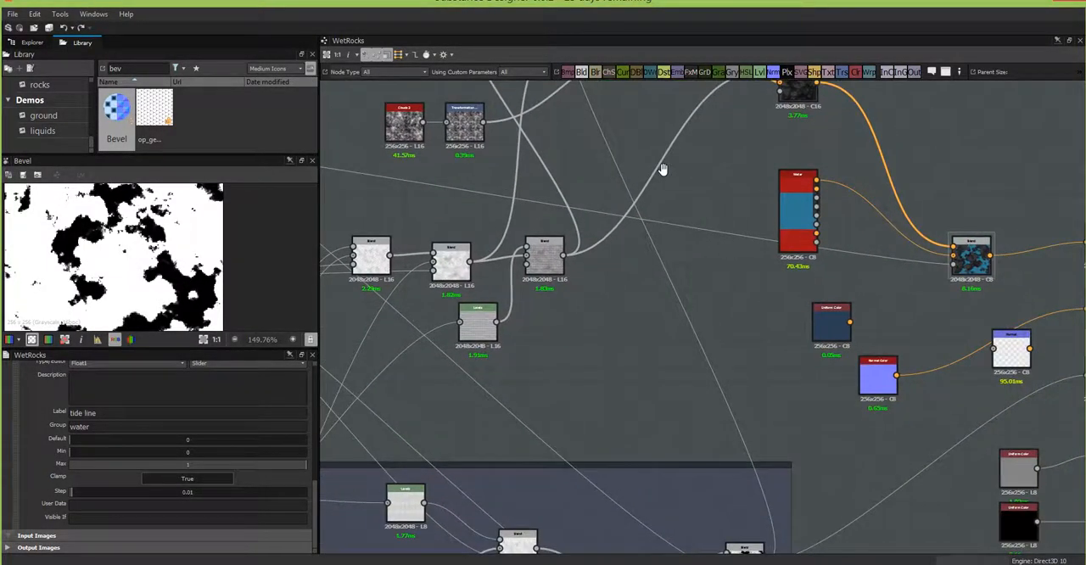
{"action": "middle_click_drag", "start_coordinate": [806, 269], "coordinate": [938, 436]}
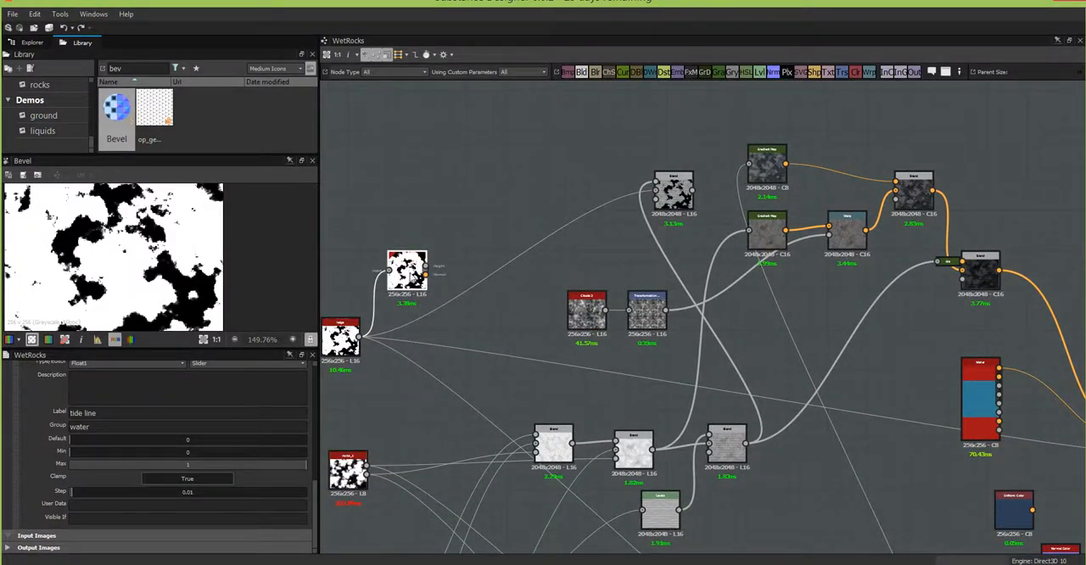
{"action": "left_click", "coordinate": [408, 269]}
{"action": "scroll", "coordinate": [569, 256], "scroll_direction": "down", "scroll_amount": 3}
{"action": "middle_click_drag", "start_coordinate": [650, 311], "coordinate": [582, 205]}
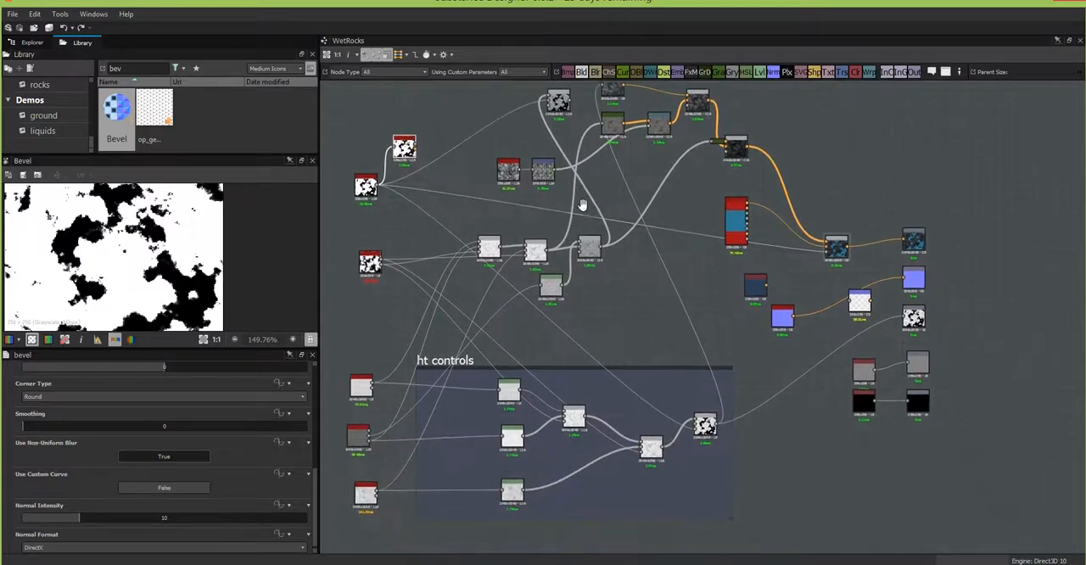
{"action": "left_click_drag", "start_coordinate": [844, 250], "coordinate": [843, 247]}
{"action": "double_click", "coordinate": [839, 246]}
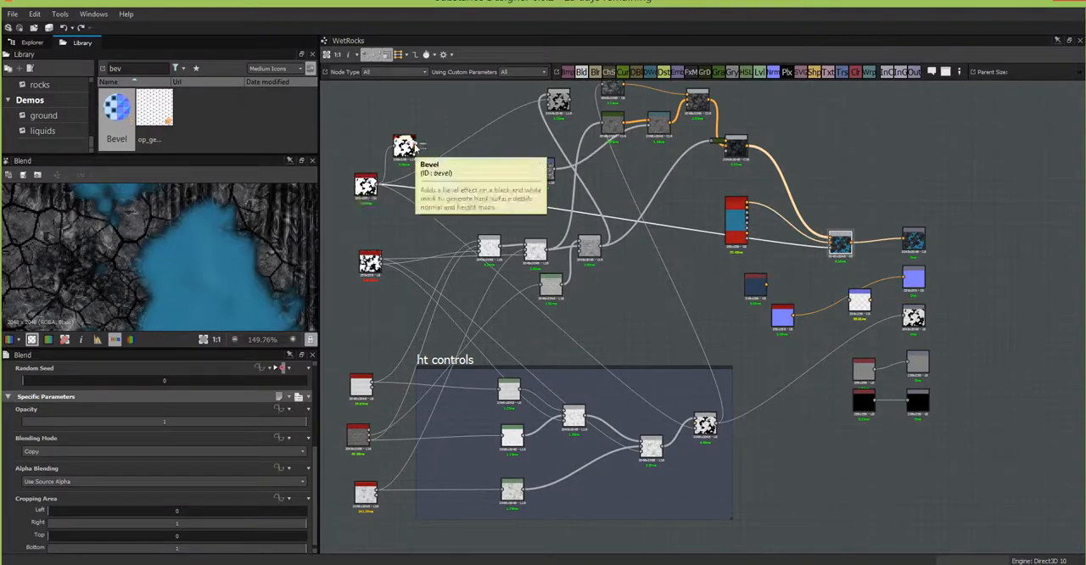
{"action": "left_click_drag", "start_coordinate": [416, 147], "coordinate": [751, 259]}
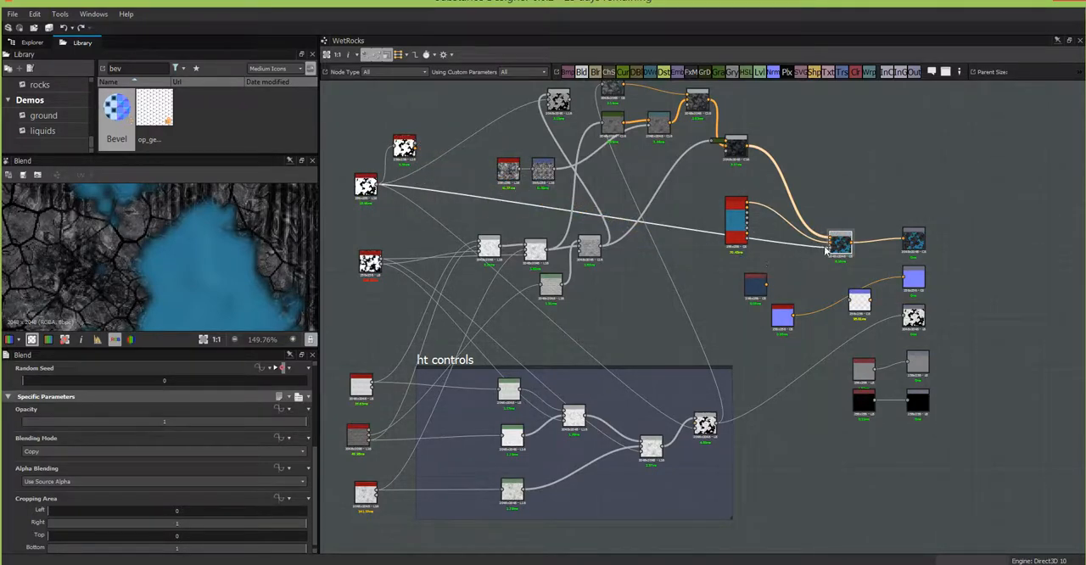
{"action": "left_click_drag", "start_coordinate": [416, 146], "coordinate": [831, 248]}
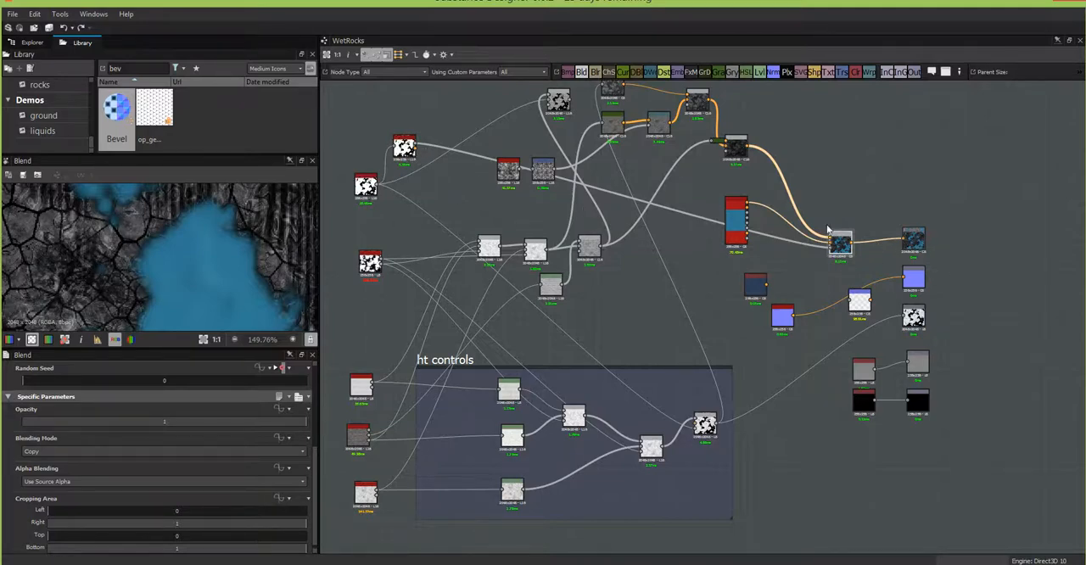
Step: Select the WetRocks.sbs package in the Explorer and save it
{"action": "middle_click_drag", "start_coordinate": [688, 283], "coordinate": [758, 396]}
{"action": "left_click", "coordinate": [32, 41]}
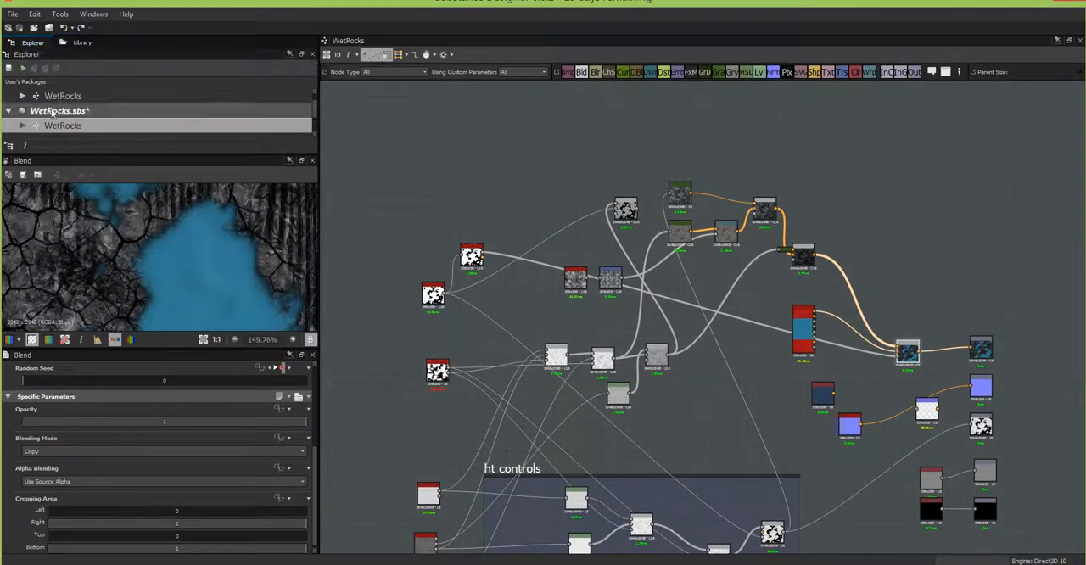
{"action": "left_click", "coordinate": [52, 112]}
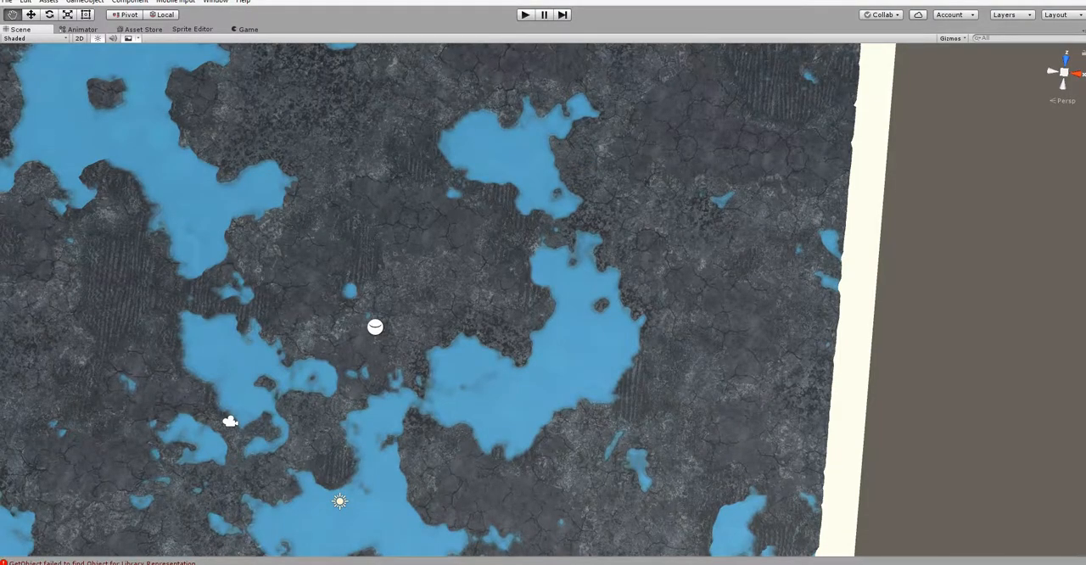
Step: Bring the floating project window into view in Unity and show the Inspector for the WetRocks material
{"action": "left_click_drag", "start_coordinate": [0, 161], "coordinate": [921, 92]}
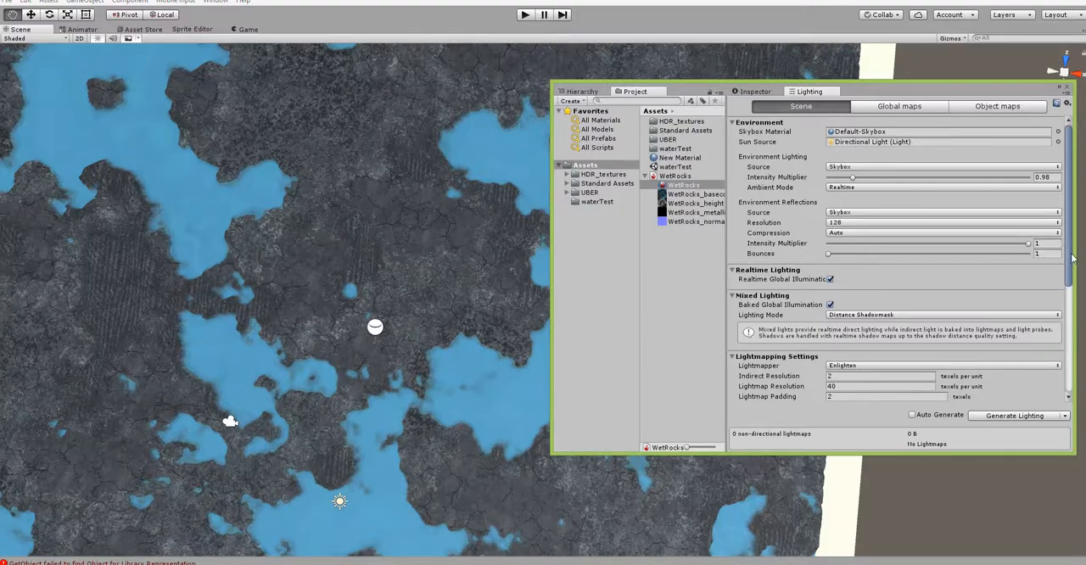
{"action": "left_click_drag", "start_coordinate": [1071, 259], "coordinate": [1073, 285]}
{"action": "left_click", "coordinate": [757, 93]}
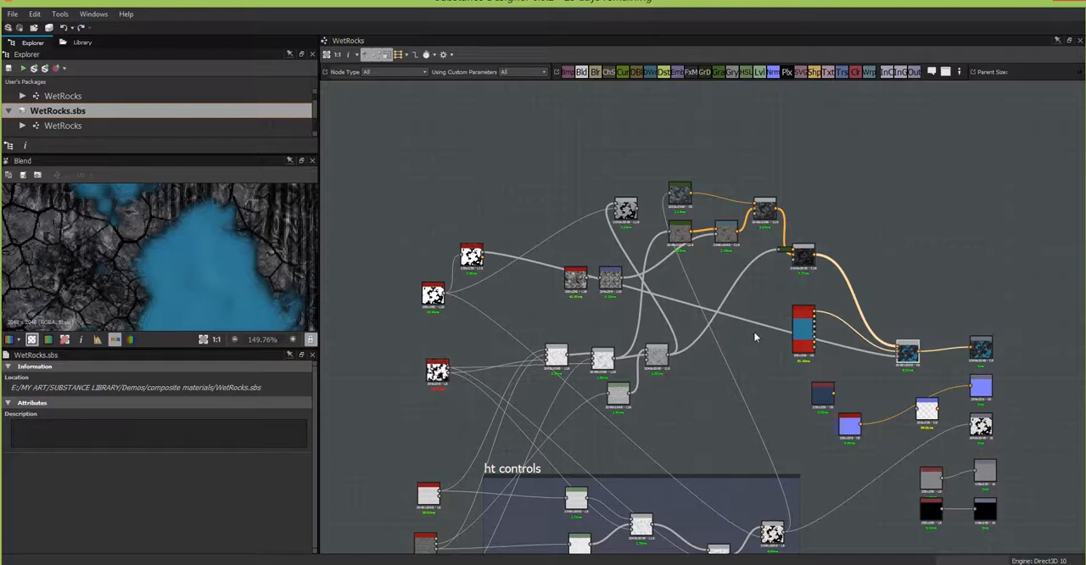
Step: In Substance Designer, drive the Bevel node's Distance with the tideLine input parameter
{"action": "scroll", "coordinate": [753, 338], "scroll_direction": "down", "scroll_amount": 3}
{"action": "scroll", "coordinate": [858, 342], "scroll_direction": "up", "scroll_amount": 4}
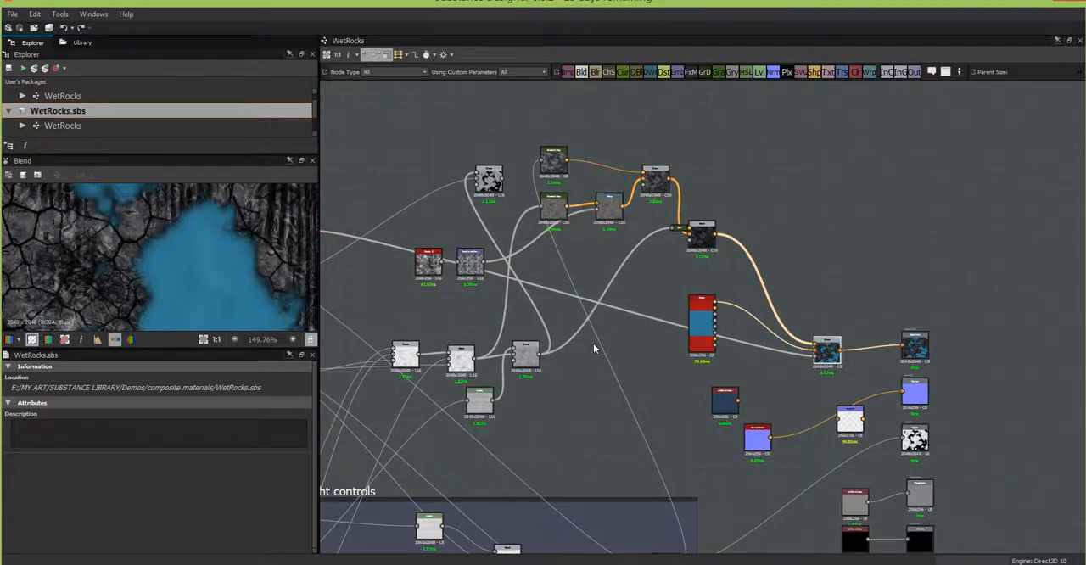
{"action": "middle_click_drag", "start_coordinate": [591, 343], "coordinate": [961, 369]}
{"action": "left_click", "coordinate": [675, 259]}
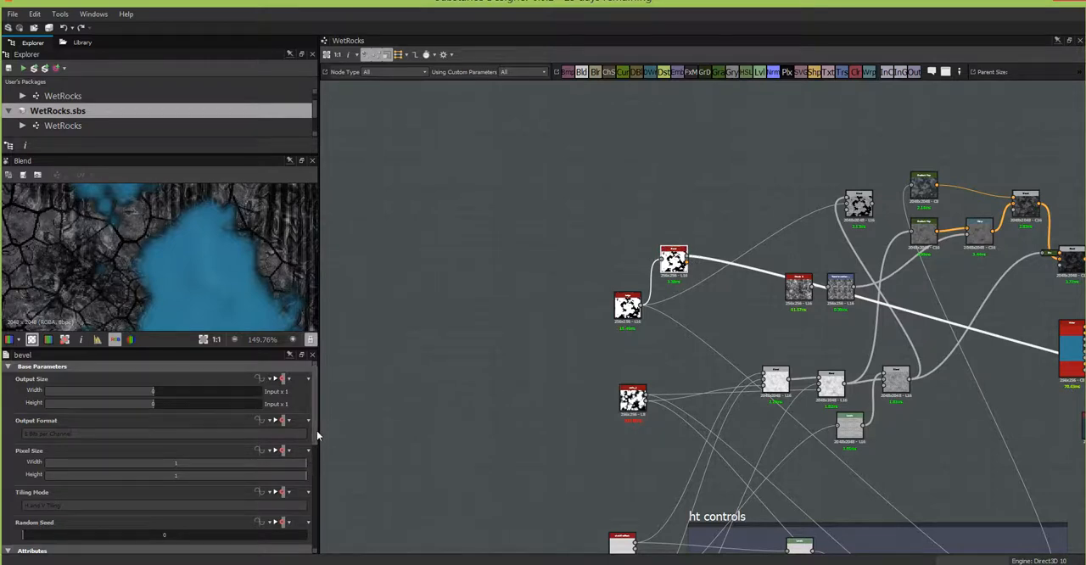
{"action": "left_click_drag", "start_coordinate": [316, 430], "coordinate": [299, 492]}
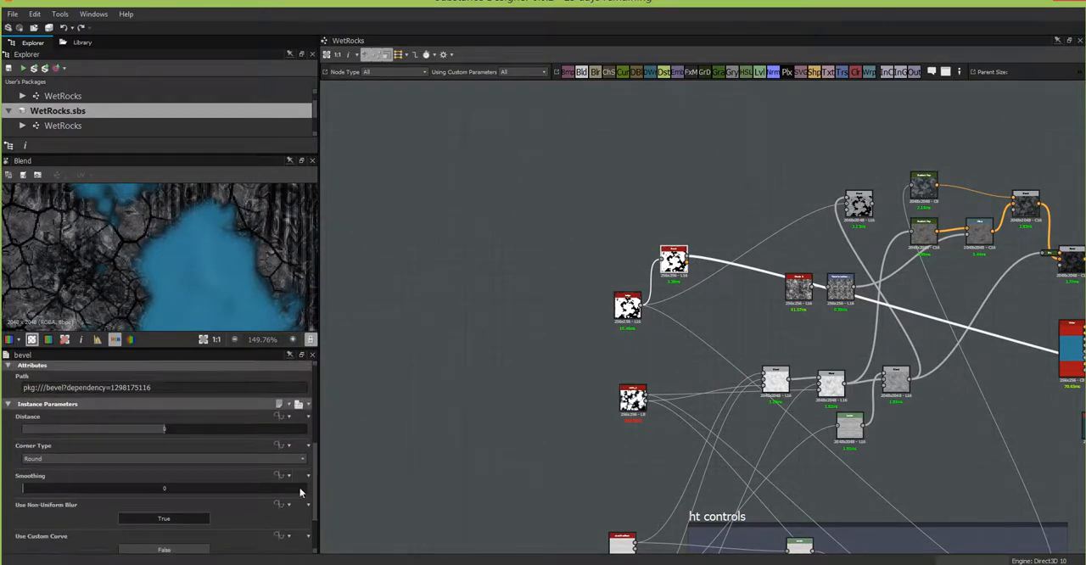
{"action": "left_click", "coordinate": [281, 418]}
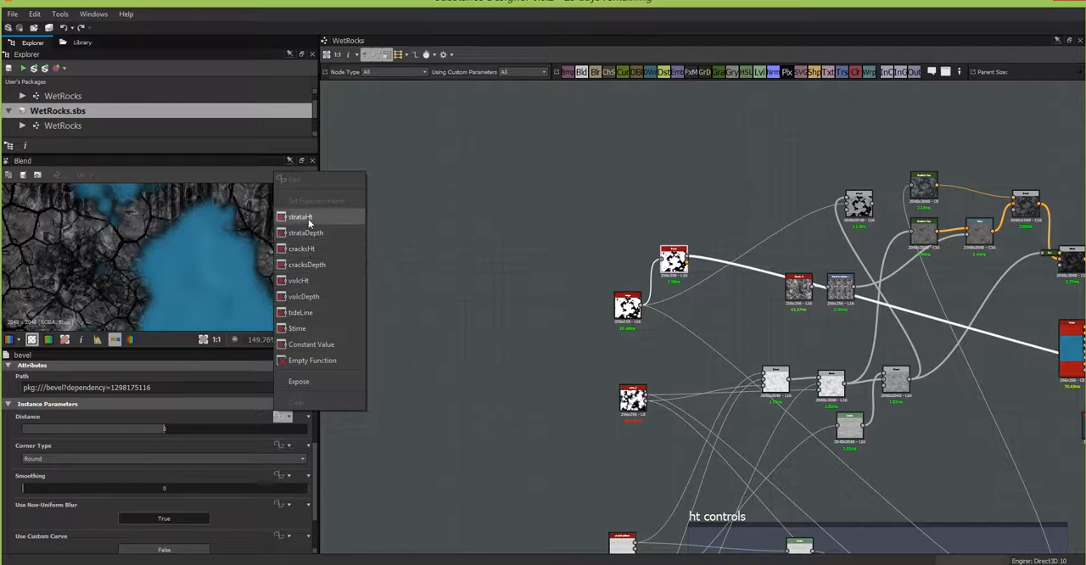
{"action": "left_click", "coordinate": [308, 314]}
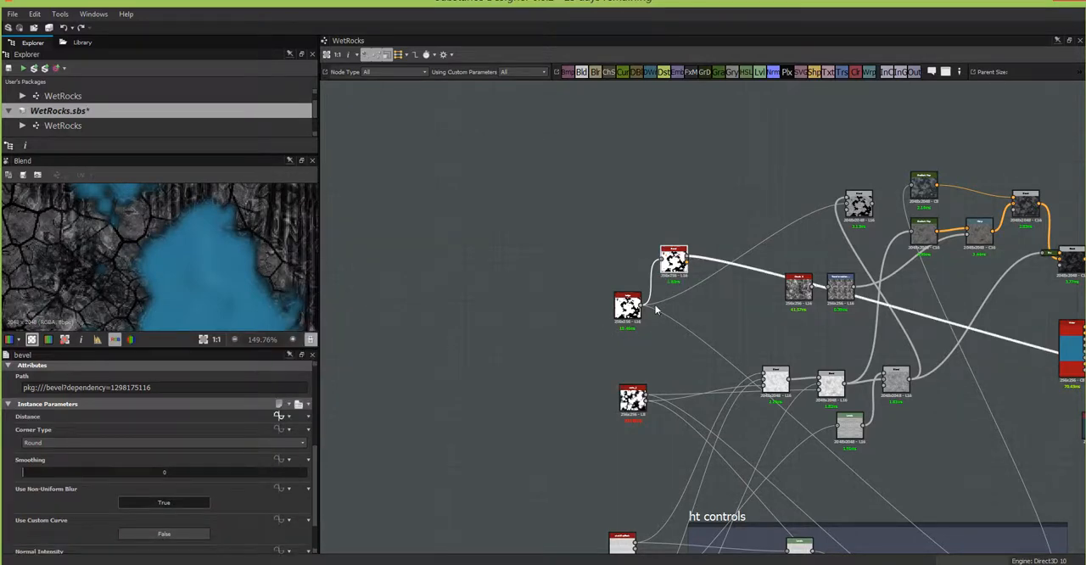
Step: Republish the modified WetRocks.sbs package and switch to Unity to check the material's water parameters
{"action": "left_click", "coordinate": [46, 71]}
{"action": "key", "text": "alt+Tab"}
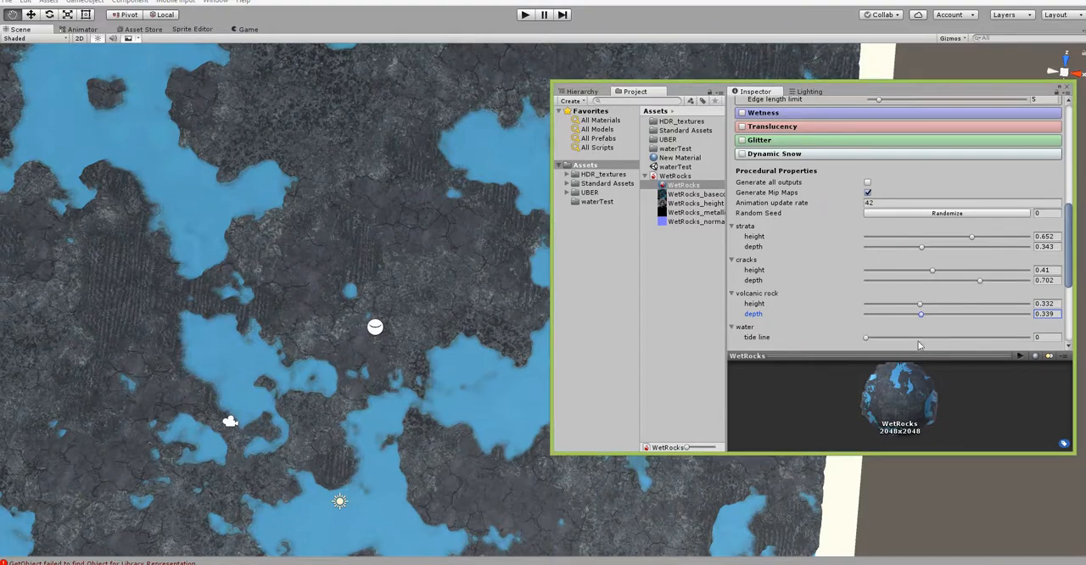
Step: Try the WetRocks material's tide line at 0.267 and 0.091, inspecting the water edges in the scene
{"action": "left_click_drag", "start_coordinate": [867, 338], "coordinate": [910, 381]}
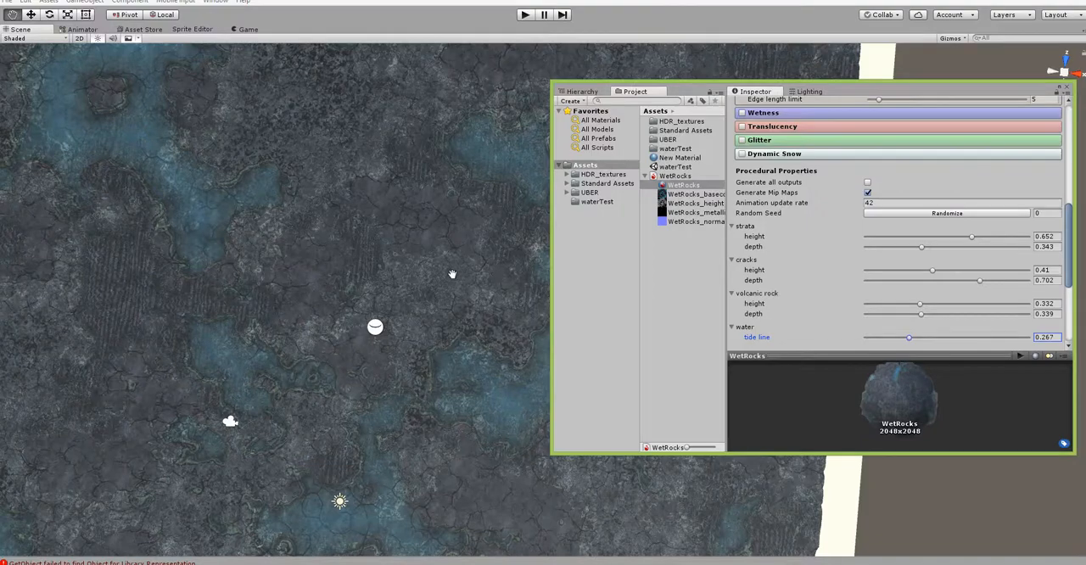
{"action": "left_click_drag", "start_coordinate": [853, 93], "coordinate": [908, 71]}
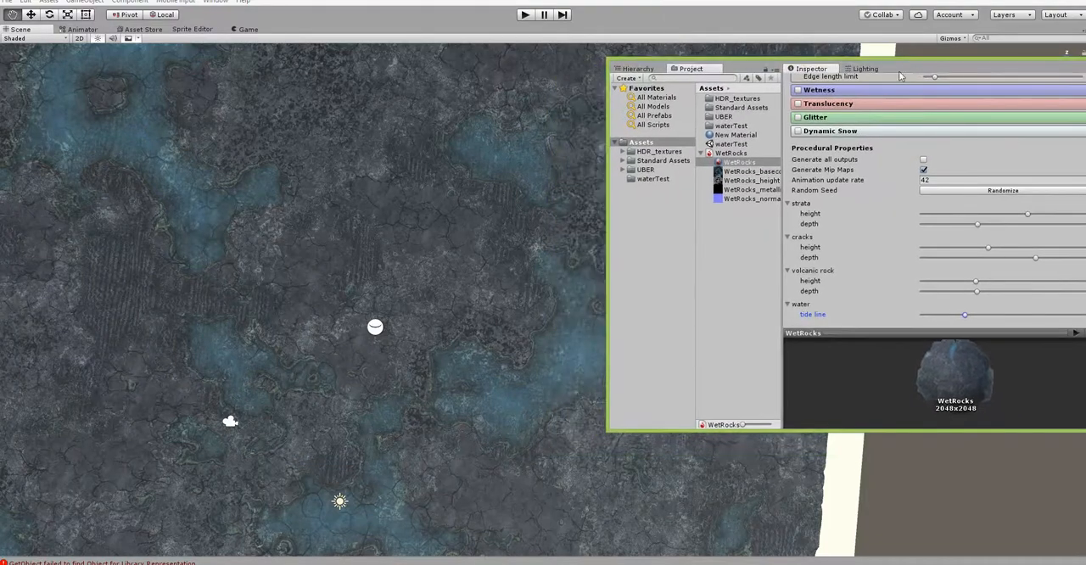
{"action": "left_click_drag", "start_coordinate": [381, 472], "coordinate": [212, 483], "text": "alt"}
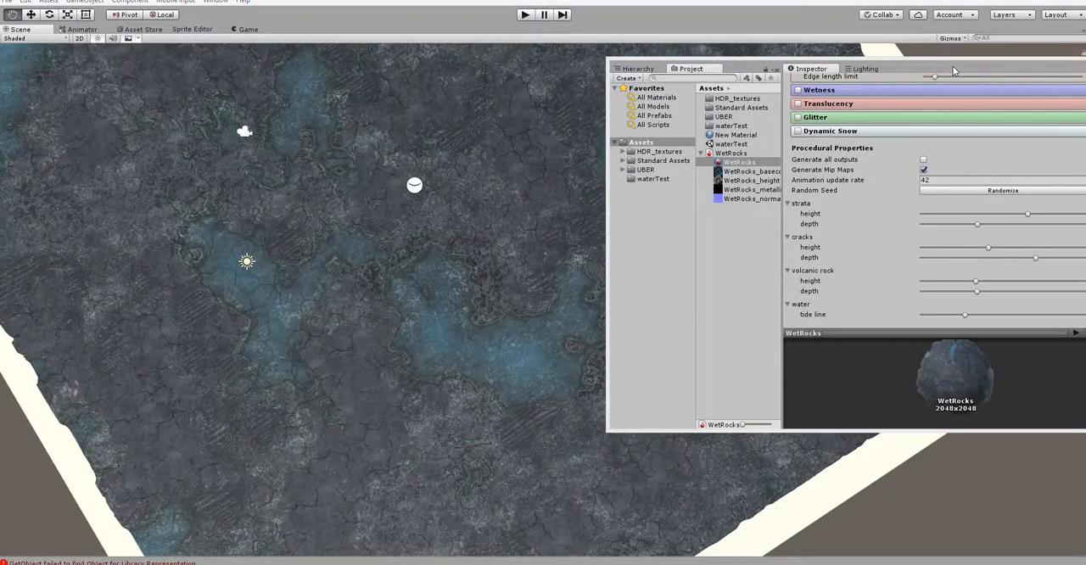
{"action": "left_click_drag", "start_coordinate": [953, 66], "coordinate": [870, 60]}
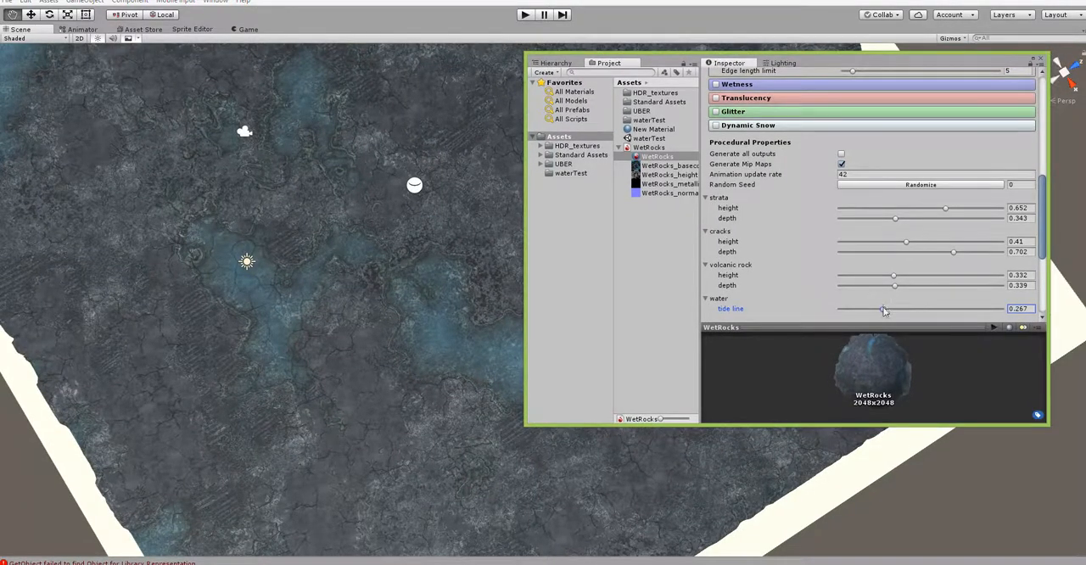
{"action": "left_click_drag", "start_coordinate": [882, 309], "coordinate": [854, 318]}
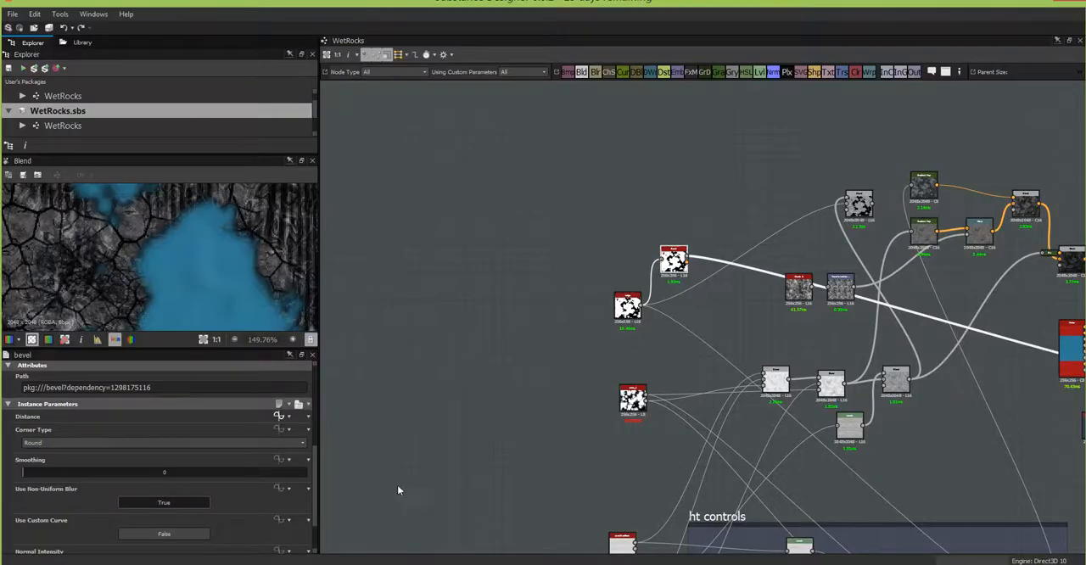
Step: Switch to Substance Designer and set the maximum of the WetRocks graph's tideLine input parameter to 0.3
{"action": "left_click", "coordinate": [407, 394]}
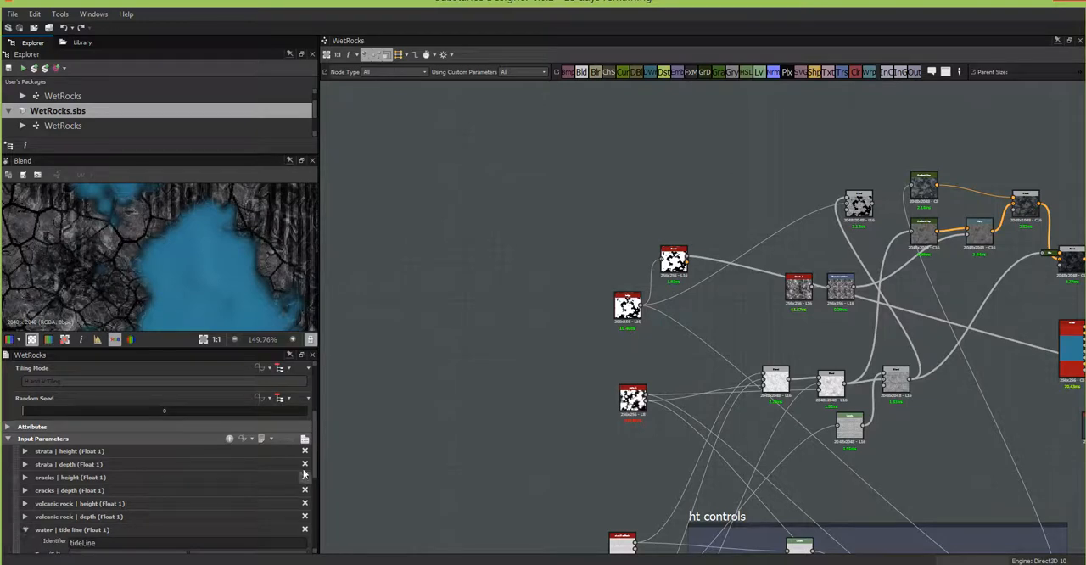
{"action": "left_click_drag", "start_coordinate": [317, 461], "coordinate": [322, 523]}
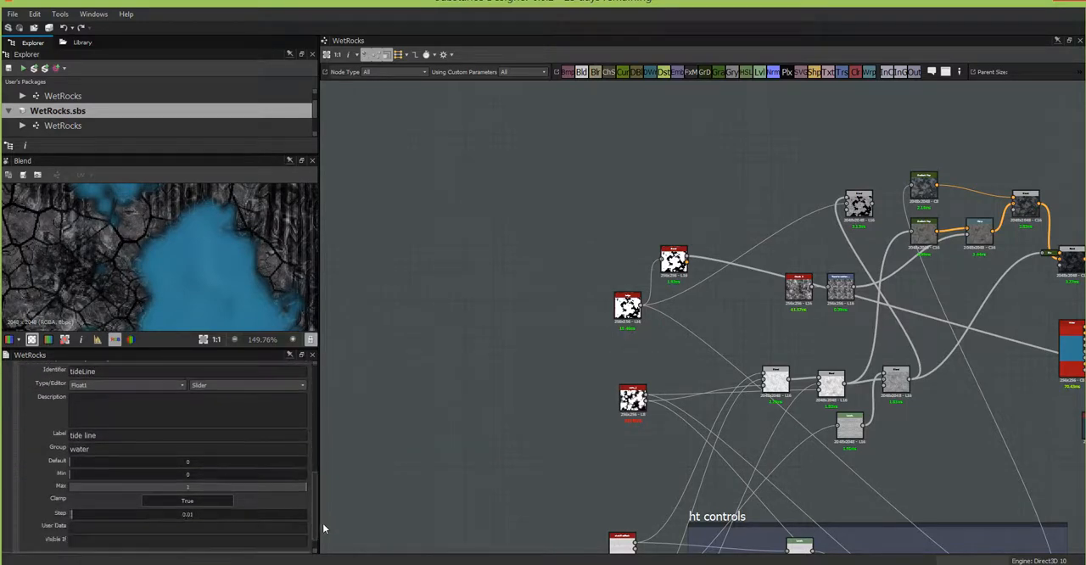
{"action": "double_click", "coordinate": [187, 487]}
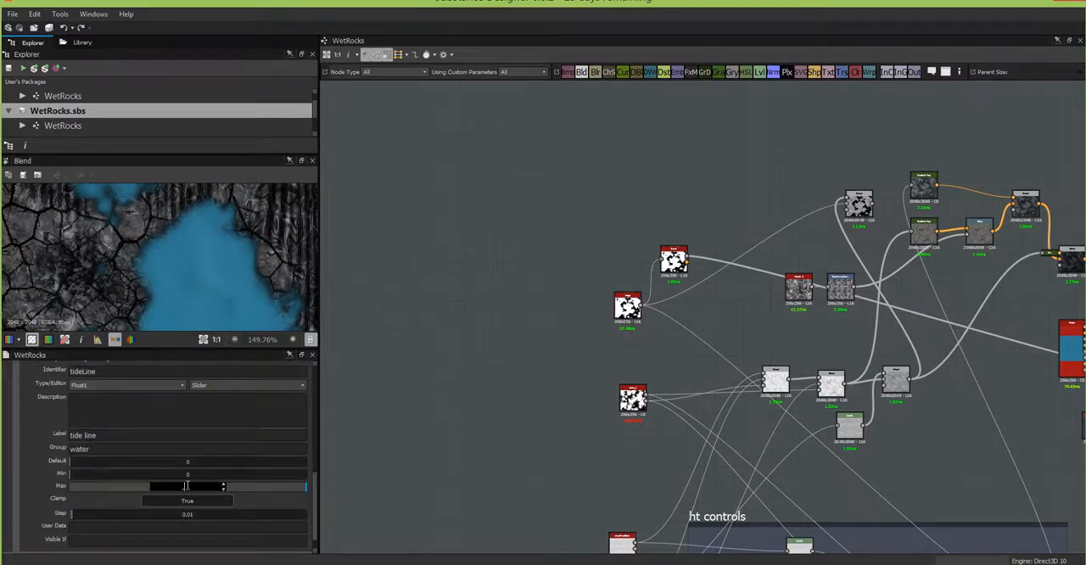
{"action": "type", "text": ".3"}
{"action": "key", "text": "Return"}
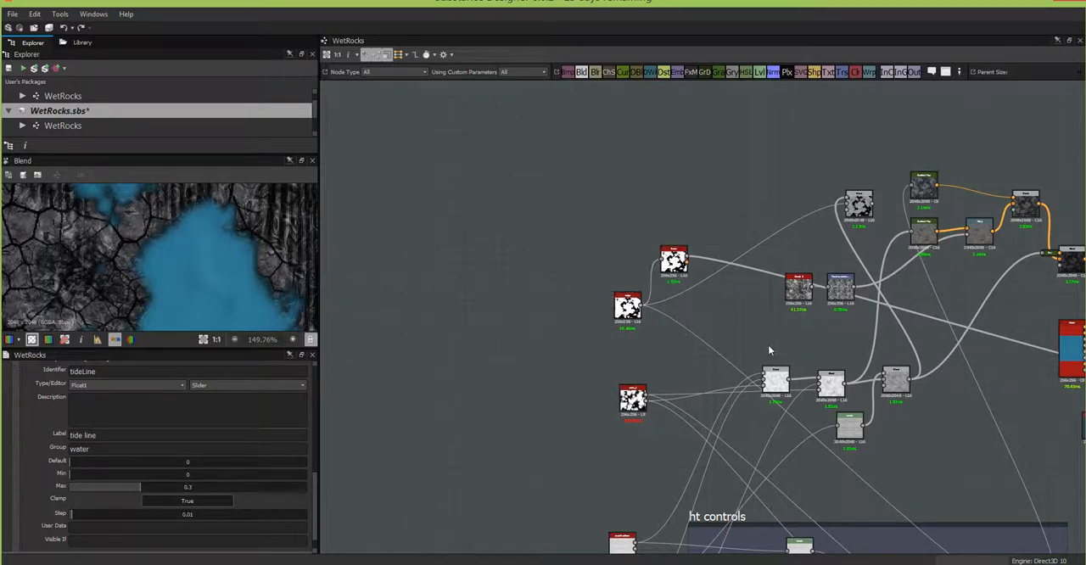
{"action": "middle_click_drag", "start_coordinate": [778, 337], "coordinate": [479, 332]}
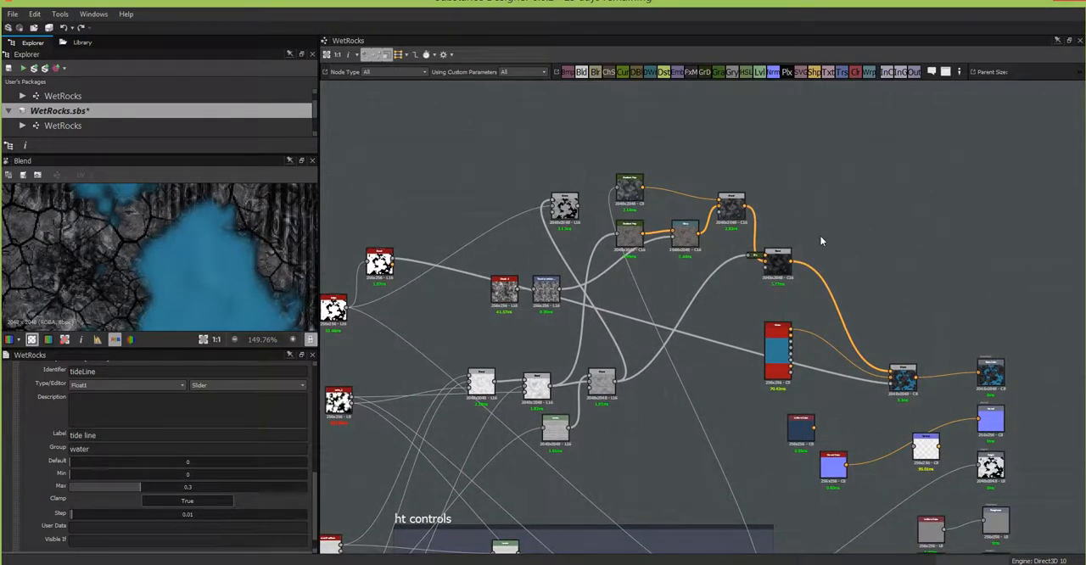
{"action": "middle_click_drag", "start_coordinate": [822, 240], "coordinate": [873, 263]}
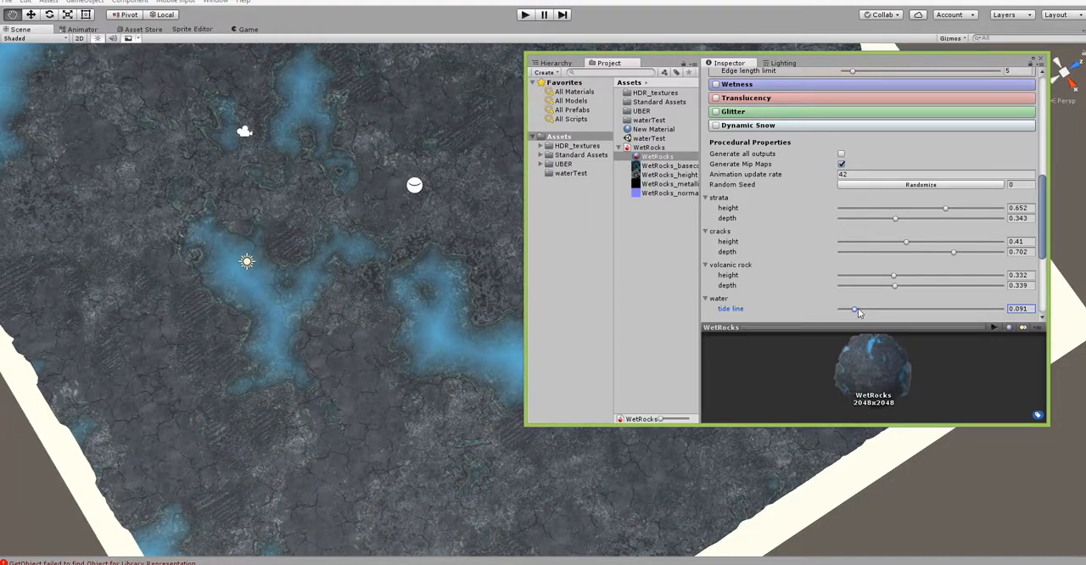
Step: Switch to Unity, set the WetRocks tide line to 0.007, and examine the sharper water edges in the scene
{"action": "left_click_drag", "start_coordinate": [855, 310], "coordinate": [839, 314]}
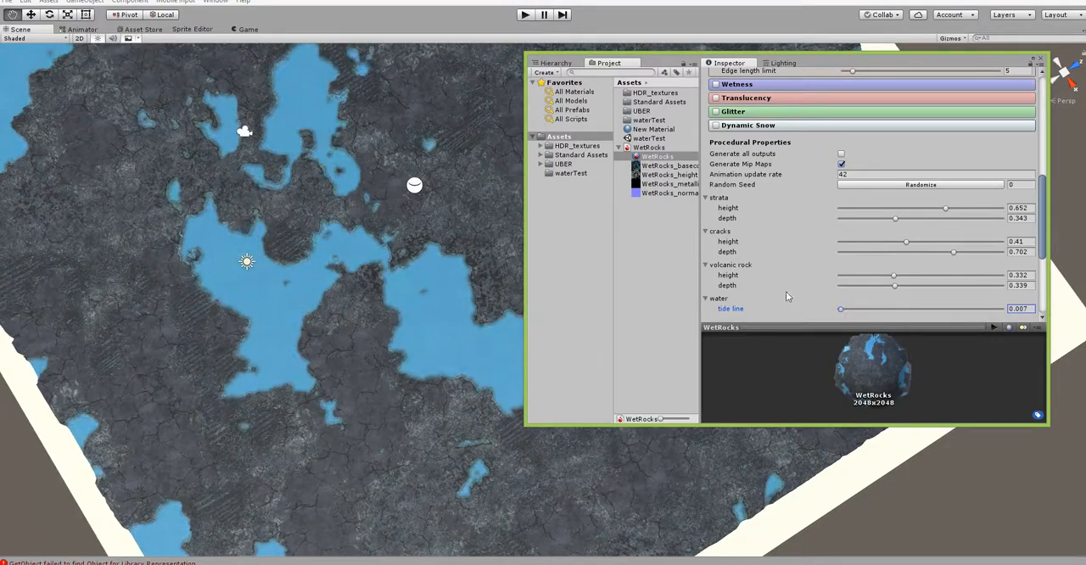
{"action": "scroll", "coordinate": [390, 236], "scroll_direction": "up", "scroll_amount": 2}
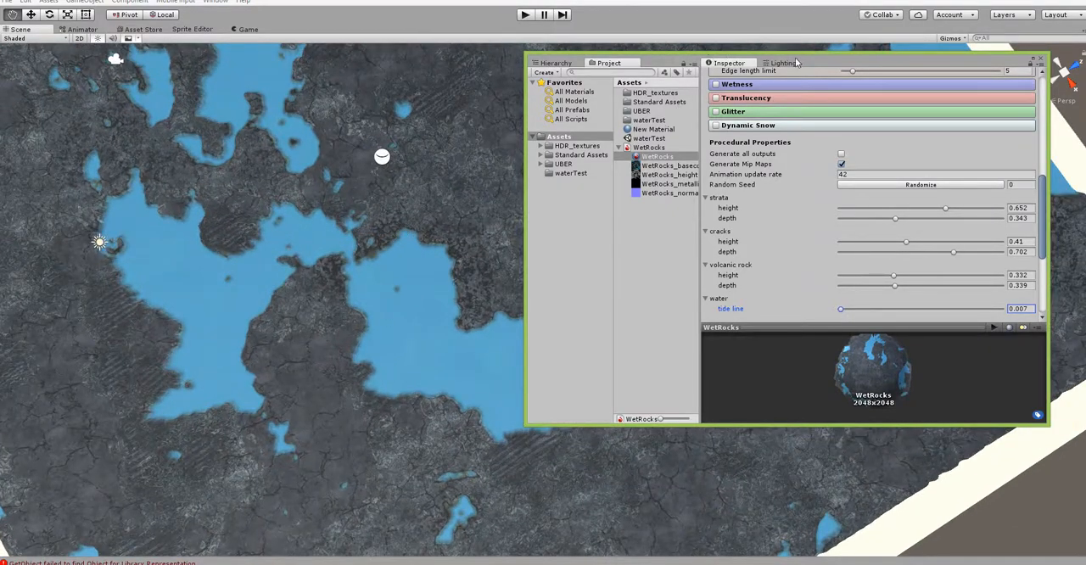
{"action": "left_click_drag", "start_coordinate": [817, 66], "coordinate": [916, 51]}
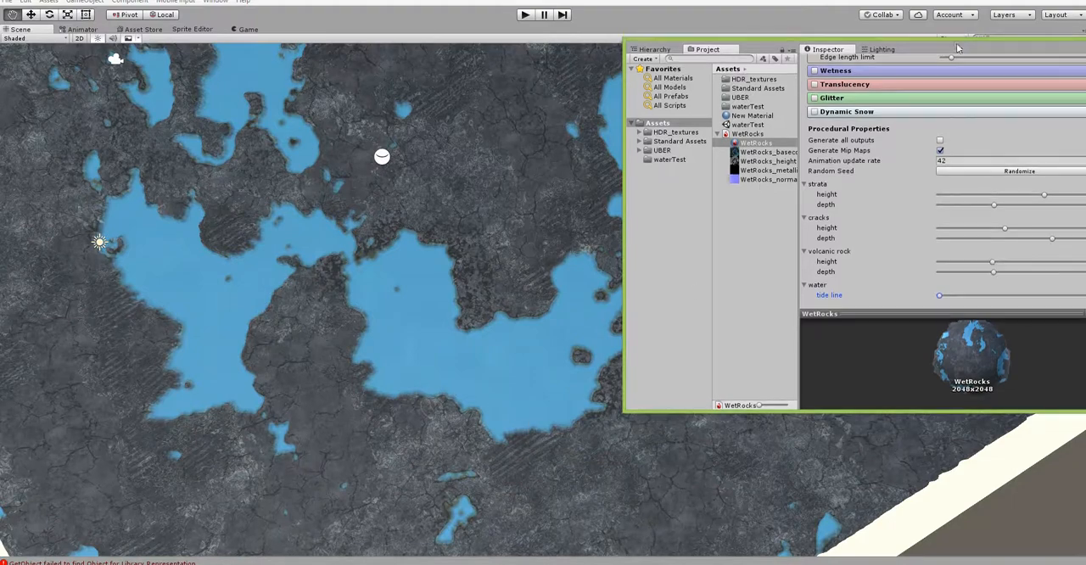
{"action": "left_click_drag", "start_coordinate": [956, 45], "coordinate": [878, 47]}
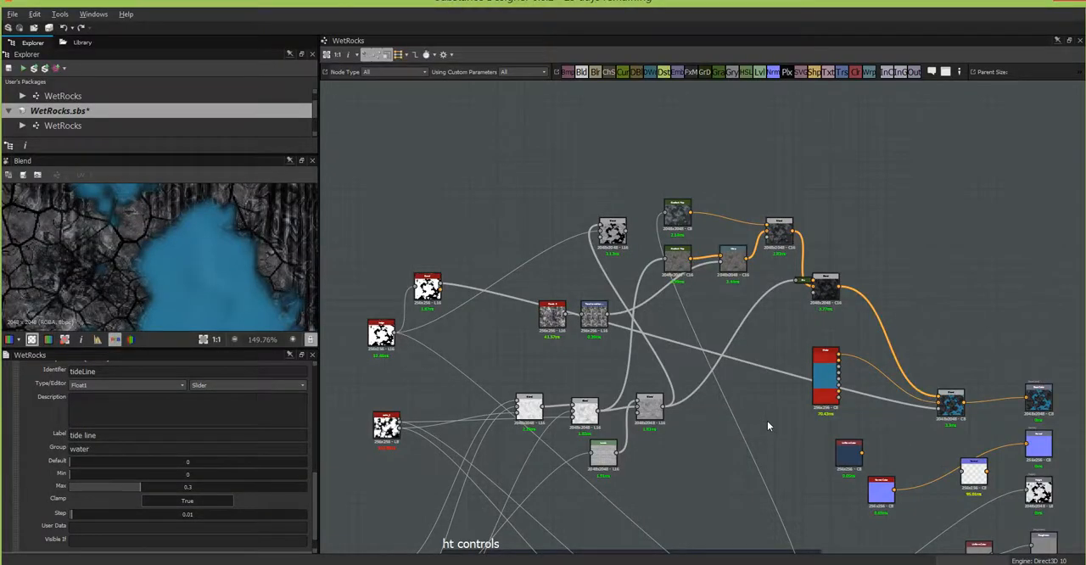
Step: Back in Substance Designer, move the Bevel node clear of its neighbours and add a frame around it
{"action": "middle_click_drag", "start_coordinate": [766, 430], "coordinate": [751, 361]}
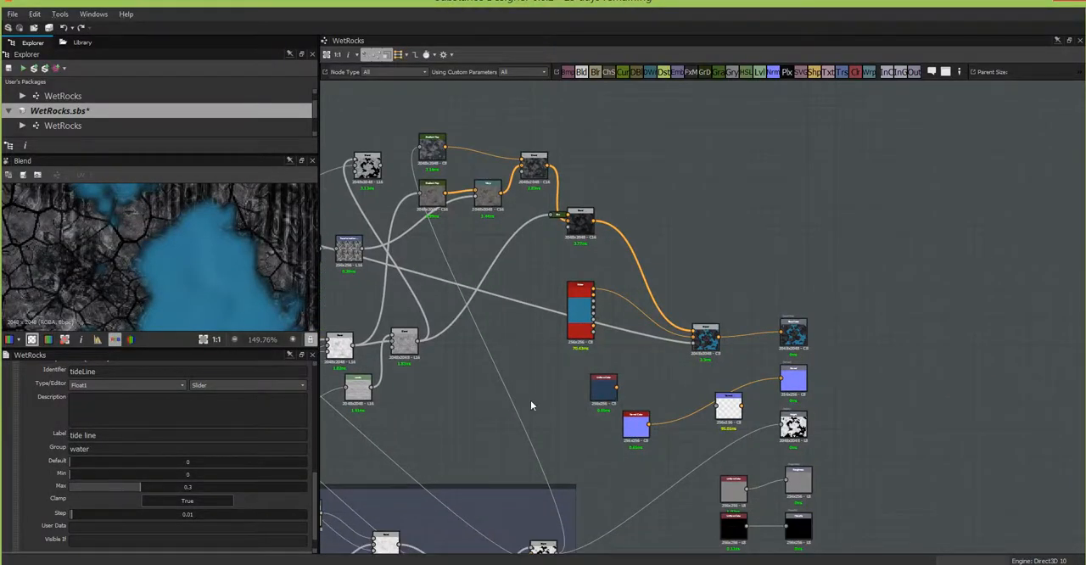
{"action": "scroll", "coordinate": [686, 341], "scroll_direction": "up", "scroll_amount": 5}
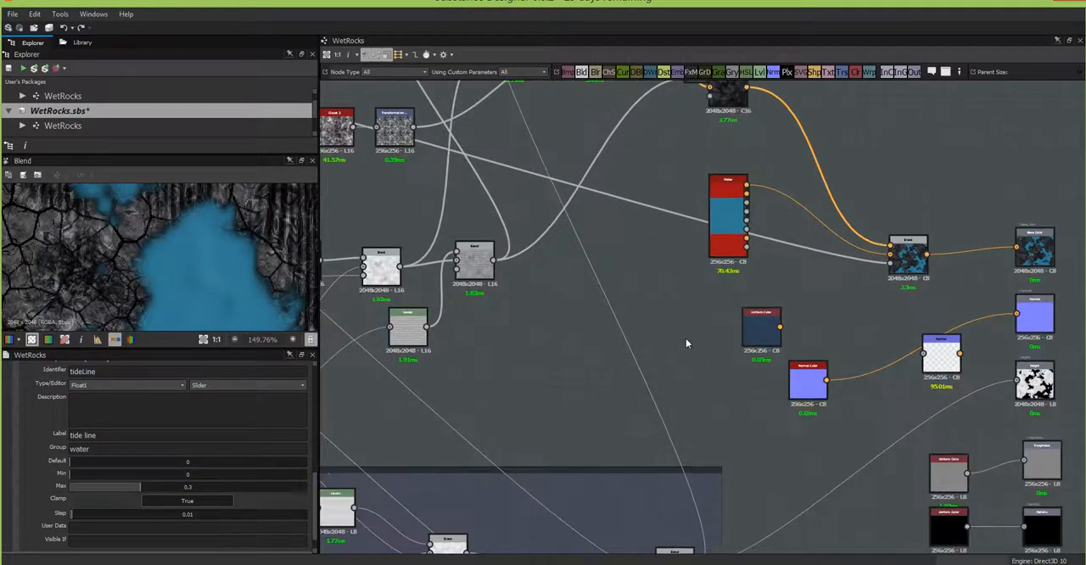
{"action": "middle_click_drag", "start_coordinate": [702, 330], "coordinate": [572, 419]}
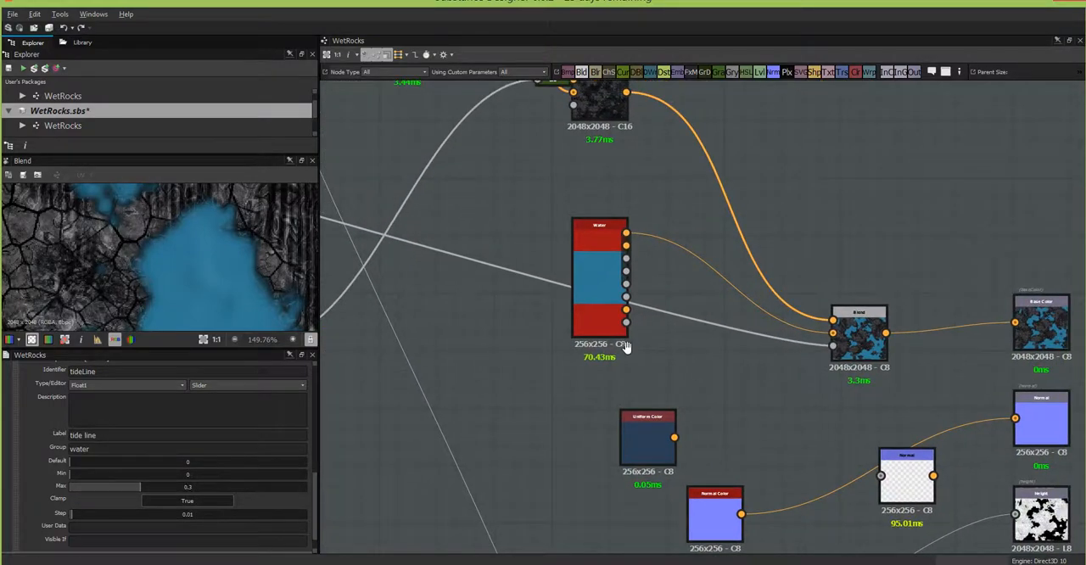
{"action": "middle_click_drag", "start_coordinate": [623, 346], "coordinate": [791, 431]}
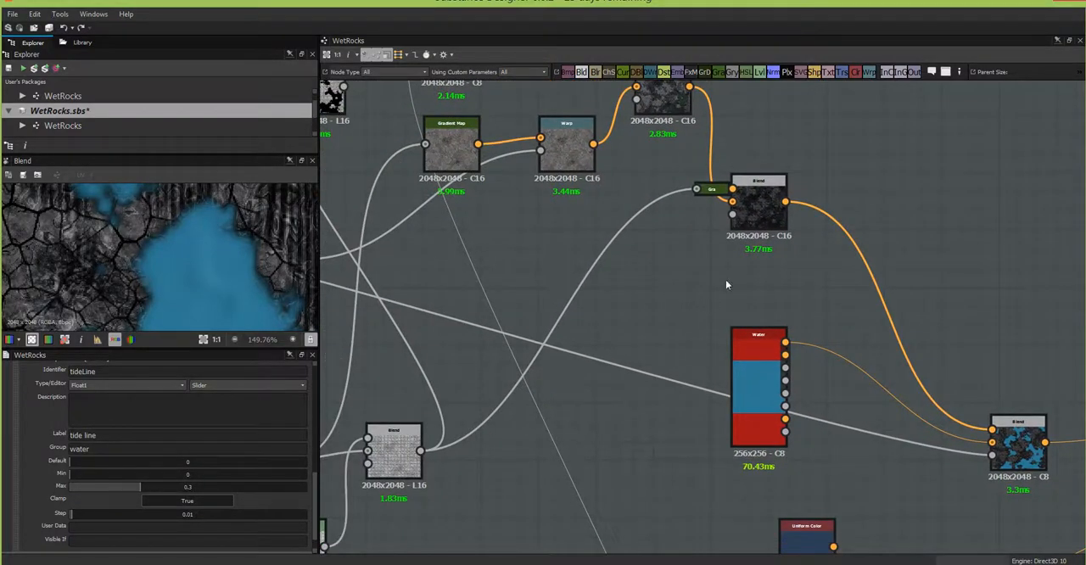
{"action": "scroll", "coordinate": [736, 250], "scroll_direction": "down", "scroll_amount": 1}
{"action": "middle_click_drag", "start_coordinate": [604, 322], "coordinate": [1084, 310]}
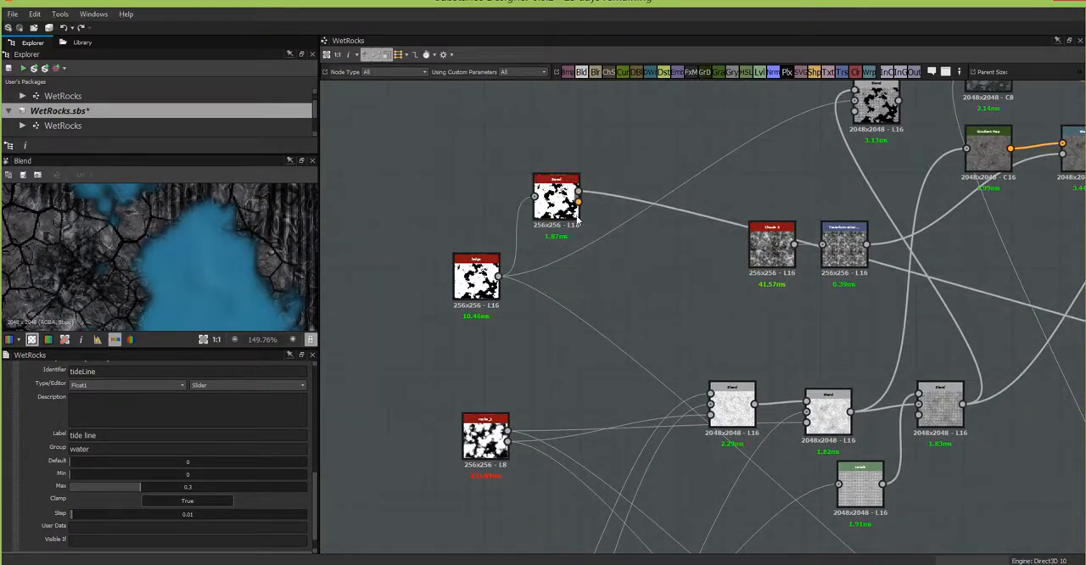
{"action": "left_click_drag", "start_coordinate": [562, 204], "coordinate": [593, 154]}
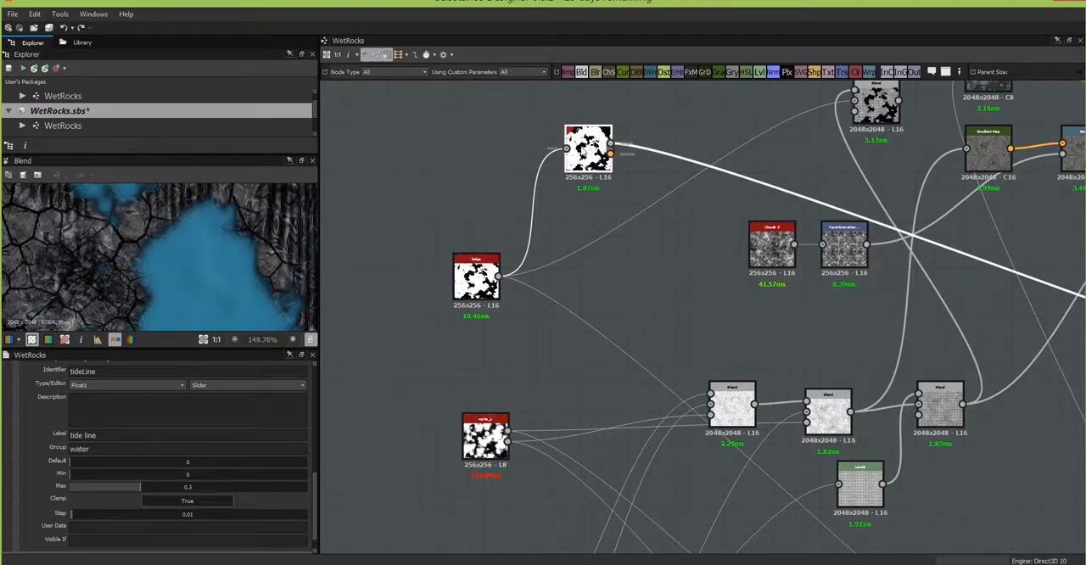
{"action": "right_click", "coordinate": [582, 149]}
{"action": "left_click", "coordinate": [635, 215]}
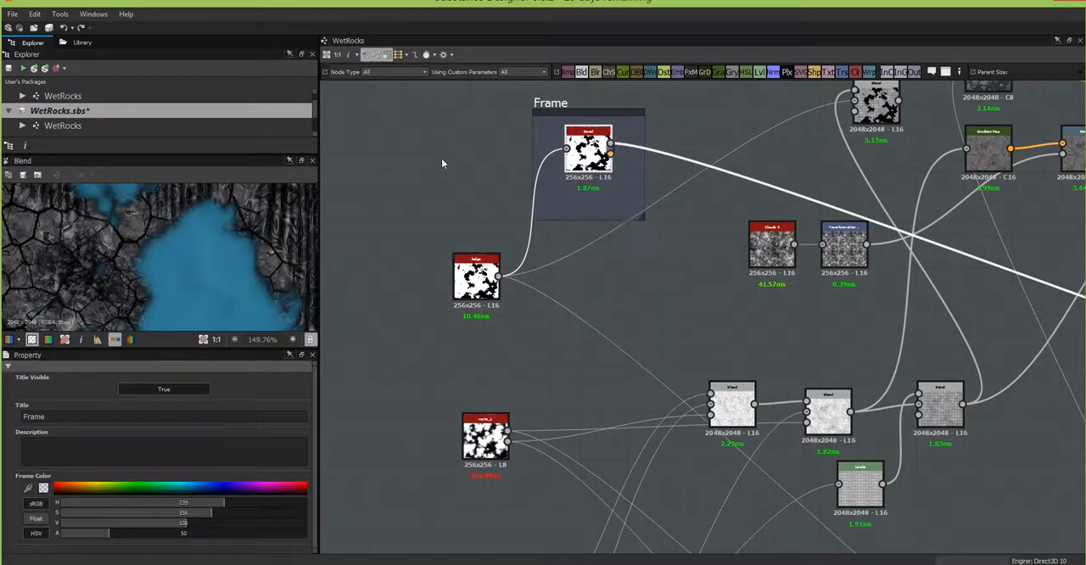
Step: Title the Bevel node's frame "tide line" and shift the frame slightly up and to the left in the graph
{"action": "double_click", "coordinate": [70, 417]}
{"action": "type", "text": "tide line"}
{"action": "left_click", "coordinate": [653, 275]}
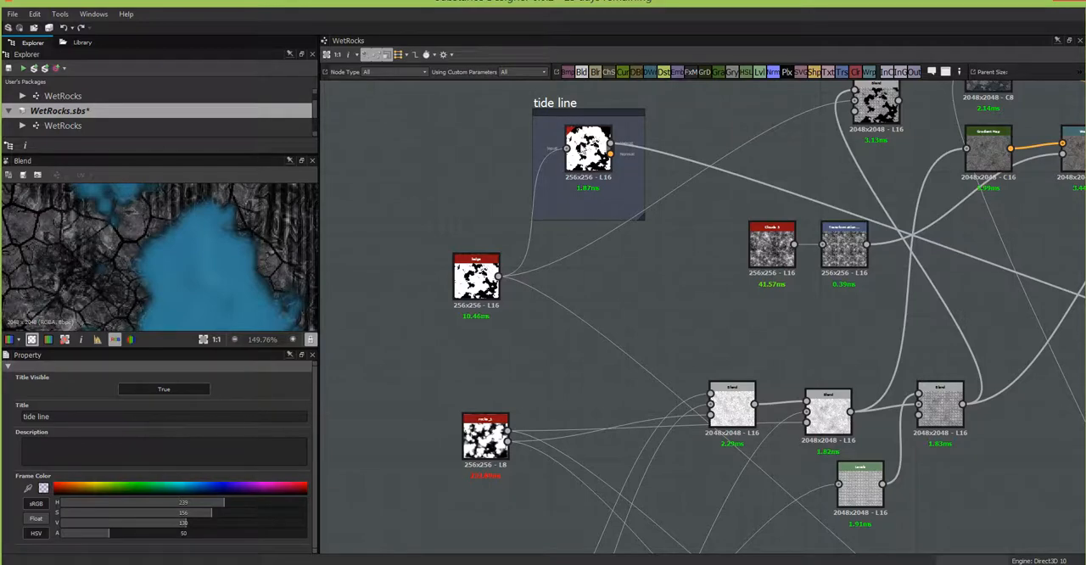
{"action": "left_click_drag", "start_coordinate": [560, 101], "coordinate": [543, 86]}
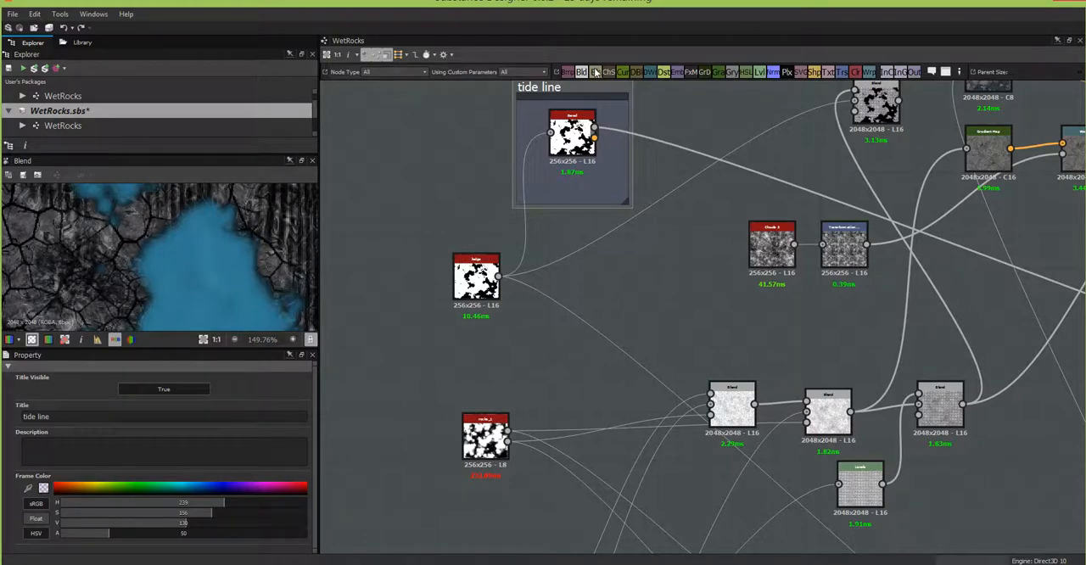
Step: Add a Blur node fed by the mask node that drives the Bevel, with an Intensity of 1.45
{"action": "left_click_drag", "start_coordinate": [596, 73], "coordinate": [503, 277]}
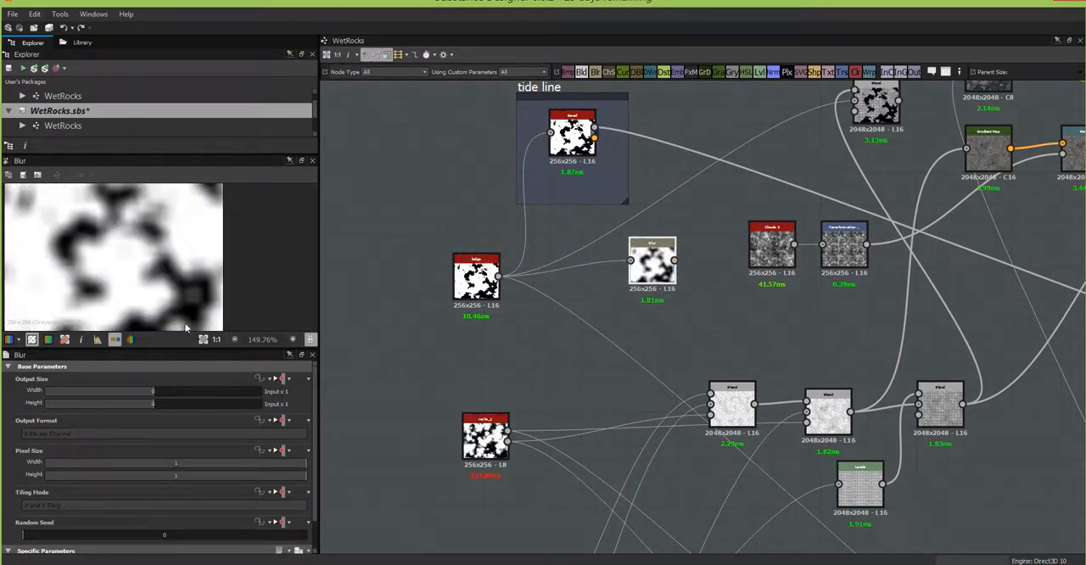
{"action": "scroll", "coordinate": [316, 395], "scroll_direction": "down", "scroll_amount": 2}
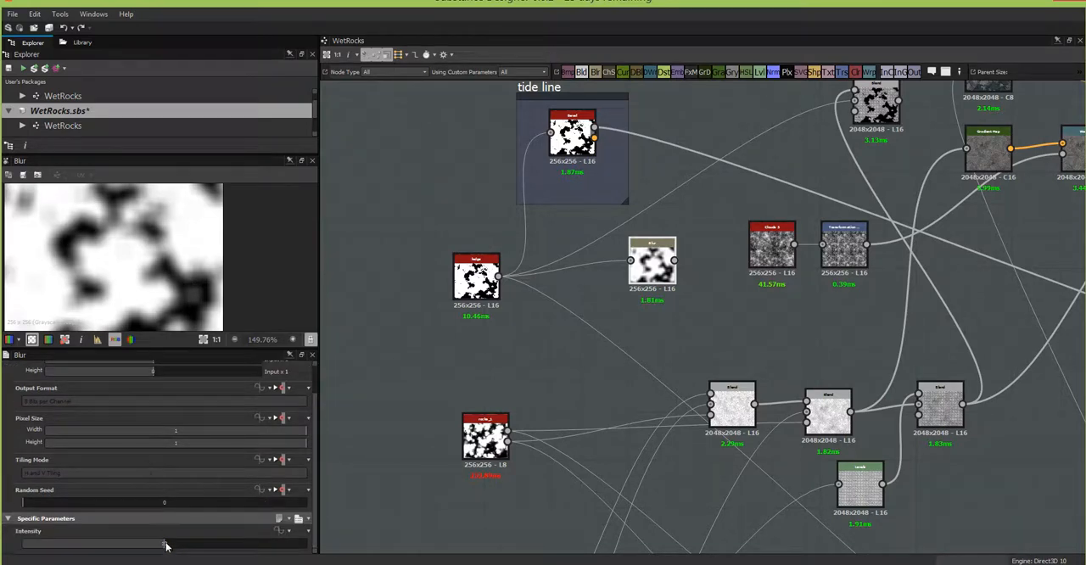
{"action": "left_click_drag", "start_coordinate": [162, 543], "coordinate": [45, 545]}
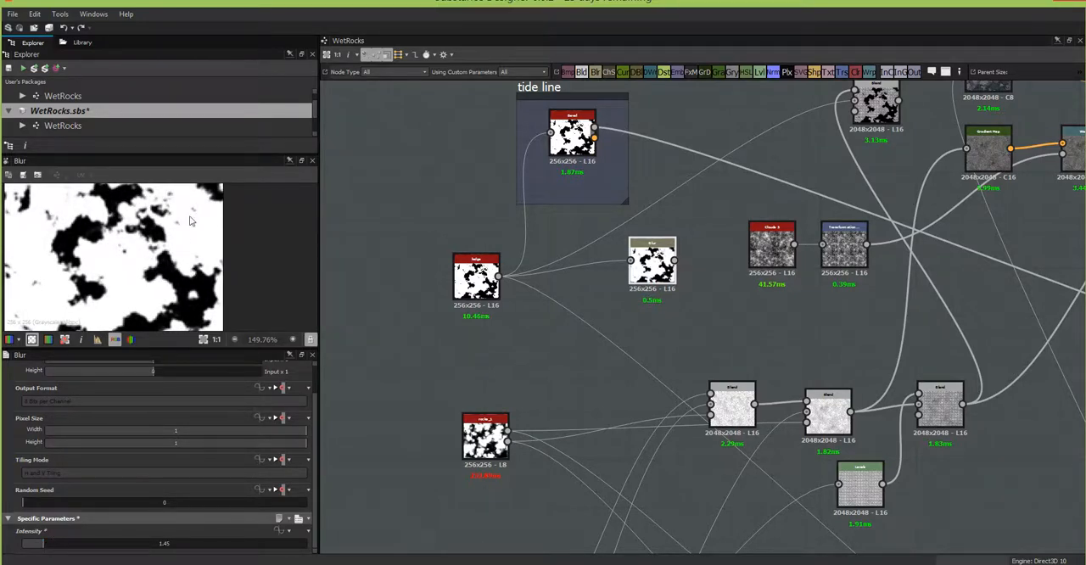
{"action": "left_click_drag", "start_coordinate": [667, 247], "coordinate": [652, 271]}
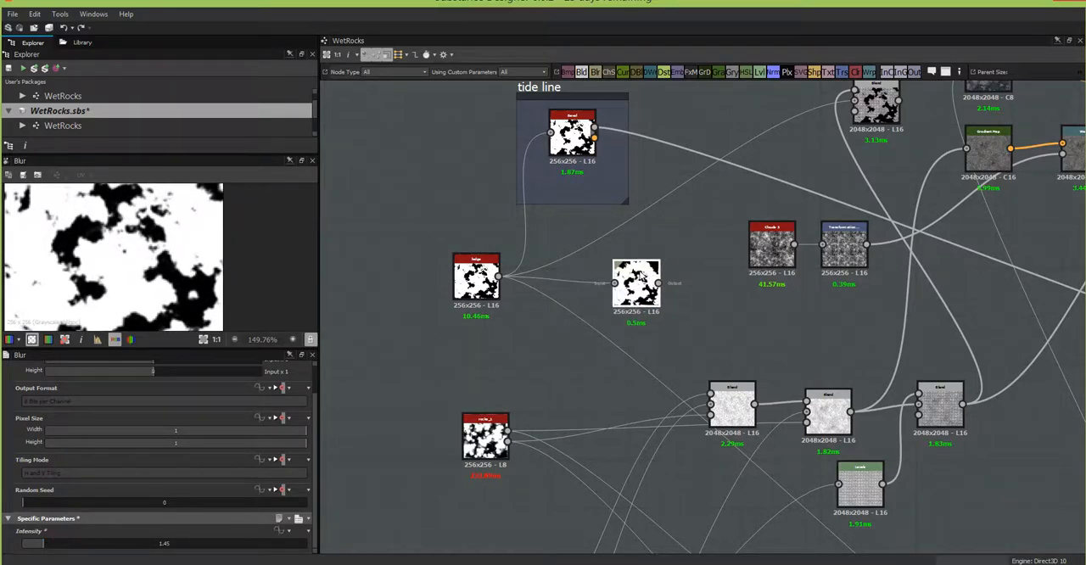
Step: Add a new input parameter to the WetRocks graph with the identifier foamSize
{"action": "left_click", "coordinate": [389, 365]}
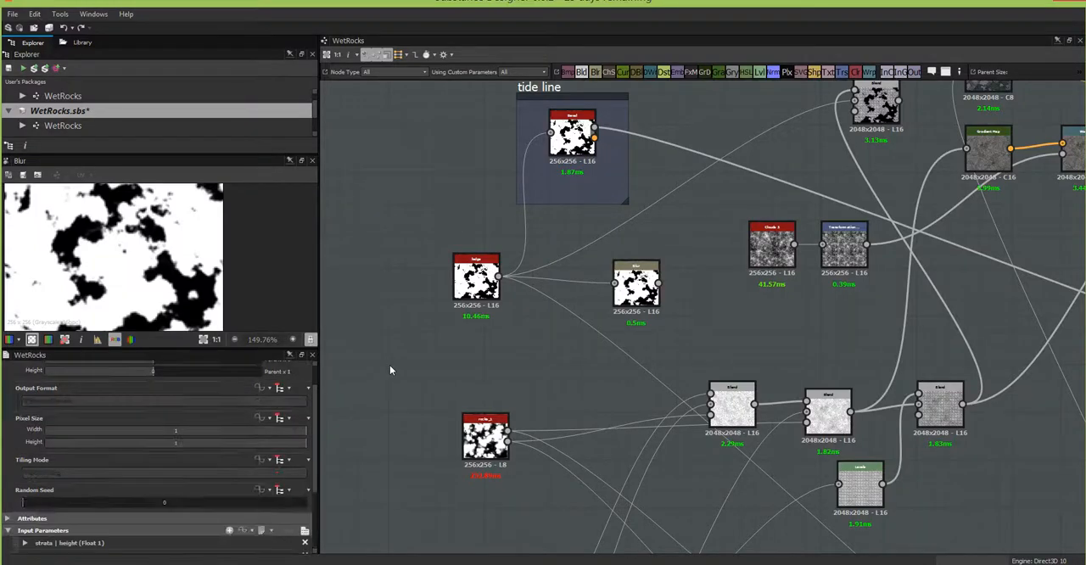
{"action": "scroll", "coordinate": [240, 442], "scroll_direction": "down", "scroll_amount": 3}
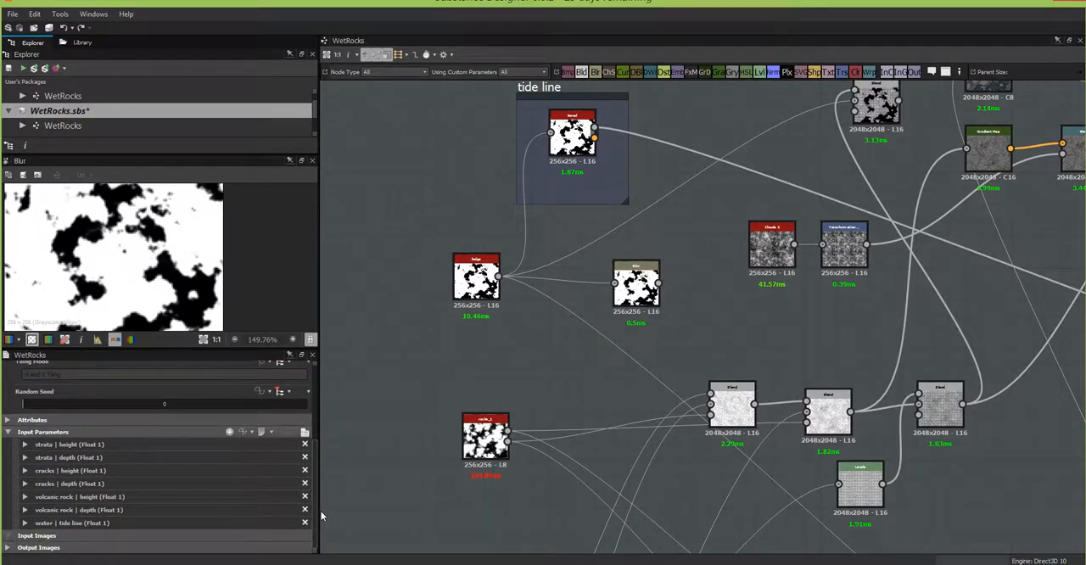
{"action": "left_click", "coordinate": [229, 432]}
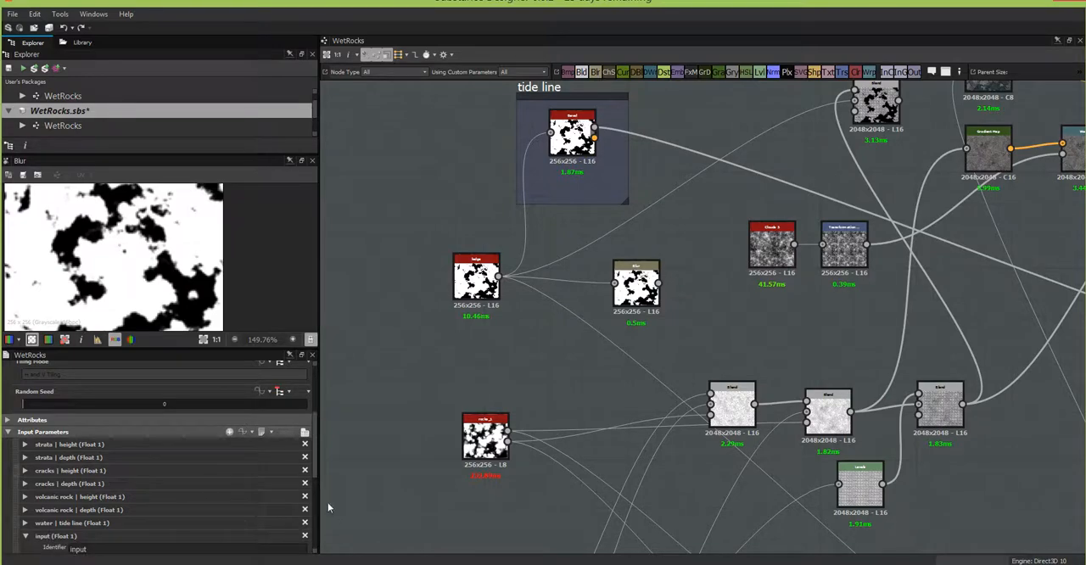
{"action": "scroll", "coordinate": [314, 475], "scroll_direction": "down", "scroll_amount": 3}
{"action": "double_click", "coordinate": [78, 448]}
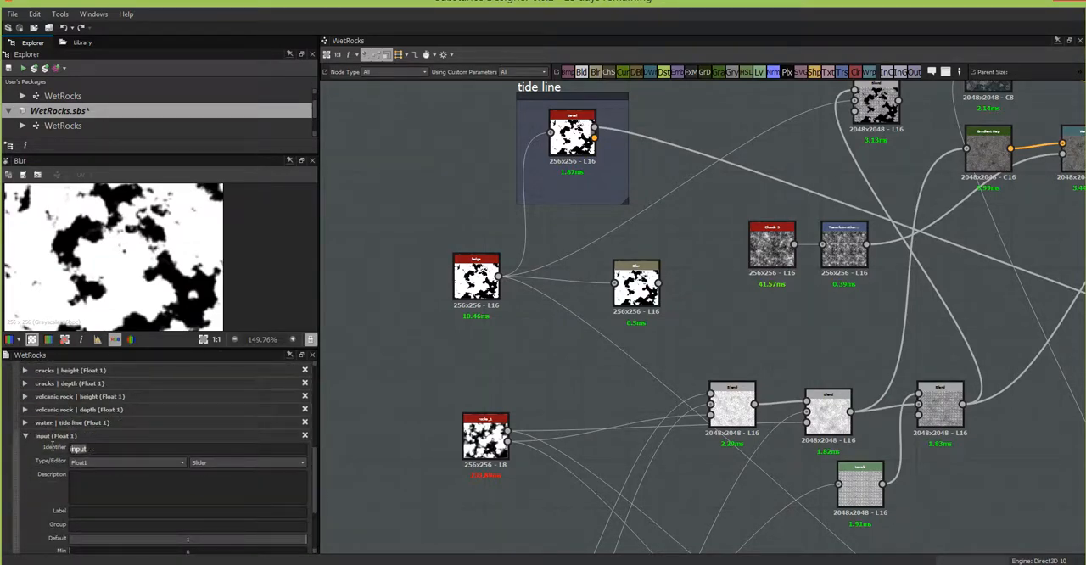
{"action": "type", "text": "foamSize"}
Step: Label the foamSize parameter "foam size" and assign it to the "water" group
{"action": "left_click", "coordinate": [92, 510]}
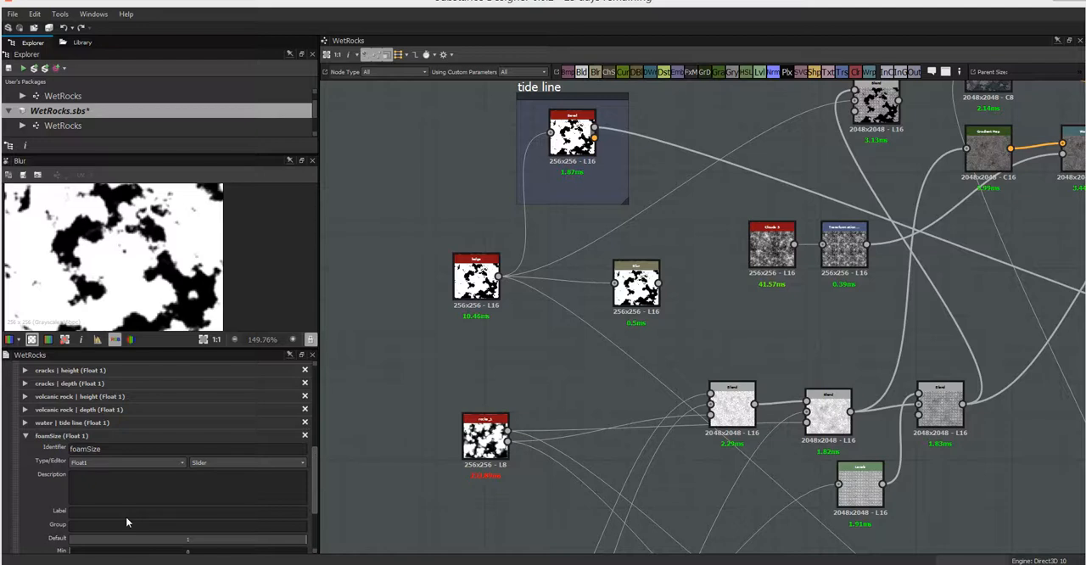
{"action": "scroll", "coordinate": [125, 516], "scroll_direction": "down", "scroll_amount": 1}
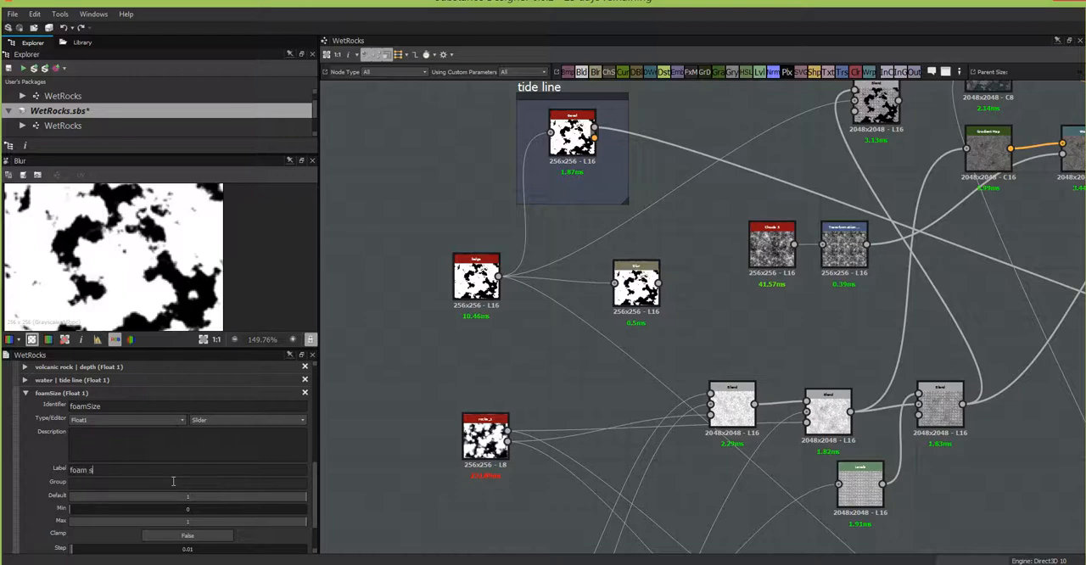
{"action": "left_click", "coordinate": [173, 481]}
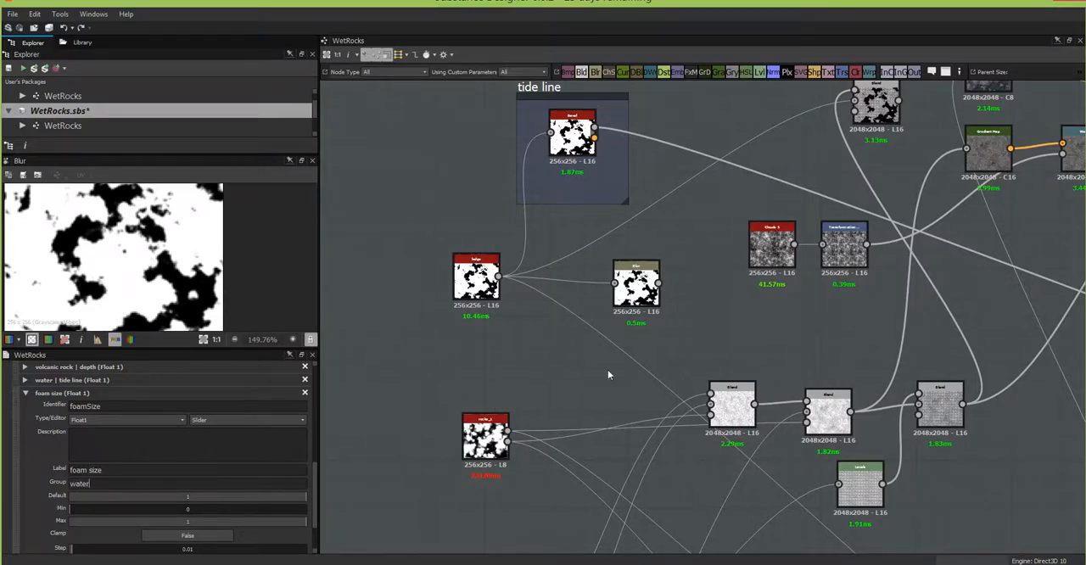
{"action": "middle_click_drag", "start_coordinate": [621, 339], "coordinate": [639, 296]}
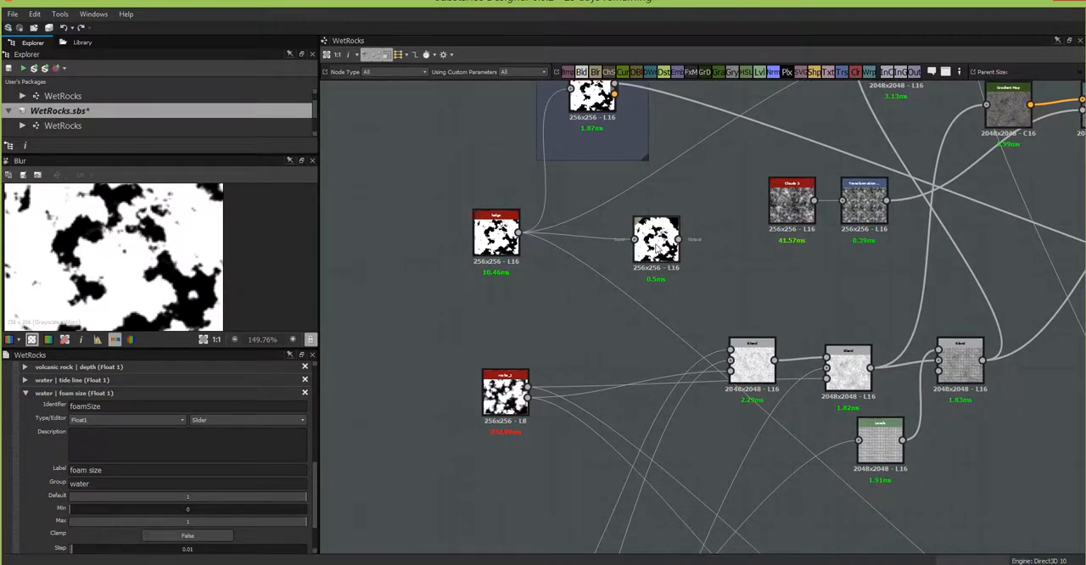
Step: Set the foam size parameter's default to 0 and its maximum to 10
{"action": "double_click", "coordinate": [185, 497]}
{"action": "type", "text": "0"}
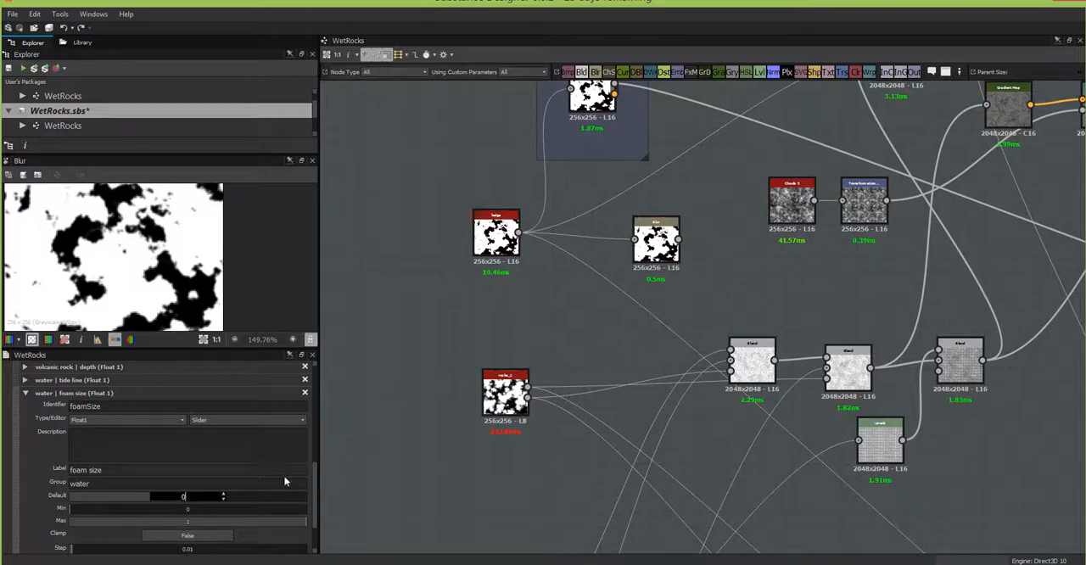
{"action": "left_click_drag", "start_coordinate": [315, 491], "coordinate": [314, 514]}
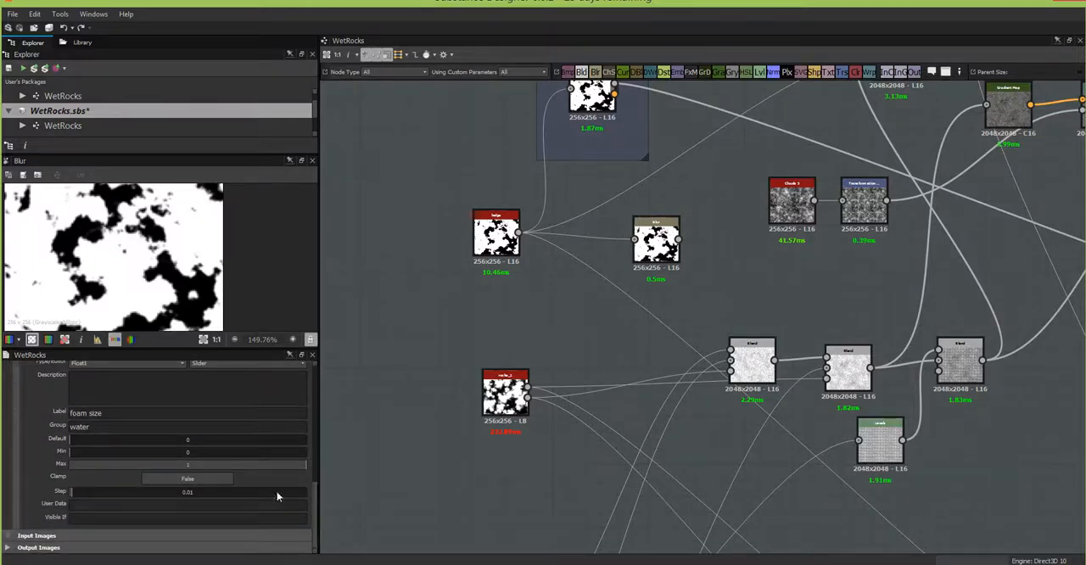
{"action": "double_click", "coordinate": [188, 464]}
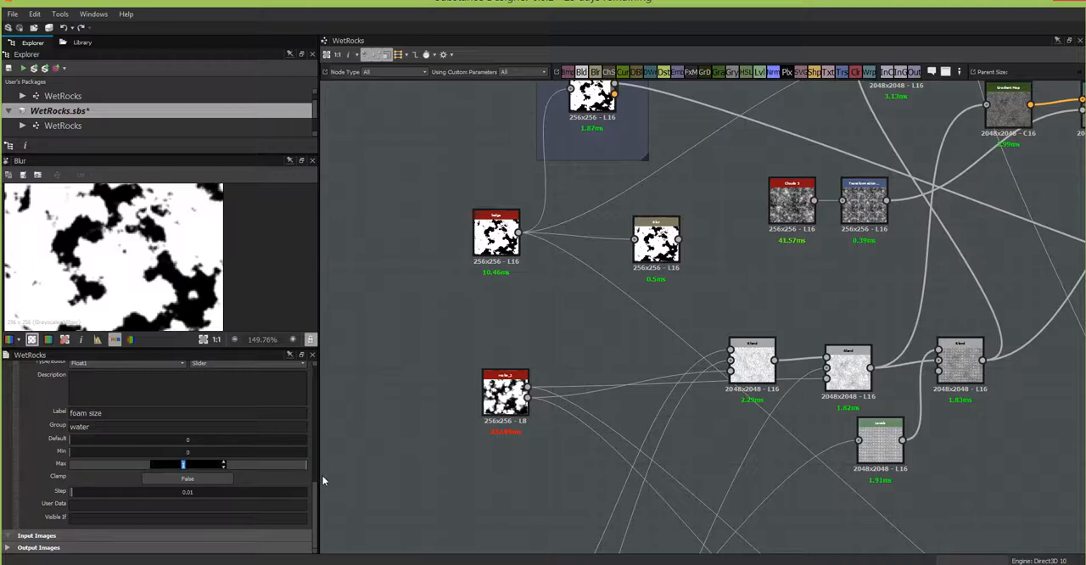
{"action": "type", "text": "10"}
{"action": "left_click", "coordinate": [349, 476]}
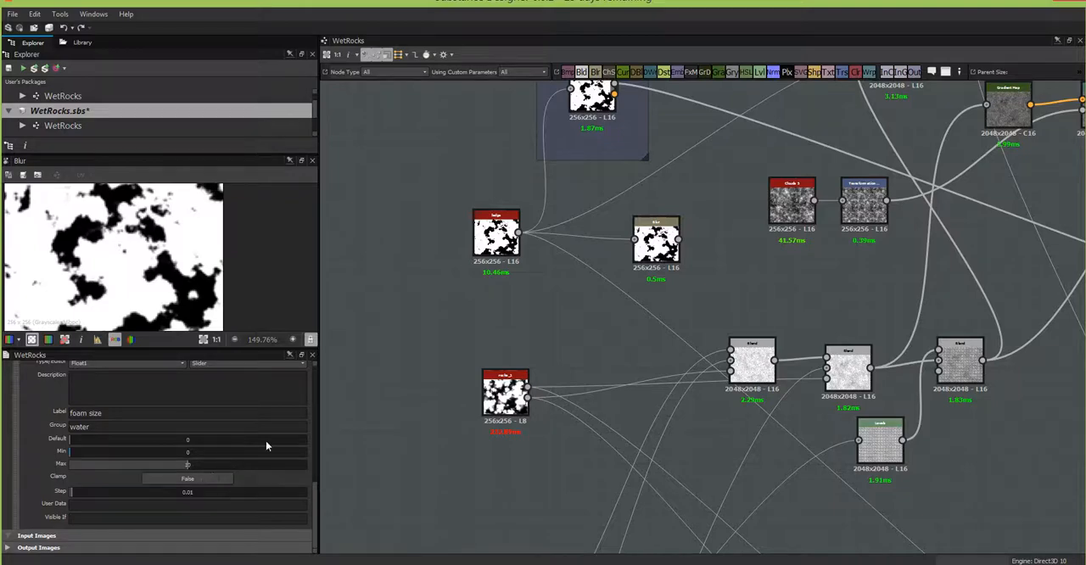
Step: Drive the Blur node's Intensity with the foamSize input parameter
{"action": "middle_click_drag", "start_coordinate": [527, 351], "coordinate": [509, 417]}
{"action": "scroll", "coordinate": [312, 512], "scroll_direction": "up", "scroll_amount": 5}
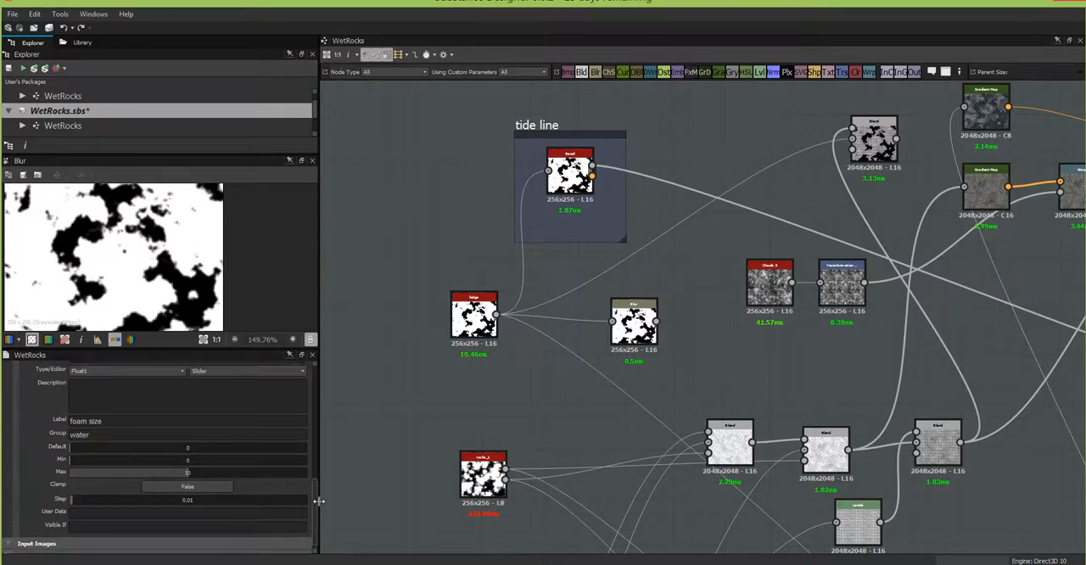
{"action": "left_click", "coordinate": [648, 325]}
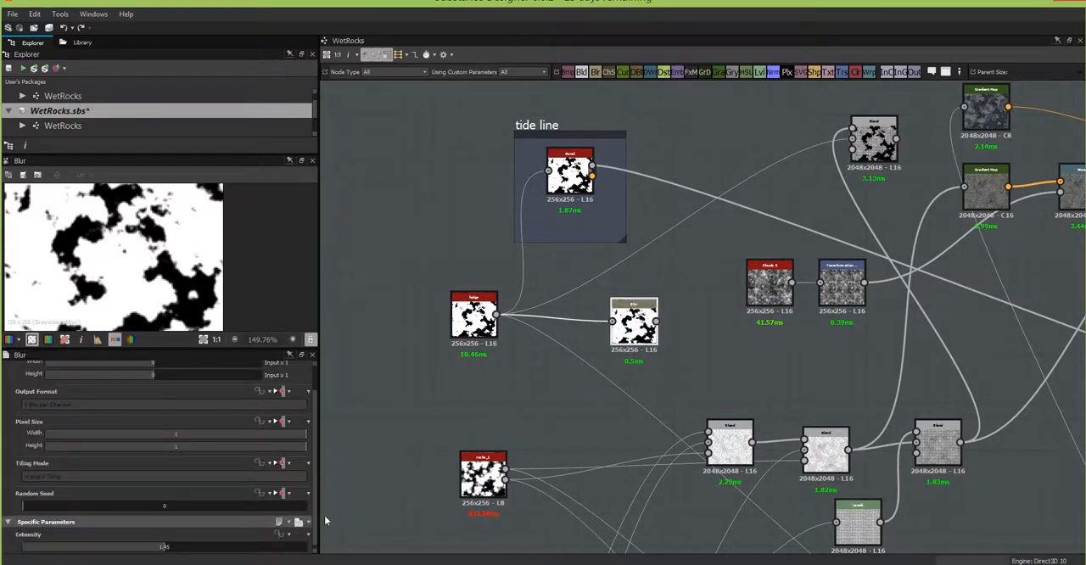
{"action": "left_click", "coordinate": [285, 535]}
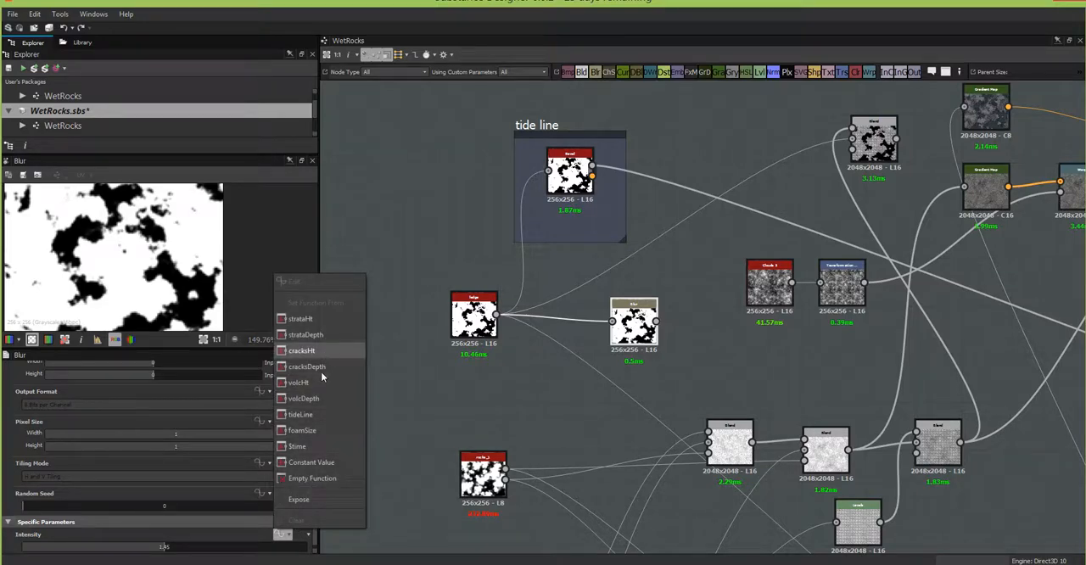
{"action": "left_click", "coordinate": [318, 431]}
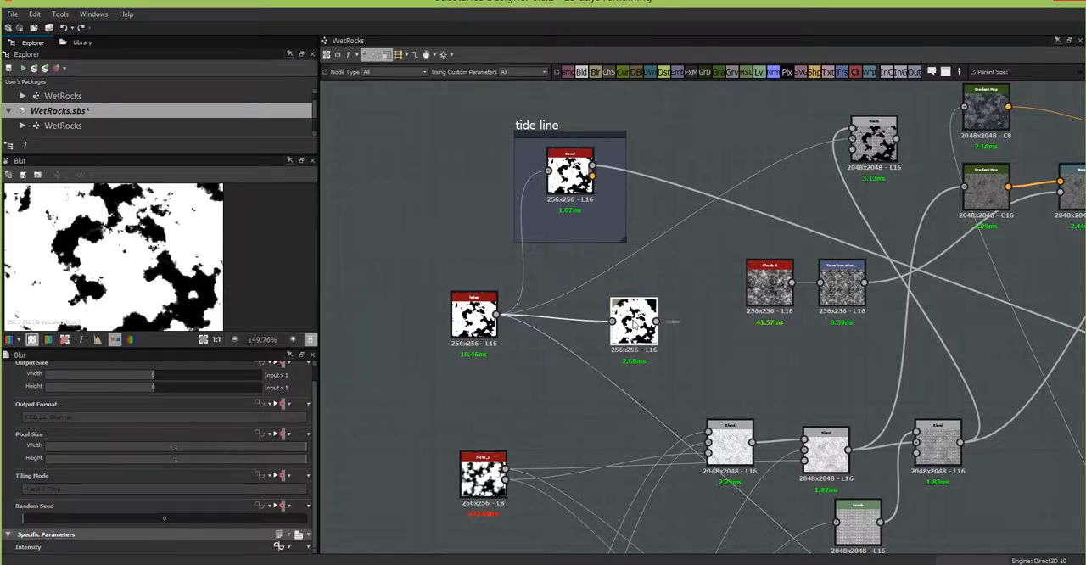
Step: Move the foam Blur node into the empty graph area well above the tide line frame
{"action": "left_click_drag", "start_coordinate": [637, 323], "coordinate": [683, 123]}
{"action": "middle_click_drag", "start_coordinate": [738, 111], "coordinate": [617, 388]}
{"action": "left_click_drag", "start_coordinate": [563, 399], "coordinate": [610, 125]}
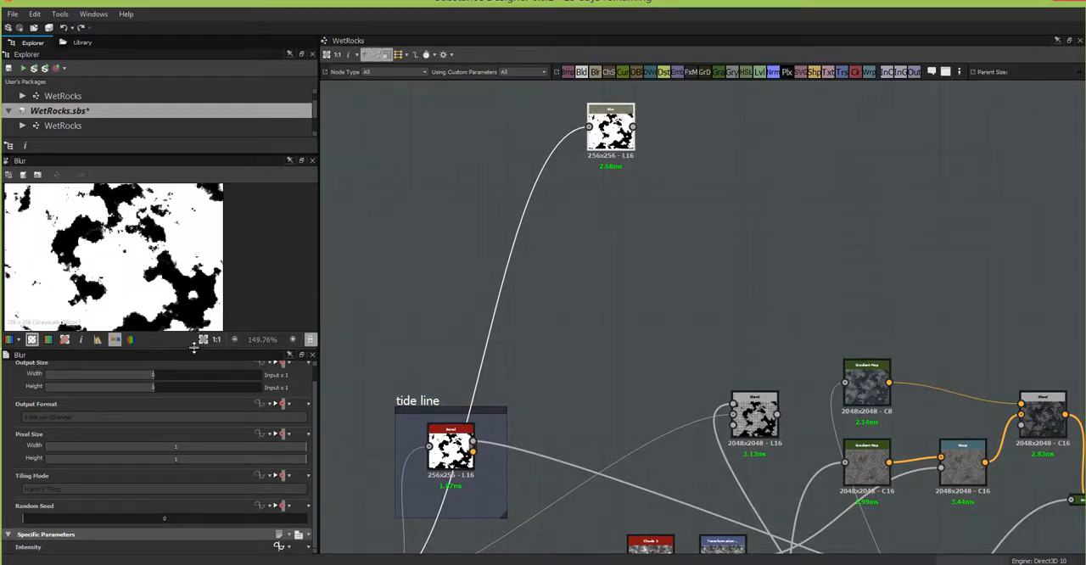
Step: Enlarge the 2D view and preview the water group's foam size at 4.31, returning it to 0
{"action": "left_click_drag", "start_coordinate": [197, 347], "coordinate": [197, 417]}
{"action": "left_click", "coordinate": [387, 352]}
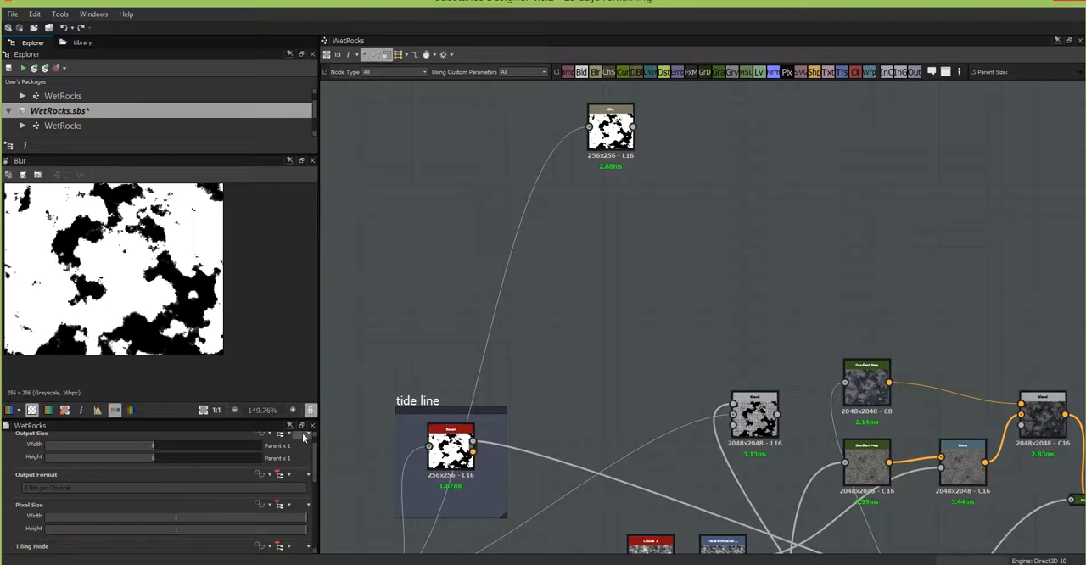
{"action": "scroll", "coordinate": [316, 464], "scroll_direction": "down", "scroll_amount": 5}
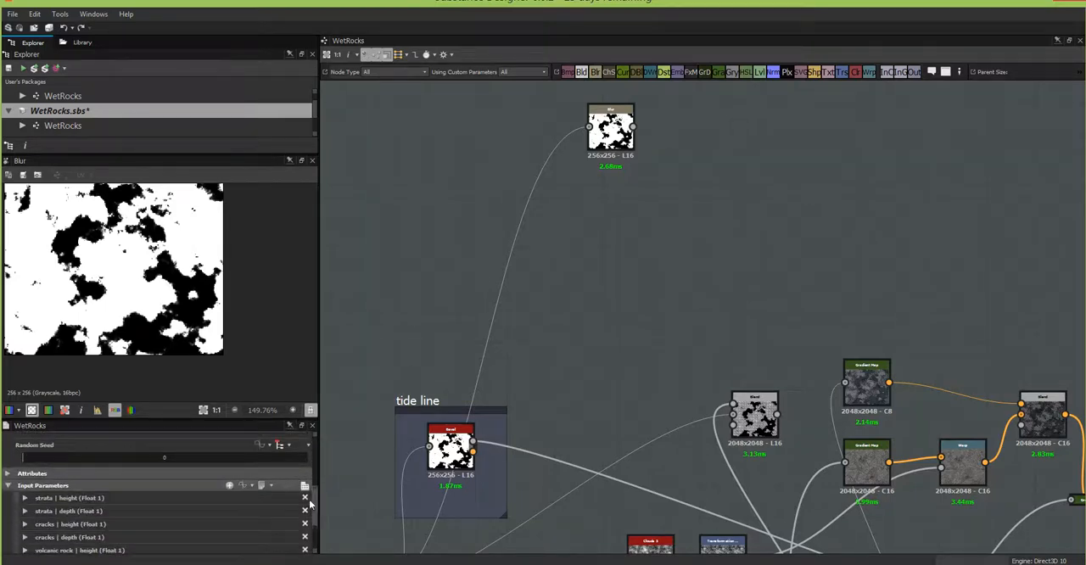
{"action": "left_click", "coordinate": [303, 486]}
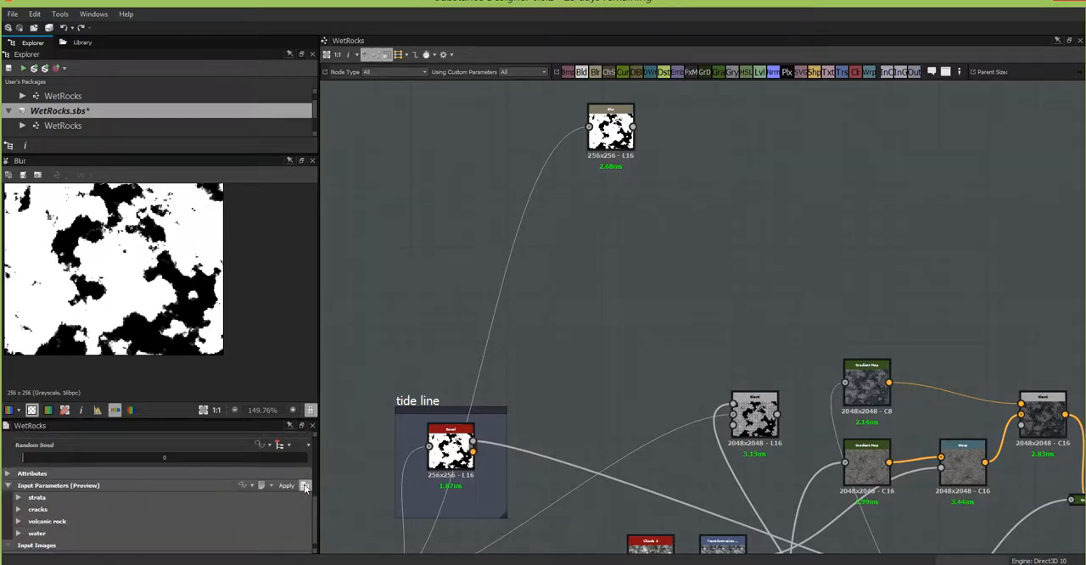
{"action": "left_click", "coordinate": [18, 534]}
{"action": "scroll", "coordinate": [315, 500], "scroll_direction": "down", "scroll_amount": 3}
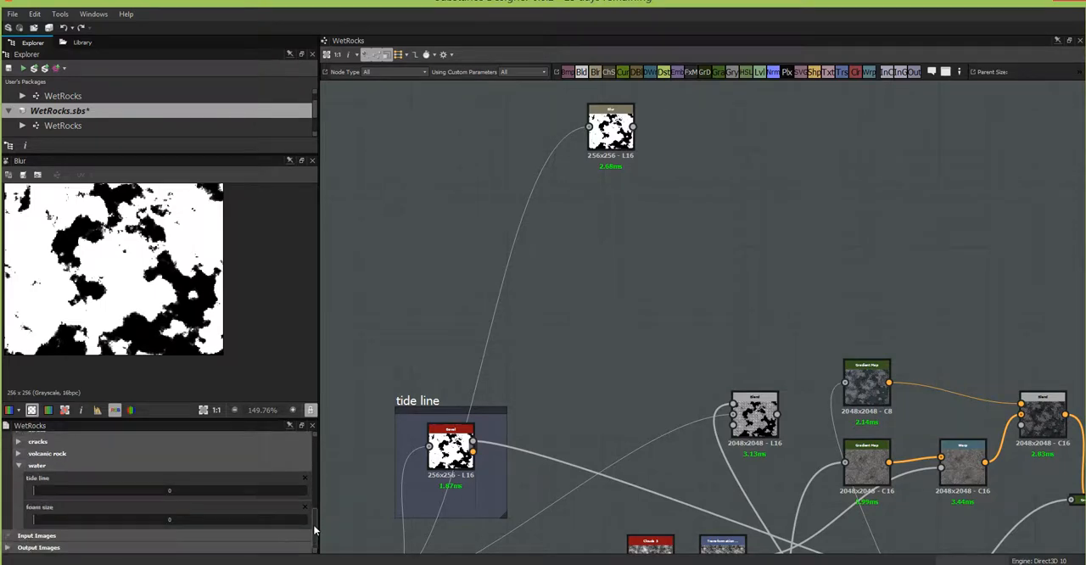
{"action": "left_click_drag", "start_coordinate": [34, 521], "coordinate": [150, 503]}
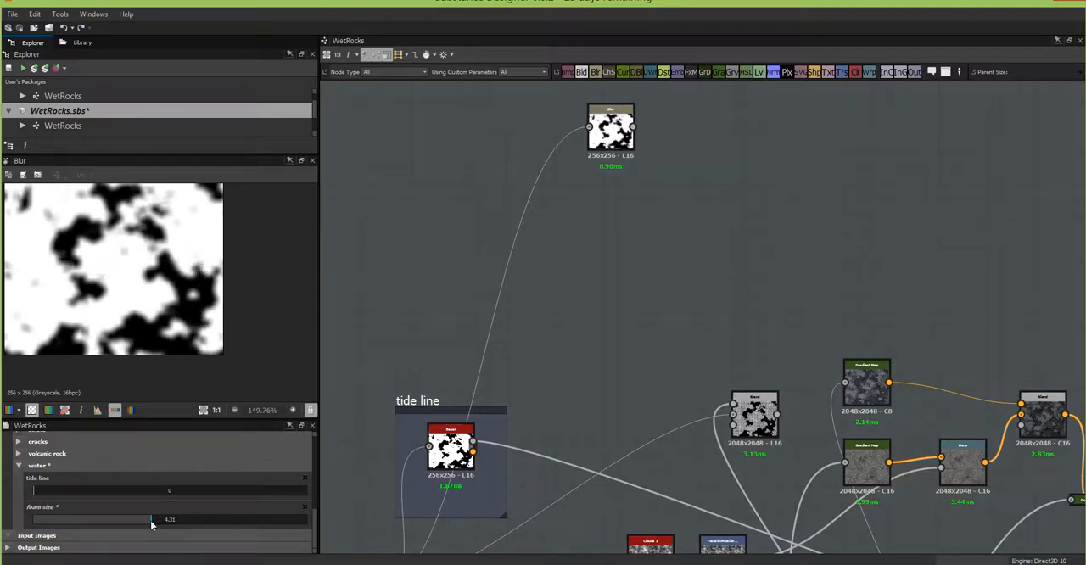
{"action": "left_click_drag", "start_coordinate": [150, 520], "coordinate": [31, 526]}
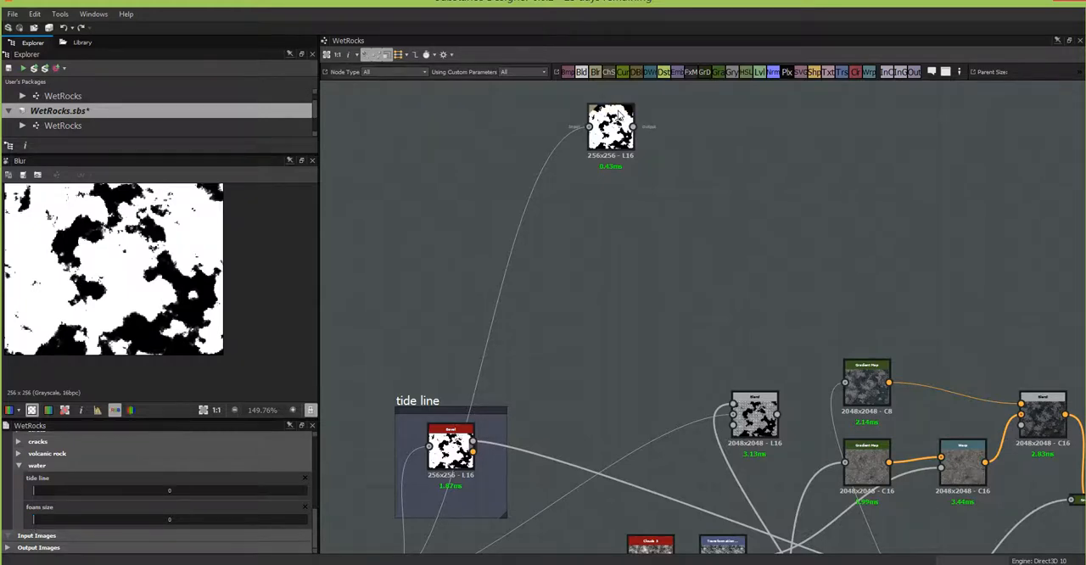
Step: Add a Warp node beside the foam Blur, and below that Blur add another Blur node fed by the Clouds node
{"action": "mouse_move", "coordinate": [620, 121]}
{"action": "left_mouse_down"}
{"action": "mouse_move", "coordinate": [629, 137]}
{"action": "mouse_move", "coordinate": [635, 121]}
{"action": "left_mouse_up"}
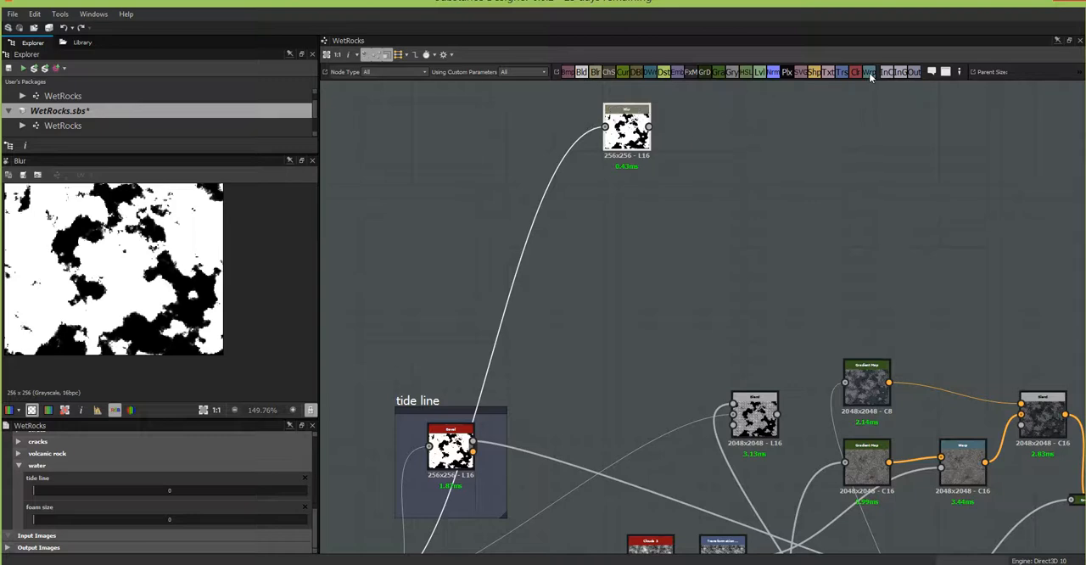
{"action": "left_click_drag", "start_coordinate": [766, 224], "coordinate": [773, 149]}
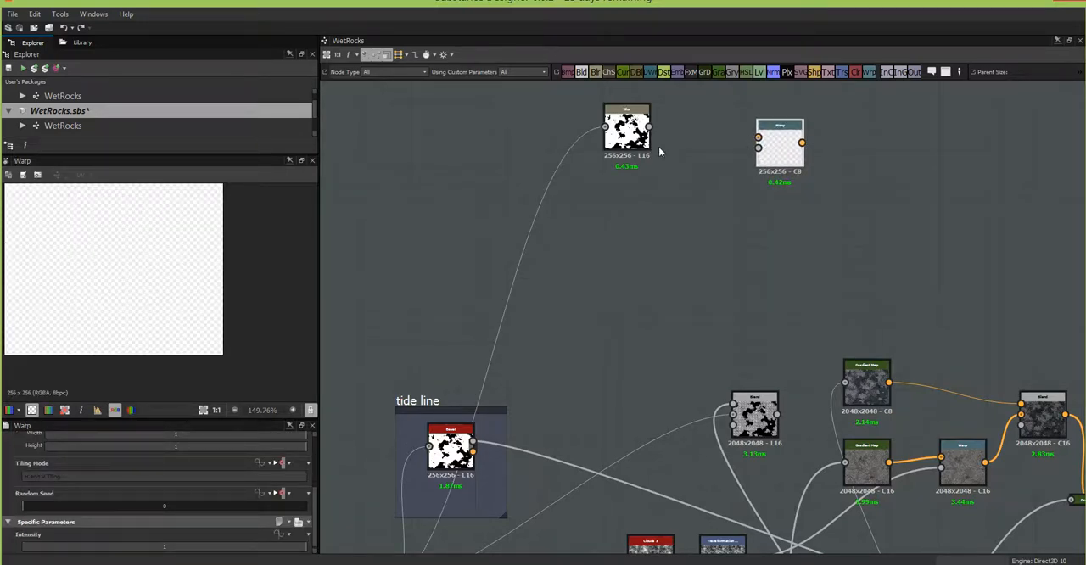
{"action": "middle_click_drag", "start_coordinate": [676, 296], "coordinate": [691, 169]}
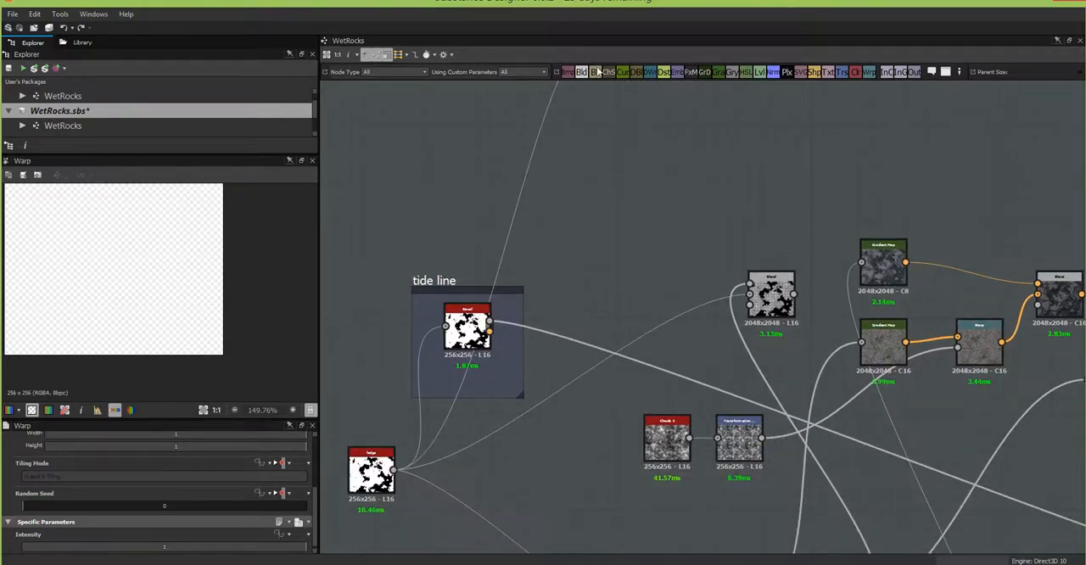
{"action": "left_click_drag", "start_coordinate": [598, 72], "coordinate": [650, 116]}
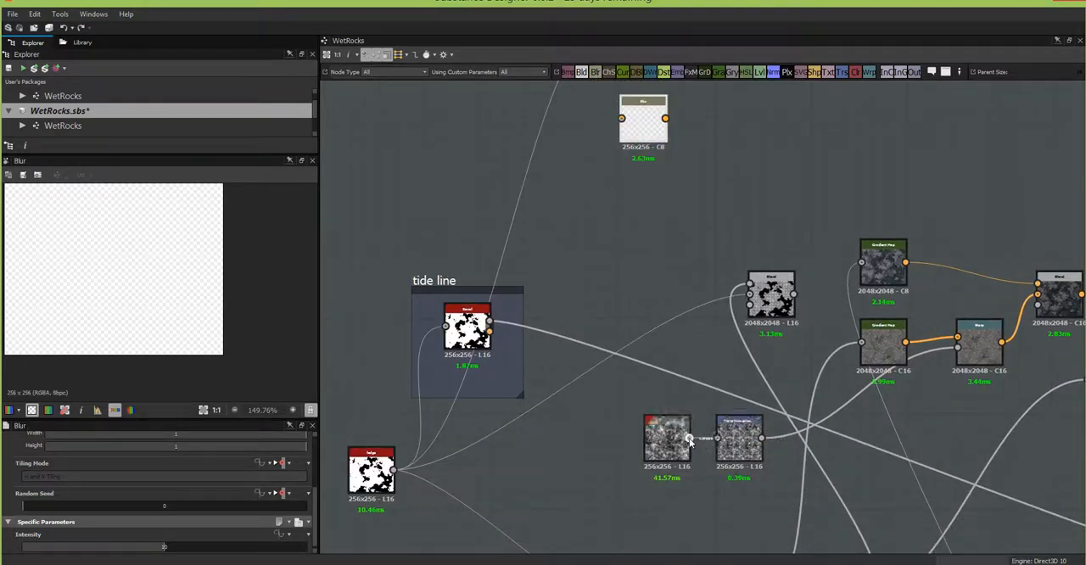
{"action": "left_click_drag", "start_coordinate": [689, 438], "coordinate": [621, 119]}
{"action": "middle_click_drag", "start_coordinate": [719, 186], "coordinate": [734, 370]}
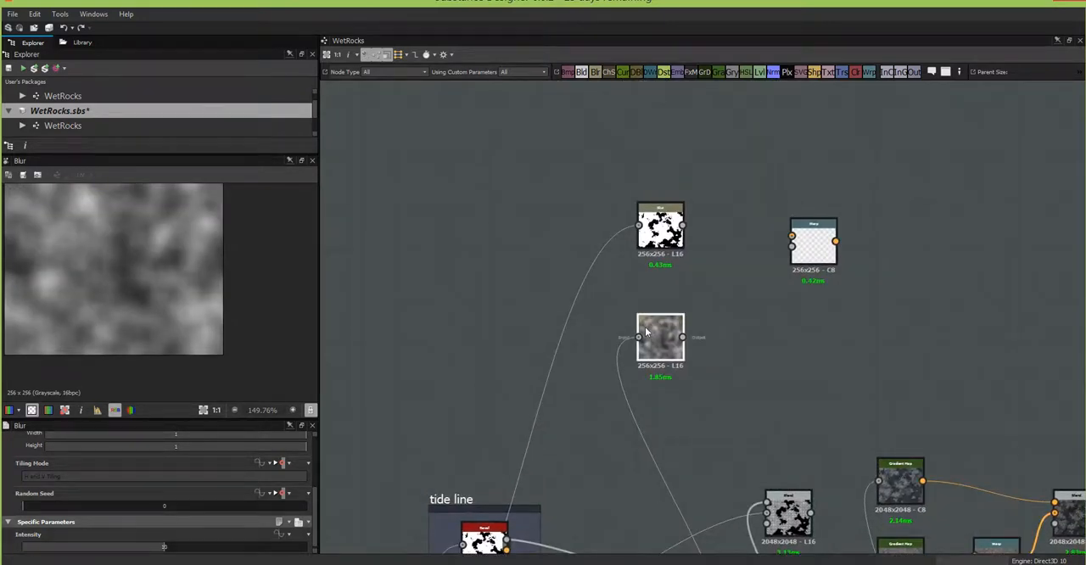
{"action": "left_click_drag", "start_coordinate": [662, 346], "coordinate": [666, 330]}
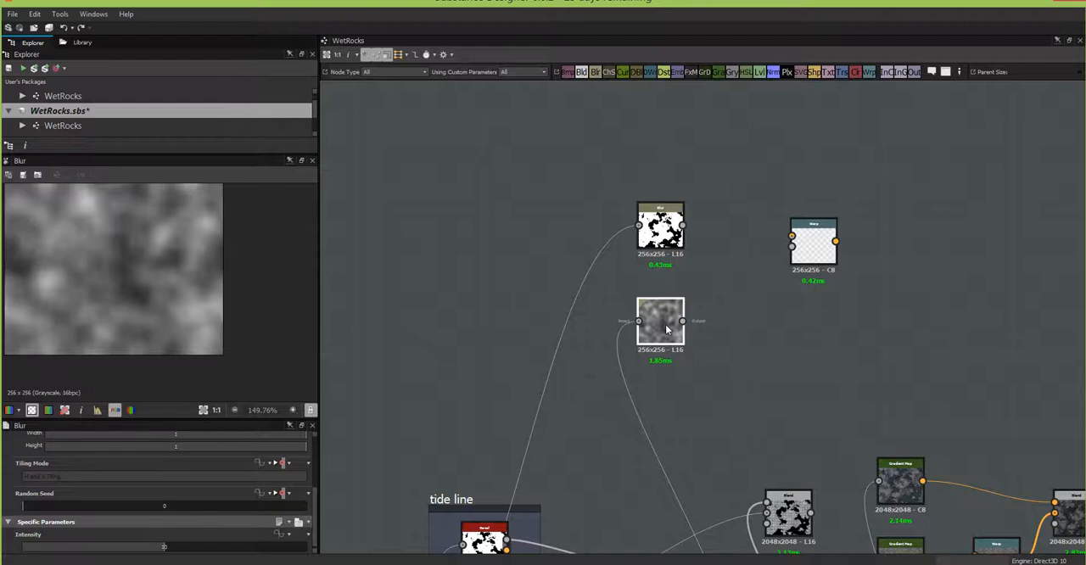
Step: Add a Pixel Processor node fed by the clouds Blur and open its per pixel function for editing
{"action": "left_click_drag", "start_coordinate": [788, 73], "coordinate": [751, 326]}
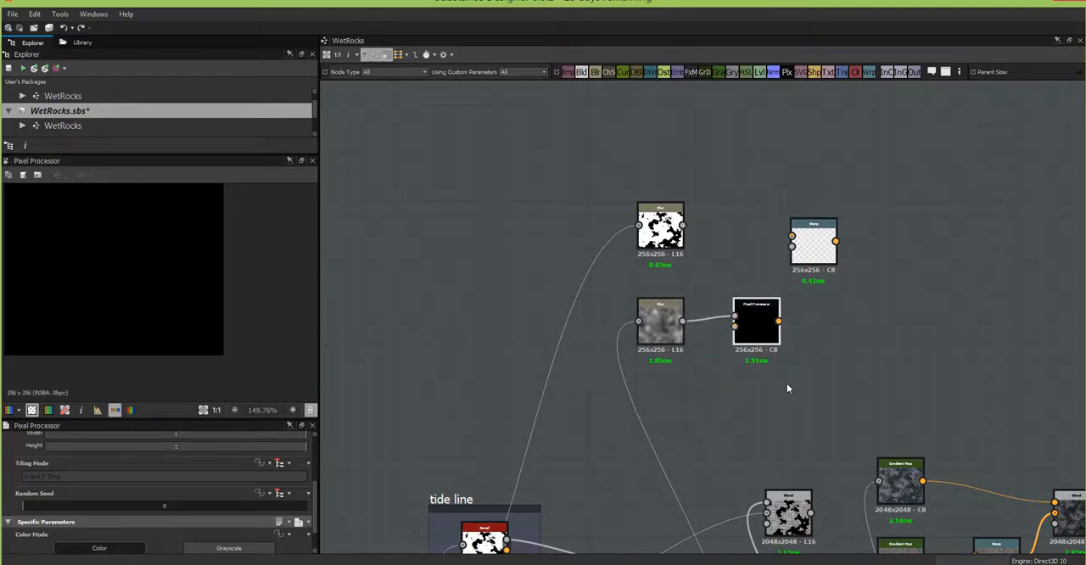
{"action": "middle_click_drag", "start_coordinate": [777, 330], "coordinate": [752, 225]}
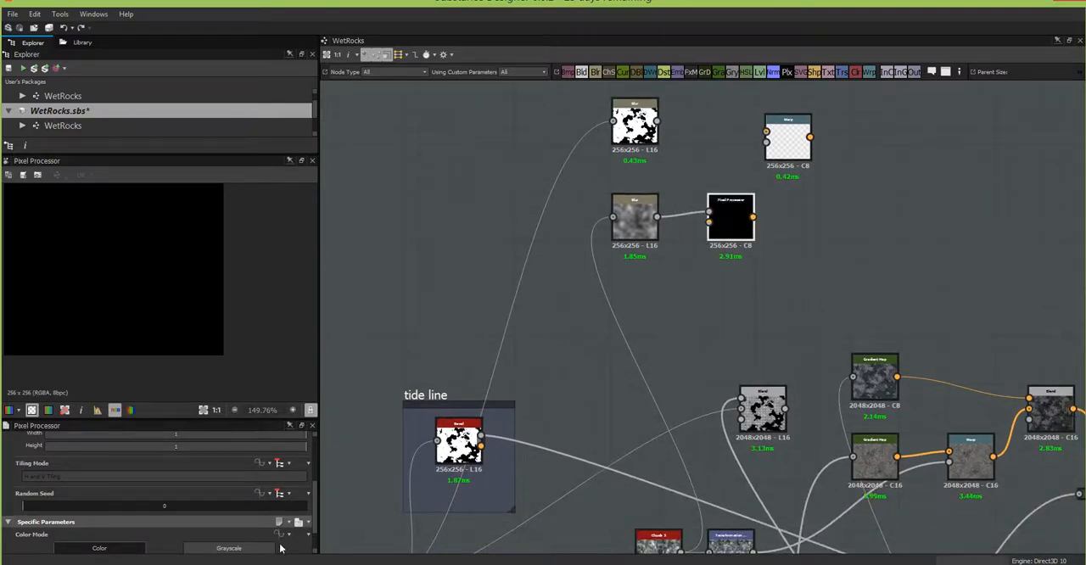
{"action": "scroll", "coordinate": [255, 508], "scroll_direction": "down", "scroll_amount": 2}
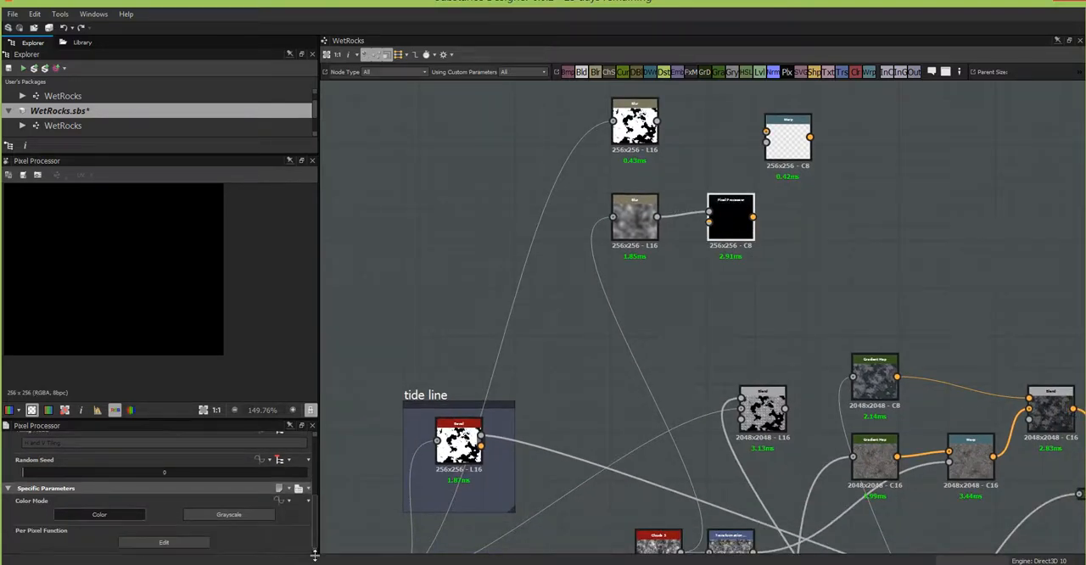
{"action": "left_click", "coordinate": [164, 542]}
Step: Replace the default Float4 constant in the per pixel function with a Get Float2 variable node
{"action": "left_click", "coordinate": [691, 264]}
{"action": "scroll", "coordinate": [689, 252], "scroll_direction": "down", "scroll_amount": 5}
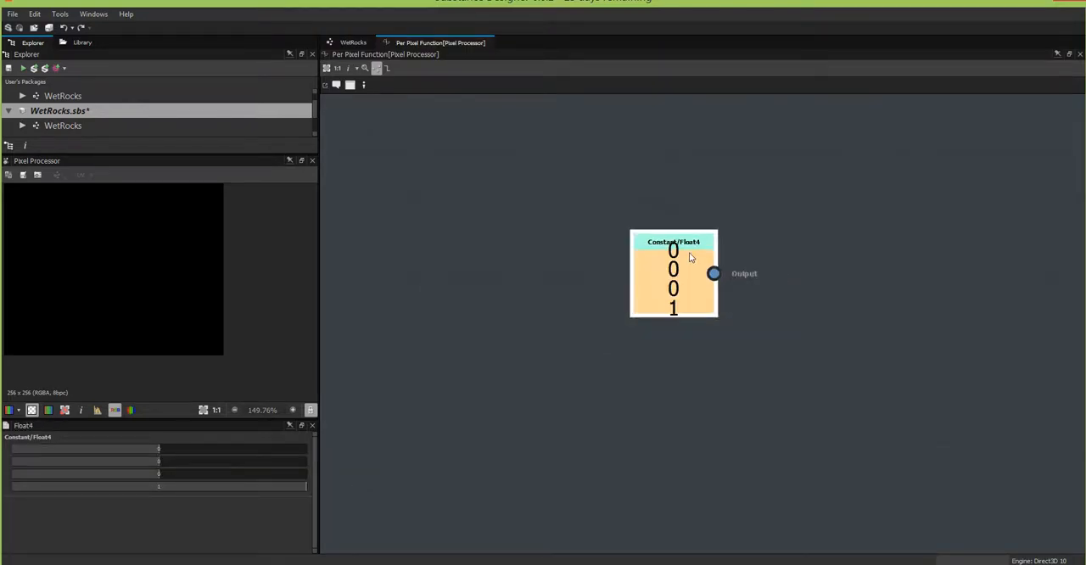
{"action": "key", "text": "Delete"}
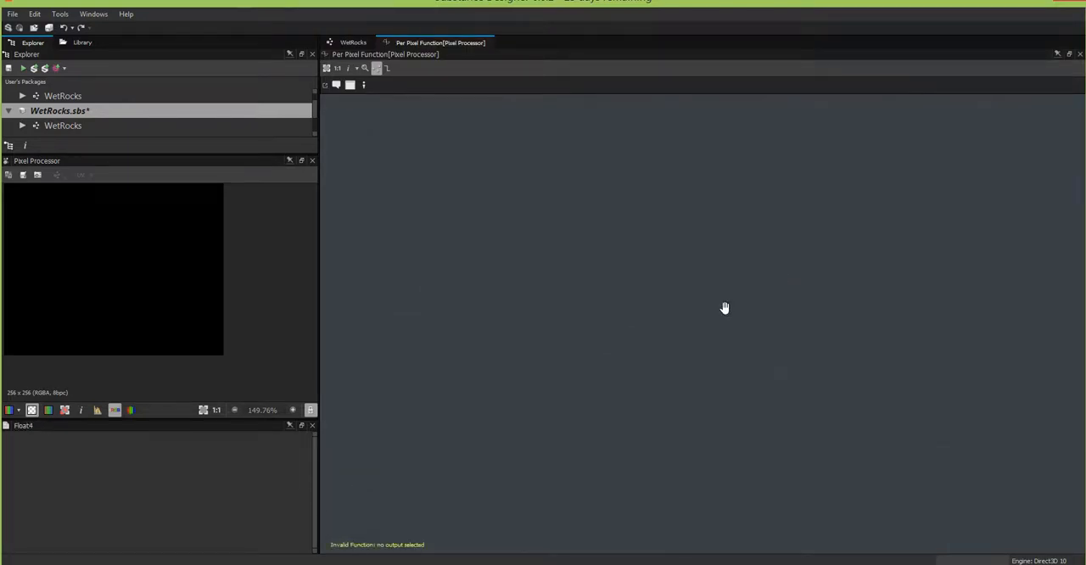
{"action": "right_click", "coordinate": [793, 251]}
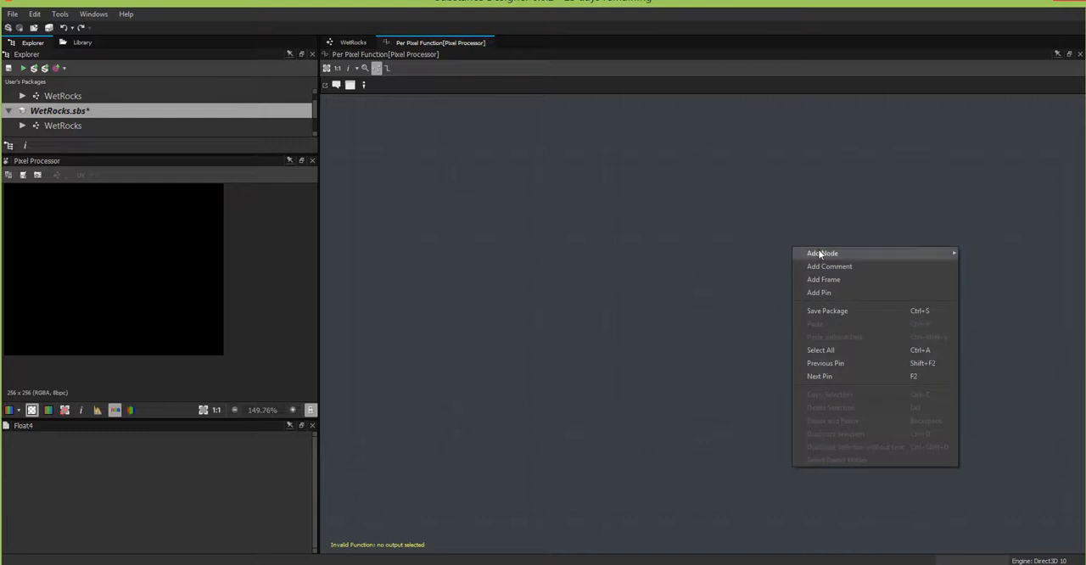
{"action": "mouse_move", "coordinate": [814, 253]}
{"action": "mouse_move", "coordinate": [1004, 282]}
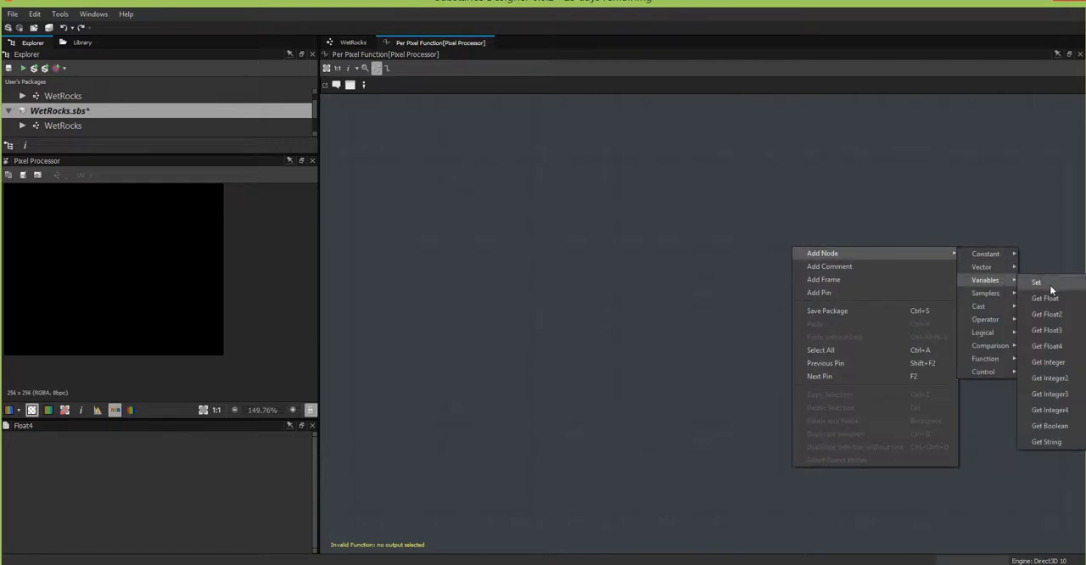
{"action": "left_click", "coordinate": [1052, 314]}
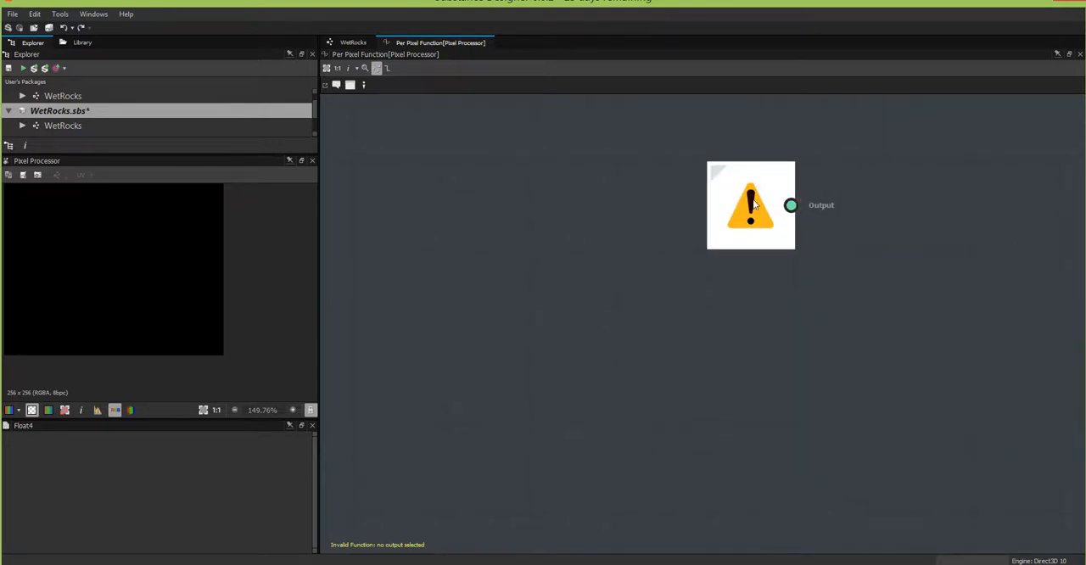
Step: Add a Get Float variable node and align it below the Get Float2 node in the per pixel function
{"action": "right_click", "coordinate": [887, 300]}
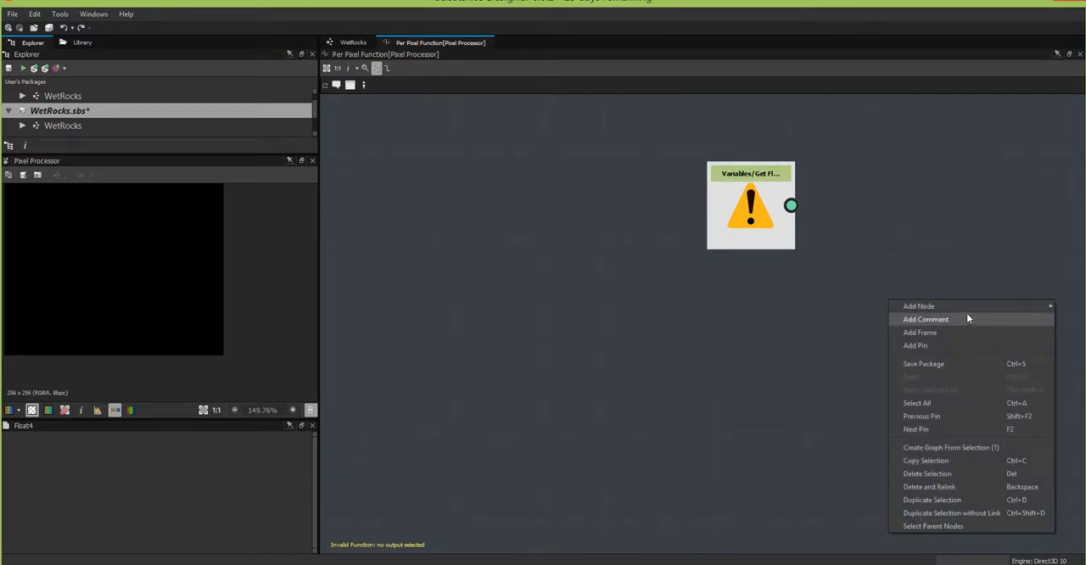
{"action": "mouse_move", "coordinate": [1012, 307]}
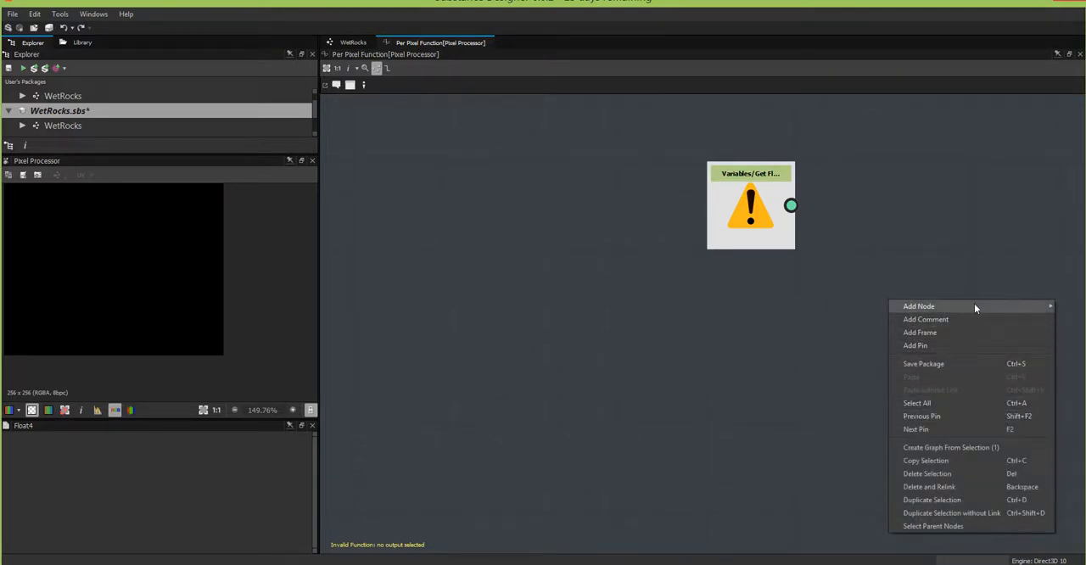
{"action": "mouse_move", "coordinate": [974, 305]}
{"action": "mouse_move", "coordinate": [846, 334]}
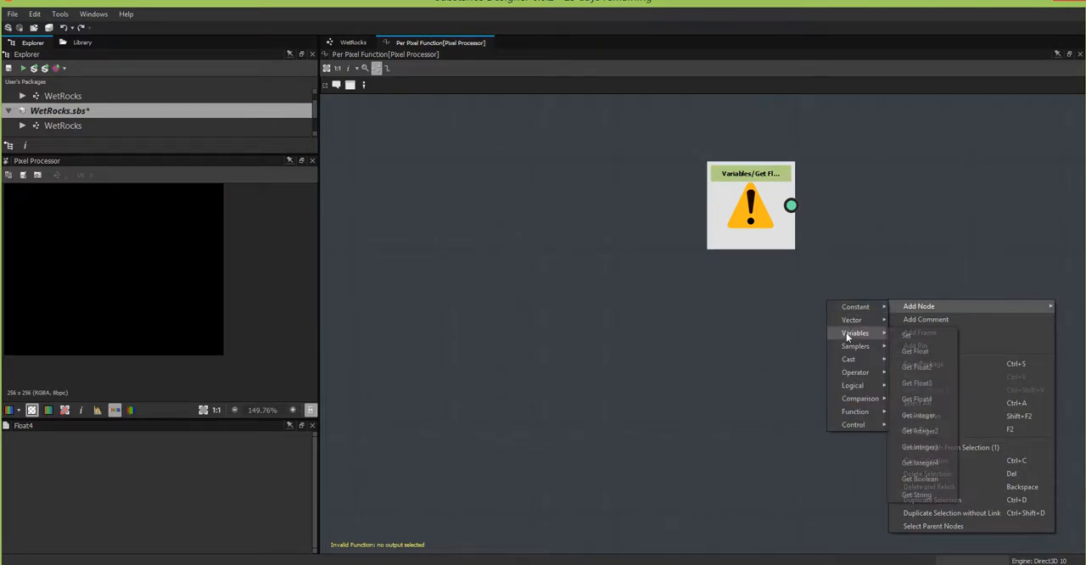
{"action": "left_click", "coordinate": [927, 350]}
{"action": "left_click_drag", "start_coordinate": [890, 300], "coordinate": [778, 375]}
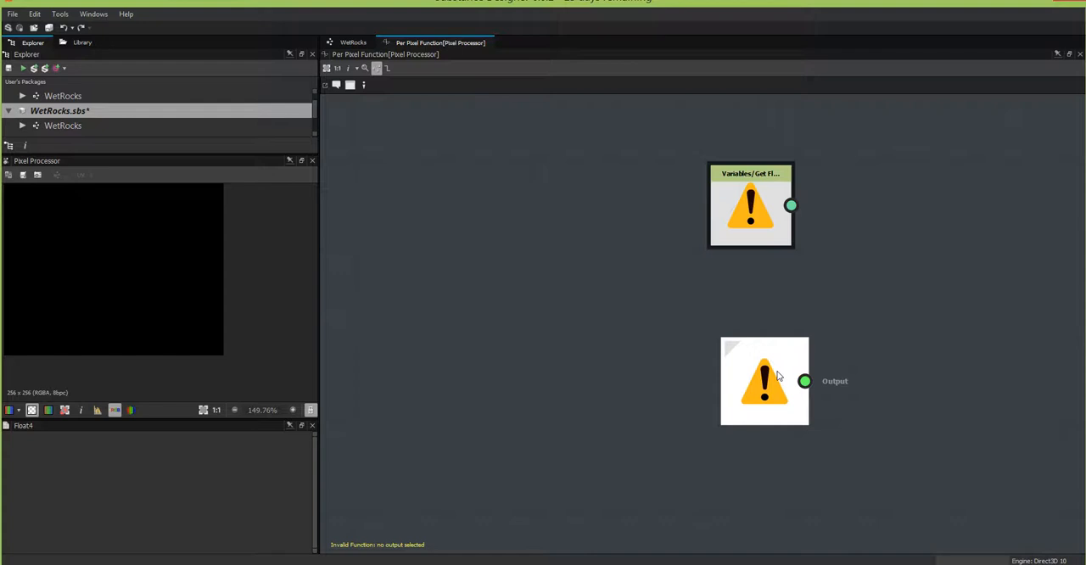
{"action": "scroll", "coordinate": [891, 321], "scroll_direction": "down", "scroll_amount": 3}
{"action": "middle_click_drag", "start_coordinate": [890, 320], "coordinate": [848, 247]}
{"action": "left_click_drag", "start_coordinate": [784, 314], "coordinate": [779, 298]}
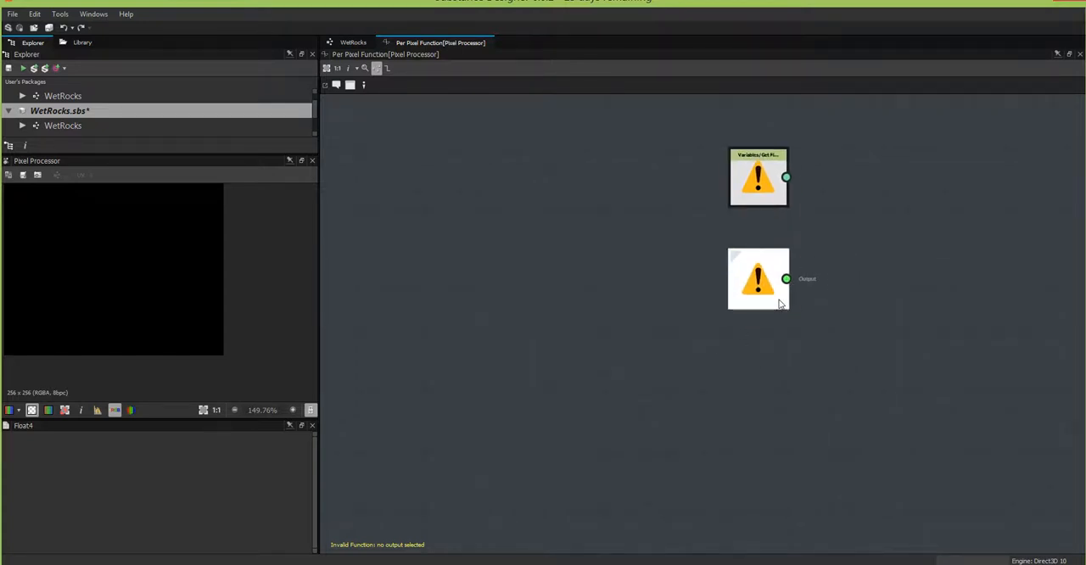
{"action": "left_click", "coordinate": [759, 288]}
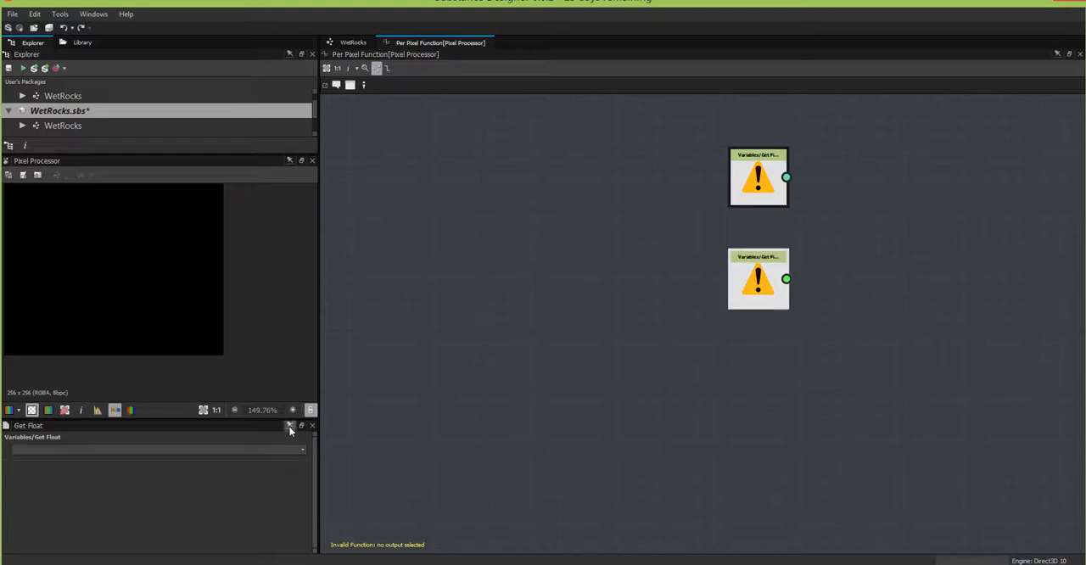
Step: Set the Get Float node's variable to $time and add a Float constant of 0.0125 aligned below it
{"action": "left_click", "coordinate": [304, 451]}
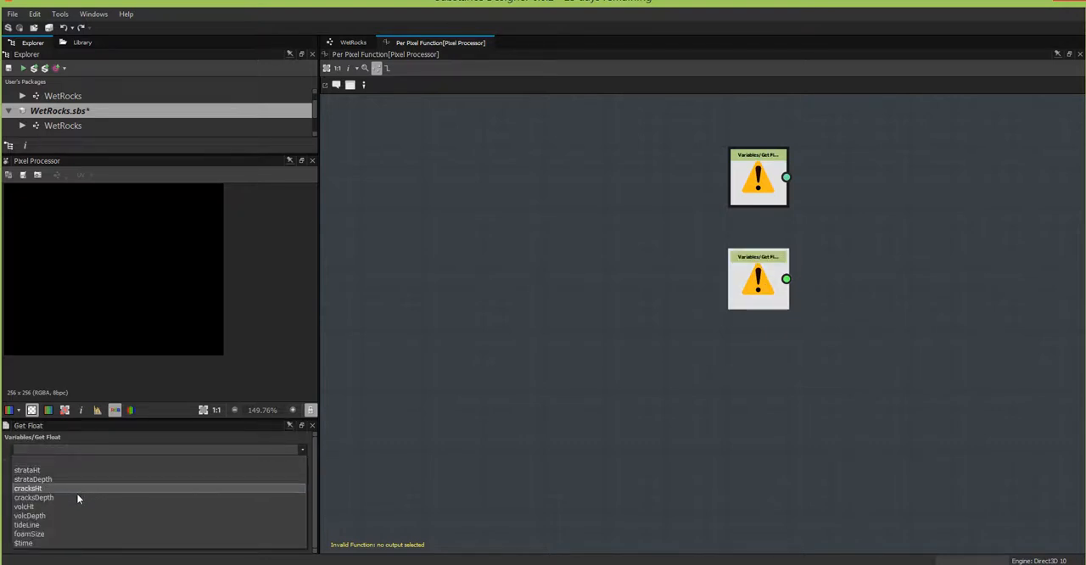
{"action": "left_click", "coordinate": [72, 546]}
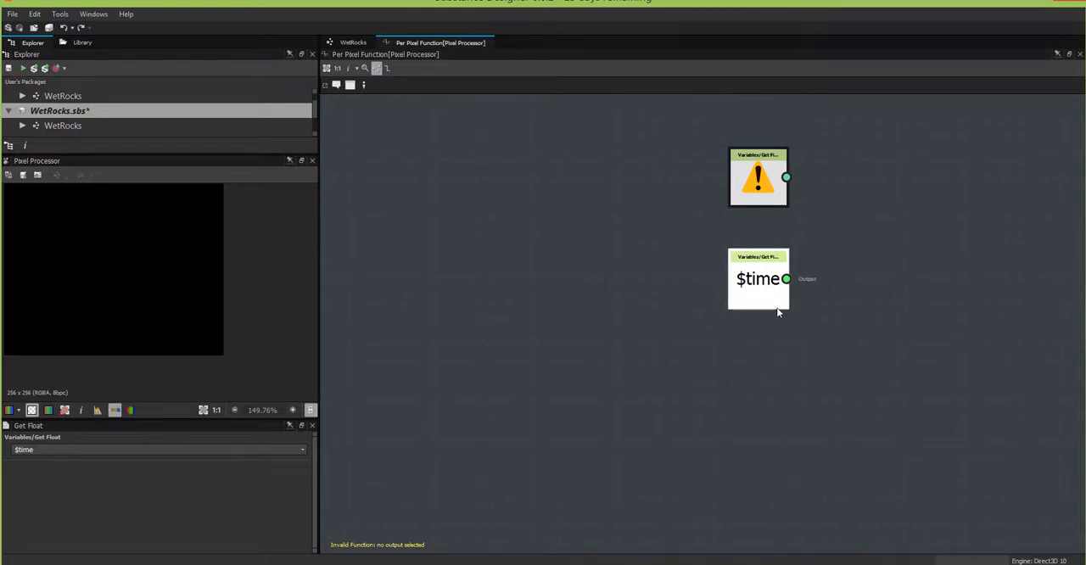
{"action": "right_click", "coordinate": [779, 362]}
{"action": "mouse_move", "coordinate": [814, 370]}
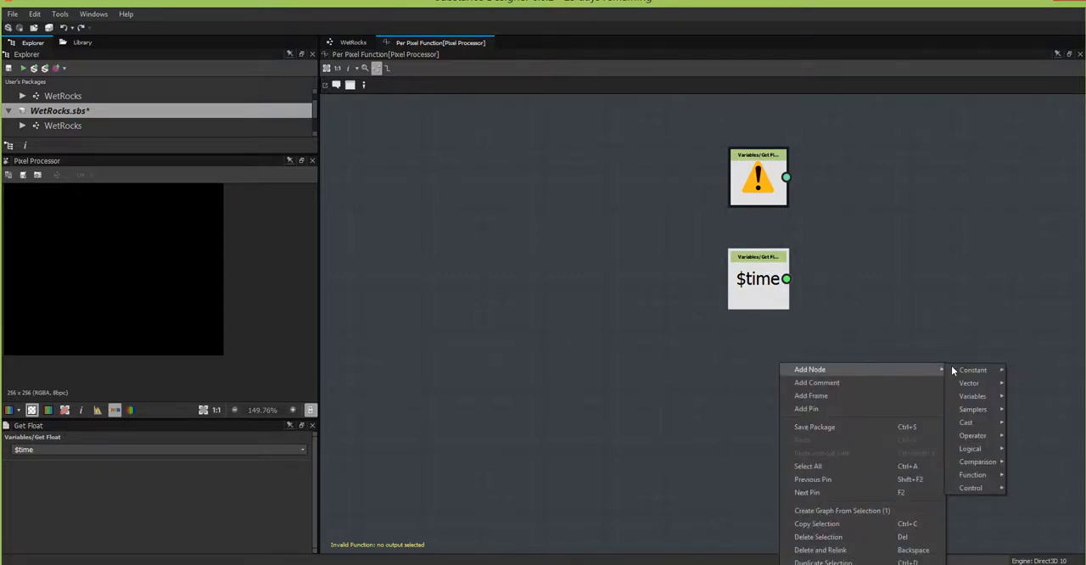
{"action": "mouse_move", "coordinate": [979, 384]}
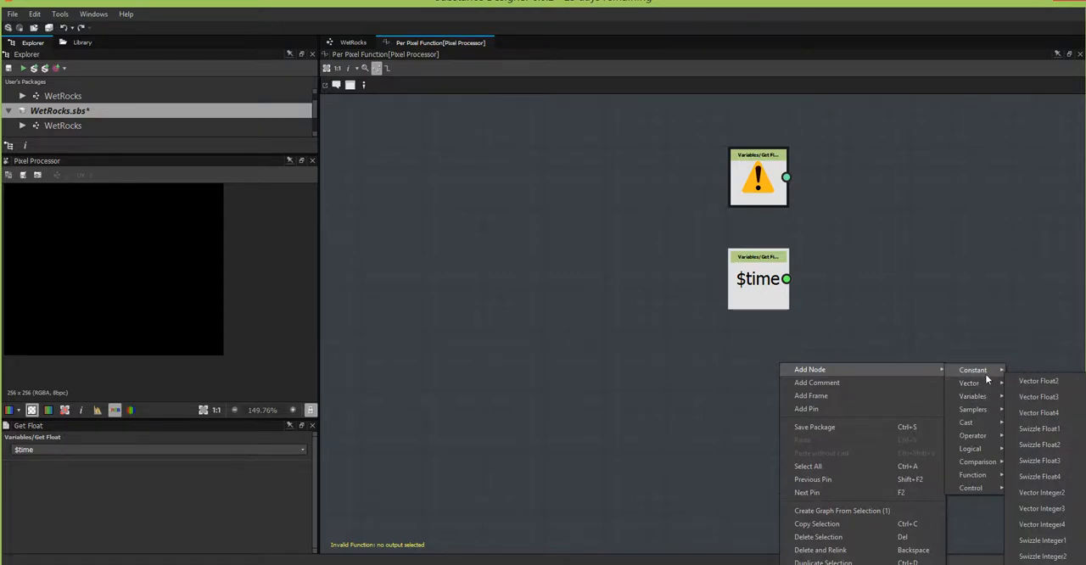
{"action": "left_click", "coordinate": [1022, 372]}
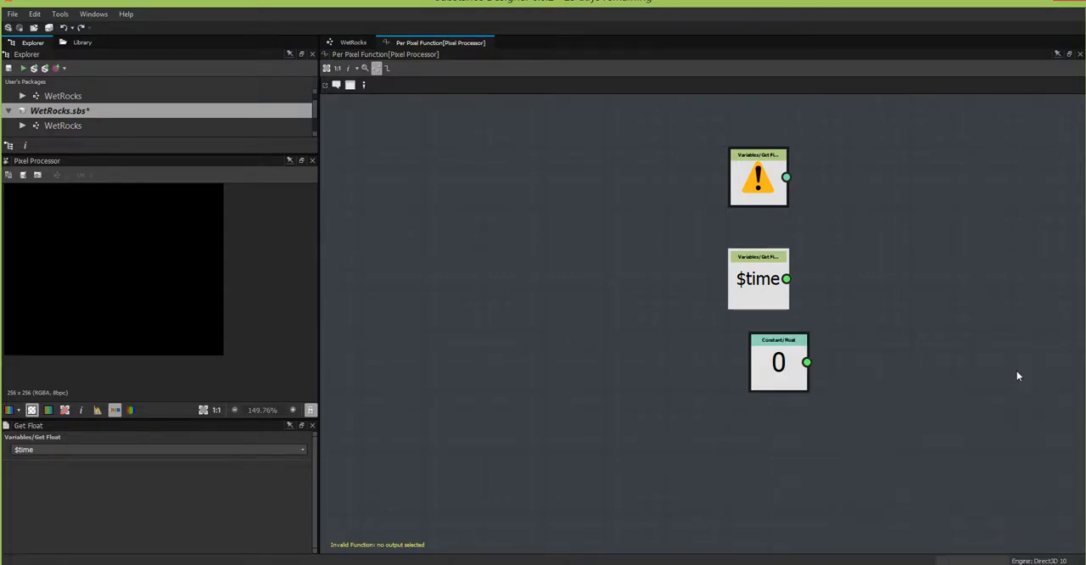
{"action": "double_click", "coordinate": [159, 449]}
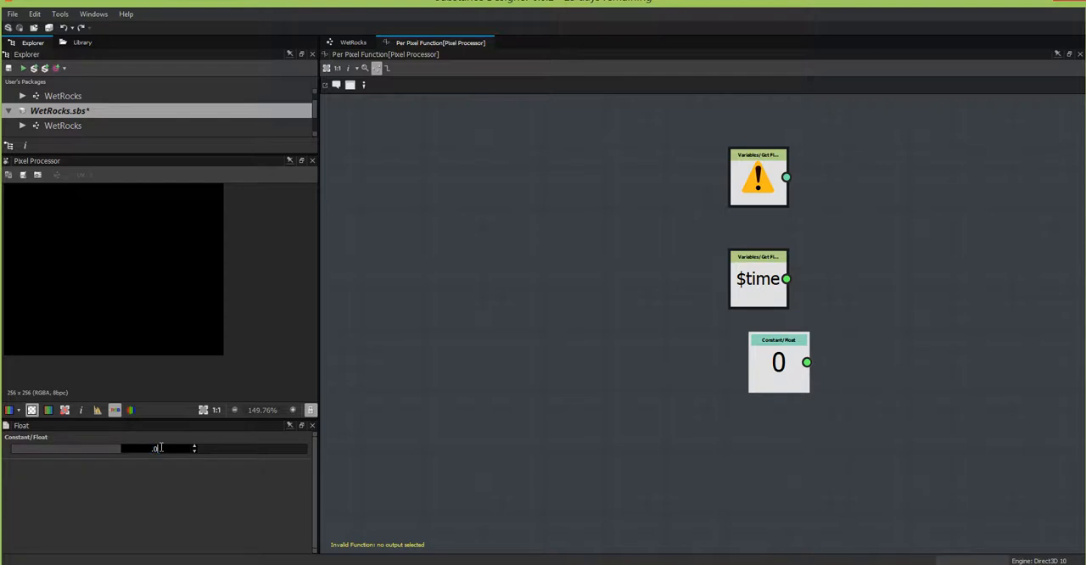
{"action": "type", "text": ".0125"}
{"action": "key", "text": "Return"}
{"action": "left_click_drag", "start_coordinate": [774, 382], "coordinate": [759, 384]}
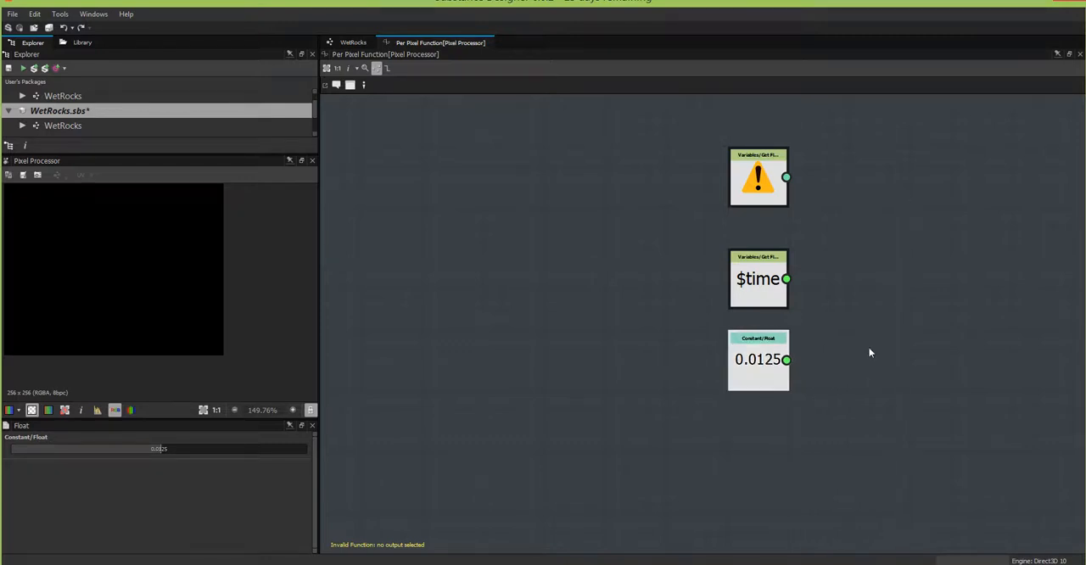
Step: Add a Multiplication node and feed it with the $time variable and the 0.0125 constant
{"action": "right_click", "coordinate": [889, 318]}
{"action": "mouse_move", "coordinate": [932, 328]}
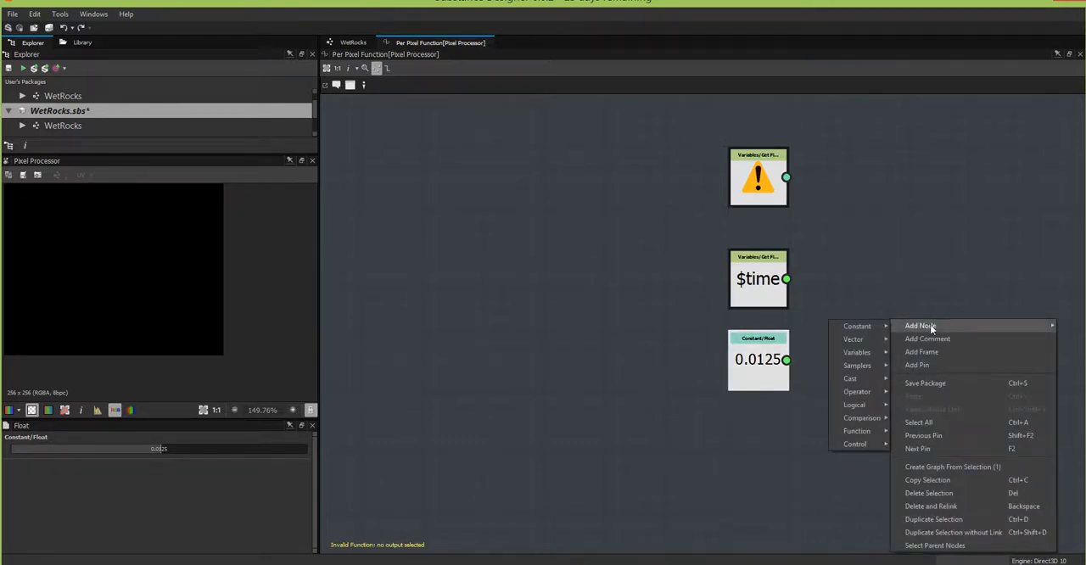
{"action": "mouse_move", "coordinate": [860, 396]}
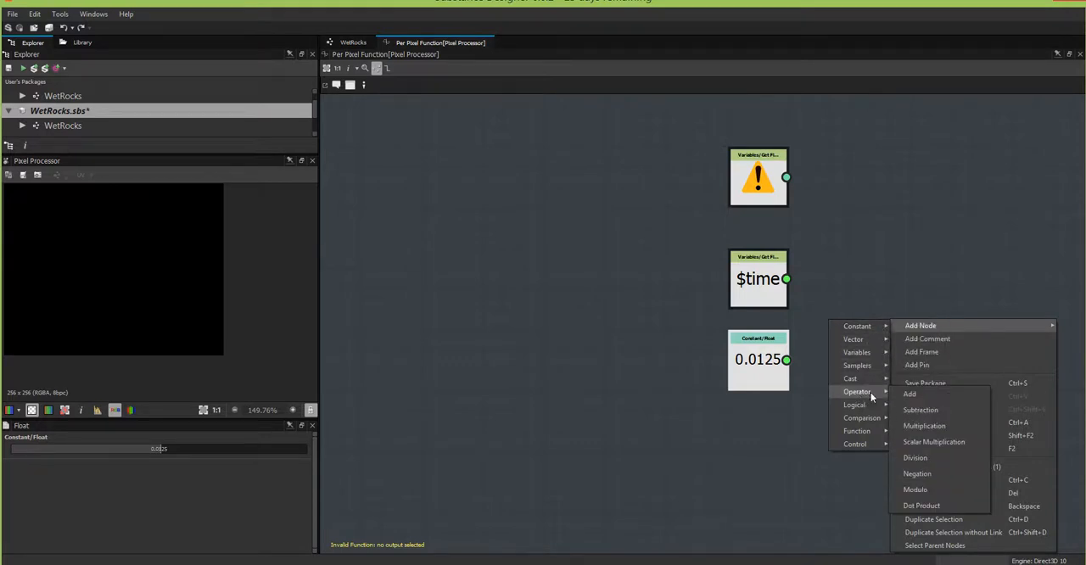
{"action": "left_click", "coordinate": [929, 425]}
{"action": "left_click_drag", "start_coordinate": [787, 361], "coordinate": [862, 324]}
{"action": "left_click_drag", "start_coordinate": [787, 279], "coordinate": [861, 311]}
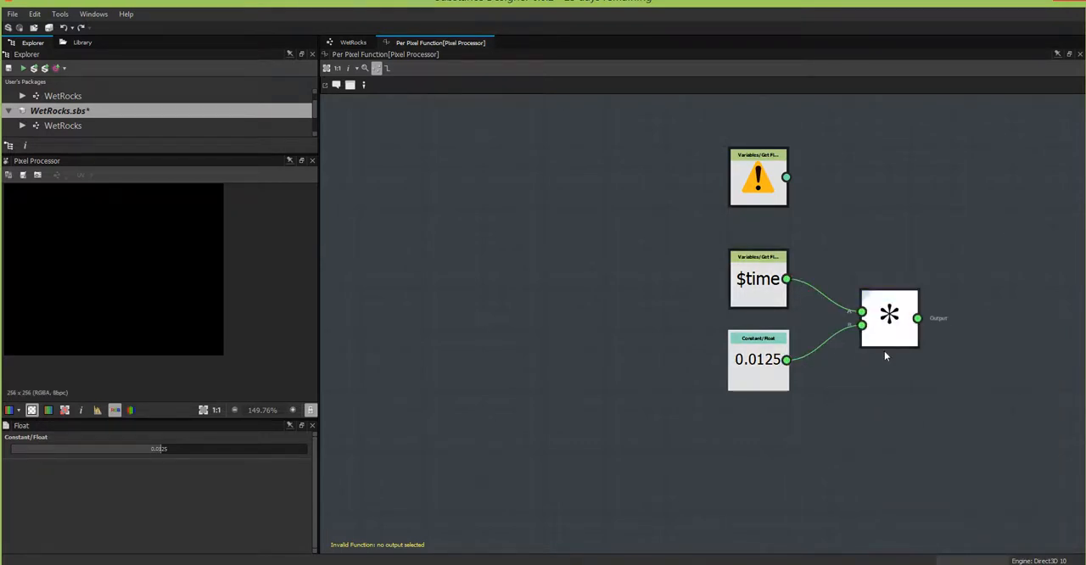
Step: Set the Get Float2 node's variable to $pos
{"action": "middle_click_drag", "start_coordinate": [858, 447], "coordinate": [842, 482]}
{"action": "left_click", "coordinate": [734, 233]}
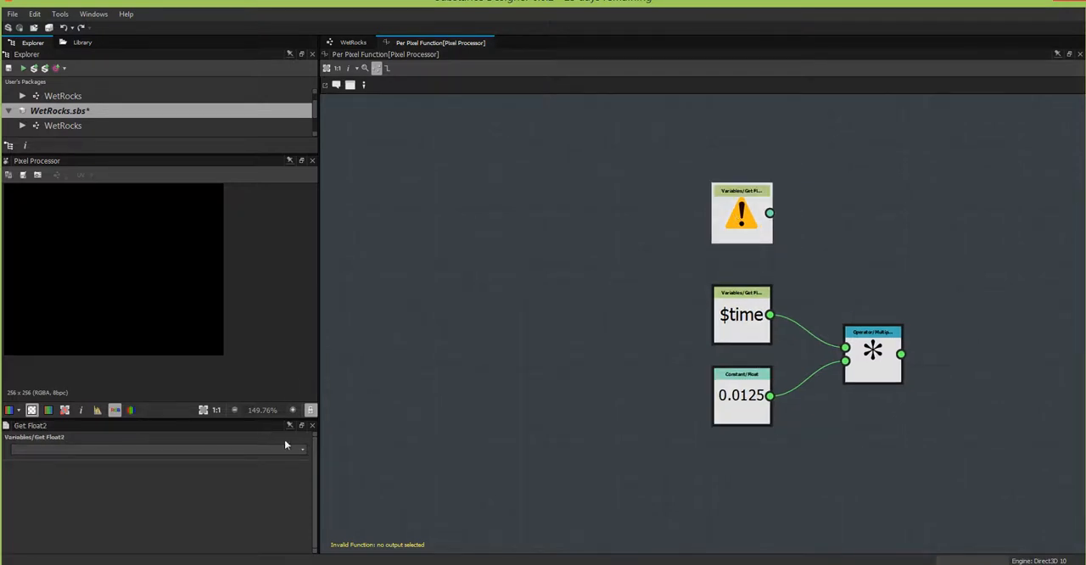
{"action": "left_click", "coordinate": [284, 445]}
{"action": "left_click", "coordinate": [195, 481]}
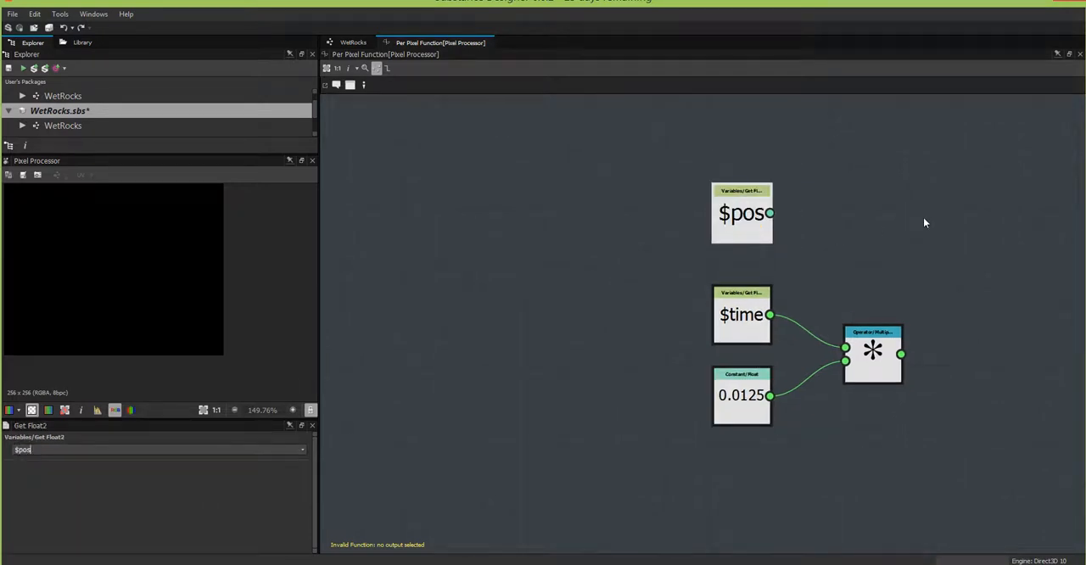
Step: Add a Sample Color node for input 0 and make it the output node of the per pixel function
{"action": "middle_click_drag", "start_coordinate": [905, 194], "coordinate": [780, 189]}
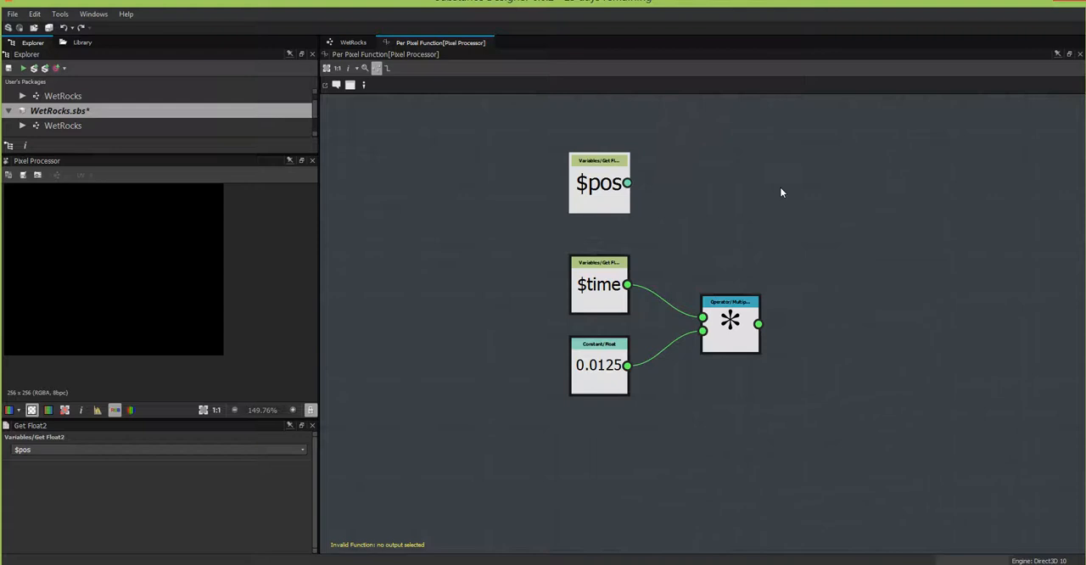
{"action": "right_click", "coordinate": [876, 216]}
{"action": "mouse_move", "coordinate": [919, 216]}
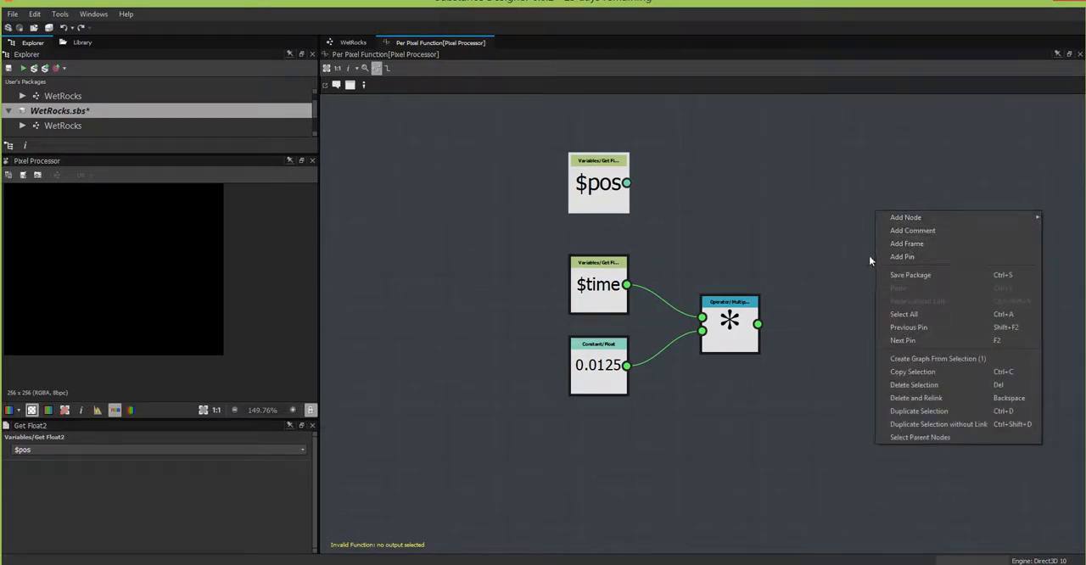
{"action": "mouse_move", "coordinate": [841, 261]}
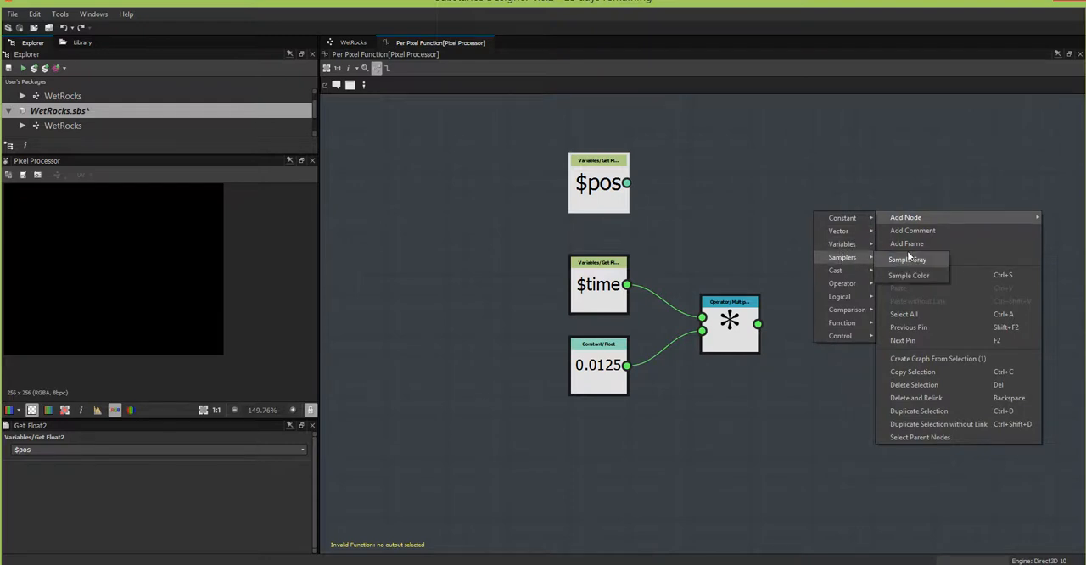
{"action": "left_click", "coordinate": [909, 275]}
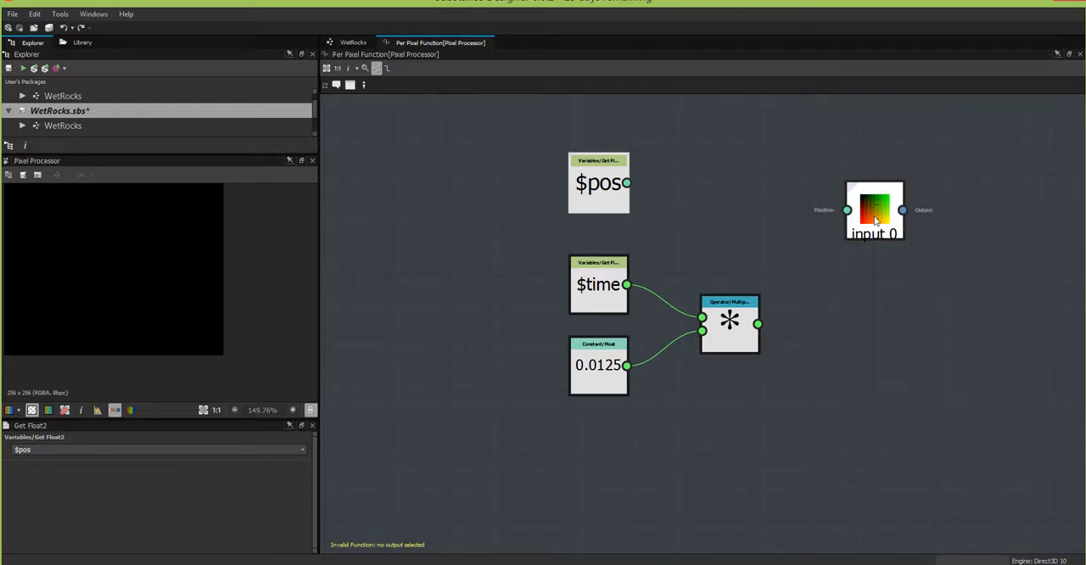
{"action": "right_click", "coordinate": [874, 215]}
{"action": "left_click", "coordinate": [907, 262]}
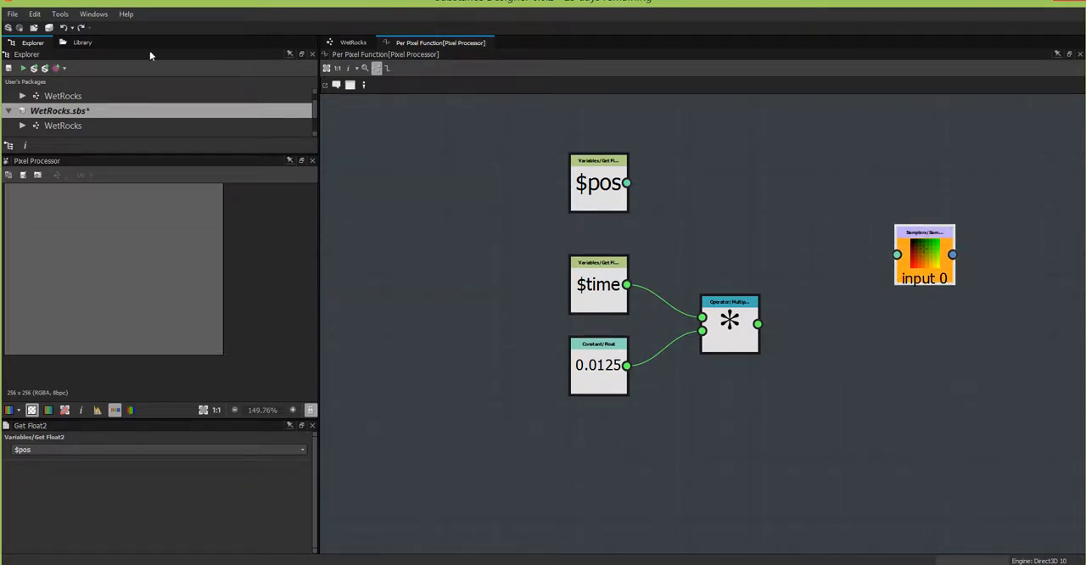
Step: Add the library's rotate_position function, connect $pos as position and the multiplication as angle, and feed its output to the Sample Color node
{"action": "left_click", "coordinate": [81, 42]}
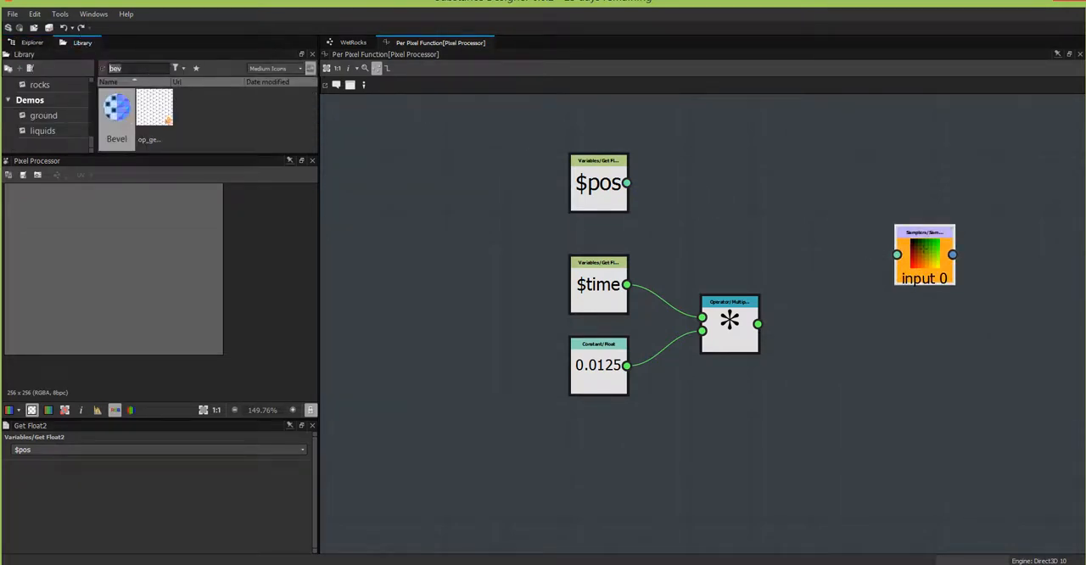
{"action": "type", "text": "rot"}
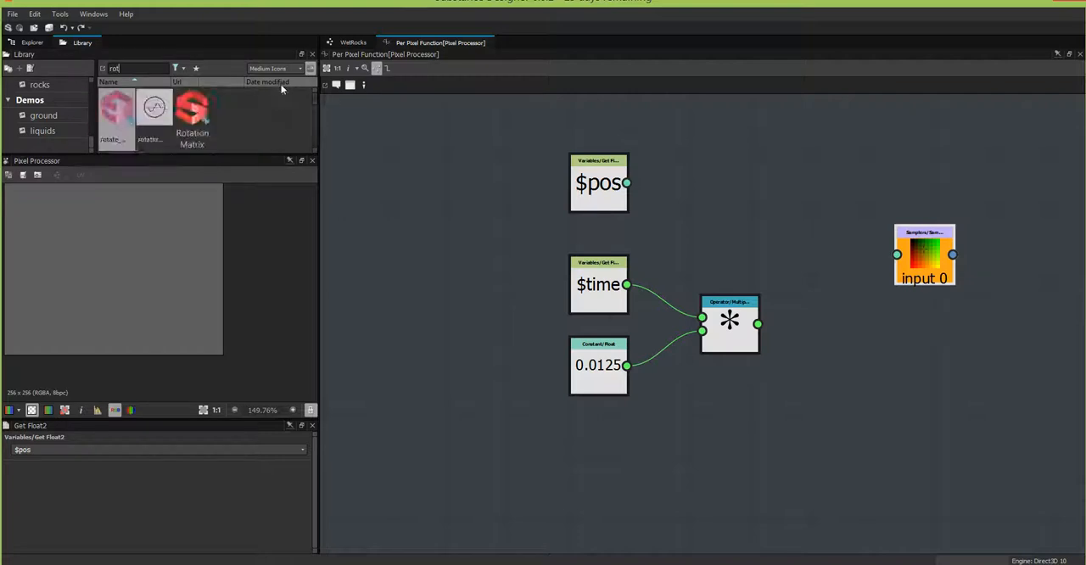
{"action": "left_click_drag", "start_coordinate": [130, 121], "coordinate": [821, 236]}
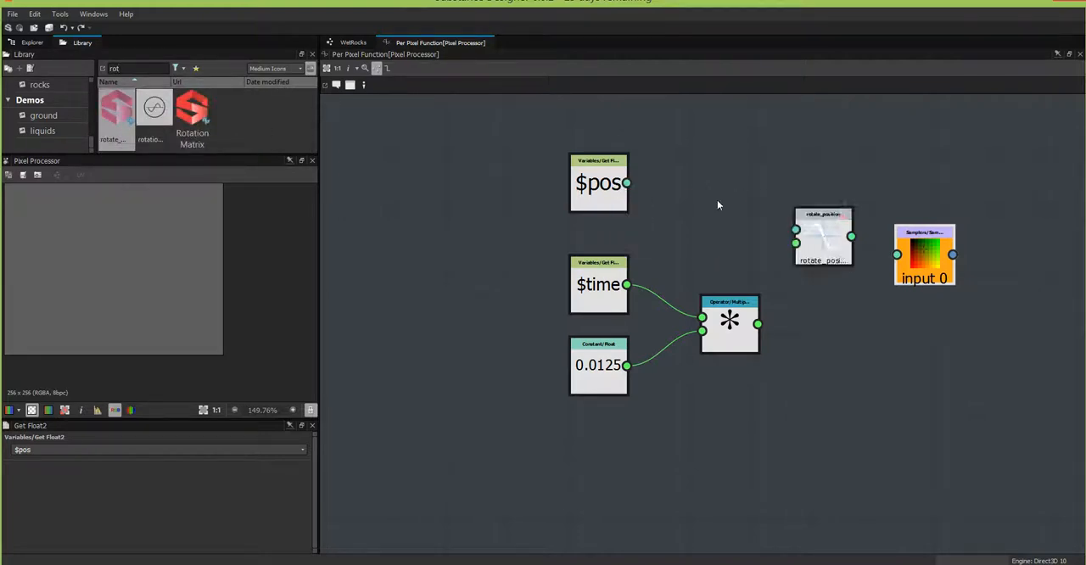
{"action": "left_click_drag", "start_coordinate": [627, 184], "coordinate": [794, 229]}
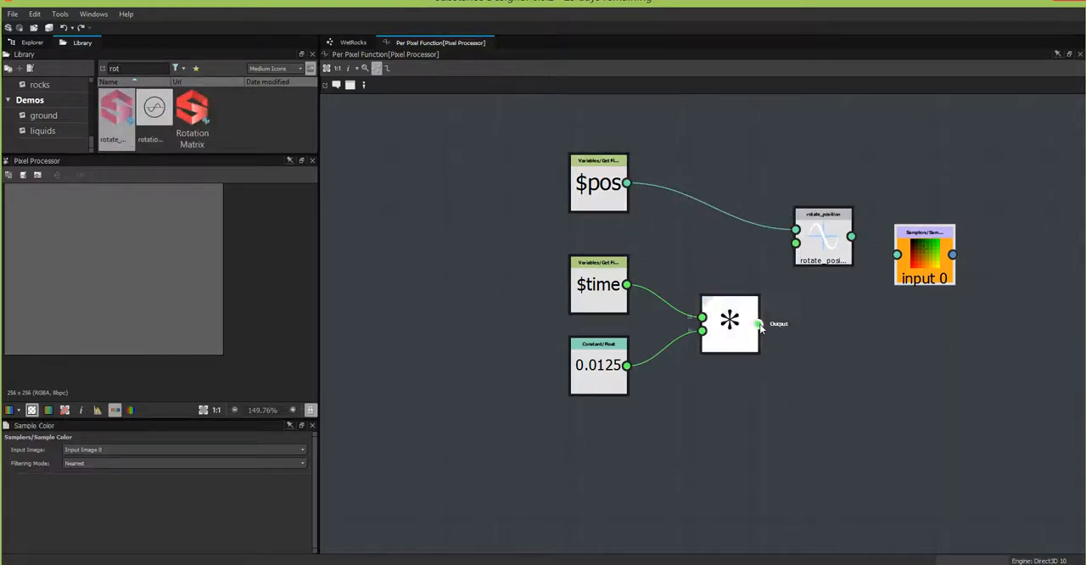
{"action": "left_click_drag", "start_coordinate": [758, 324], "coordinate": [897, 254]}
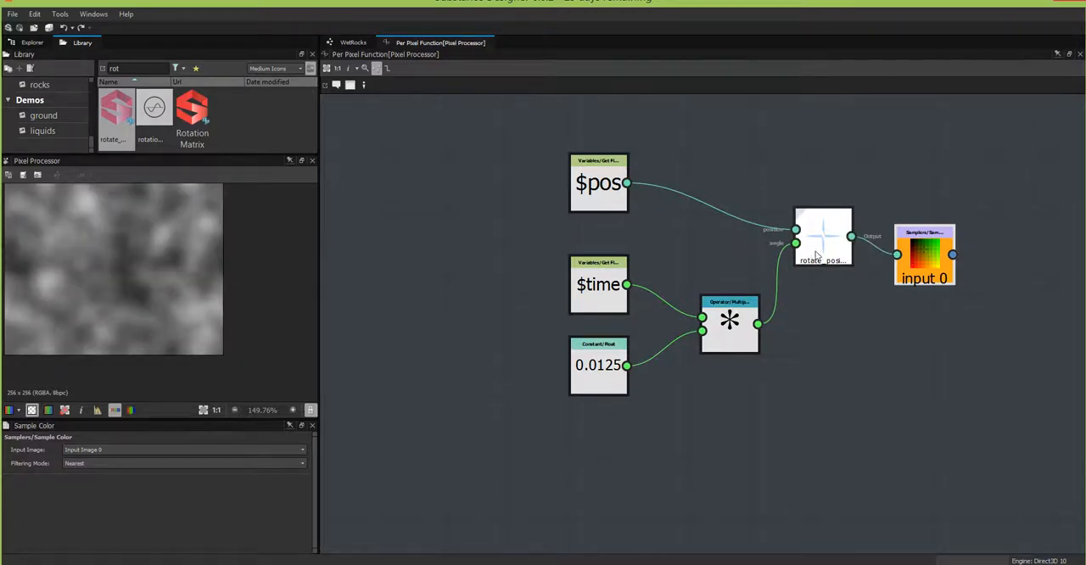
{"action": "left_click_drag", "start_coordinate": [821, 254], "coordinate": [823, 283]}
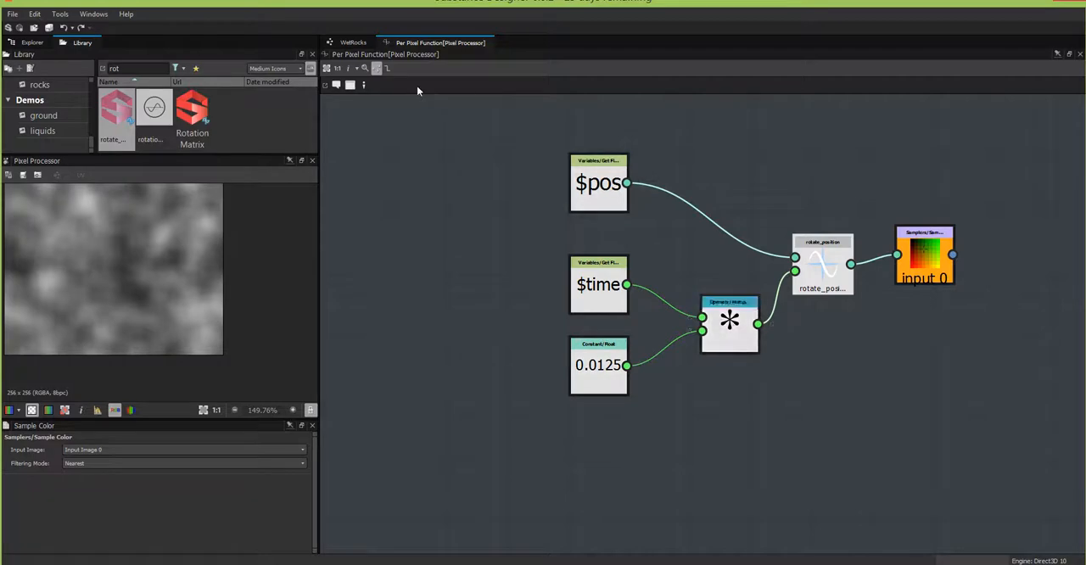
Step: Return to the WetRocks graph and move the Pixel Processor node closer to the clouds Blur
{"action": "left_click", "coordinate": [353, 43]}
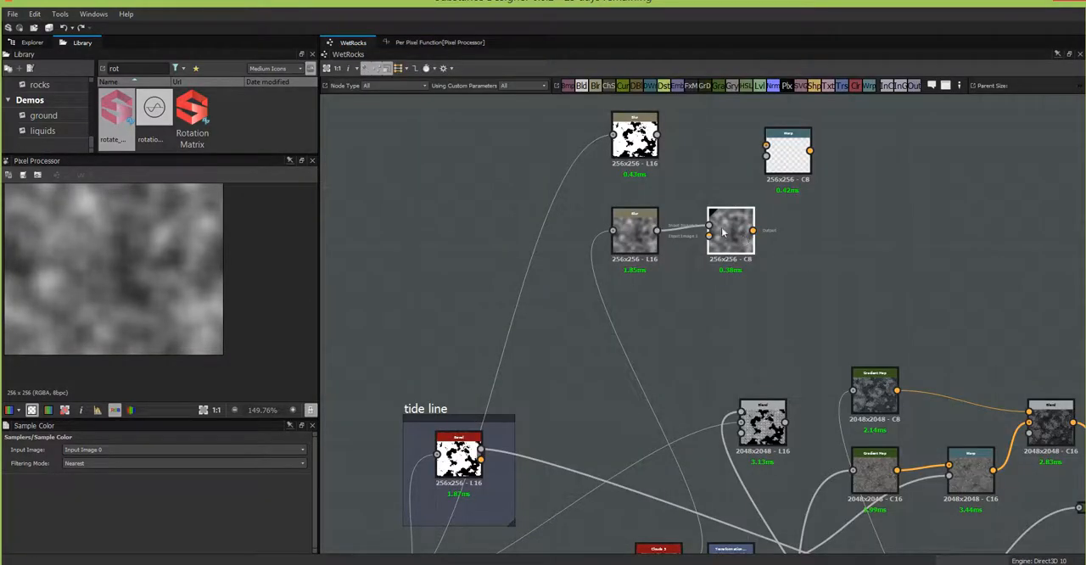
{"action": "left_click_drag", "start_coordinate": [723, 231], "coordinate": [707, 230]}
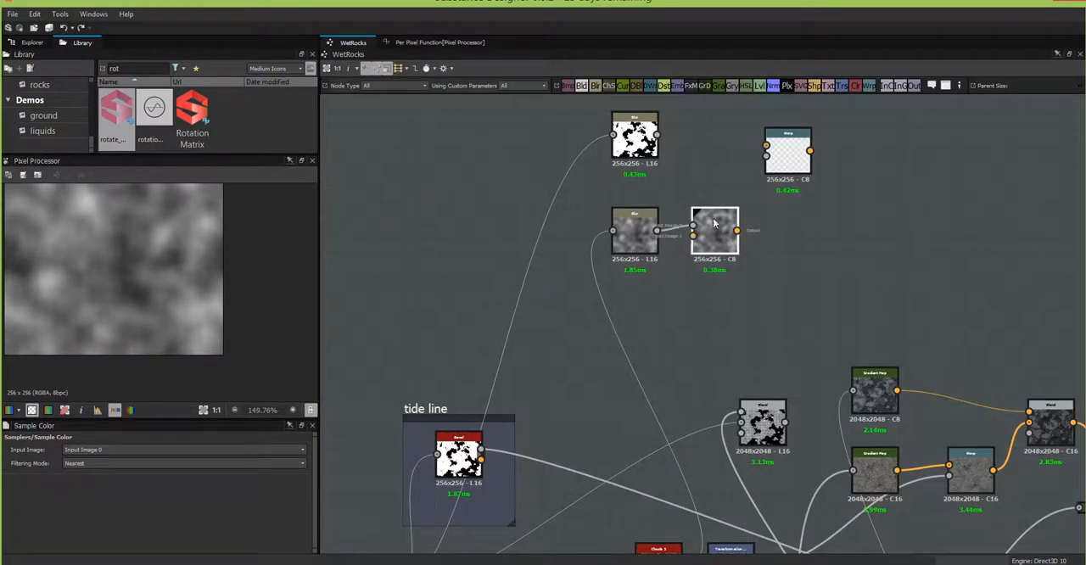
{"action": "left_click_drag", "start_coordinate": [757, 179], "coordinate": [766, 157]}
{"action": "left_click_drag", "start_coordinate": [657, 135], "coordinate": [755, 149]}
{"action": "left_click", "coordinate": [747, 158]}
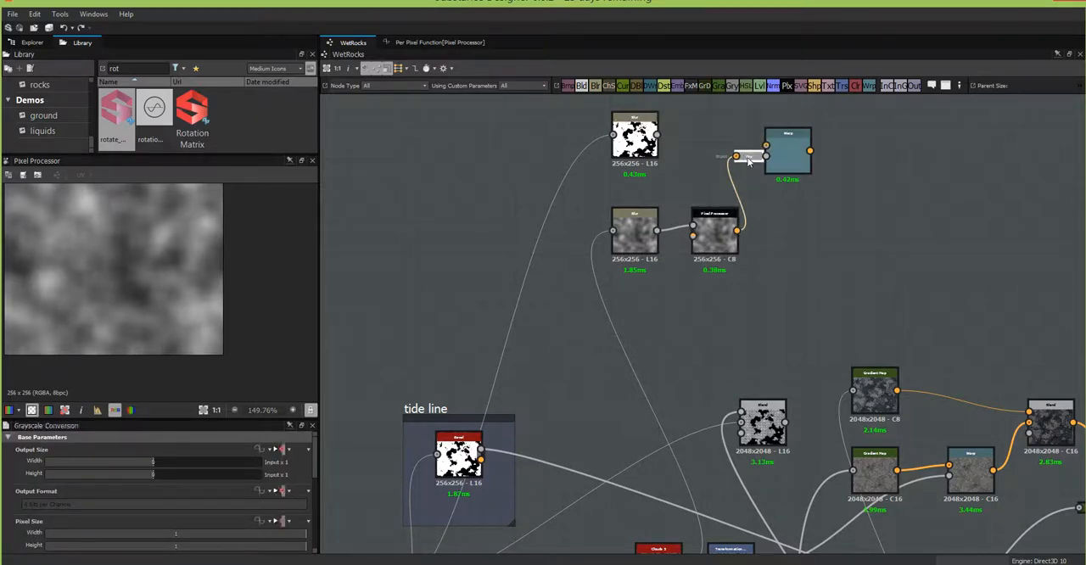
{"action": "key", "text": "Delete"}
Step: Set the Pixel Processor node's color mode to Grayscale
{"action": "left_click", "coordinate": [714, 234]}
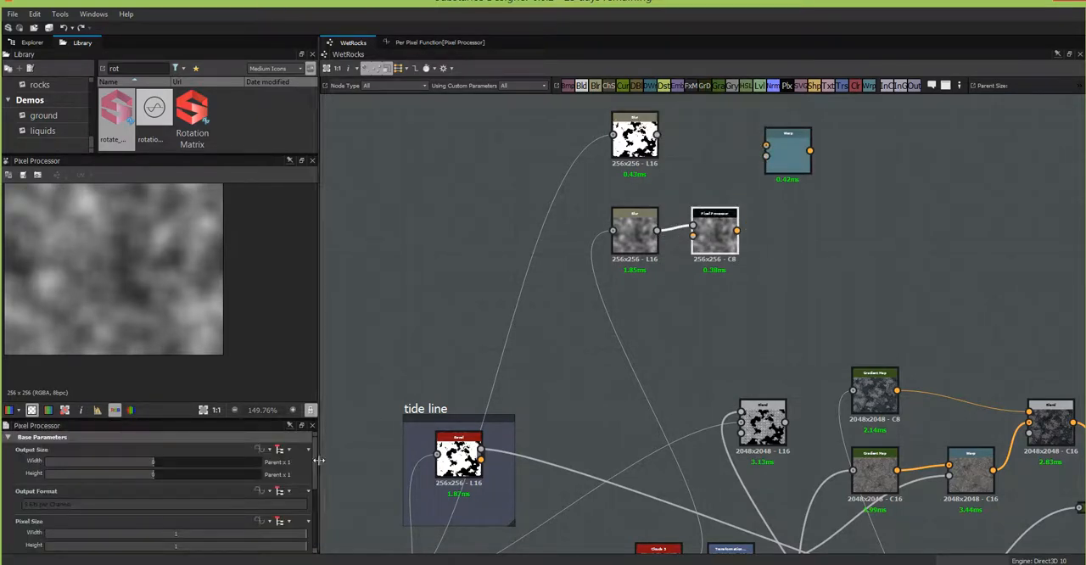
{"action": "scroll", "coordinate": [170, 492], "scroll_direction": "down", "scroll_amount": 5}
{"action": "left_click", "coordinate": [228, 514]}
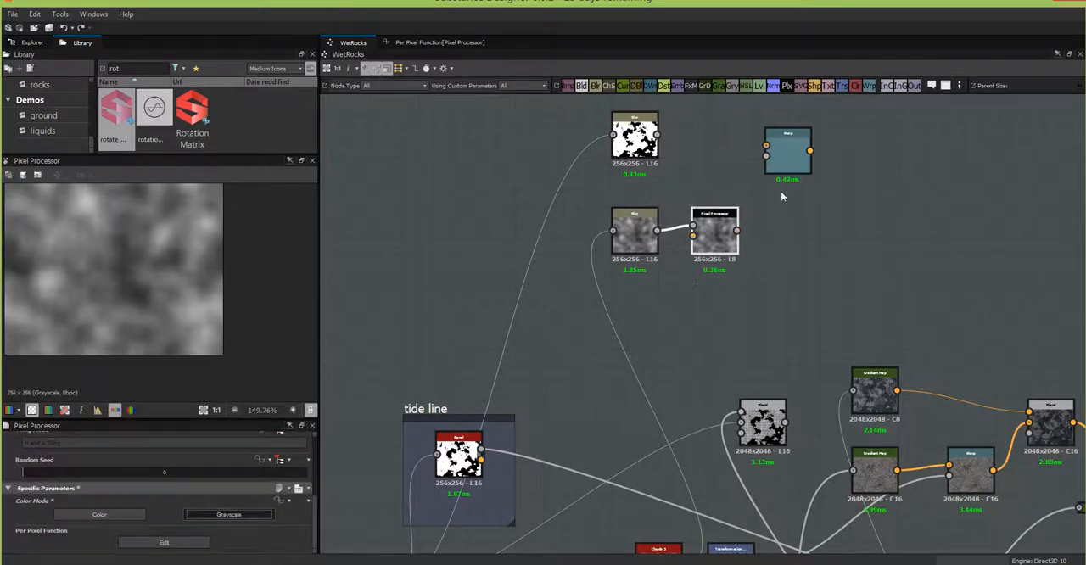
Step: Connect the Pixel Processor to the Warp node's gradient input and the foam Blur to its main input, and display the Warp result
{"action": "left_click_drag", "start_coordinate": [737, 229], "coordinate": [766, 156]}
{"action": "left_click_drag", "start_coordinate": [659, 134], "coordinate": [766, 146]}
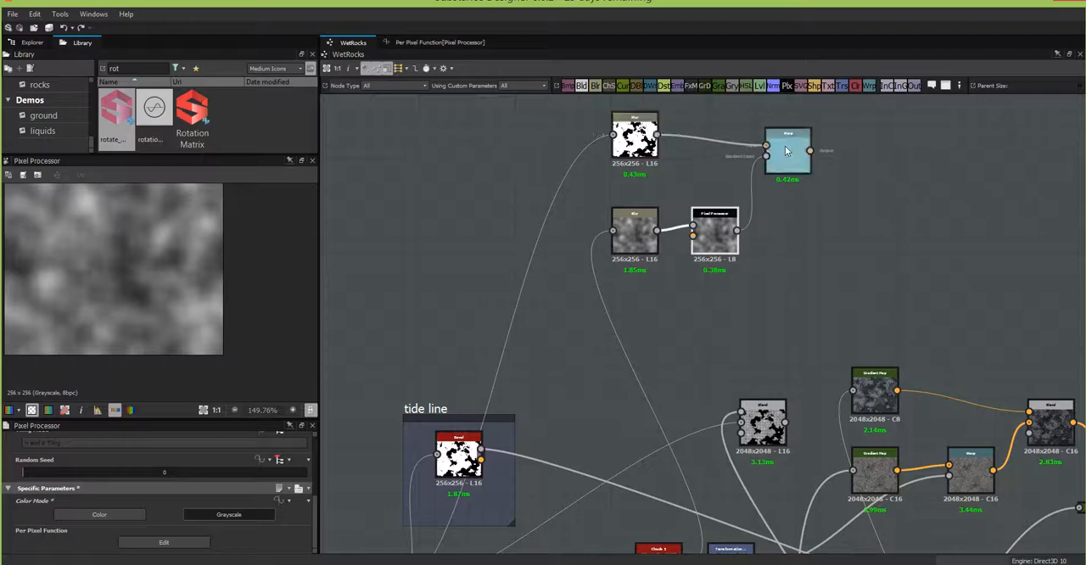
{"action": "left_click", "coordinate": [787, 151]}
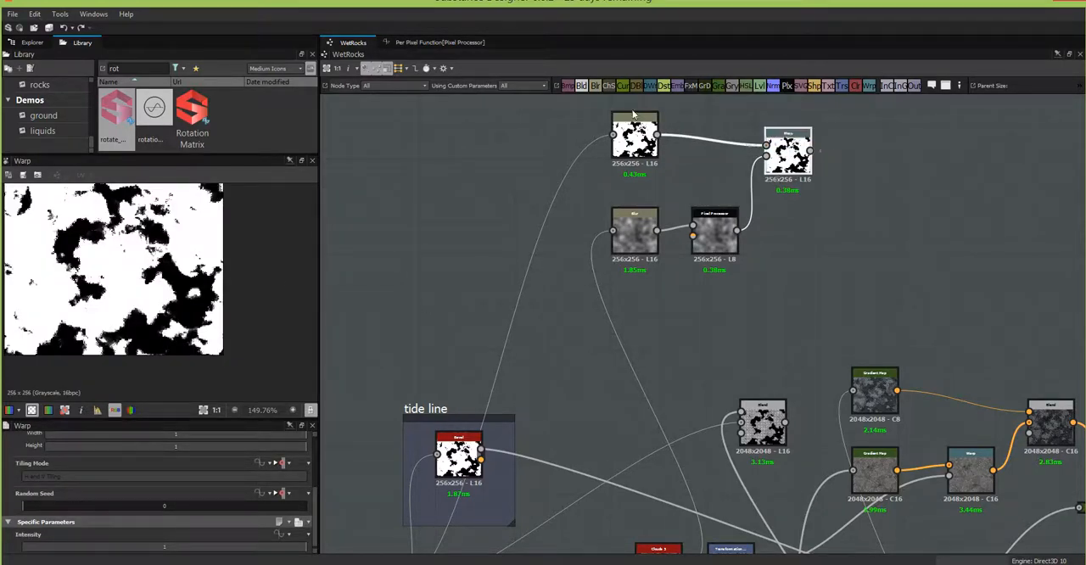
Step: Rearrange the foam Blur, Pixel Processor and clouds Blur nodes into a tighter group beside the Warp node
{"action": "left_click_drag", "start_coordinate": [643, 140], "coordinate": [666, 147]}
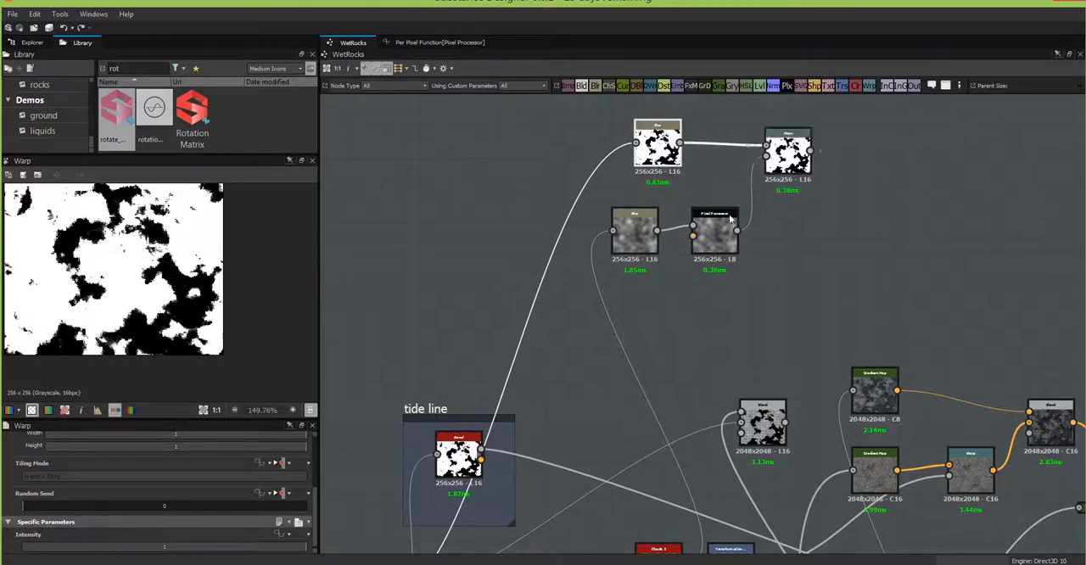
{"action": "left_click_drag", "start_coordinate": [724, 242], "coordinate": [724, 234]}
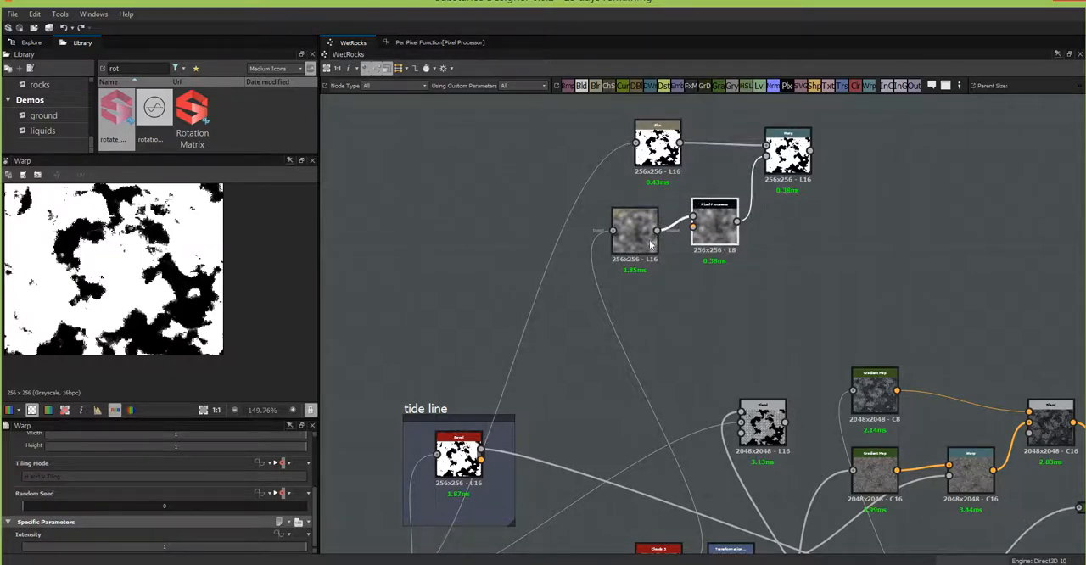
{"action": "left_click_drag", "start_coordinate": [642, 242], "coordinate": [642, 226]}
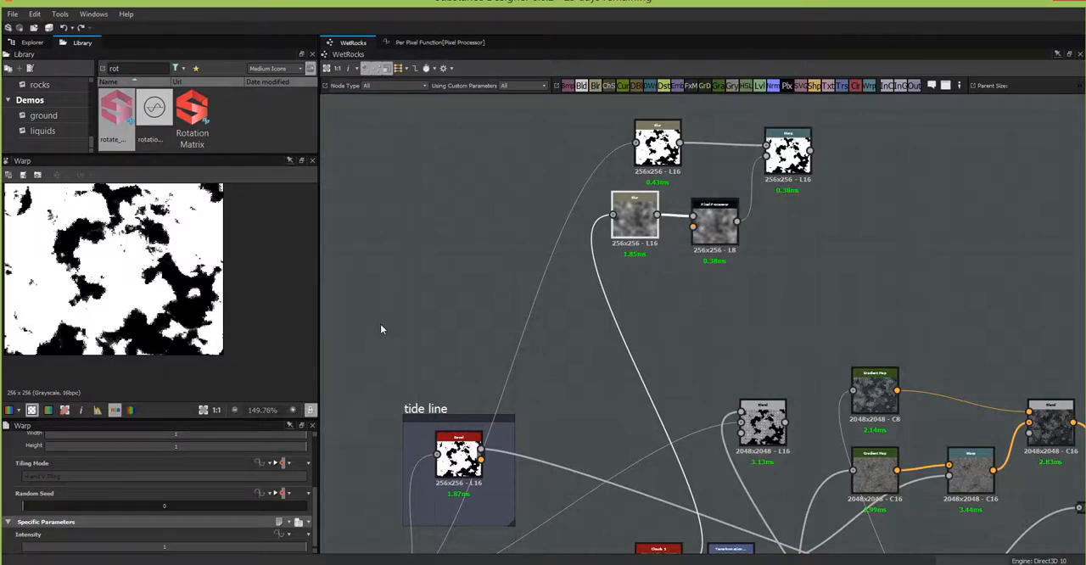
Step: Preview the graph's input parameters and set the water group's foam size to about 6.34 to check the warped mask
{"action": "left_click", "coordinate": [392, 296]}
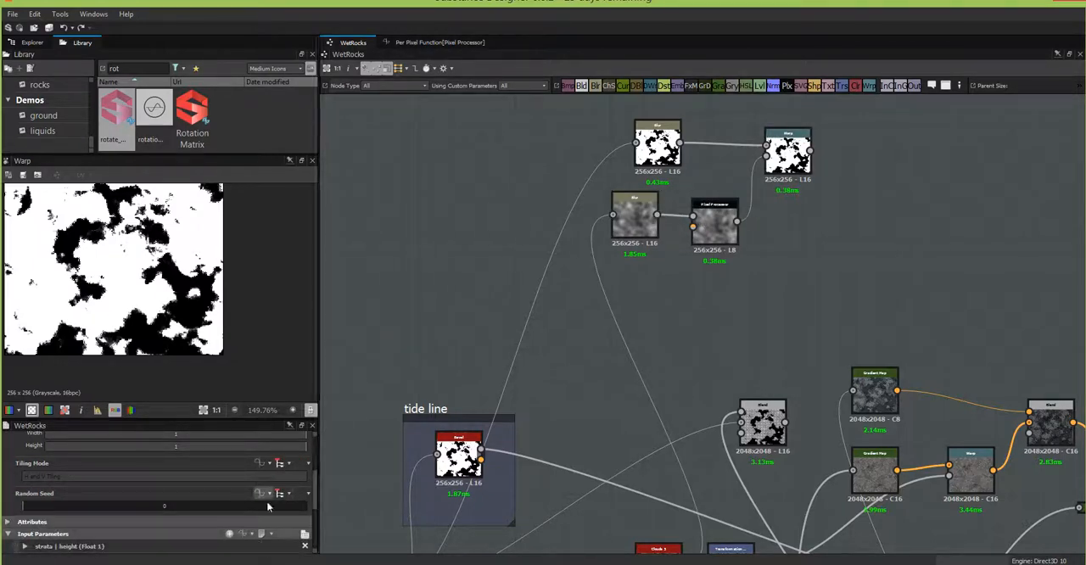
{"action": "left_click", "coordinate": [306, 534]}
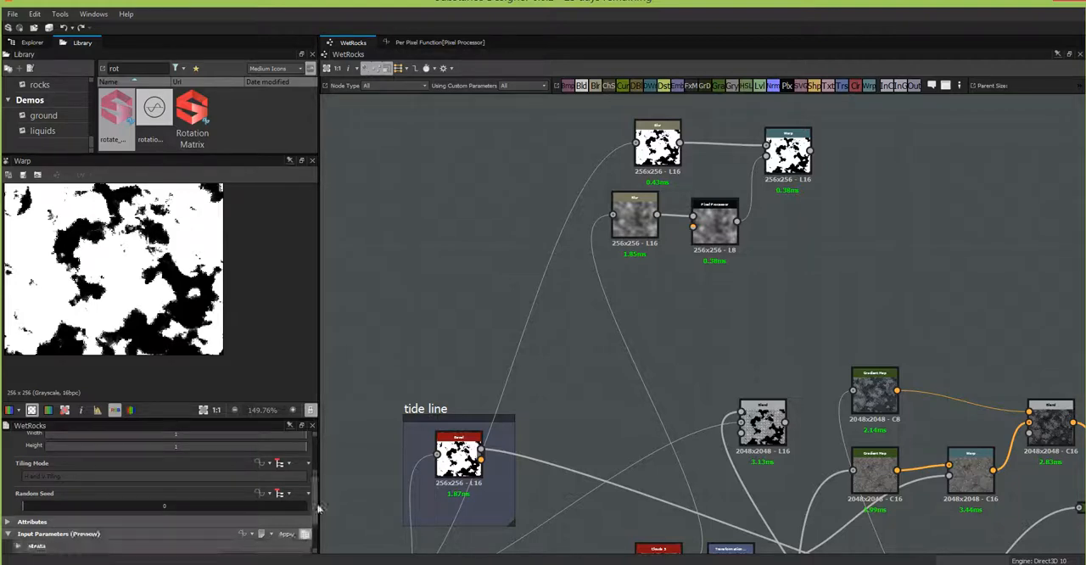
{"action": "left_click_drag", "start_coordinate": [315, 498], "coordinate": [315, 531]}
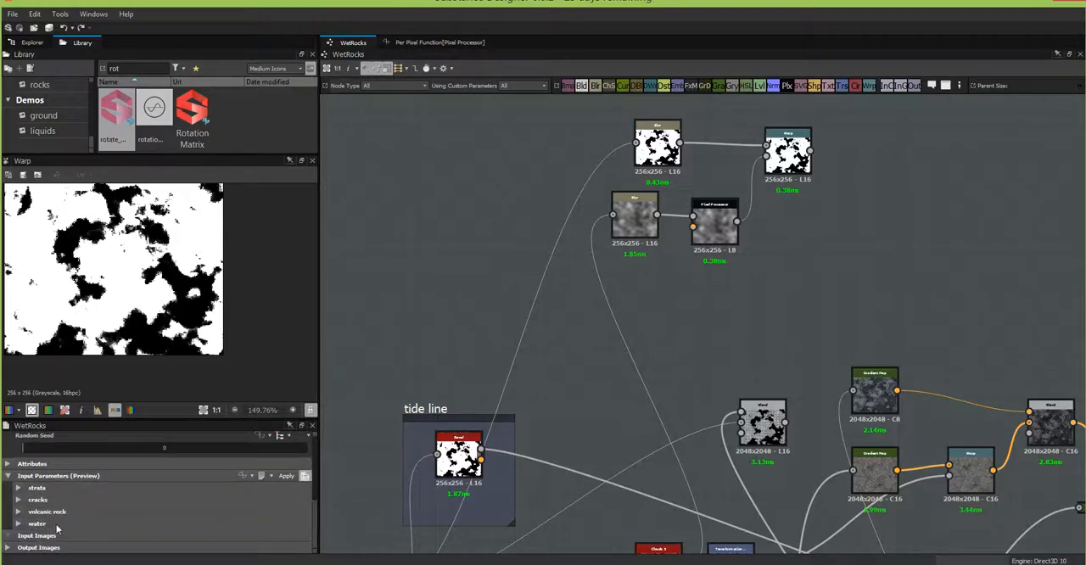
{"action": "left_click", "coordinate": [18, 523]}
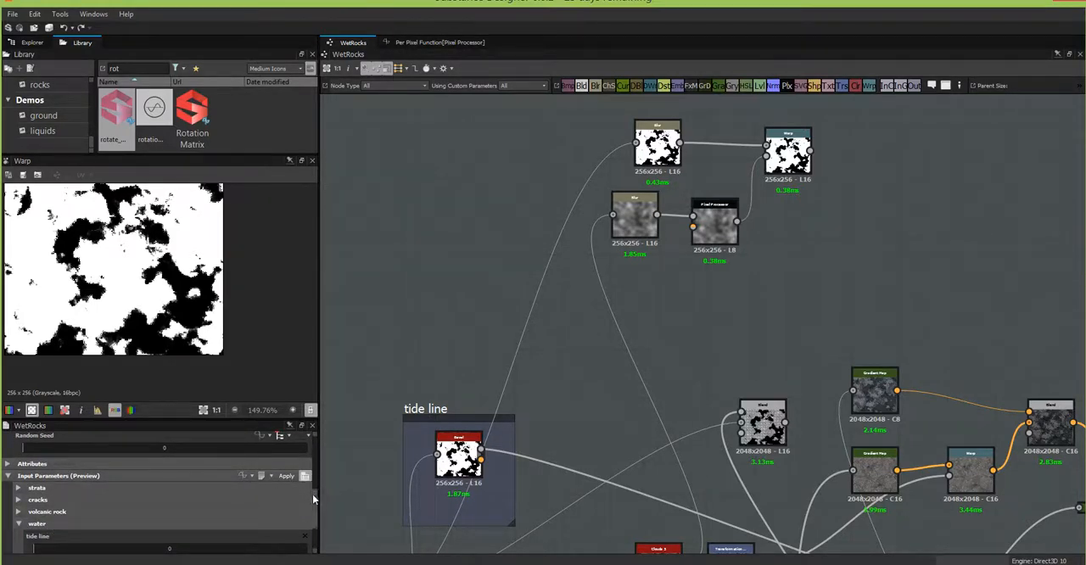
{"action": "left_click_drag", "start_coordinate": [313, 494], "coordinate": [315, 530]}
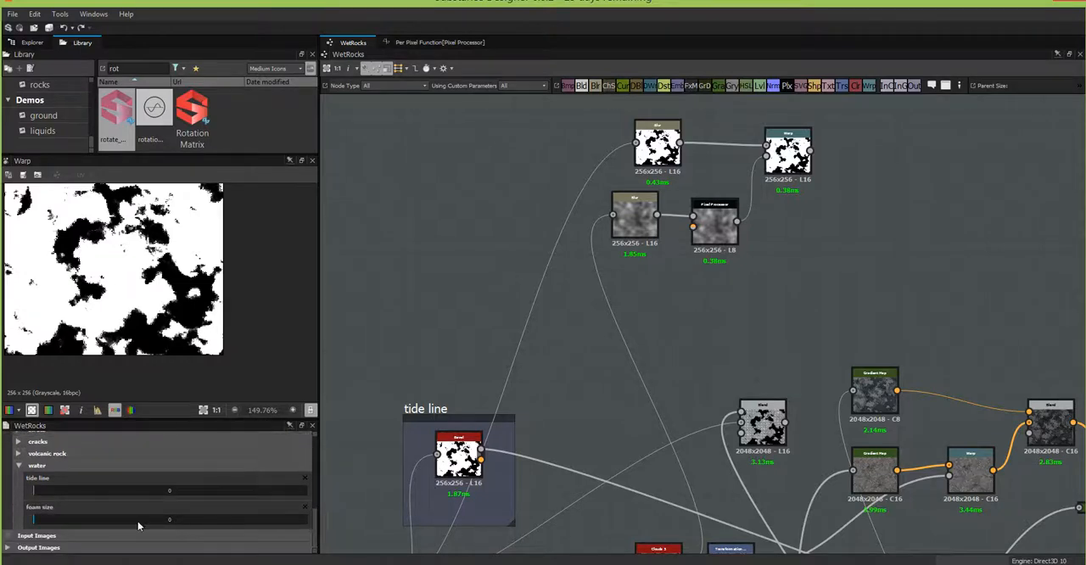
{"action": "left_click", "coordinate": [86, 517]}
{"action": "left_click_drag", "start_coordinate": [113, 518], "coordinate": [146, 519]}
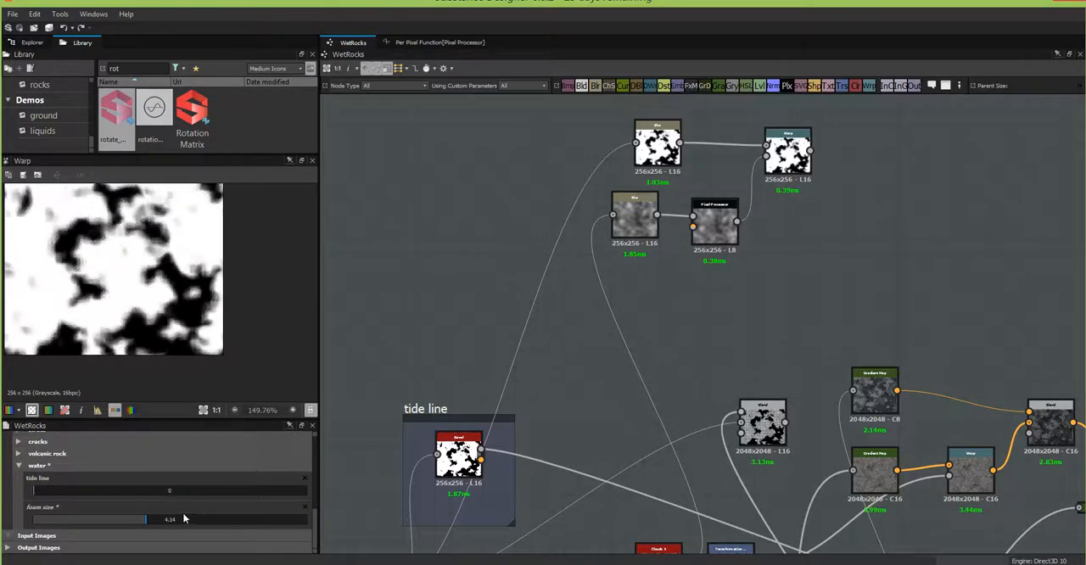
{"action": "left_click_drag", "start_coordinate": [222, 523], "coordinate": [206, 519]}
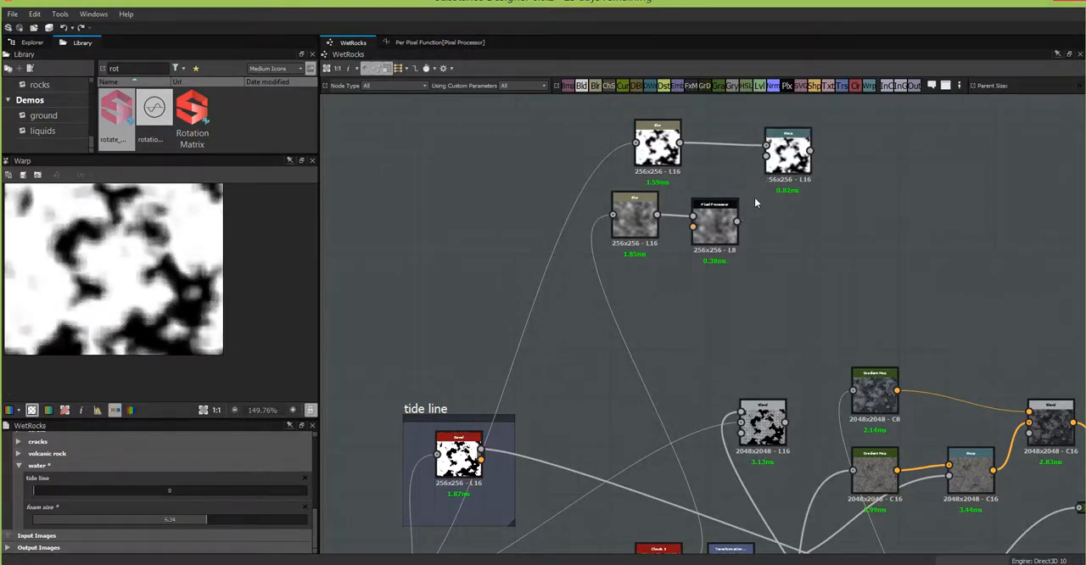
Step: Break the Pixel Processor's link to the Warp node to compare the result, and reconnect it to the gradient input
{"action": "left_click", "coordinate": [754, 197]}
{"action": "key", "text": "Delete"}
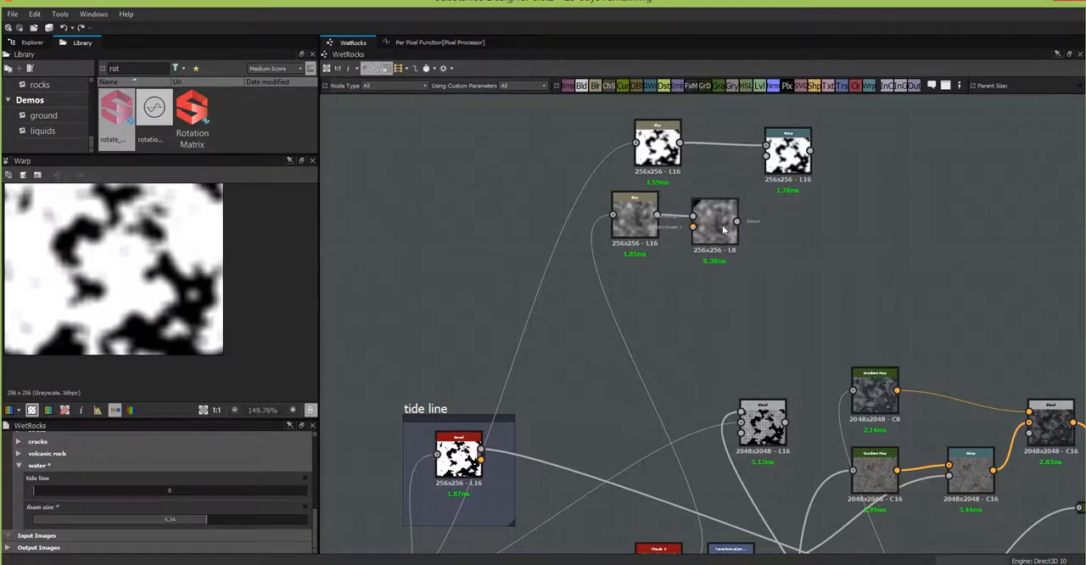
{"action": "left_click_drag", "start_coordinate": [736, 221], "coordinate": [766, 157]}
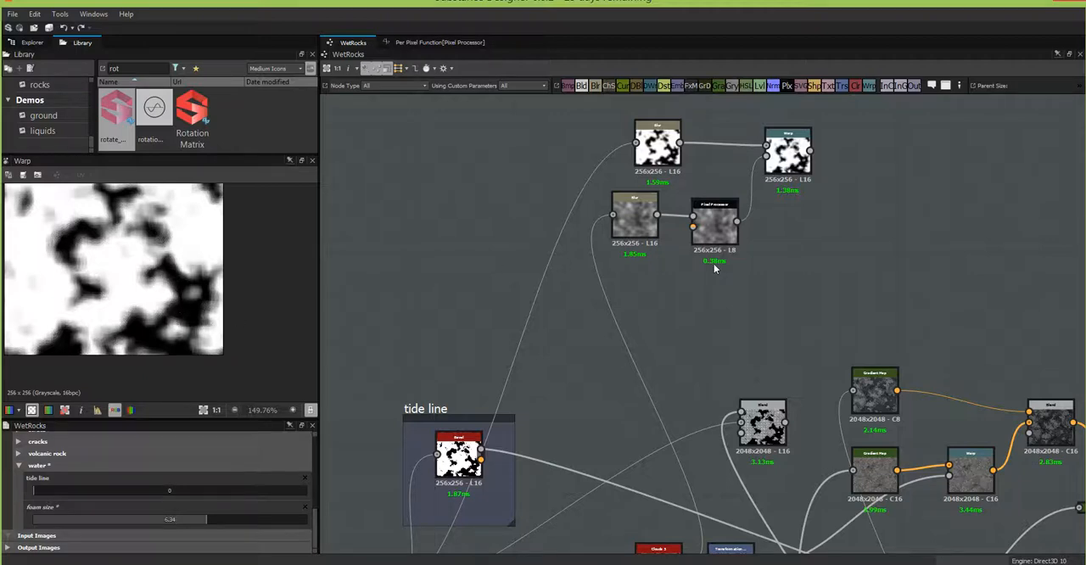
Step: Move the foam Blur and Warp nodes closer together above the Pixel Processor
{"action": "scroll", "coordinate": [715, 269], "scroll_direction": "down", "scroll_amount": 1}
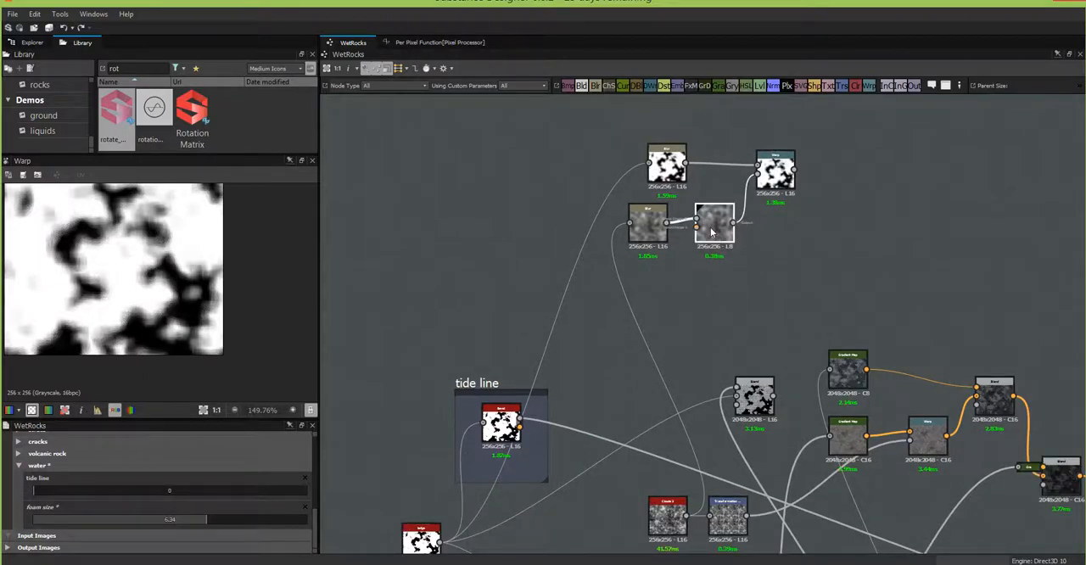
{"action": "left_click_drag", "start_coordinate": [679, 172], "coordinate": [700, 173]}
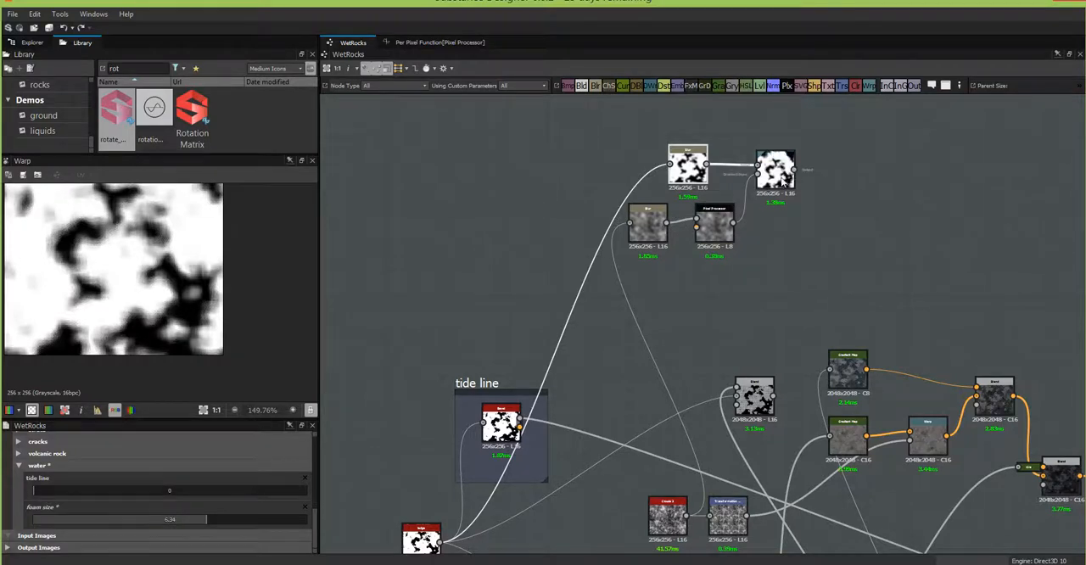
{"action": "left_click_drag", "start_coordinate": [785, 184], "coordinate": [778, 187]}
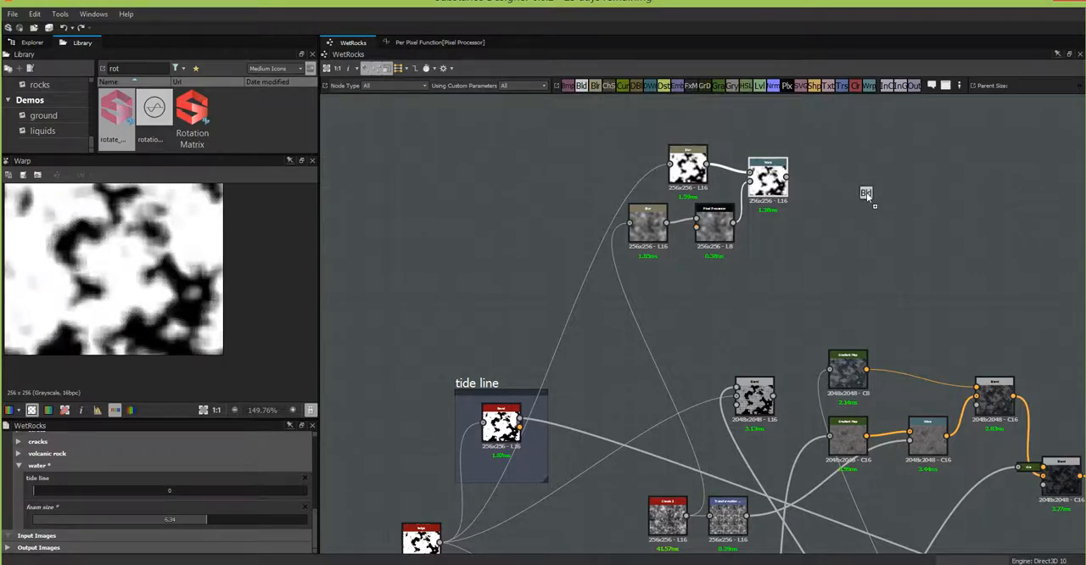
Step: Add a Blend node after the Warp node and connect the Warp output to its foreground input
{"action": "left_click_drag", "start_coordinate": [866, 193], "coordinate": [866, 192]}
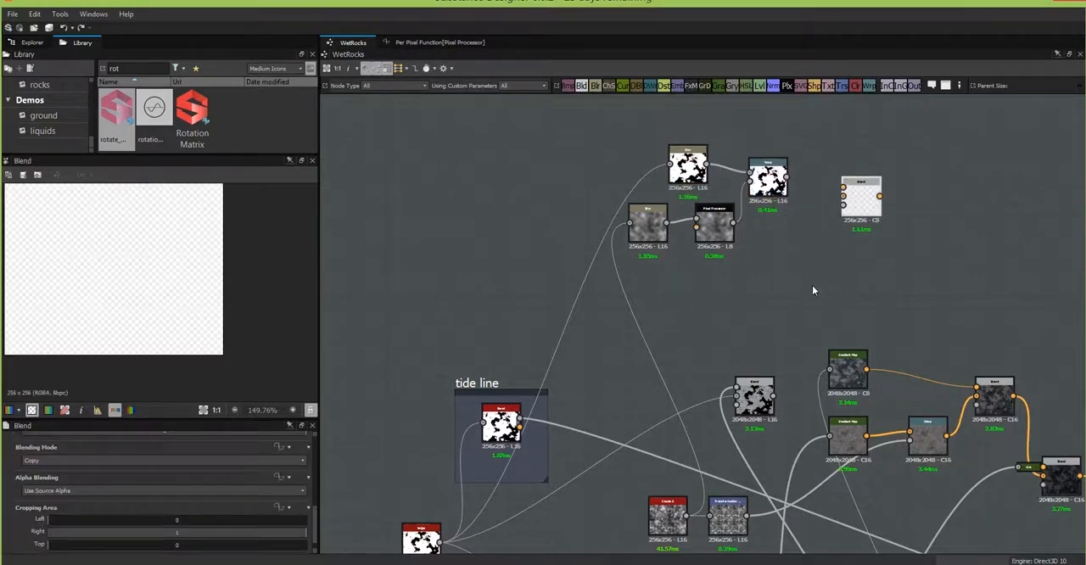
{"action": "middle_click_drag", "start_coordinate": [811, 291], "coordinate": [858, 212]}
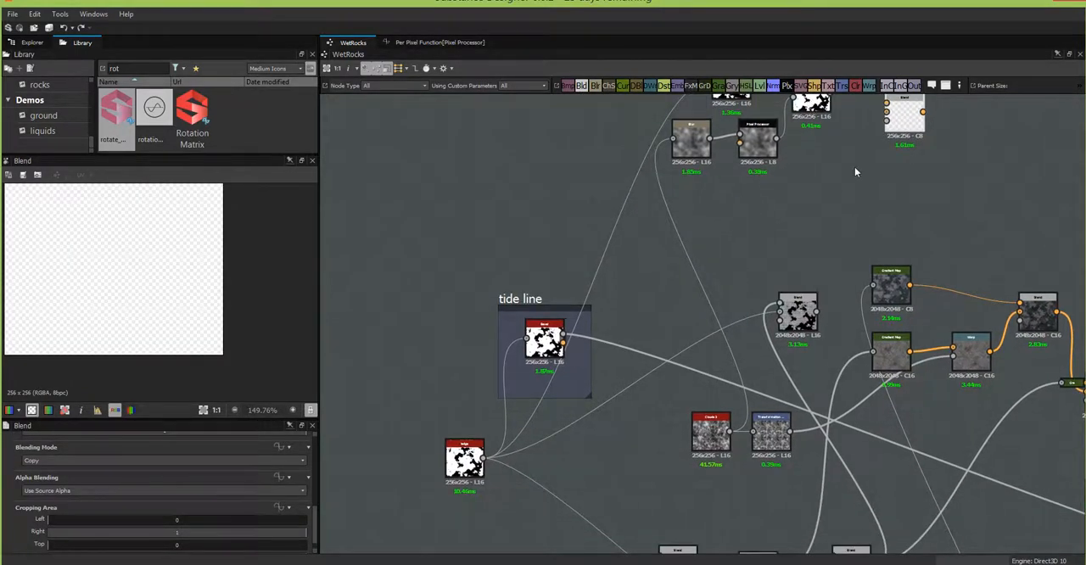
{"action": "middle_click_drag", "start_coordinate": [855, 172], "coordinate": [823, 250]}
{"action": "left_click_drag", "start_coordinate": [801, 156], "coordinate": [854, 166]}
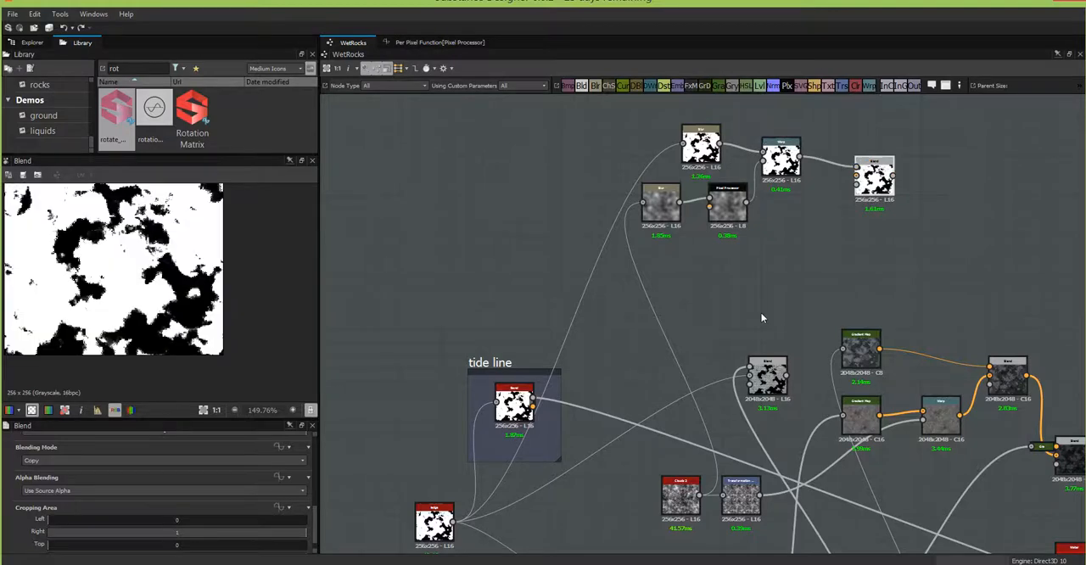
Step: Search the library for "inver" and add an Invert Grayscale node fed by the ledge node's output
{"action": "middle_click_drag", "start_coordinate": [761, 318], "coordinate": [915, 182]}
{"action": "scroll", "coordinate": [846, 251], "scroll_direction": "down", "scroll_amount": 1}
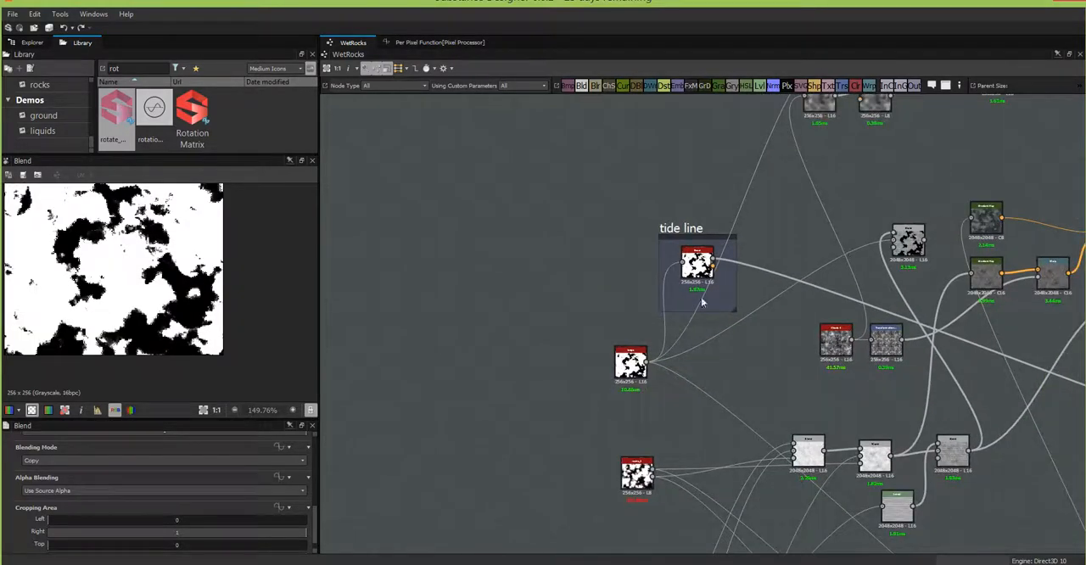
{"action": "middle_click_drag", "start_coordinate": [723, 363], "coordinate": [678, 270]}
{"action": "left_click", "coordinate": [585, 212]}
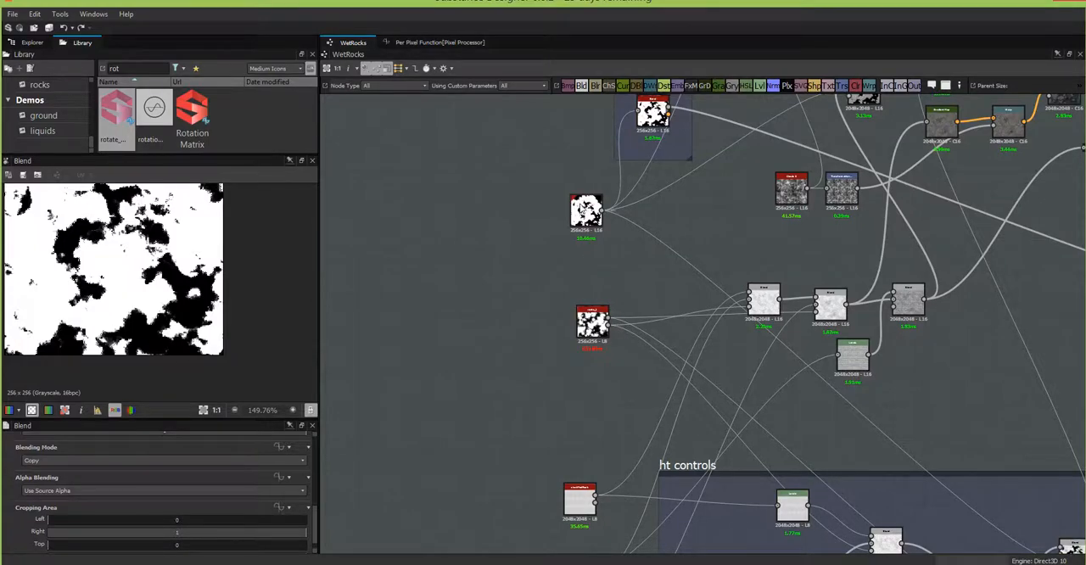
{"action": "scroll", "coordinate": [613, 242], "scroll_direction": "up", "scroll_amount": 4}
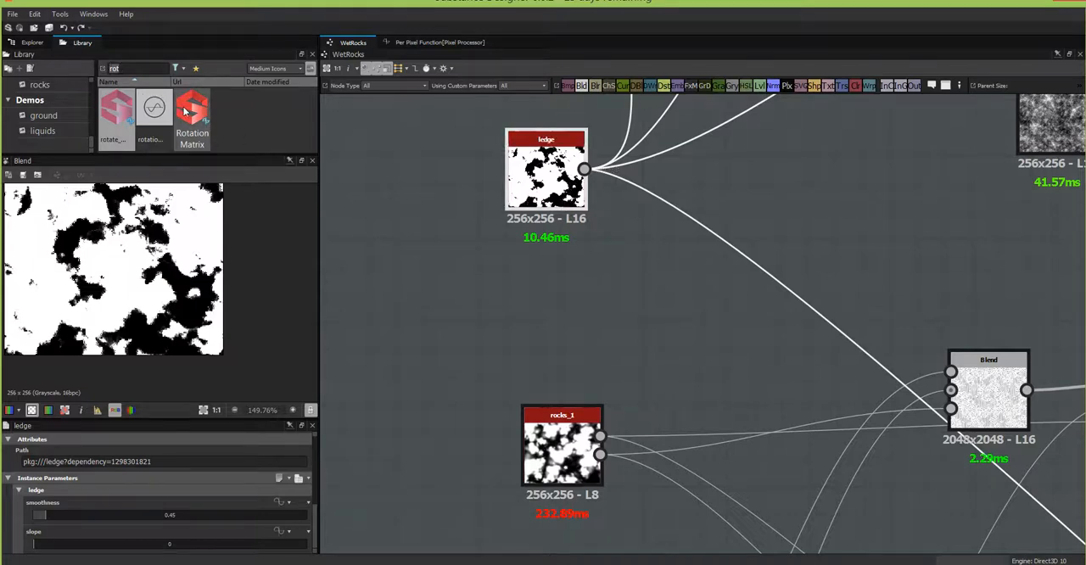
{"action": "key", "text": "BackSpace"}
{"action": "key", "text": "BackSpace"}
{"action": "key", "text": "BackSpace"}
{"action": "type", "text": "inv"}
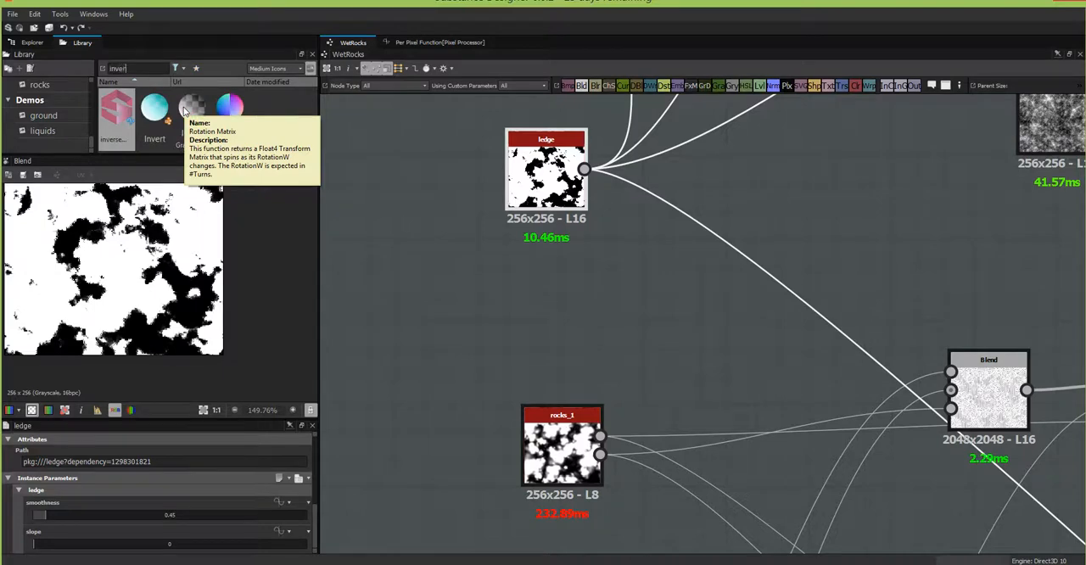
{"action": "type", "text": "er"}
{"action": "mouse_move", "coordinate": [191, 108]}
{"action": "left_mouse_down"}
{"action": "mouse_move", "coordinate": [646, 270]}
{"action": "mouse_move", "coordinate": [585, 169]}
{"action": "left_mouse_up"}
Step: Connect the Invert Grayscale output to the new Blend node's opacity input and display the Blend result
{"action": "mouse_move", "coordinate": [814, 222]}
{"action": "middle_mouse_down"}
{"action": "mouse_move", "coordinate": [728, 335]}
{"action": "mouse_move", "coordinate": [489, 430]}
{"action": "mouse_move", "coordinate": [438, 466]}
{"action": "middle_mouse_up"}
{"action": "scroll", "coordinate": [728, 334], "scroll_direction": "down", "scroll_amount": 4}
{"action": "scroll", "coordinate": [771, 270], "scroll_direction": "down", "scroll_amount": 4}
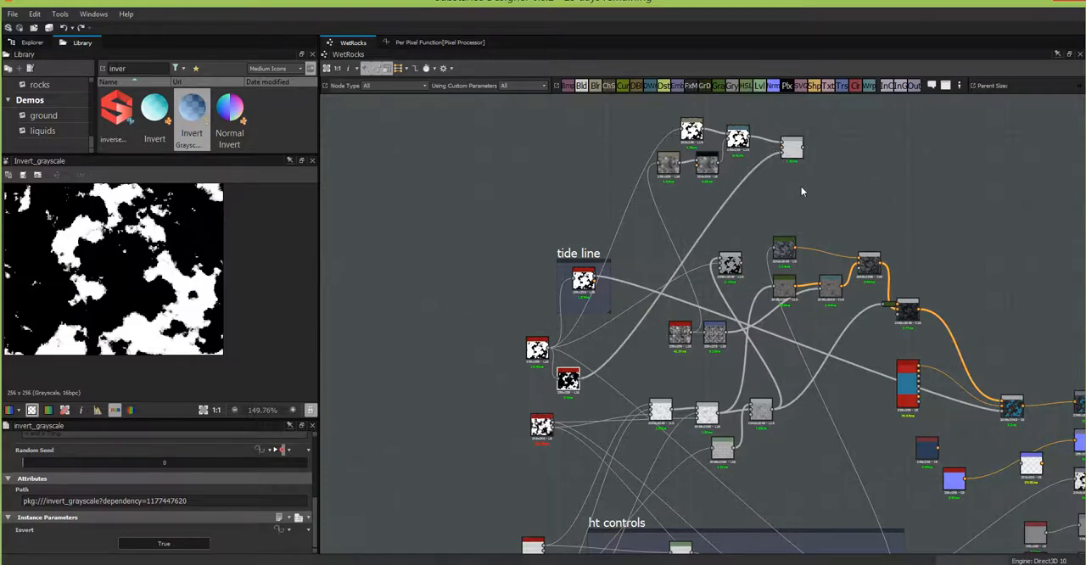
{"action": "scroll", "coordinate": [800, 185], "scroll_direction": "up", "scroll_amount": 1}
{"action": "scroll", "coordinate": [800, 184], "scroll_direction": "up", "scroll_amount": 6}
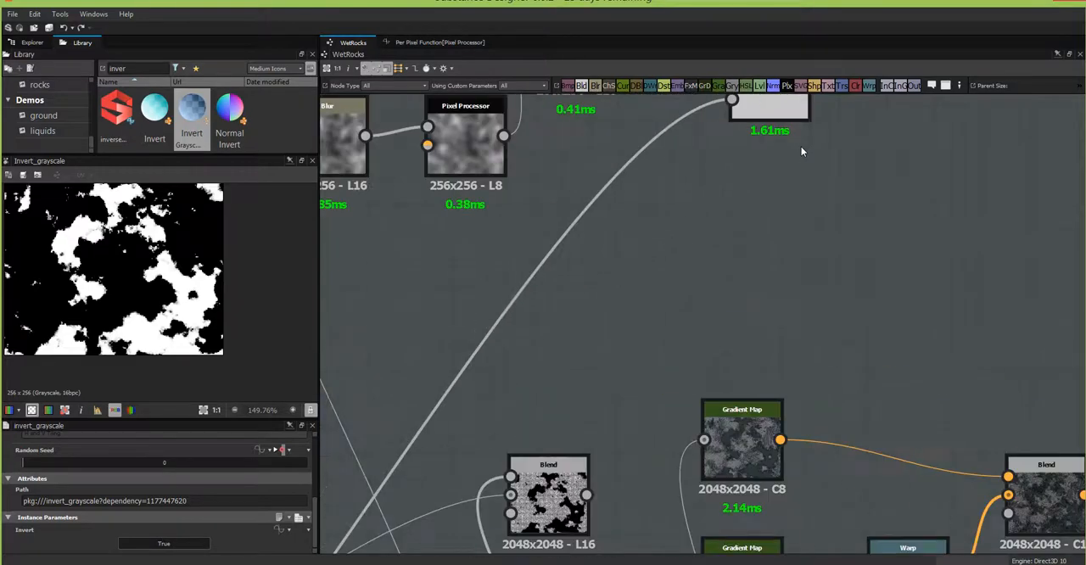
{"action": "middle_click_drag", "start_coordinate": [800, 153], "coordinate": [765, 420]}
{"action": "double_click", "coordinate": [734, 358]}
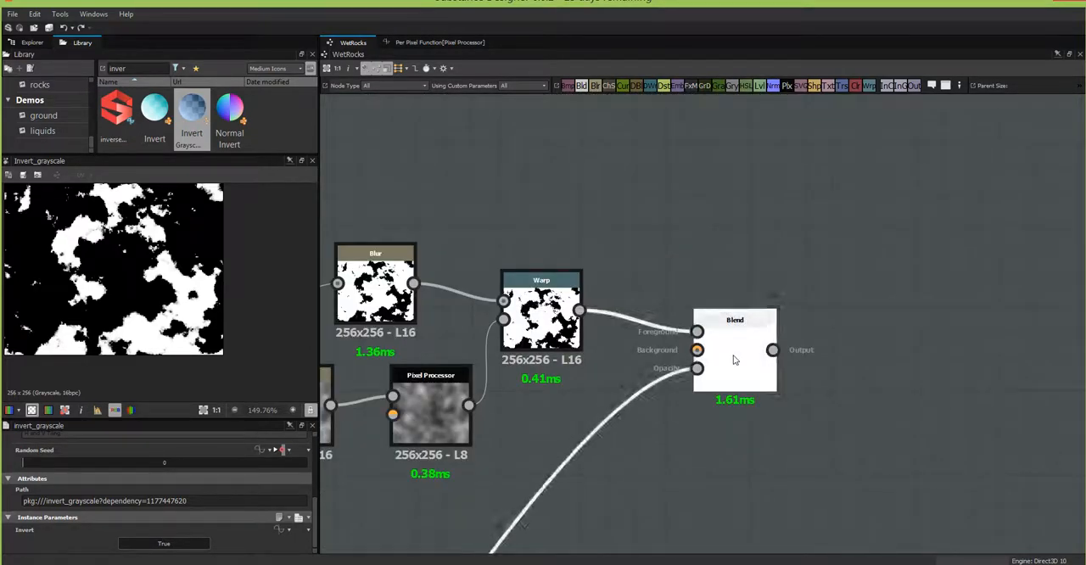
{"action": "scroll", "coordinate": [110, 289], "scroll_direction": "up", "scroll_amount": 1}
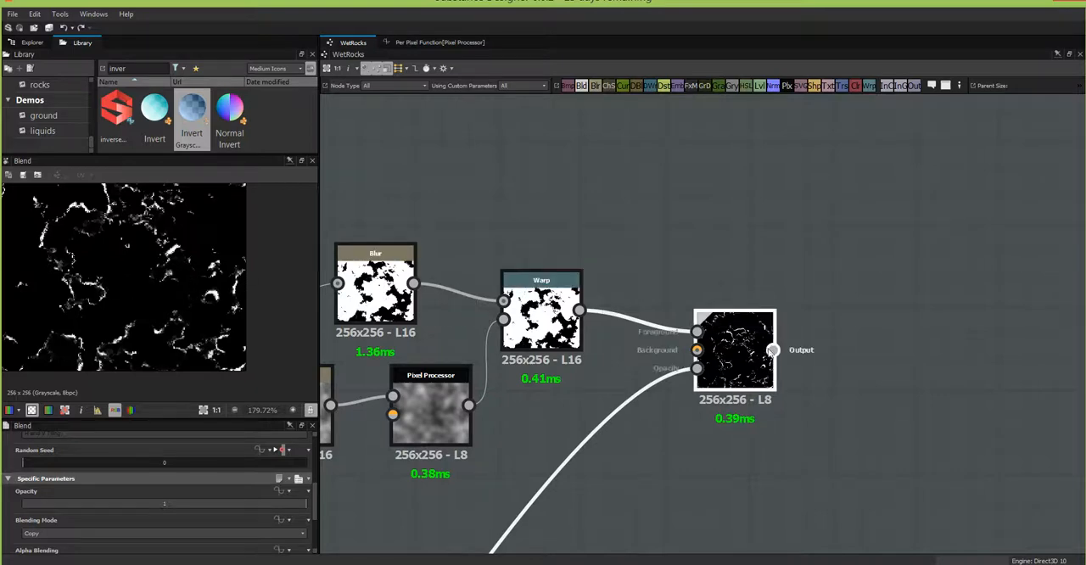
Step: Examine the Warp mask, the inverted ledge mask and the Blend node's foam result
{"action": "scroll", "coordinate": [576, 339], "scroll_direction": "up", "scroll_amount": 3}
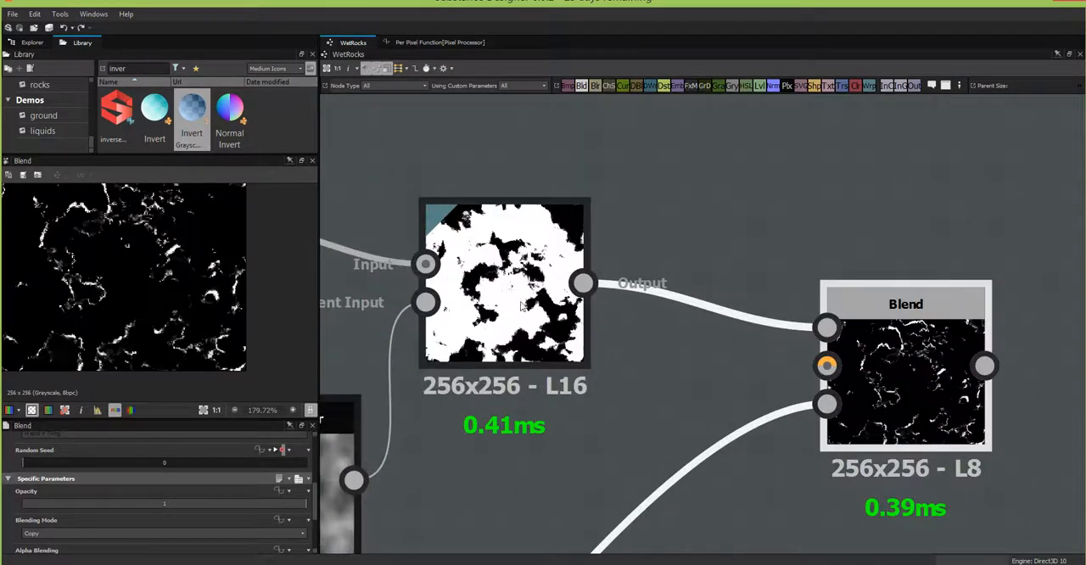
{"action": "scroll", "coordinate": [538, 315], "scroll_direction": "down", "scroll_amount": 1}
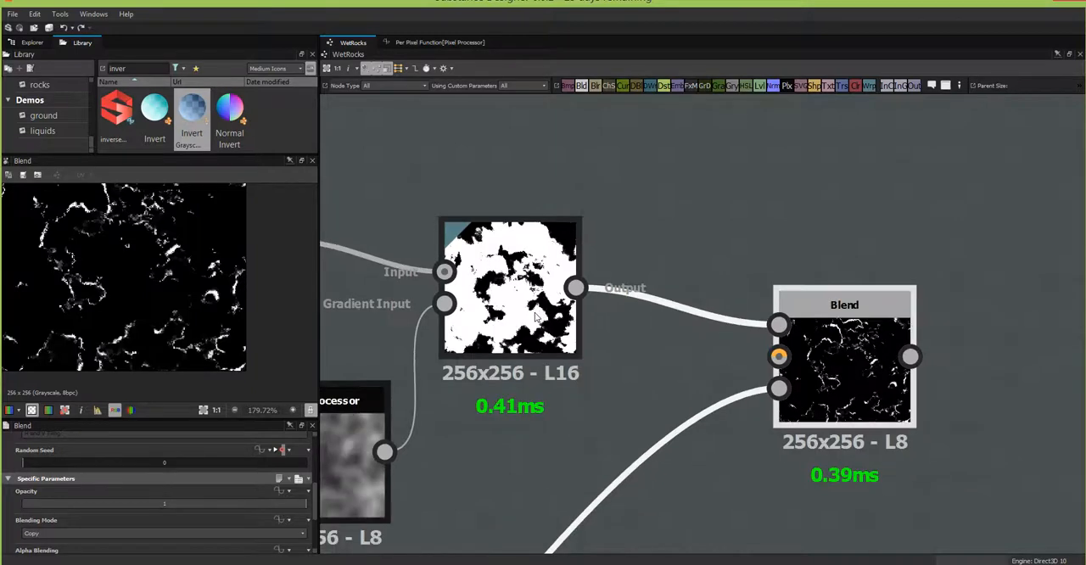
{"action": "left_click", "coordinate": [543, 316]}
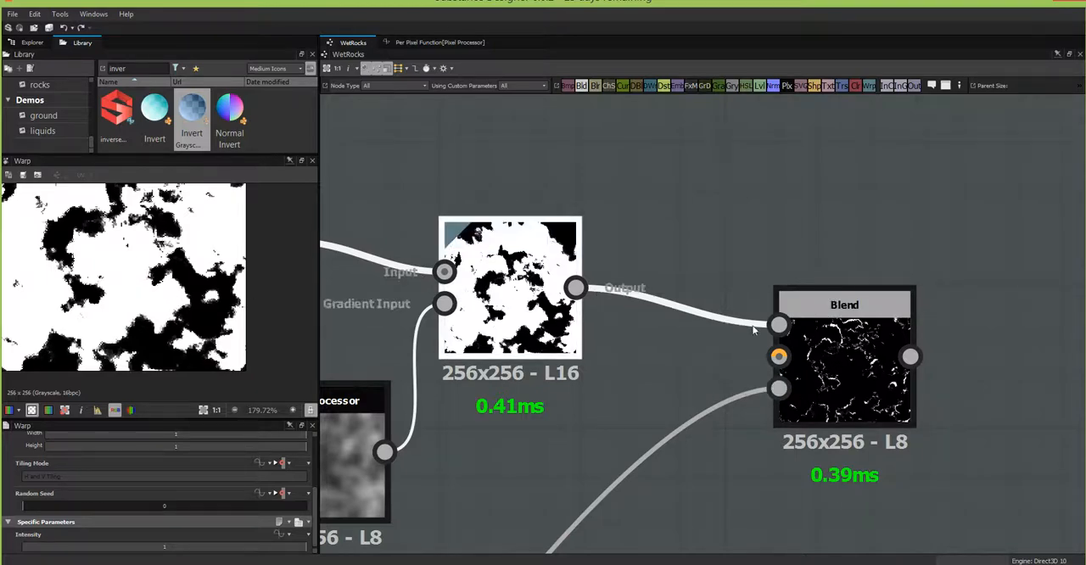
{"action": "scroll", "coordinate": [731, 394], "scroll_direction": "down", "scroll_amount": 4}
{"action": "middle_click_drag", "start_coordinate": [736, 277], "coordinate": [959, 60]}
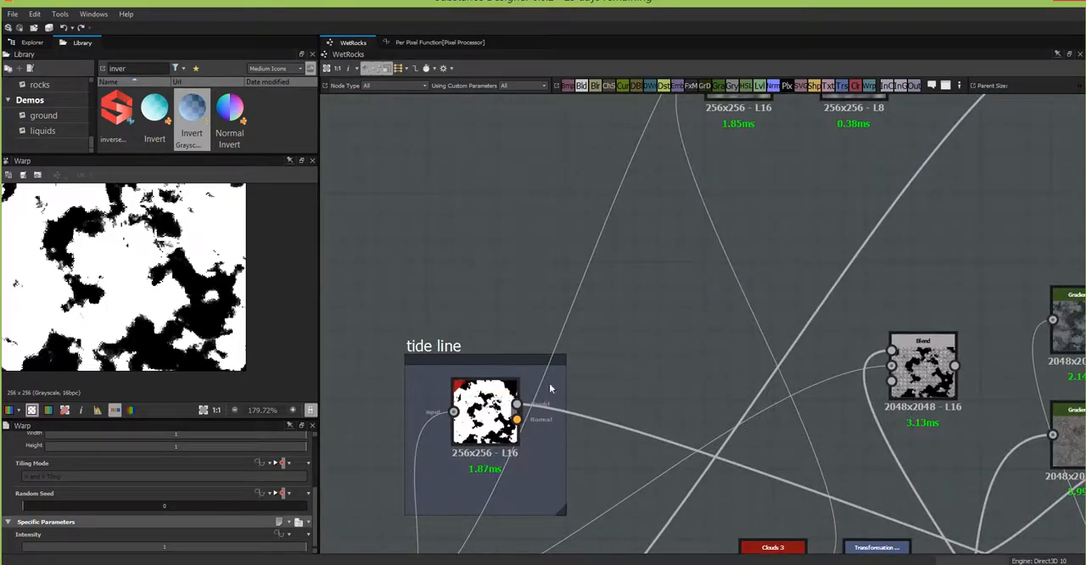
{"action": "middle_click_drag", "start_coordinate": [589, 412], "coordinate": [676, 155]}
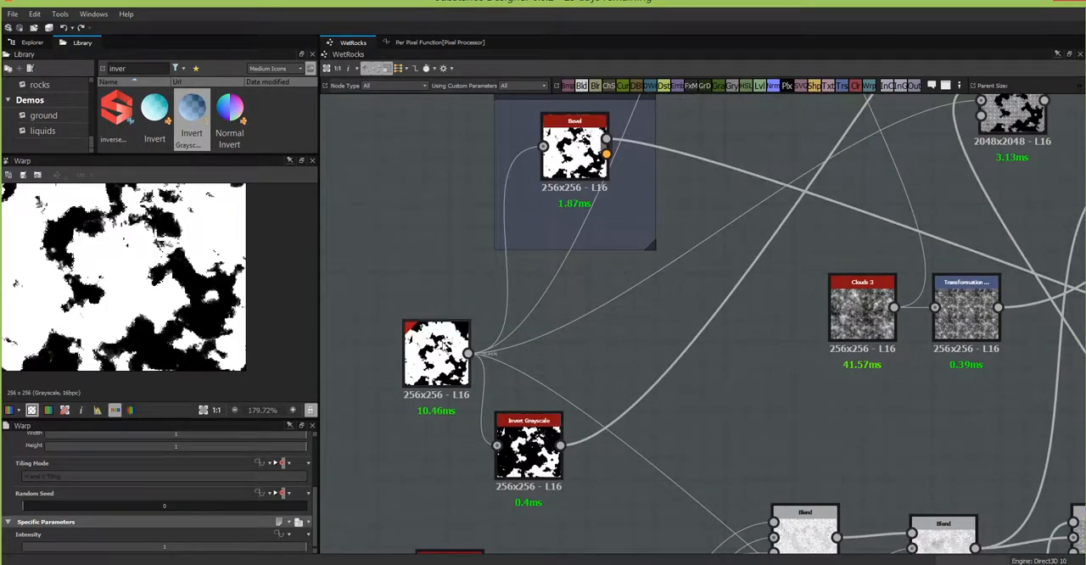
{"action": "middle_click_drag", "start_coordinate": [706, 366], "coordinate": [290, 563]}
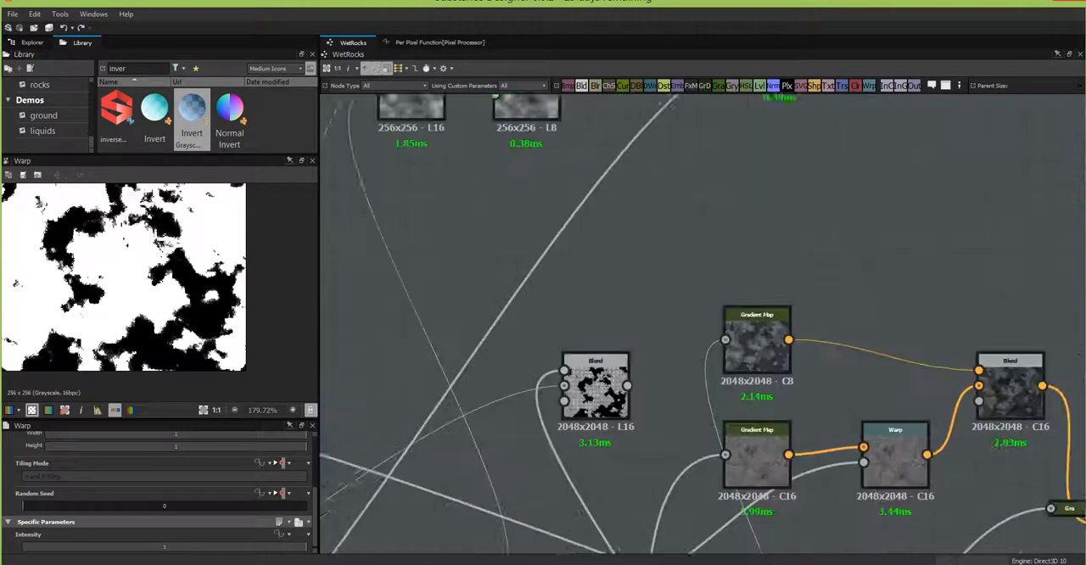
{"action": "middle_click_drag", "start_coordinate": [817, 258], "coordinate": [496, 462]}
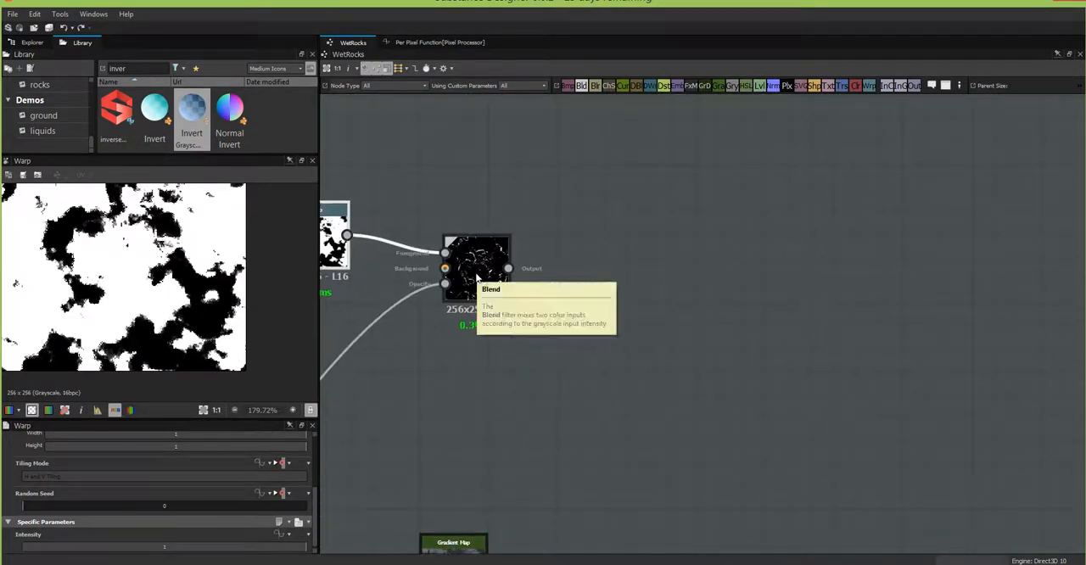
{"action": "scroll", "coordinate": [480, 284], "scroll_direction": "up", "scroll_amount": 5}
{"action": "double_click", "coordinate": [484, 290]}
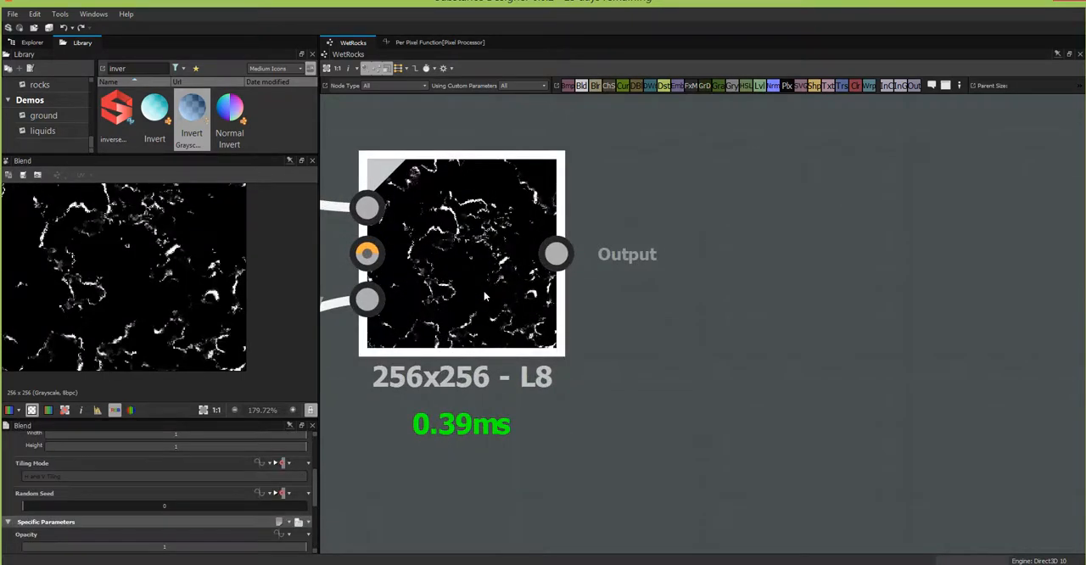
{"action": "scroll", "coordinate": [464, 338], "scroll_direction": "down", "scroll_amount": 2}
{"action": "scroll", "coordinate": [465, 337], "scroll_direction": "down", "scroll_amount": 3}
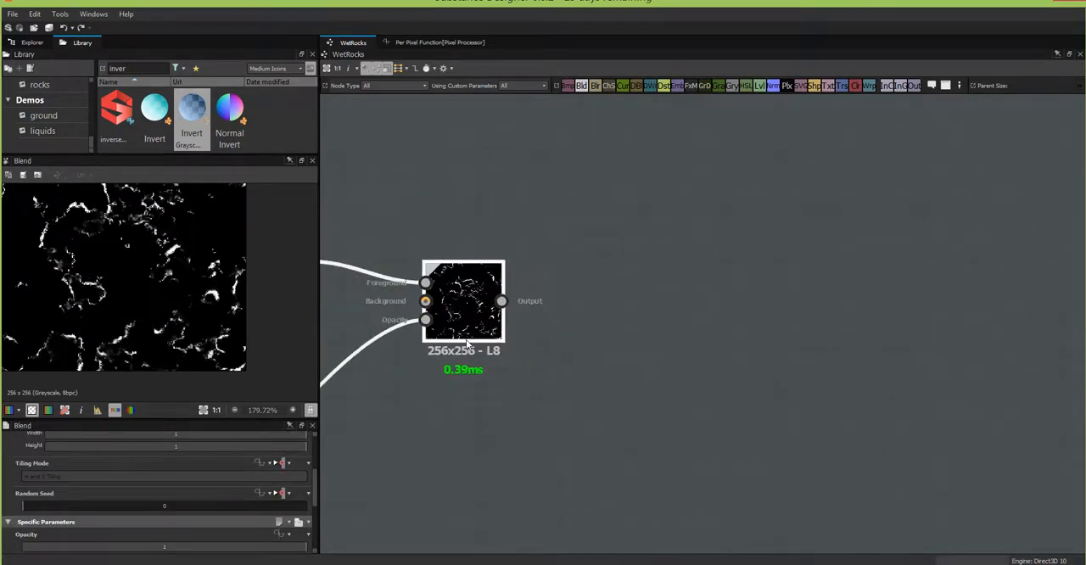
Step: Add a Levels node after the foam Blend, connect the Blend output to it and place it close beside the Blend
{"action": "middle_click_drag", "start_coordinate": [507, 302], "coordinate": [641, 249]}
{"action": "scroll", "coordinate": [142, 268], "scroll_direction": "up", "scroll_amount": 5}
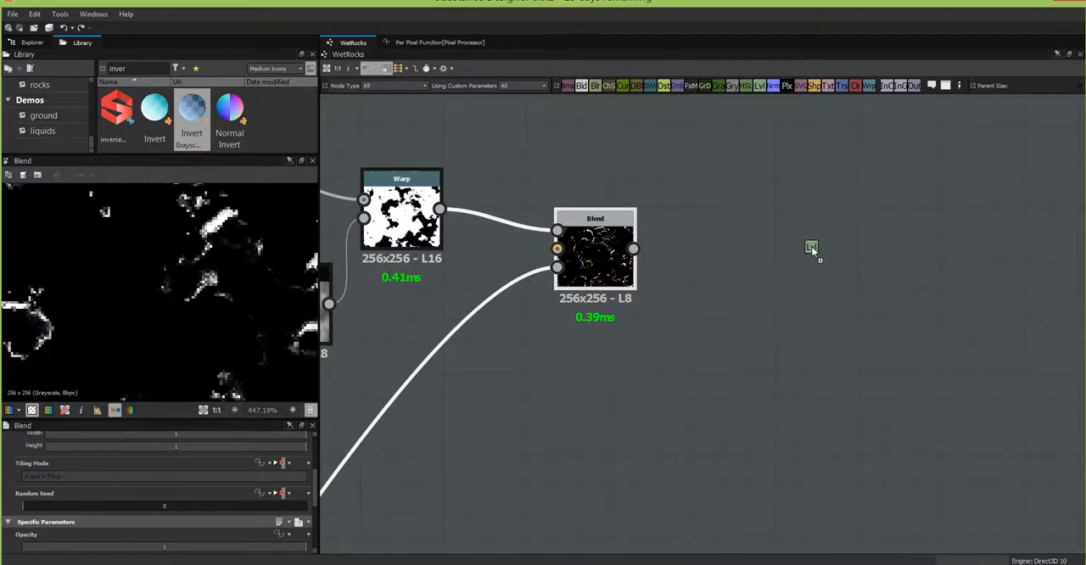
{"action": "left_click", "coordinate": [811, 246]}
{"action": "left_click_drag", "start_coordinate": [634, 248], "coordinate": [779, 249]}
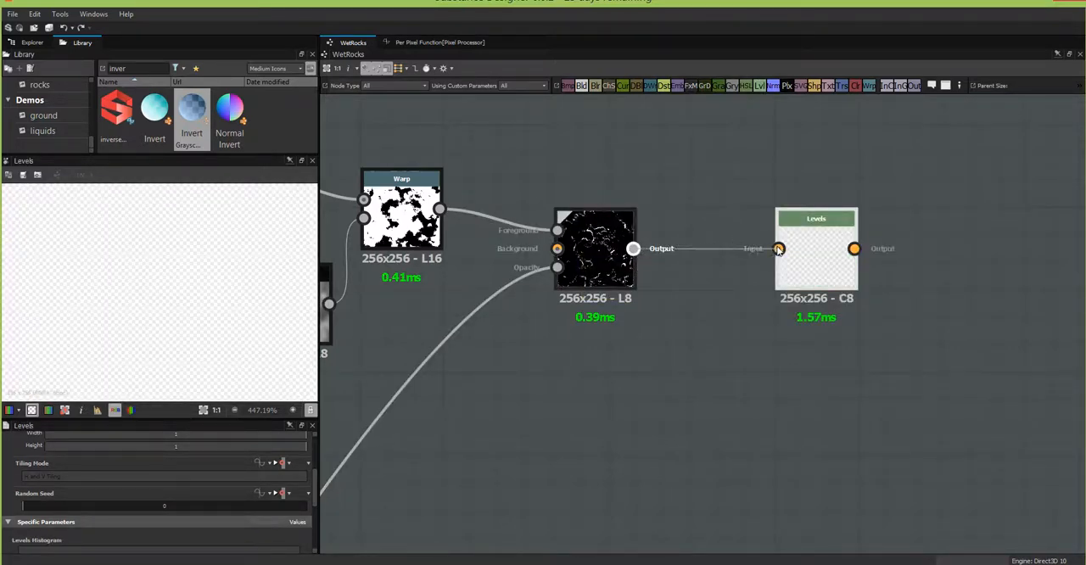
{"action": "left_click_drag", "start_coordinate": [842, 257], "coordinate": [787, 257]}
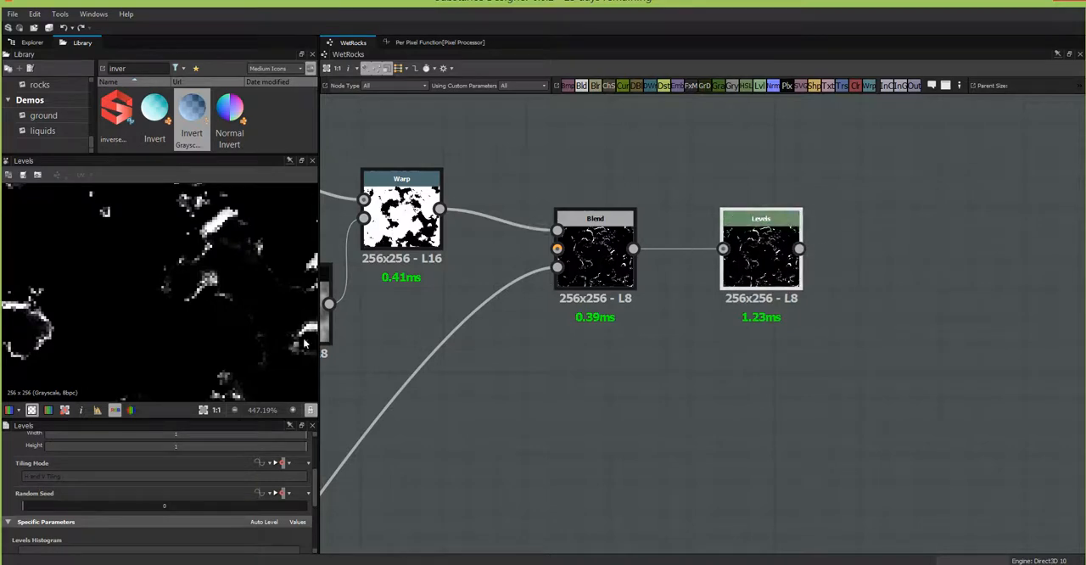
Step: Brighten the foam mask in the Levels node by lowering the white input to about two-thirds of the range and shifting the midtones toward black
{"action": "scroll", "coordinate": [594, 297], "scroll_direction": "down", "scroll_amount": 4}
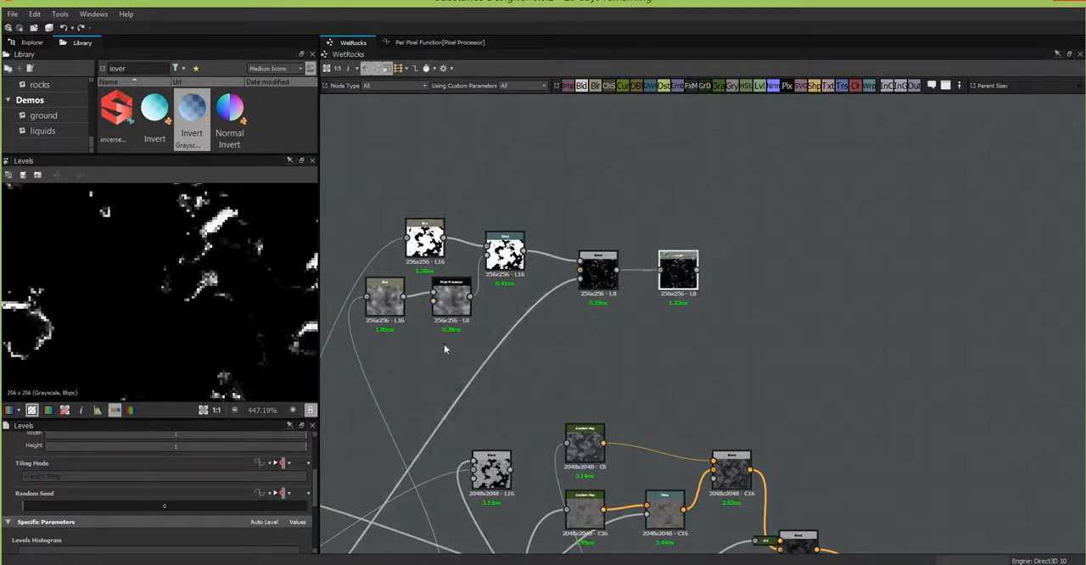
{"action": "scroll", "coordinate": [314, 517], "scroll_direction": "down", "scroll_amount": 5}
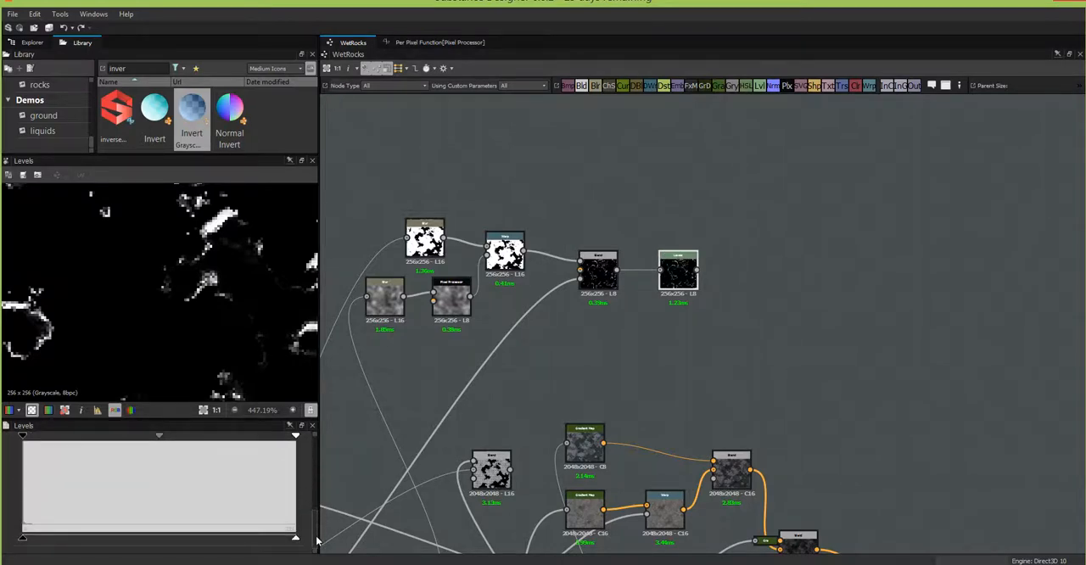
{"action": "left_click_drag", "start_coordinate": [296, 437], "coordinate": [78, 447]}
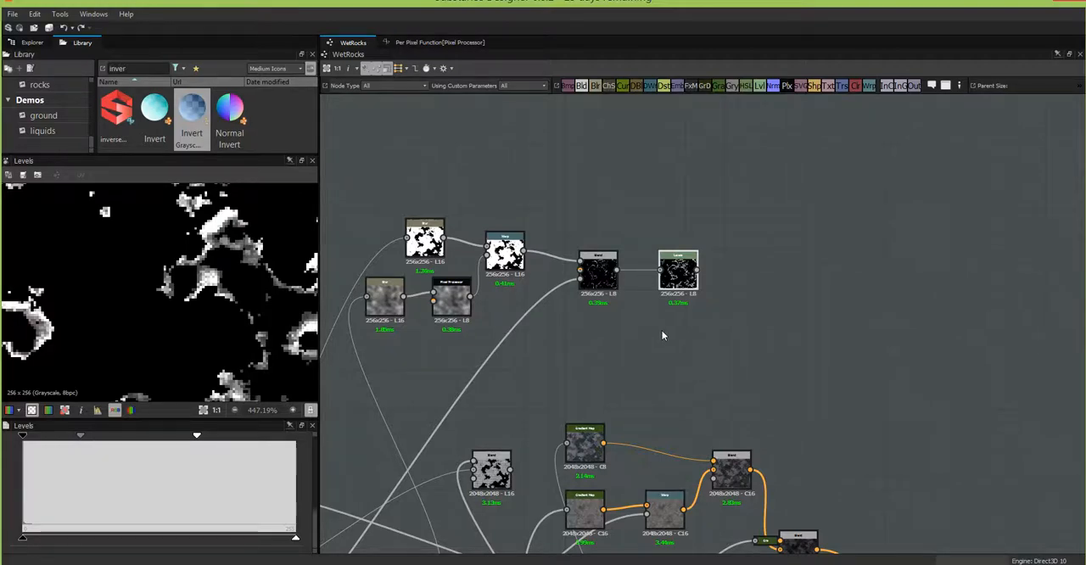
Step: Tidy the foam nodes by moving the upper blur node above the Pixel Processor and the lower blur node closer to it
{"action": "scroll", "coordinate": [661, 331], "scroll_direction": "down", "scroll_amount": 1}
{"action": "scroll", "coordinate": [662, 335], "scroll_direction": "down", "scroll_amount": 1}
{"action": "middle_click_drag", "start_coordinate": [710, 352], "coordinate": [747, 226]}
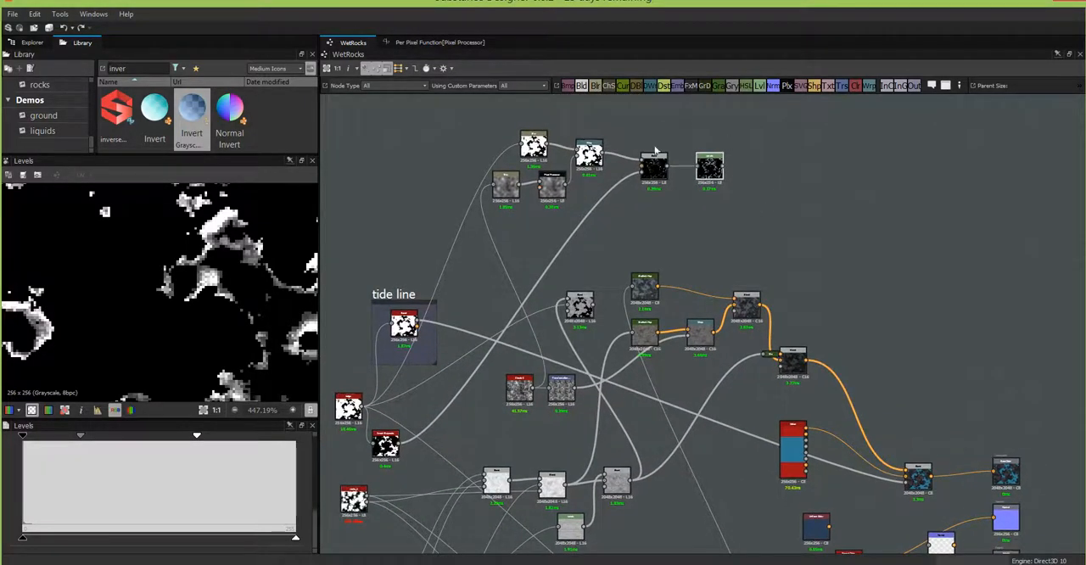
{"action": "left_click", "coordinate": [551, 188]}
{"action": "left_click_drag", "start_coordinate": [536, 141], "coordinate": [556, 145]}
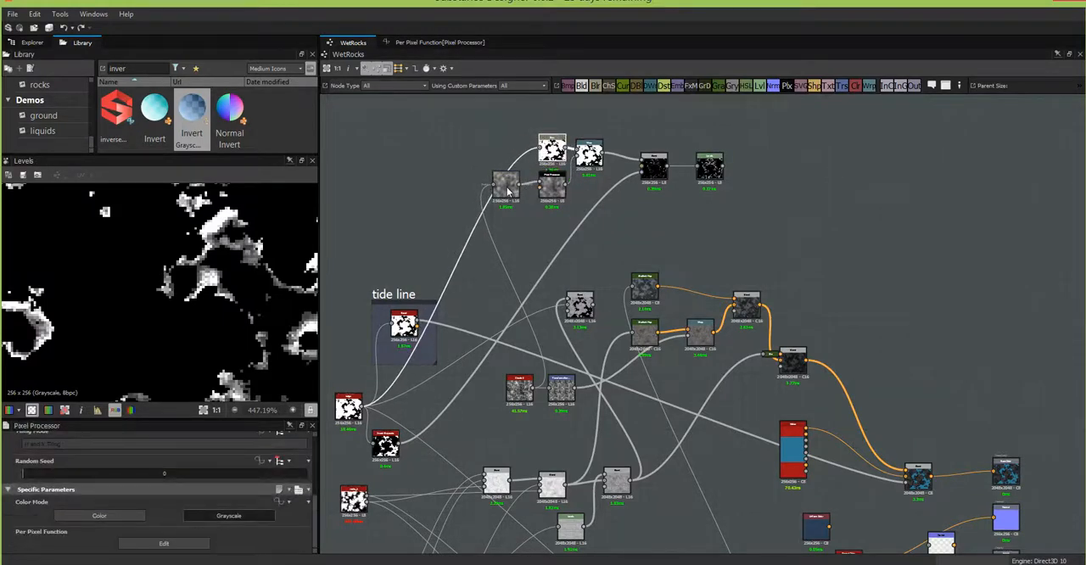
{"action": "left_click_drag", "start_coordinate": [504, 188], "coordinate": [513, 188]}
Step: Group the six foam nodes, from the blurs through the Levels node, in a frame titled "foam"
{"action": "left_click_drag", "start_coordinate": [789, 114], "coordinate": [467, 224]}
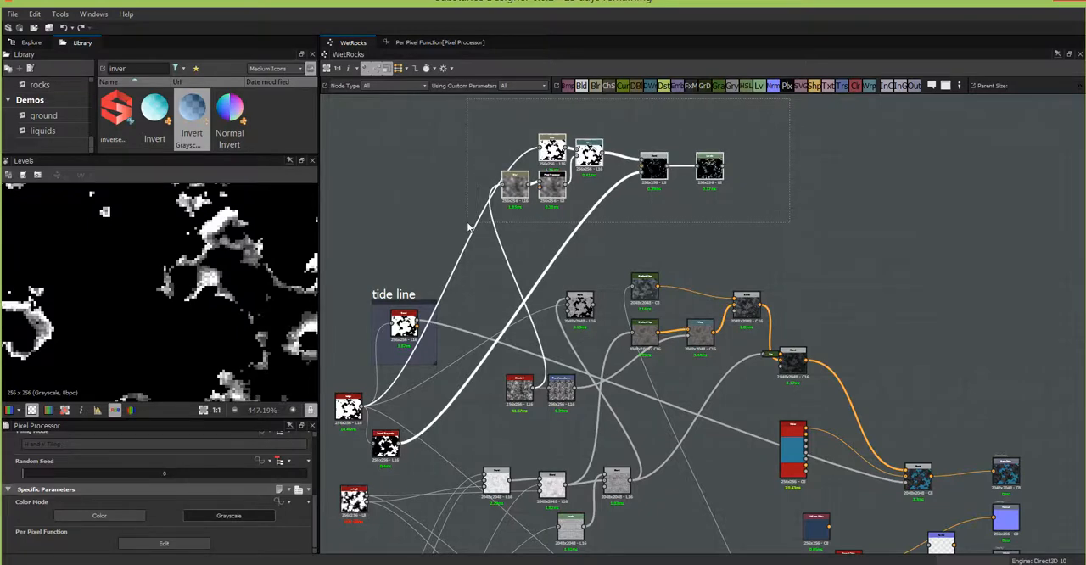
{"action": "right_click", "coordinate": [556, 185]}
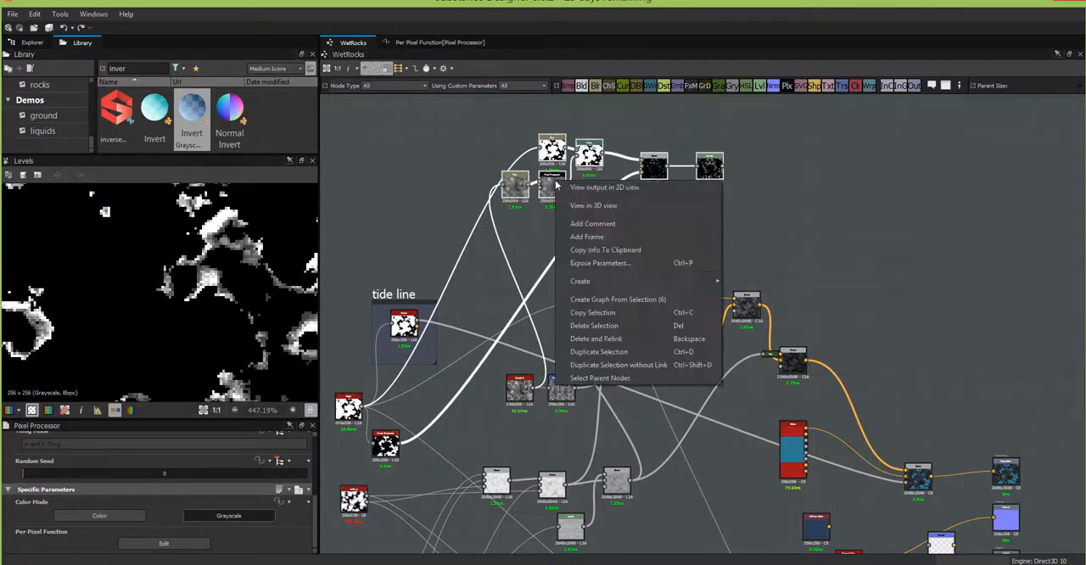
{"action": "left_click", "coordinate": [581, 235]}
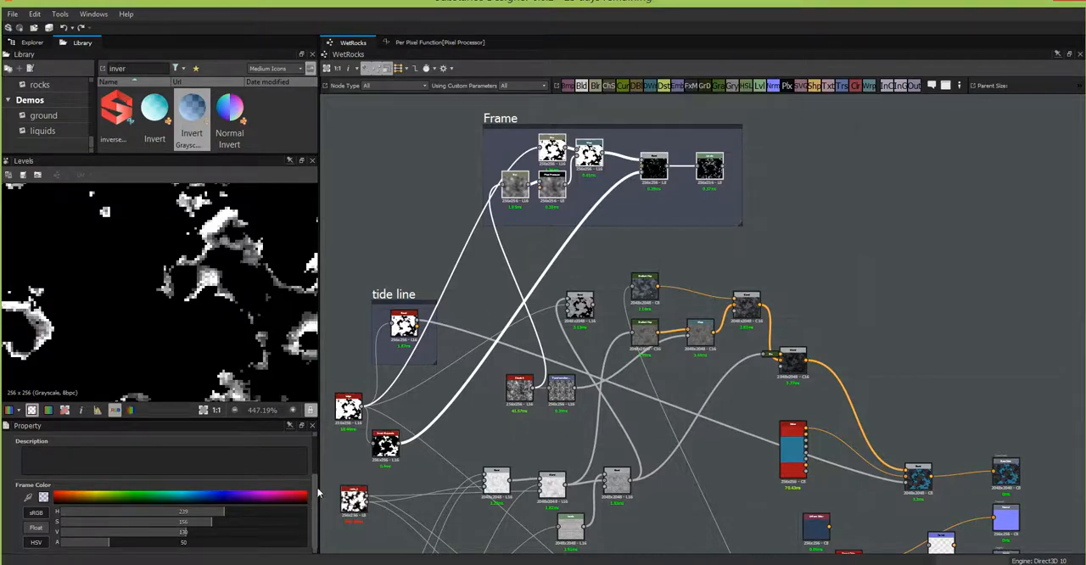
{"action": "scroll", "coordinate": [318, 492], "scroll_direction": "up", "scroll_amount": 3}
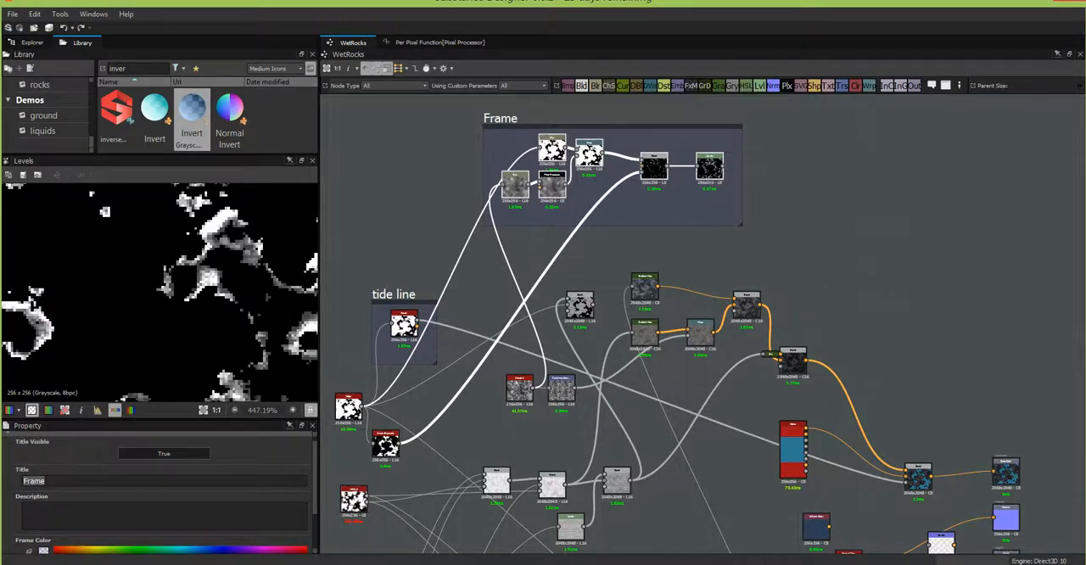
{"action": "type", "text": "foam"}
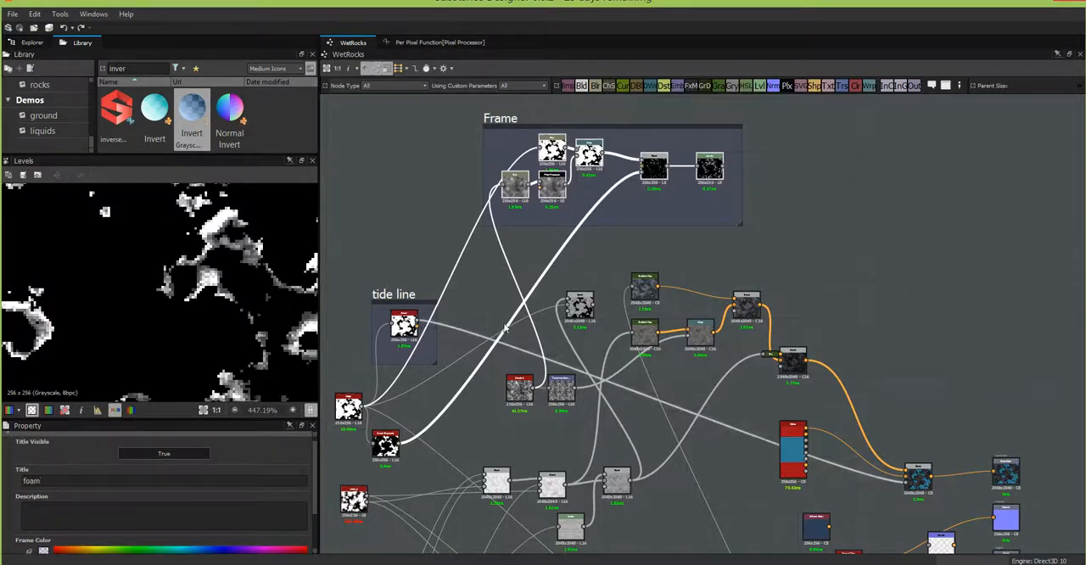
{"action": "left_click", "coordinate": [852, 278]}
Step: Add a Gradient Map node outside the foam frame and feed it from the foam Levels output
{"action": "middle_click_drag", "start_coordinate": [856, 279], "coordinate": [754, 183]}
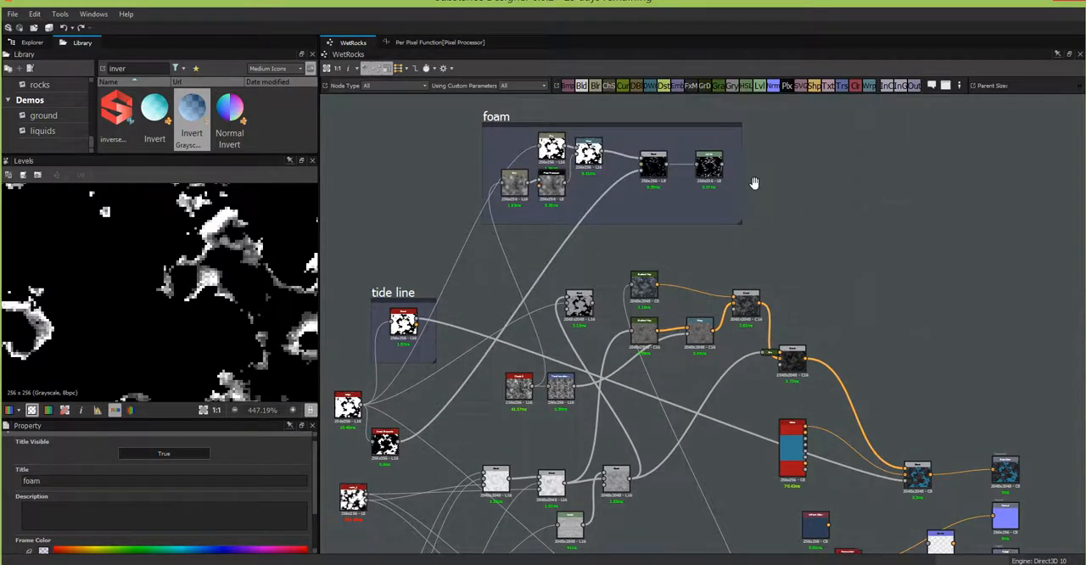
{"action": "middle_click_drag", "start_coordinate": [794, 244], "coordinate": [794, 286]}
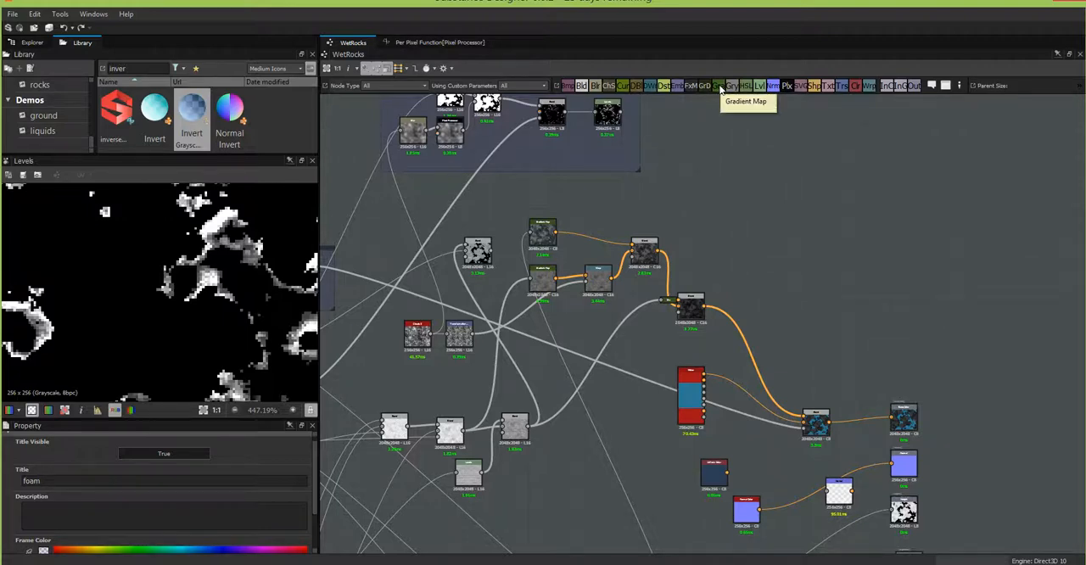
{"action": "left_click_drag", "start_coordinate": [719, 89], "coordinate": [775, 193]}
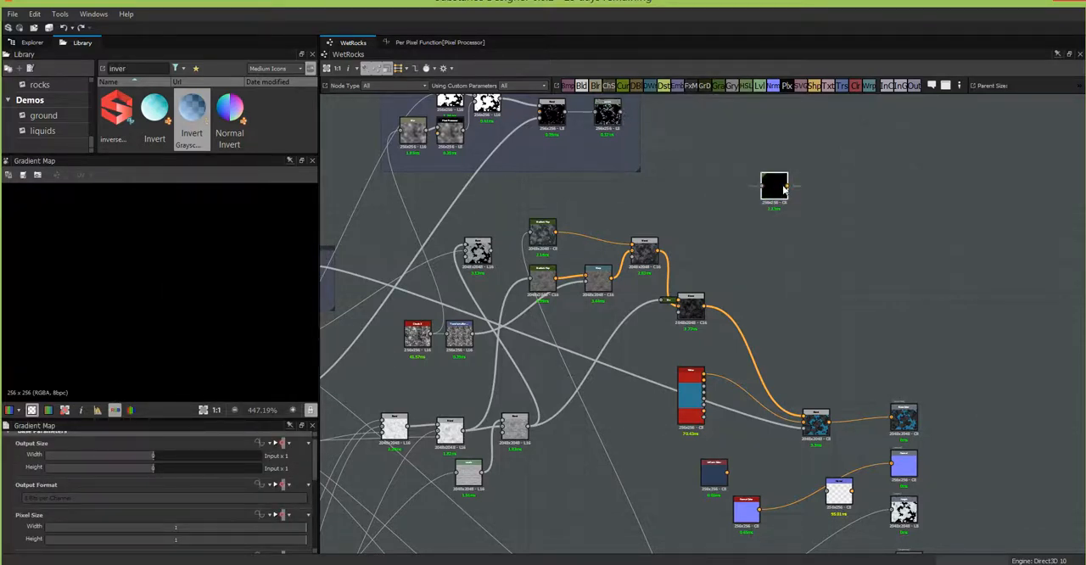
{"action": "left_click_drag", "start_coordinate": [621, 111], "coordinate": [791, 199]}
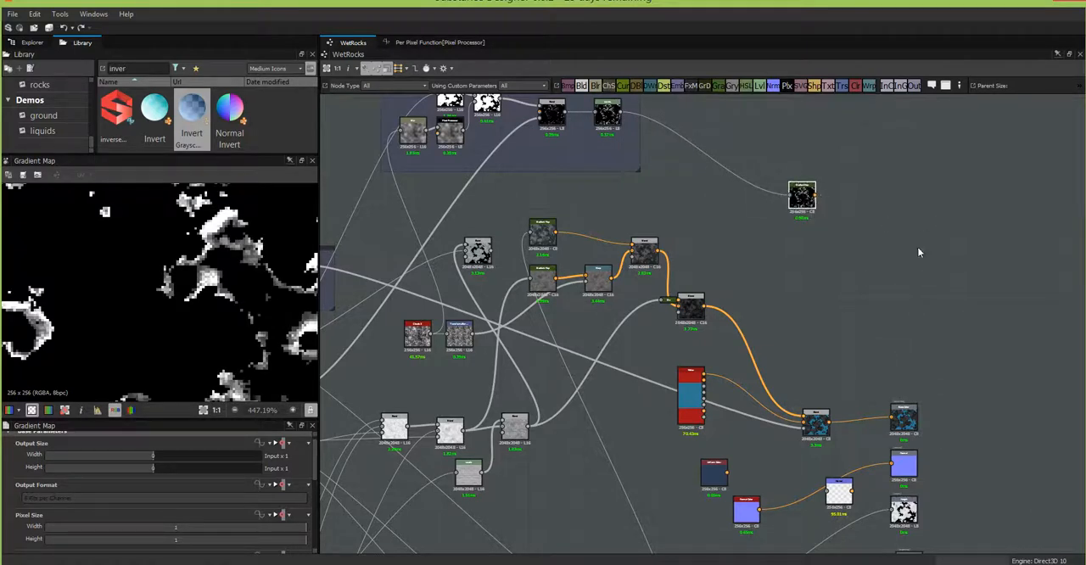
Step: Move the graph window aside and switch to the Chrome window showing the seaweed image search
{"action": "left_click_drag", "start_coordinate": [952, 12], "coordinate": [547, 14]}
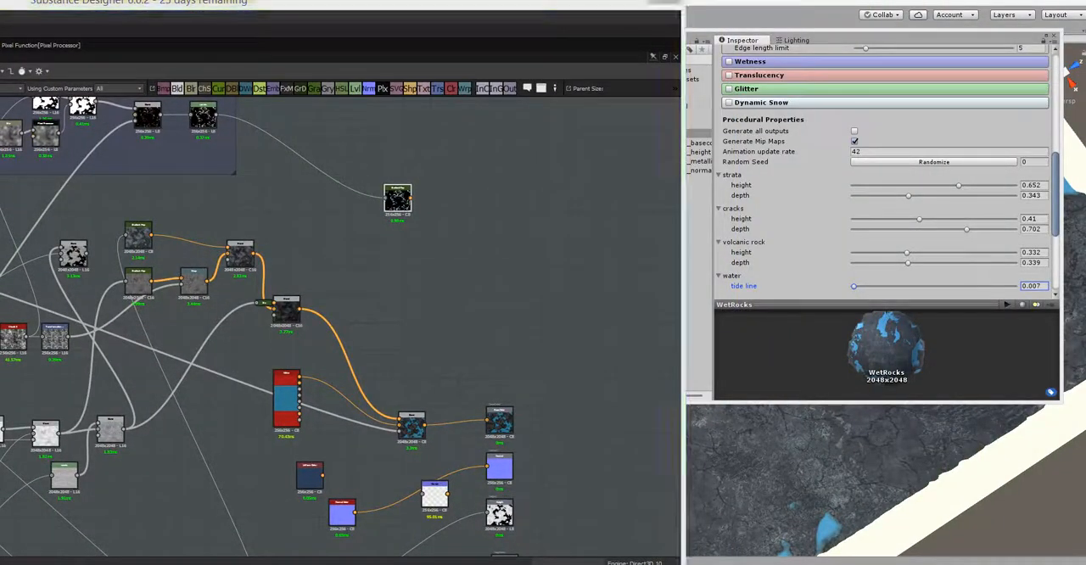
{"action": "mouse_move", "coordinate": [243, 559]}
{"action": "left_click", "coordinate": [244, 526]}
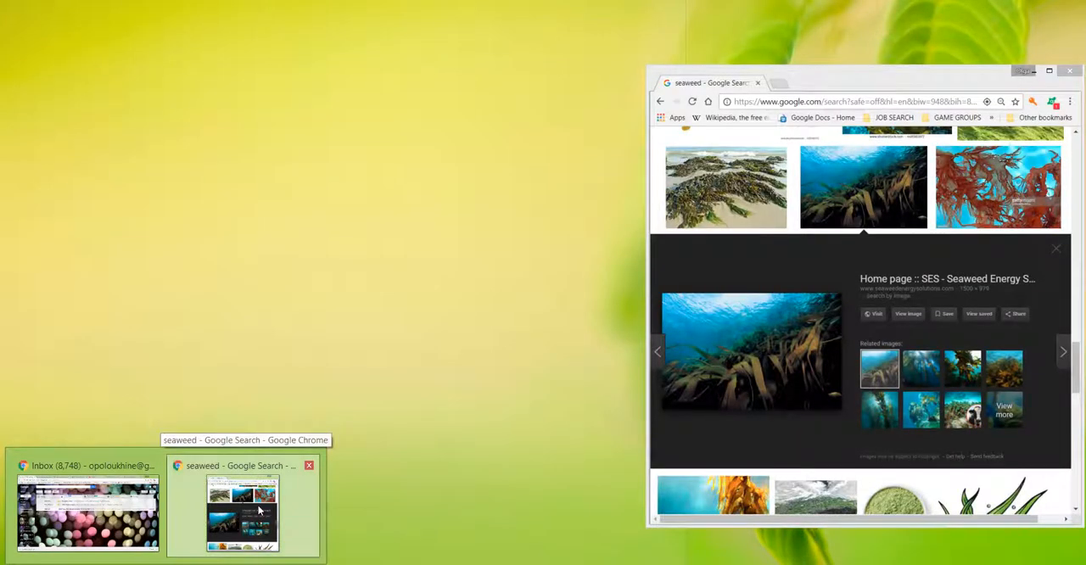
{"action": "left_click", "coordinate": [243, 526]}
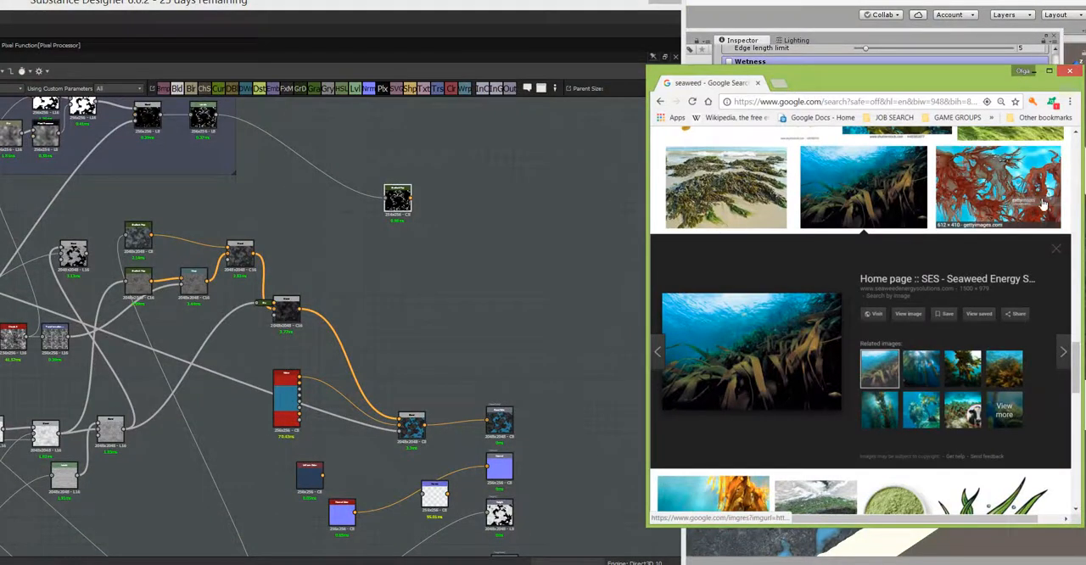
Step: Search Google Images for "sea foam" and preview the green sea water foam texture from the luGher Texture Library
{"action": "left_click_drag", "start_coordinate": [1083, 339], "coordinate": [1067, 124]}
{"action": "double_click", "coordinate": [761, 145]}
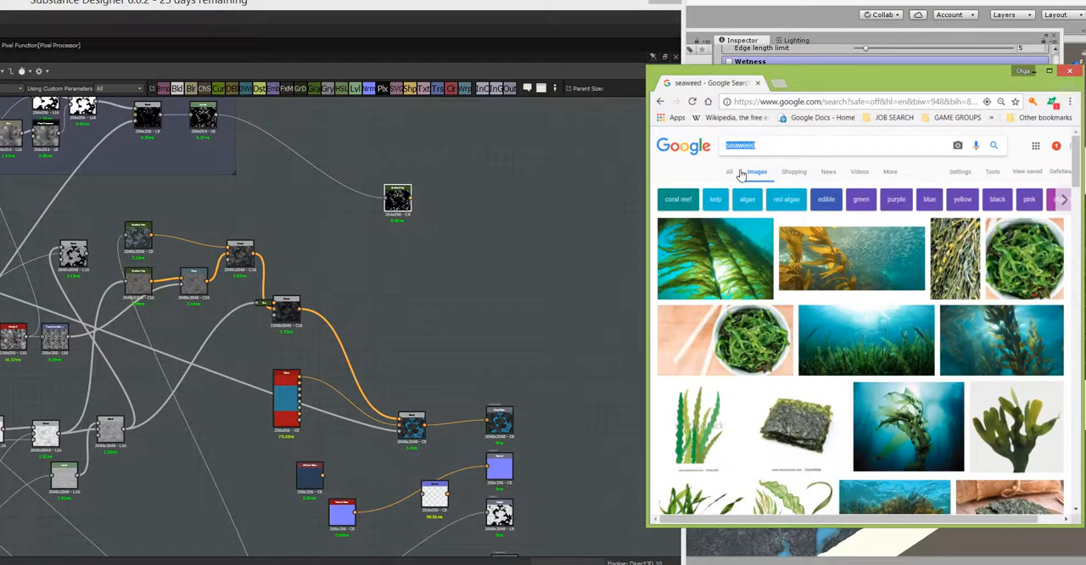
{"action": "type", "text": "sea f"}
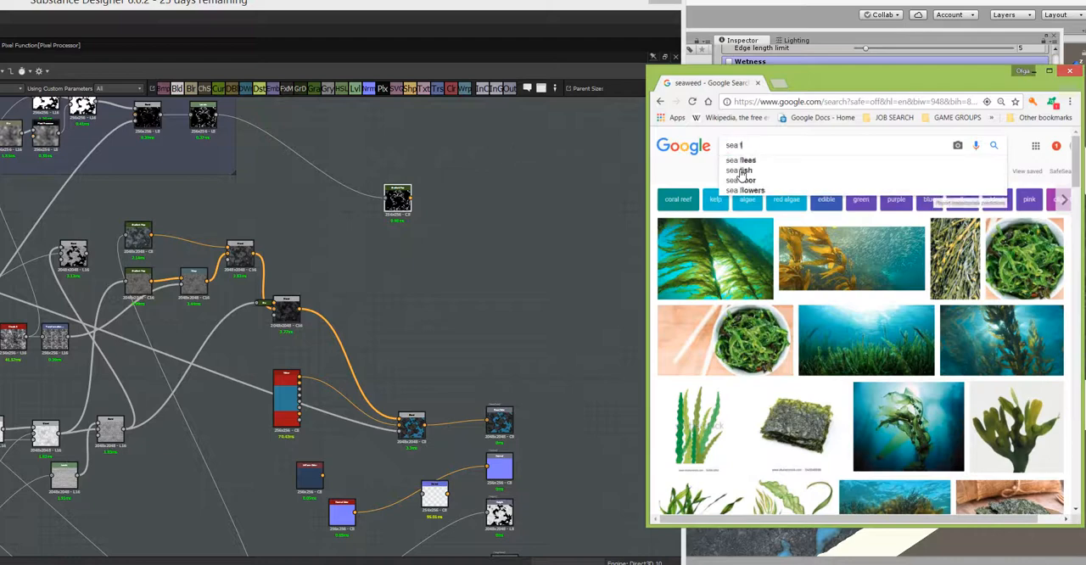
{"action": "type", "text": "oam"}
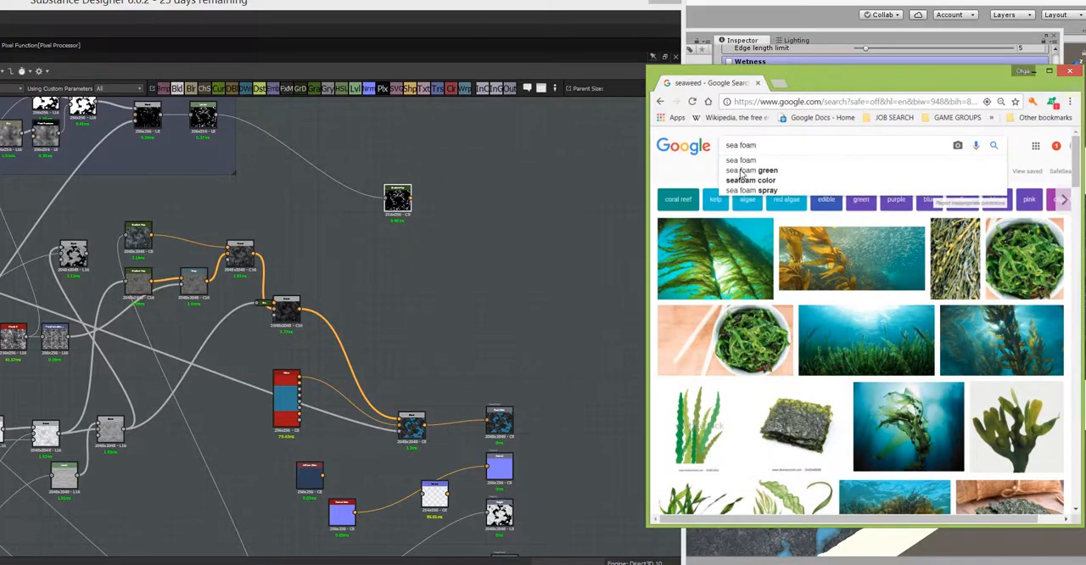
{"action": "key", "text": "Return"}
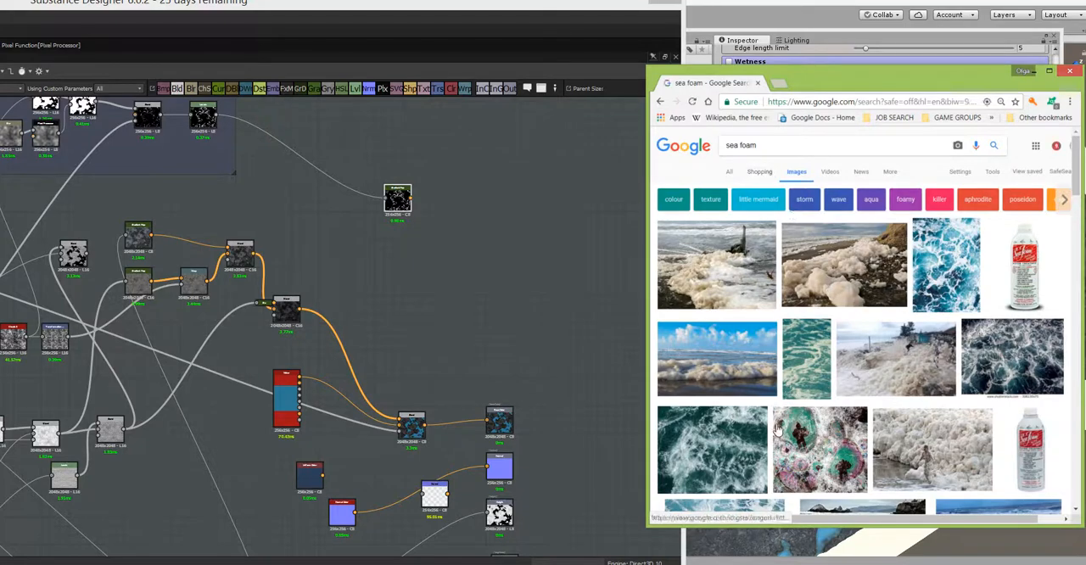
{"action": "left_click", "coordinate": [712, 456]}
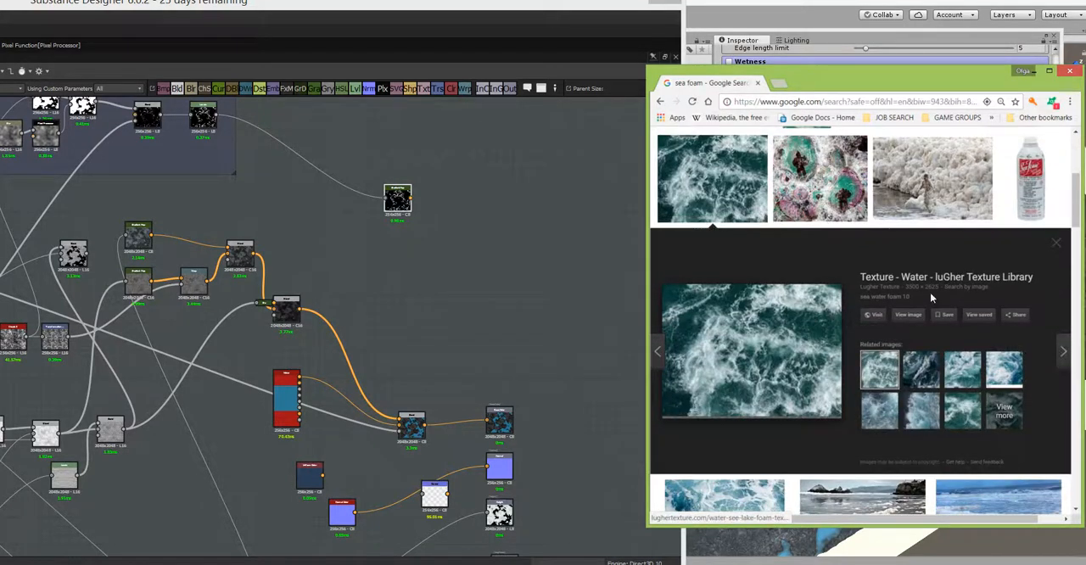
Step: Switch back to Substance Designer and open the Gradient Editor for the new foam Gradient Map, keeping it over the graph
{"action": "left_click", "coordinate": [319, 44]}
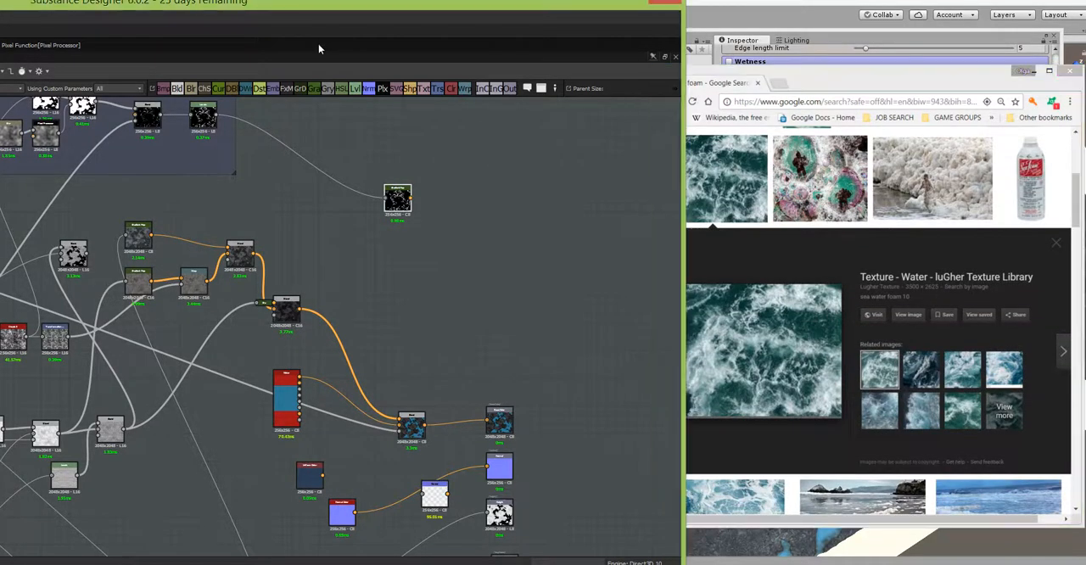
{"action": "left_click_drag", "start_coordinate": [336, 4], "coordinate": [611, 1]}
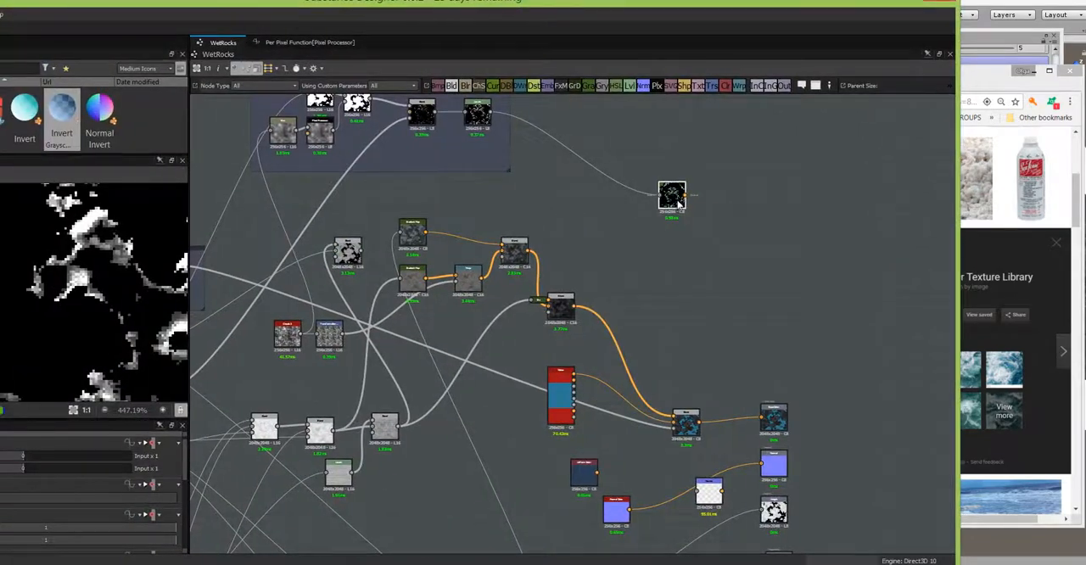
{"action": "scroll", "coordinate": [102, 492], "scroll_direction": "down", "scroll_amount": 3}
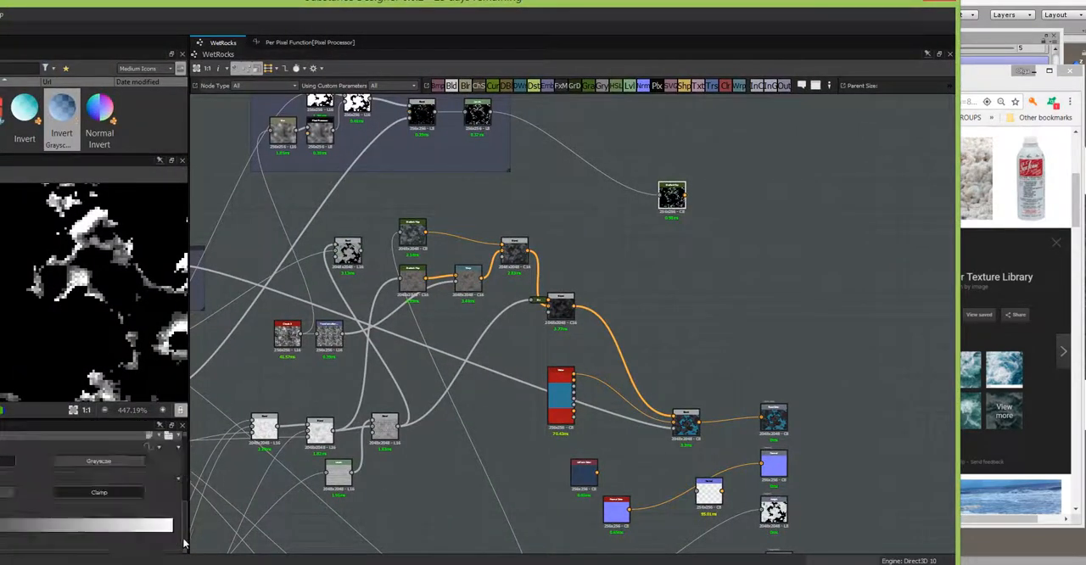
{"action": "left_click", "coordinate": [146, 542]}
{"action": "left_click_drag", "start_coordinate": [610, 163], "coordinate": [406, 178]}
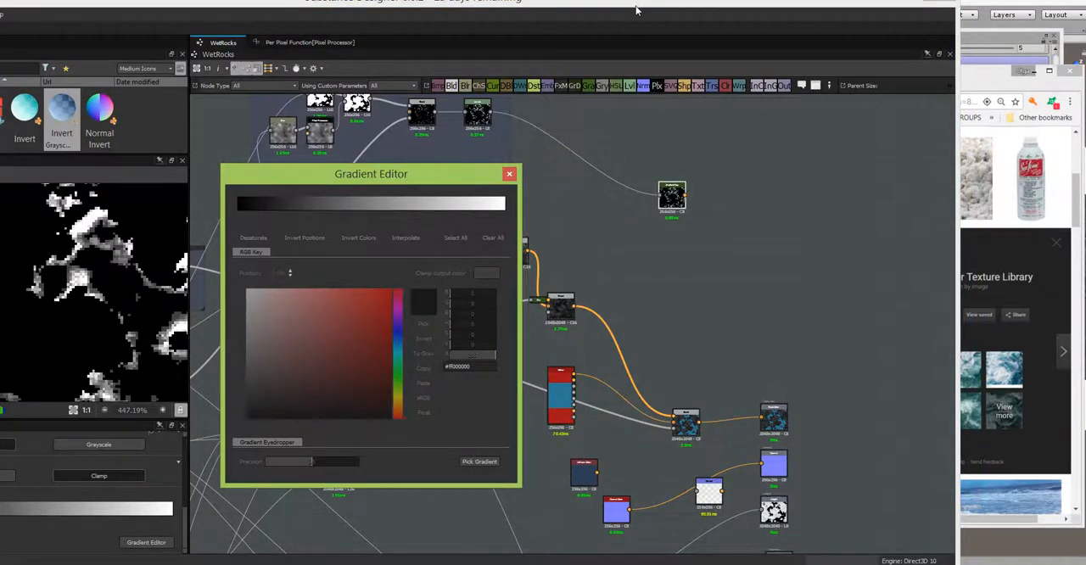
{"action": "left_click_drag", "start_coordinate": [561, 1], "coordinate": [179, 0]}
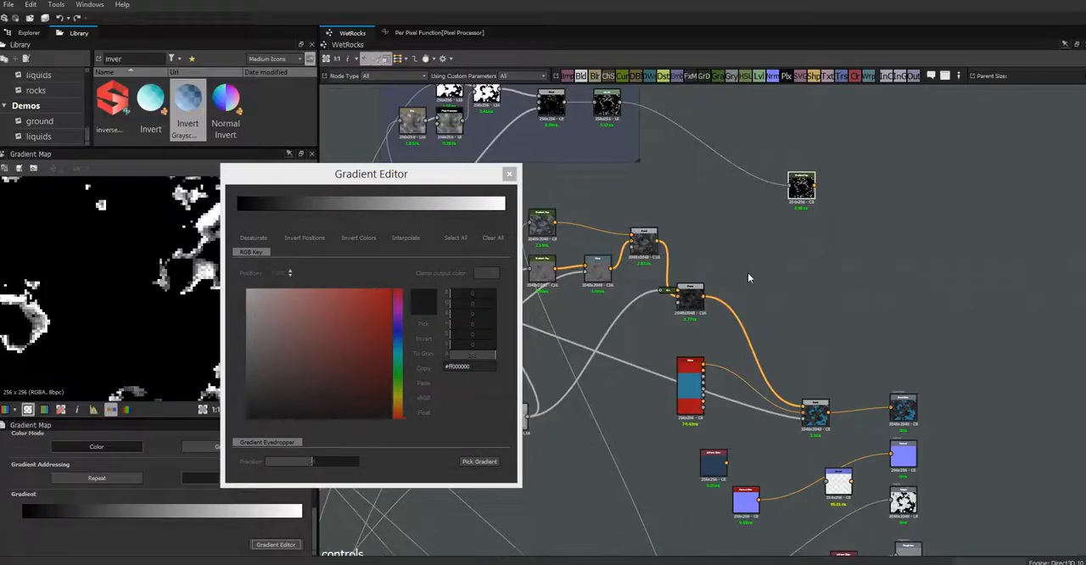
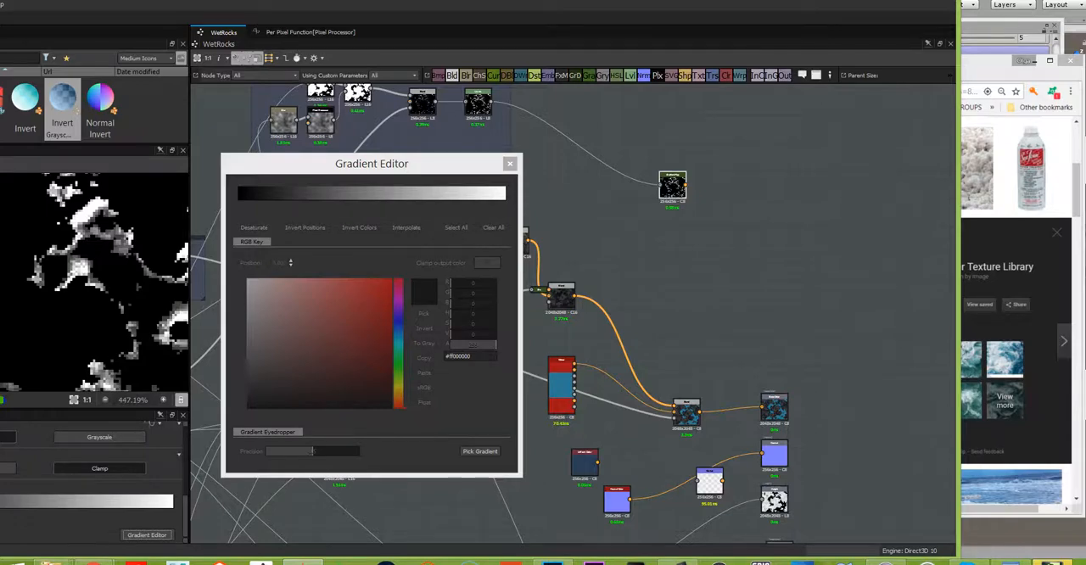
Step: Sample the foam Gradient Map's colors from the sea foam photo in Chrome with the gradient eyedropper and close the Gradient Editor
{"action": "left_click", "coordinate": [893, 6]}
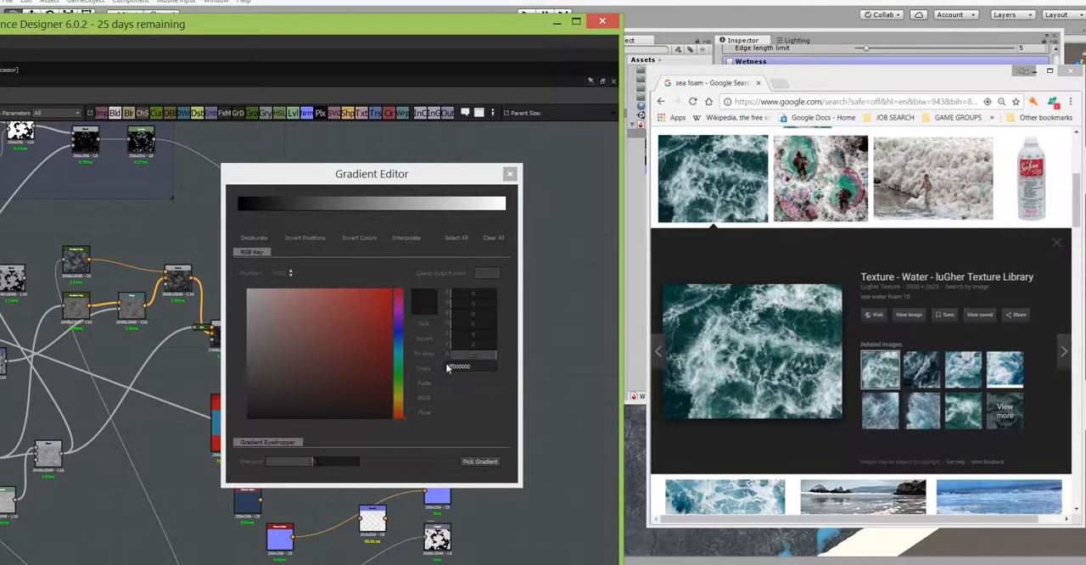
{"action": "left_click", "coordinate": [471, 462]}
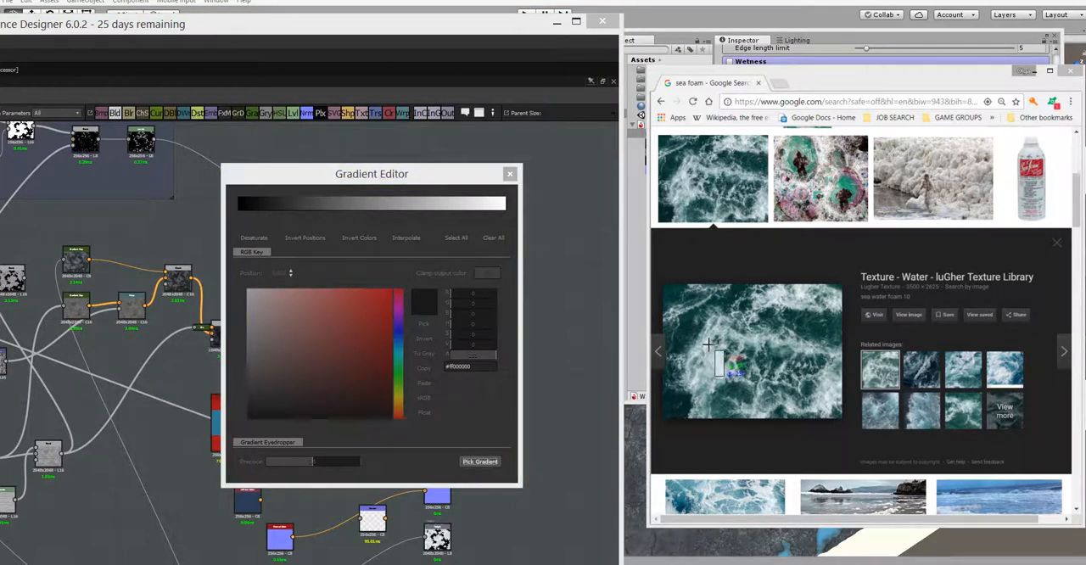
{"action": "left_click_drag", "start_coordinate": [707, 341], "coordinate": [726, 381]}
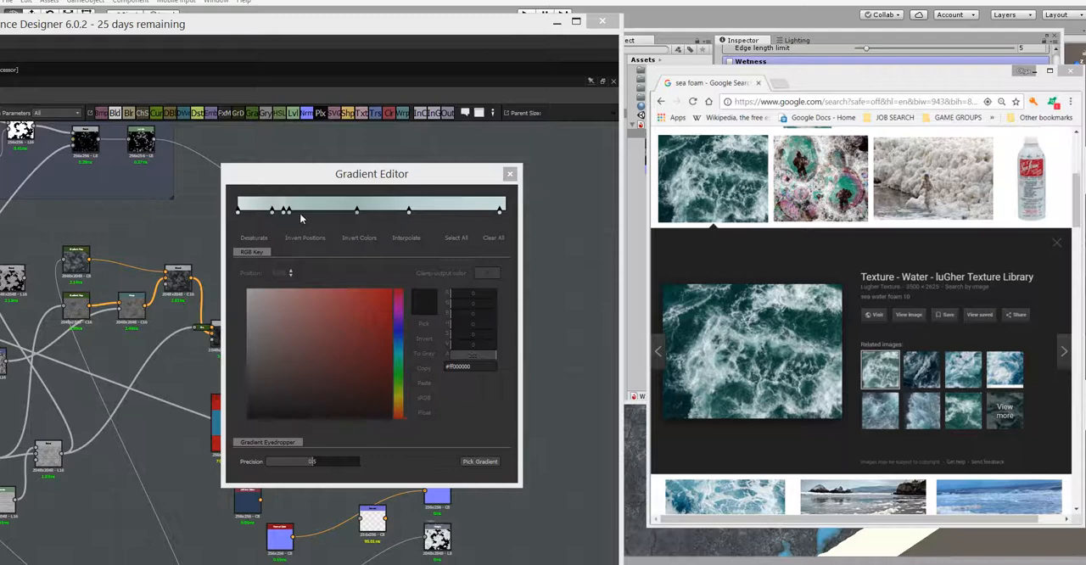
{"action": "left_click_drag", "start_coordinate": [429, 25], "coordinate": [900, 2]}
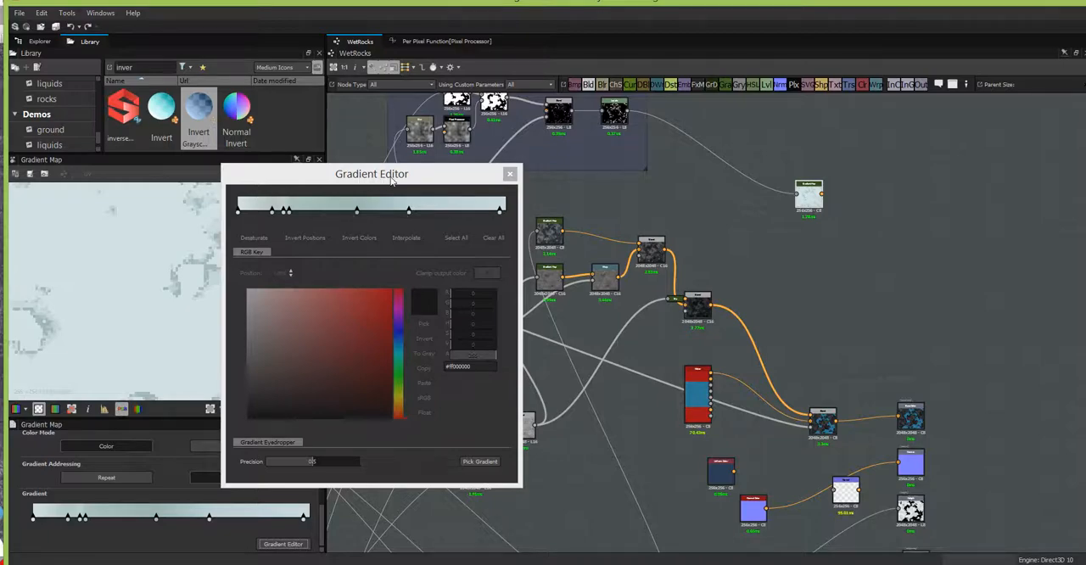
{"action": "left_click_drag", "start_coordinate": [431, 180], "coordinate": [383, 250]}
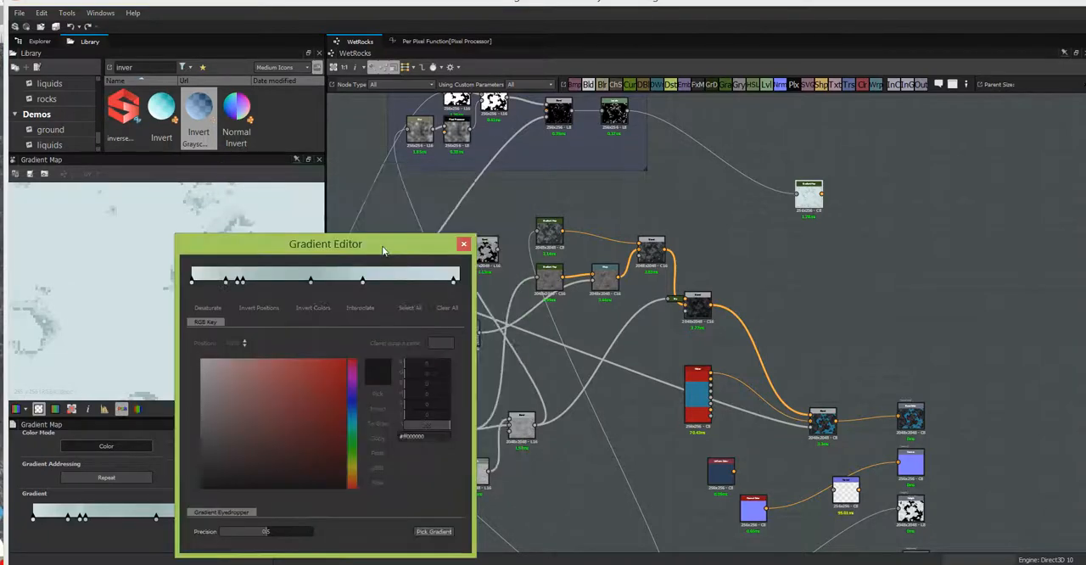
{"action": "left_click", "coordinate": [462, 246]}
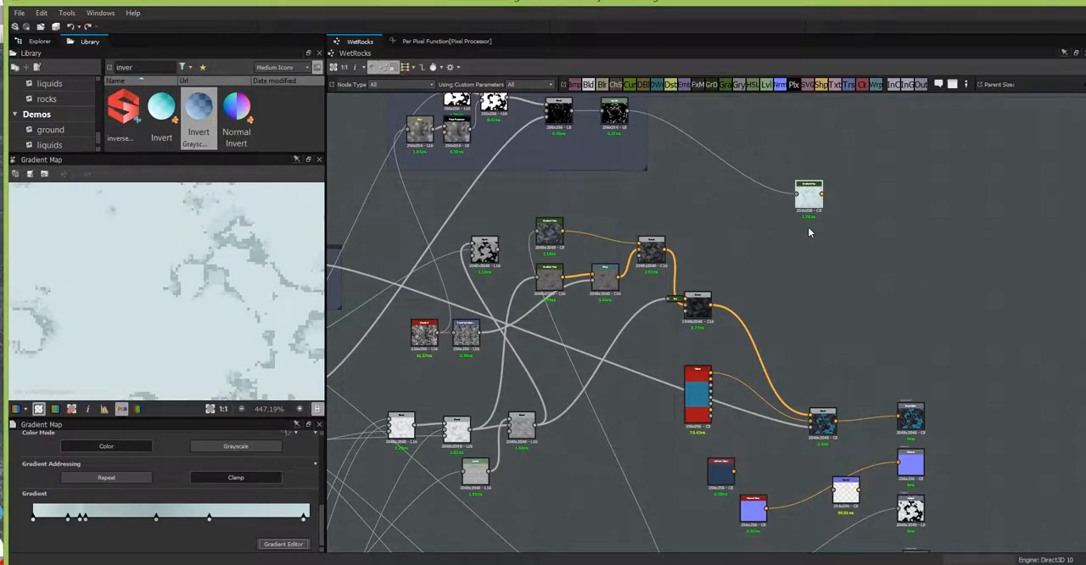
Step: Add a Blend node beside the foam Gradient Map, with the Gradient Map as foreground and the Water node's base color as background
{"action": "scroll", "coordinate": [808, 232], "scroll_direction": "up", "scroll_amount": 2}
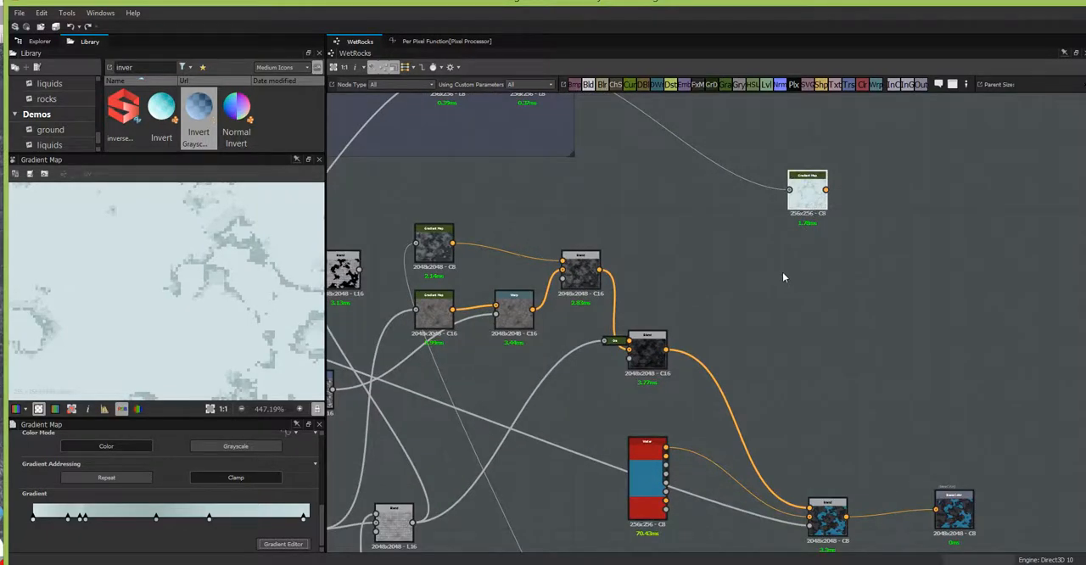
{"action": "left_click_drag", "start_coordinate": [817, 201], "coordinate": [797, 255]}
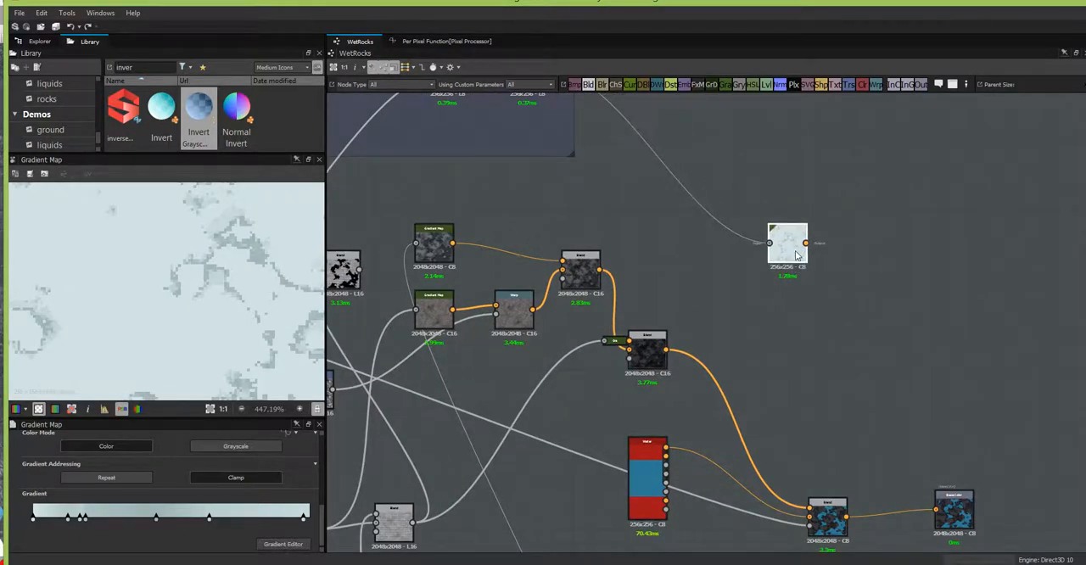
{"action": "scroll", "coordinate": [797, 254], "scroll_direction": "down", "scroll_amount": 3}
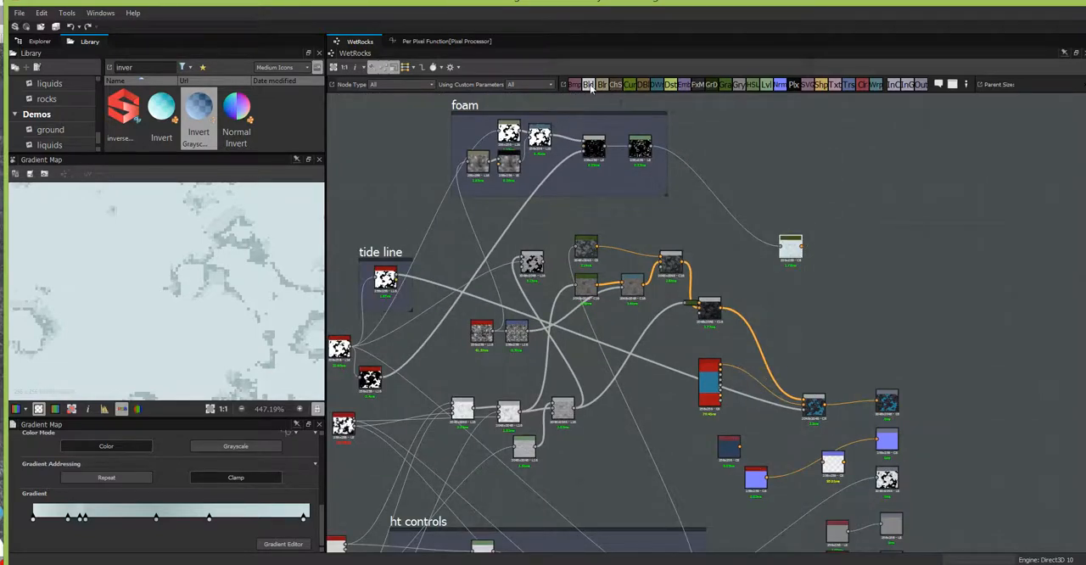
{"action": "left_click_drag", "start_coordinate": [588, 85], "coordinate": [849, 267]}
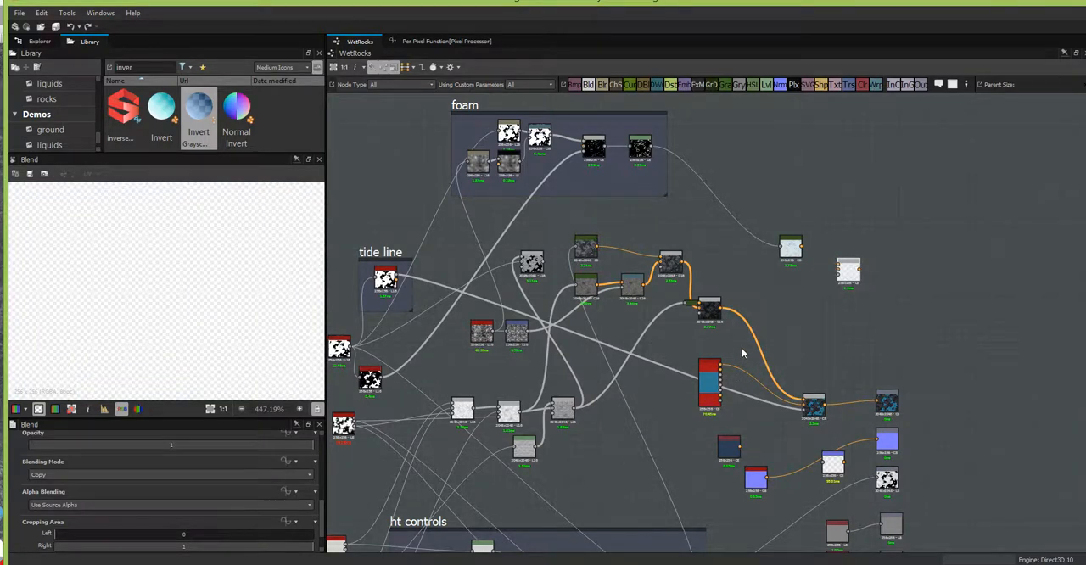
{"action": "scroll", "coordinate": [741, 348], "scroll_direction": "up", "scroll_amount": 2}
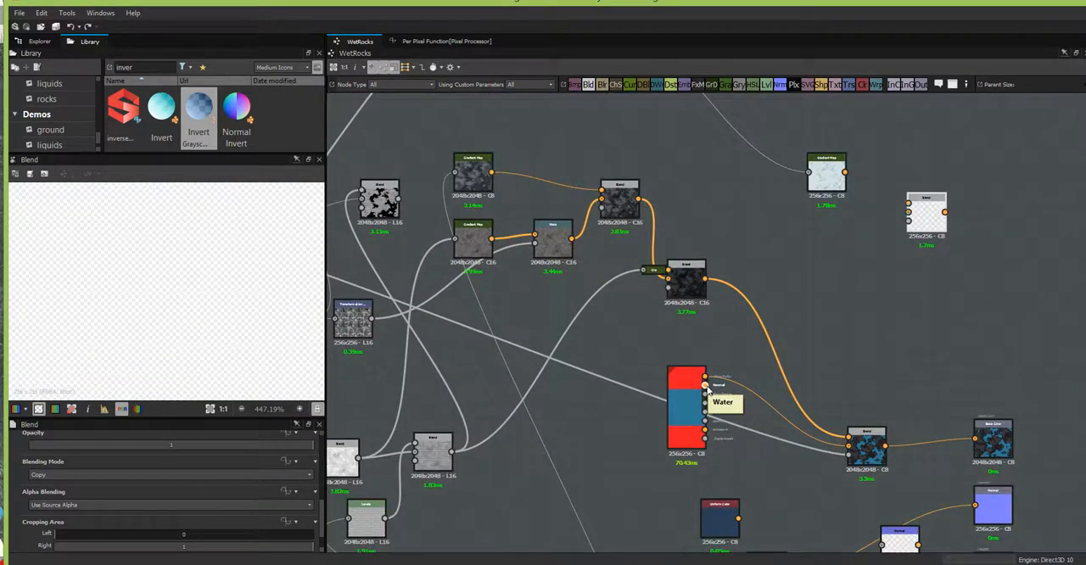
{"action": "left_click_drag", "start_coordinate": [706, 377], "coordinate": [897, 219]}
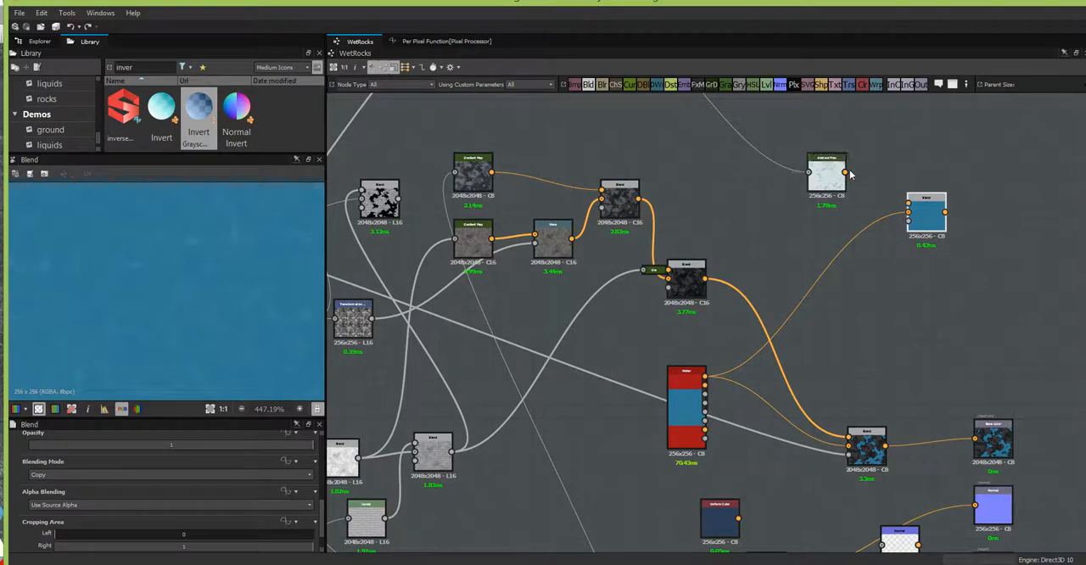
{"action": "left_click_drag", "start_coordinate": [902, 200], "coordinate": [906, 204]}
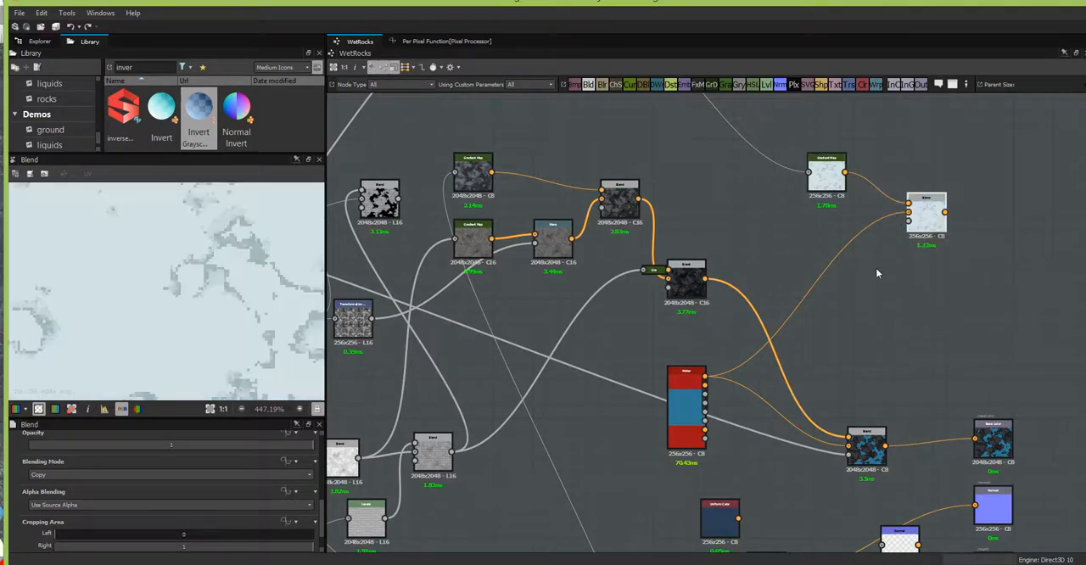
Step: Connect the foam Levels output to the new Blend's opacity input and check the foam over the water in the preview
{"action": "scroll", "coordinate": [876, 274], "scroll_direction": "down", "scroll_amount": 3}
{"action": "scroll", "coordinate": [843, 284], "scroll_direction": "down", "scroll_amount": 1}
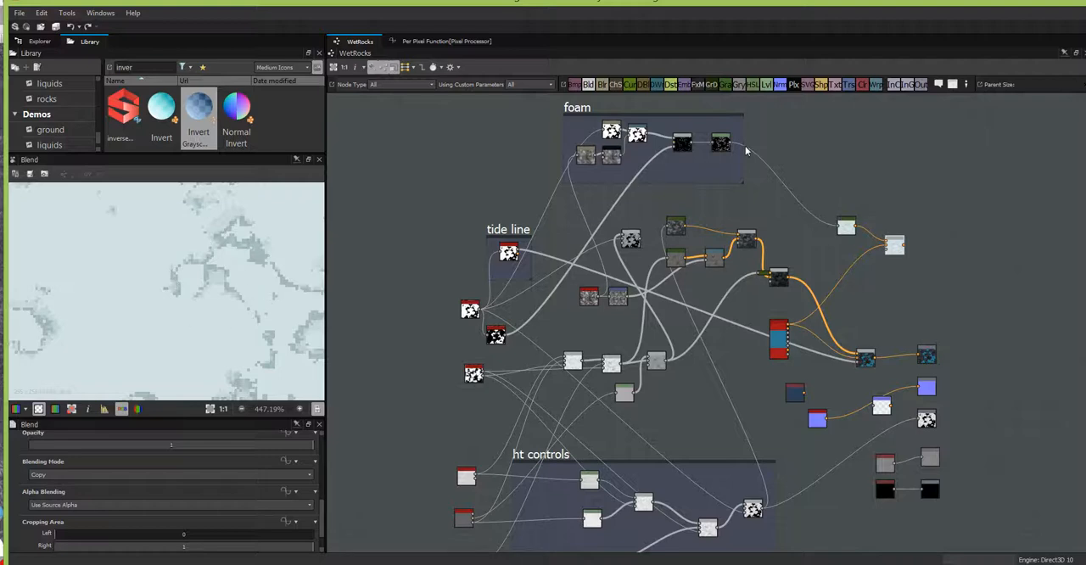
{"action": "left_click_drag", "start_coordinate": [878, 259], "coordinate": [887, 249]}
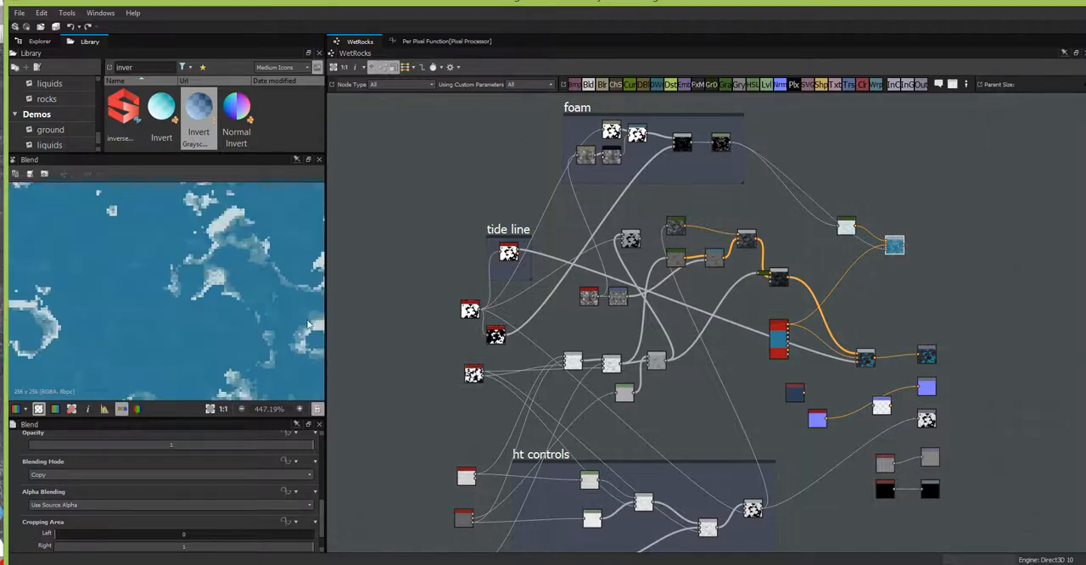
{"action": "middle_click_drag", "start_coordinate": [214, 312], "coordinate": [215, 153]}
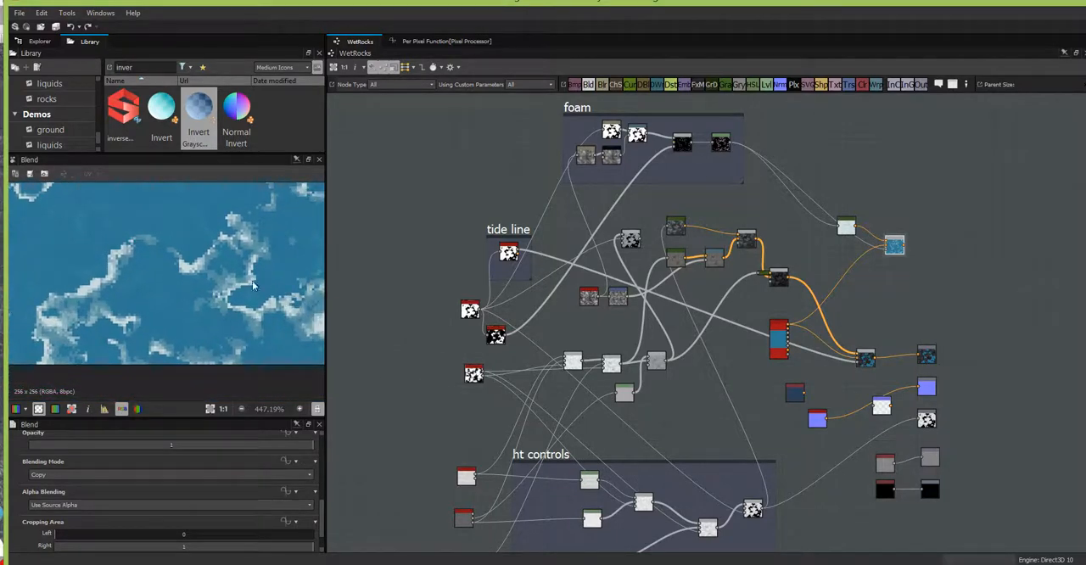
Step: Place the foam Blend between the Water node and the final color Blend, and feed it into the final Blend's background input
{"action": "left_click_drag", "start_coordinate": [897, 247], "coordinate": [858, 317]}
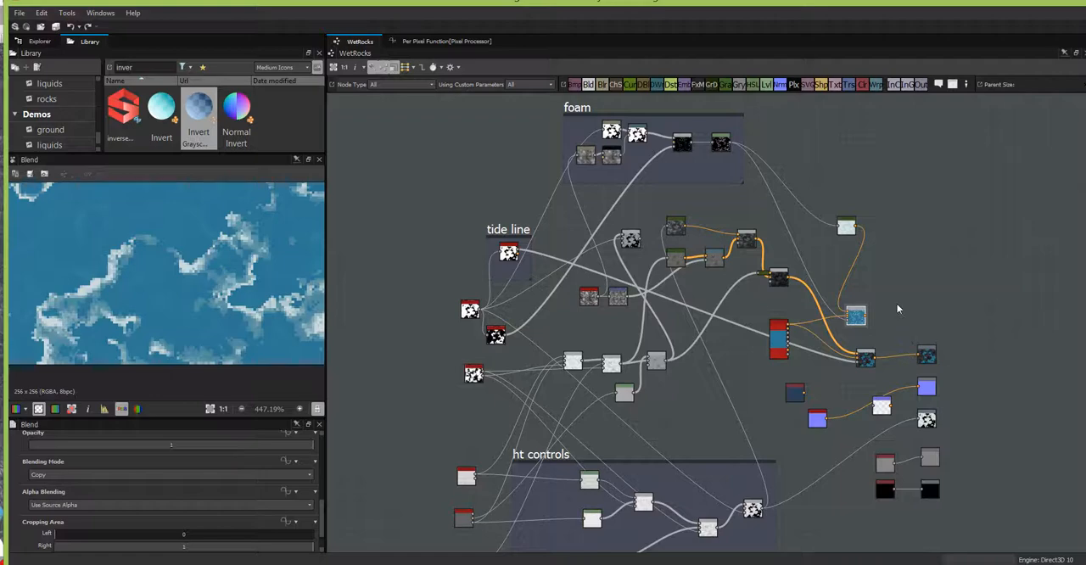
{"action": "scroll", "coordinate": [896, 308], "scroll_direction": "up", "scroll_amount": 3}
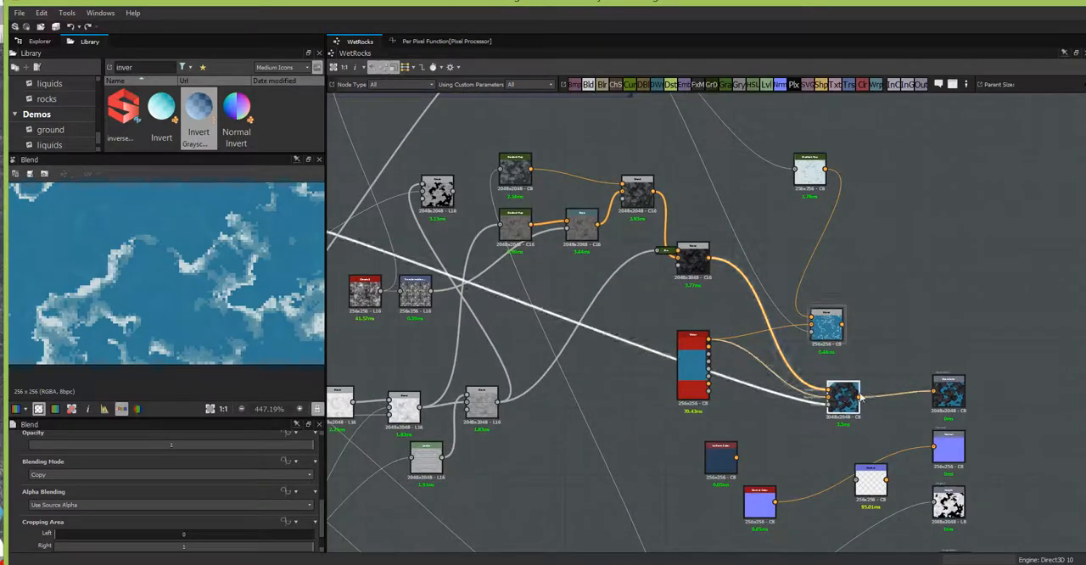
{"action": "left_click_drag", "start_coordinate": [842, 392], "coordinate": [881, 390]}
{"action": "left_click_drag", "start_coordinate": [828, 327], "coordinate": [772, 371]}
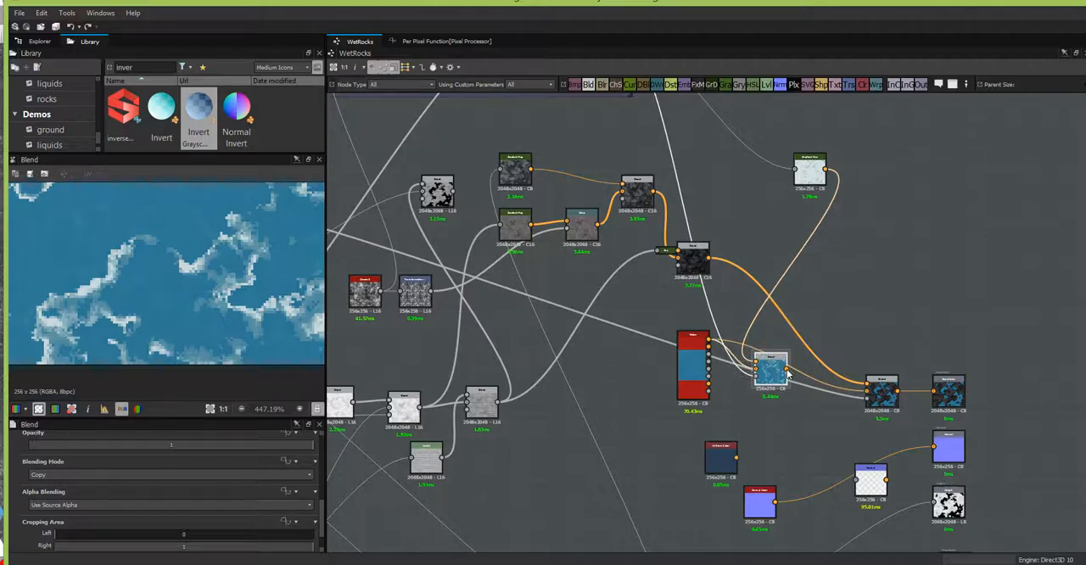
{"action": "left_click_drag", "start_coordinate": [851, 387], "coordinate": [867, 392]}
Step: Preview the final color Blend fitted to the view and examine the foam edges where water meets rock
{"action": "double_click", "coordinate": [882, 393]}
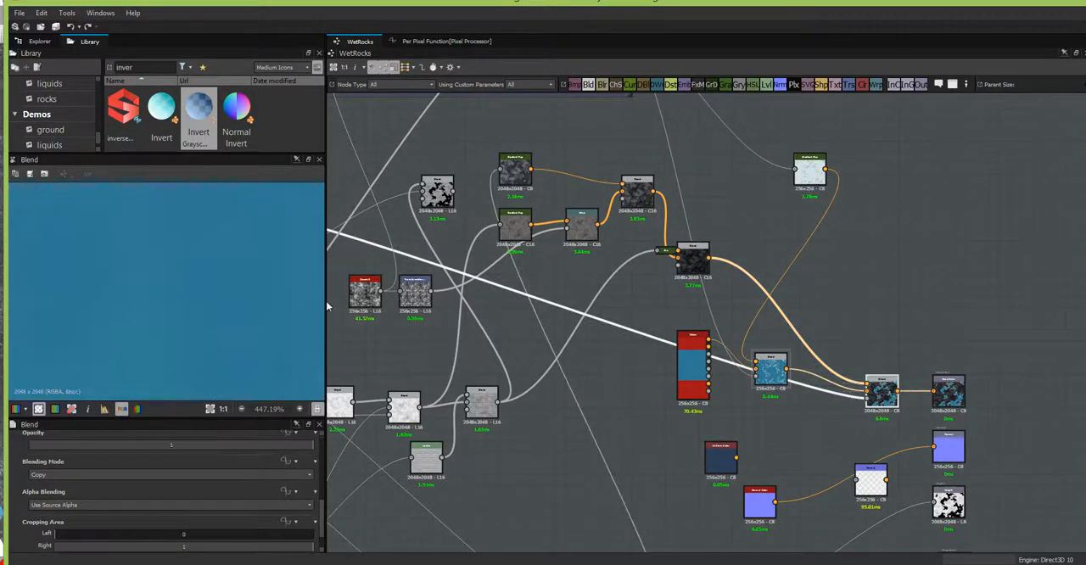
{"action": "left_click", "coordinate": [209, 409]}
{"action": "scroll", "coordinate": [218, 343], "scroll_direction": "up", "scroll_amount": 4}
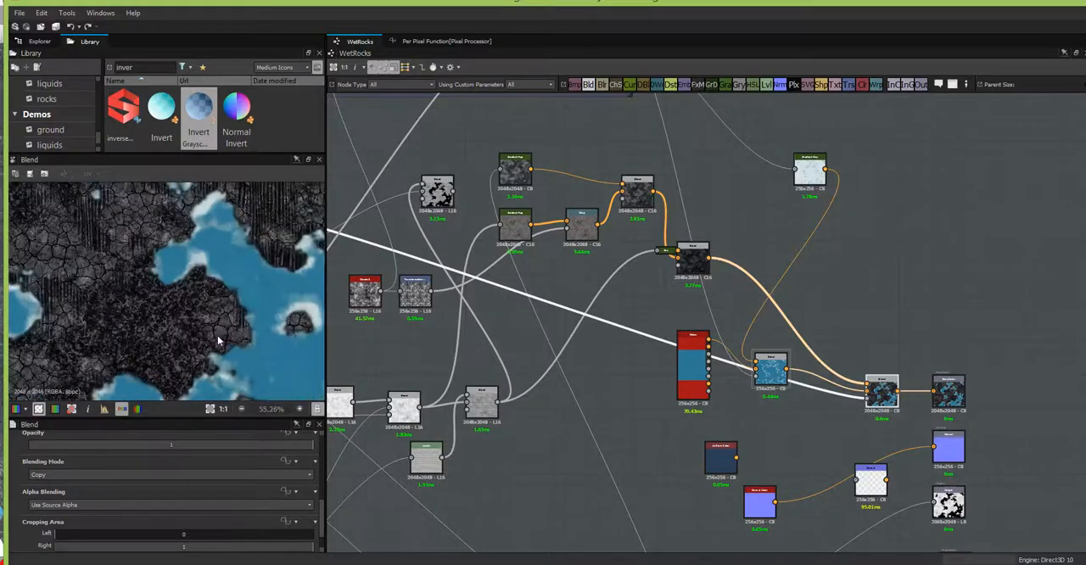
{"action": "scroll", "coordinate": [218, 341], "scroll_direction": "up", "scroll_amount": 1}
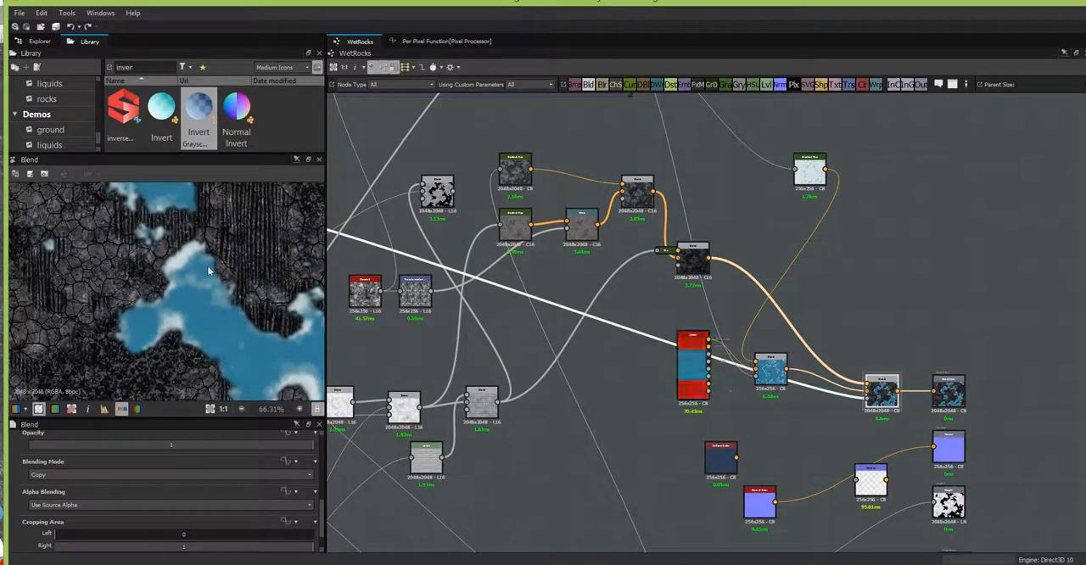
{"action": "middle_click_drag", "start_coordinate": [503, 300], "coordinate": [559, 307]}
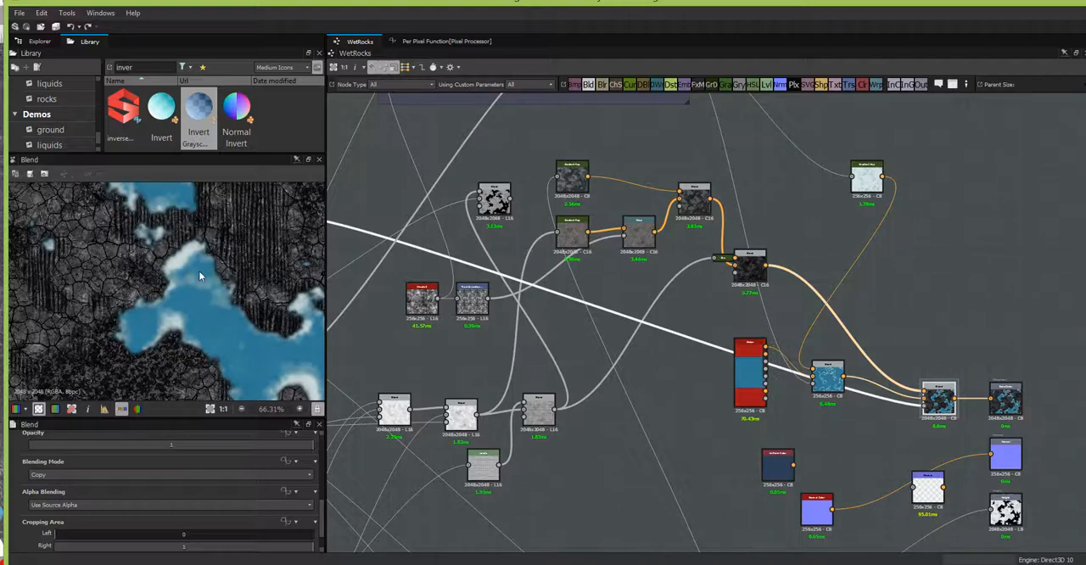
{"action": "middle_click_drag", "start_coordinate": [198, 271], "coordinate": [224, 400]}
{"action": "middle_click_drag", "start_coordinate": [159, 277], "coordinate": [252, 354]}
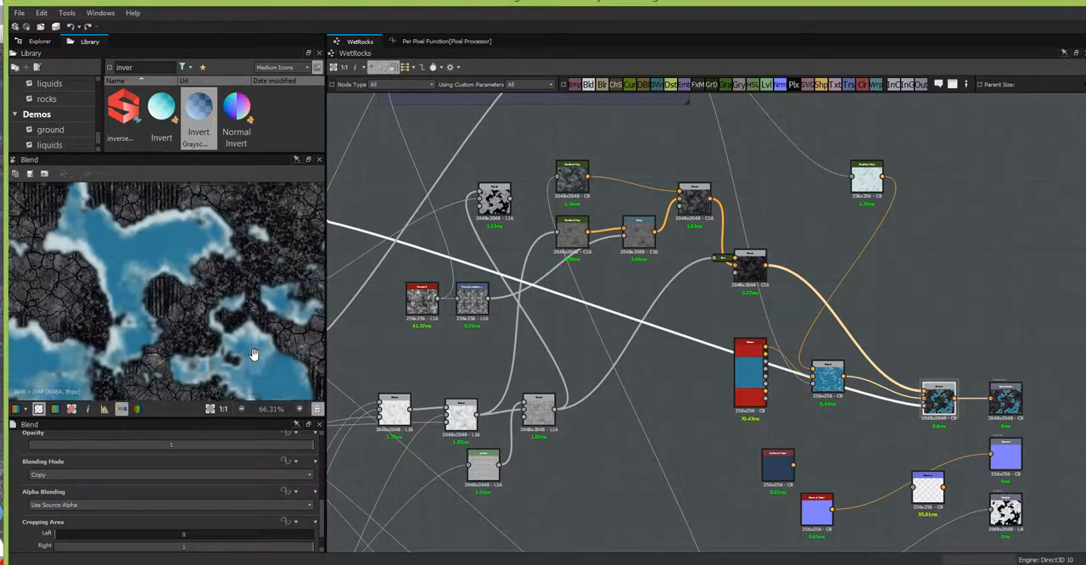
{"action": "middle_click_drag", "start_coordinate": [220, 275], "coordinate": [201, 142]}
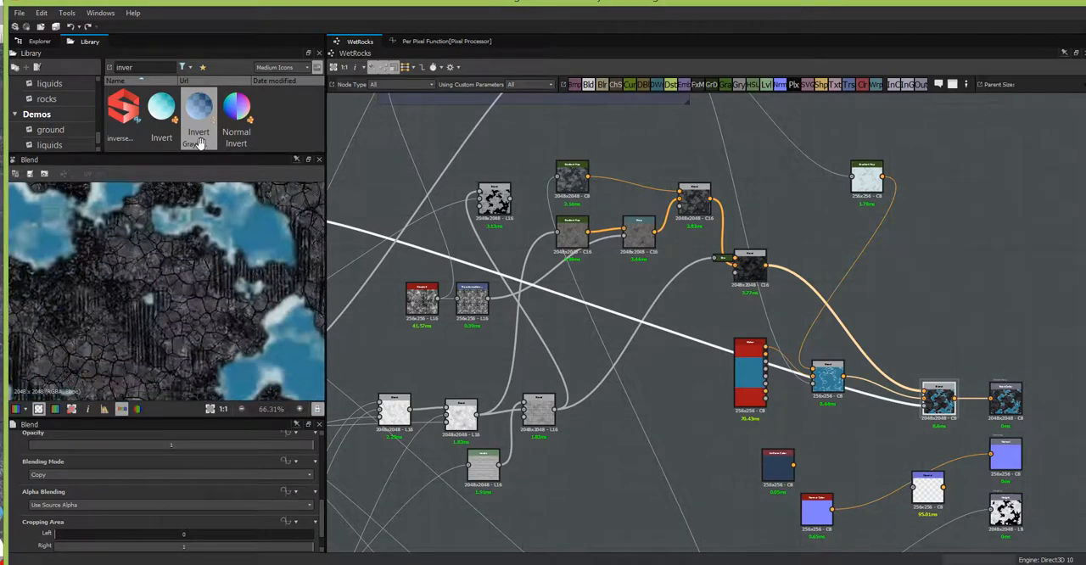
Step: Move the foam Blend closer to the final color Blend and clean the unused nodes out of the graph
{"action": "left_click_drag", "start_coordinate": [827, 377], "coordinate": [861, 388]}
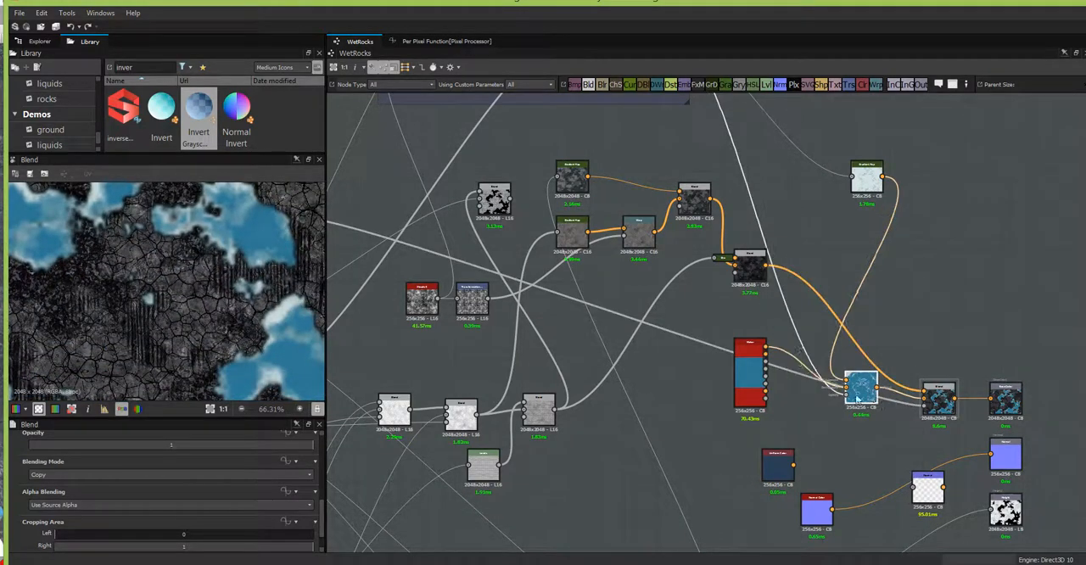
{"action": "middle_click_drag", "start_coordinate": [573, 317], "coordinate": [669, 432]}
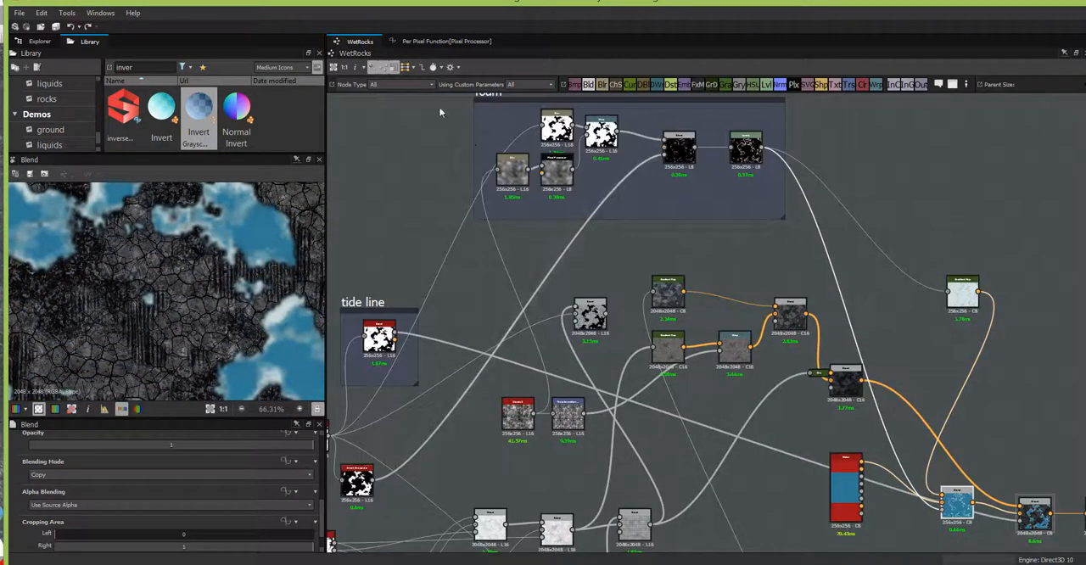
{"action": "left_click", "coordinate": [459, 65]}
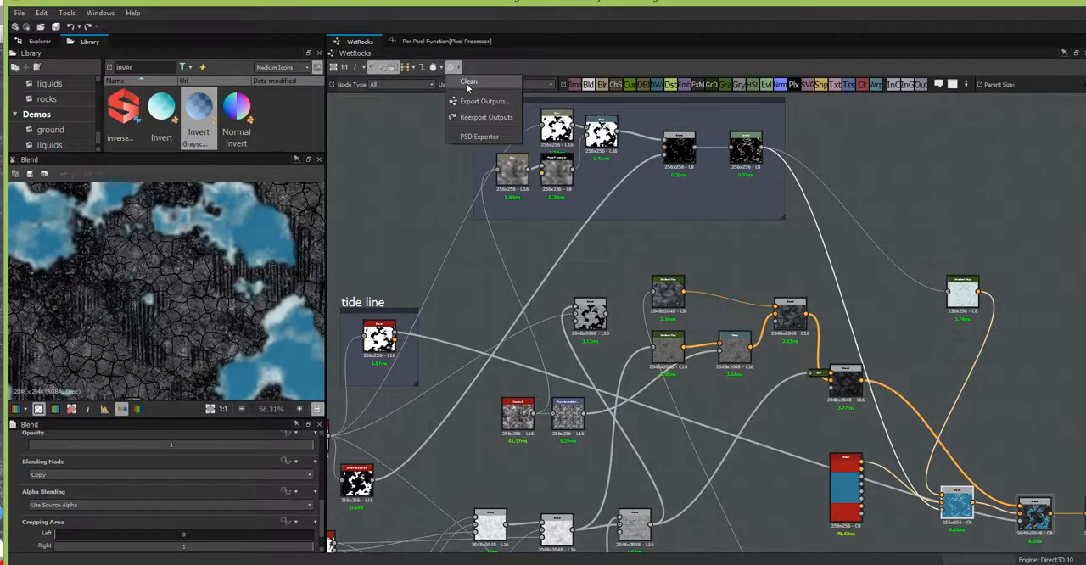
{"action": "left_click", "coordinate": [466, 84]}
Step: Pull the rock color Gradient Map, Warp and Blend nodes closer together into a compact group
{"action": "middle_click_drag", "start_coordinate": [678, 484], "coordinate": [577, 381]}
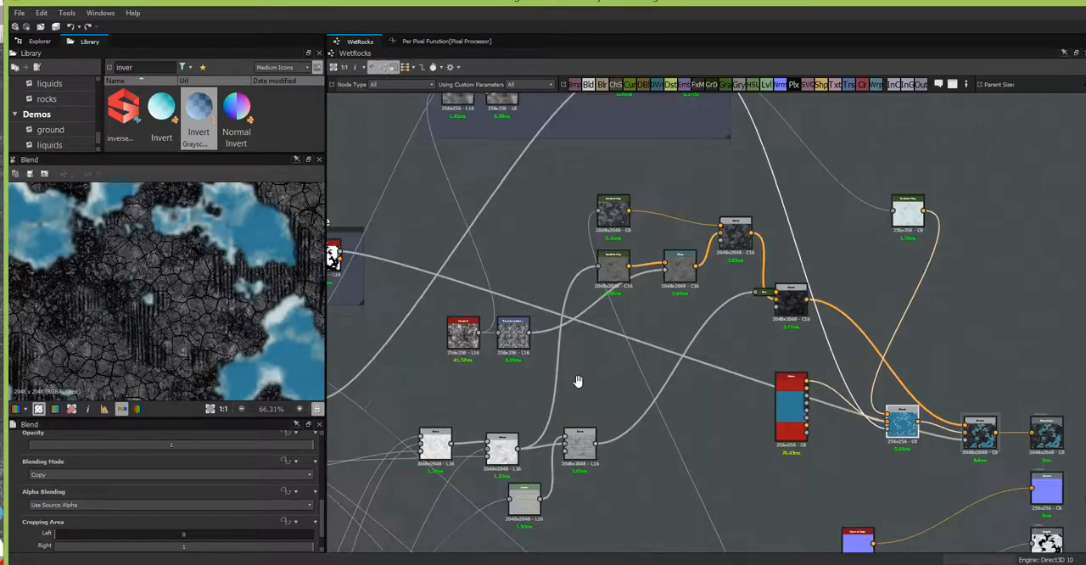
{"action": "left_click_drag", "start_coordinate": [588, 186], "coordinate": [655, 189]}
{"action": "left_click_drag", "start_coordinate": [755, 277], "coordinate": [766, 232]}
Step: Move the Transformation node near the rock color nodes and its source noise node above the tide line frame
{"action": "left_click_drag", "start_coordinate": [392, 298], "coordinate": [480, 339]}
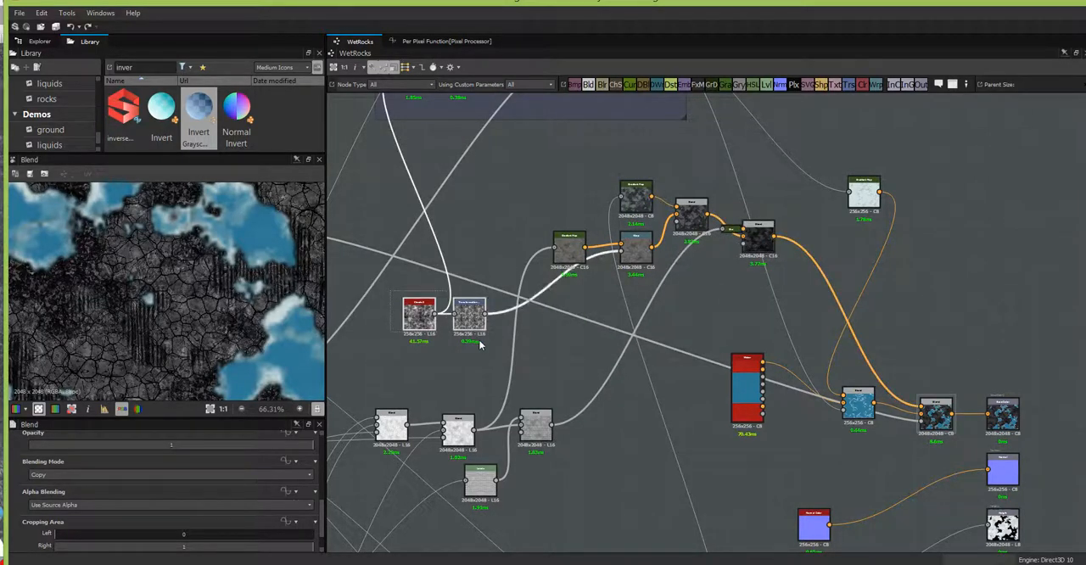
{"action": "left_click_drag", "start_coordinate": [474, 298], "coordinate": [507, 196]}
{"action": "middle_click_drag", "start_coordinate": [498, 329], "coordinate": [838, 419]}
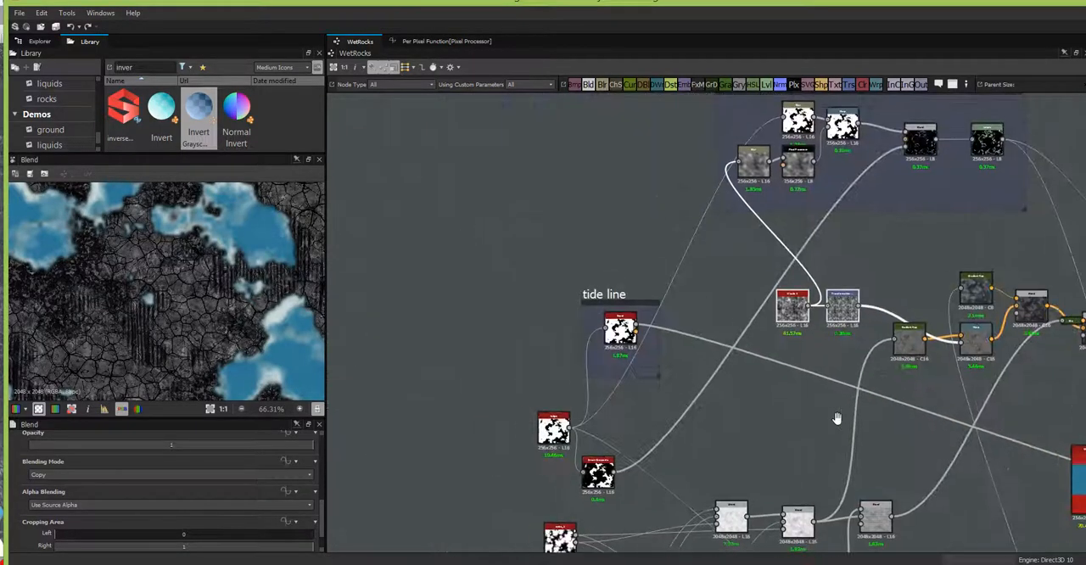
{"action": "left_click_drag", "start_coordinate": [790, 305], "coordinate": [870, 305]}
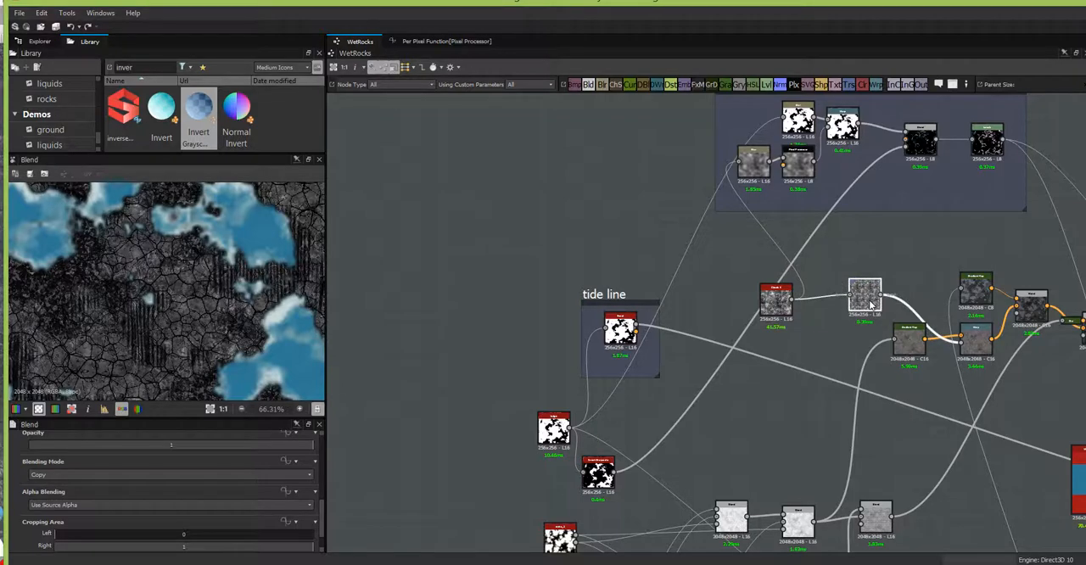
{"action": "left_click_drag", "start_coordinate": [776, 306], "coordinate": [543, 241]}
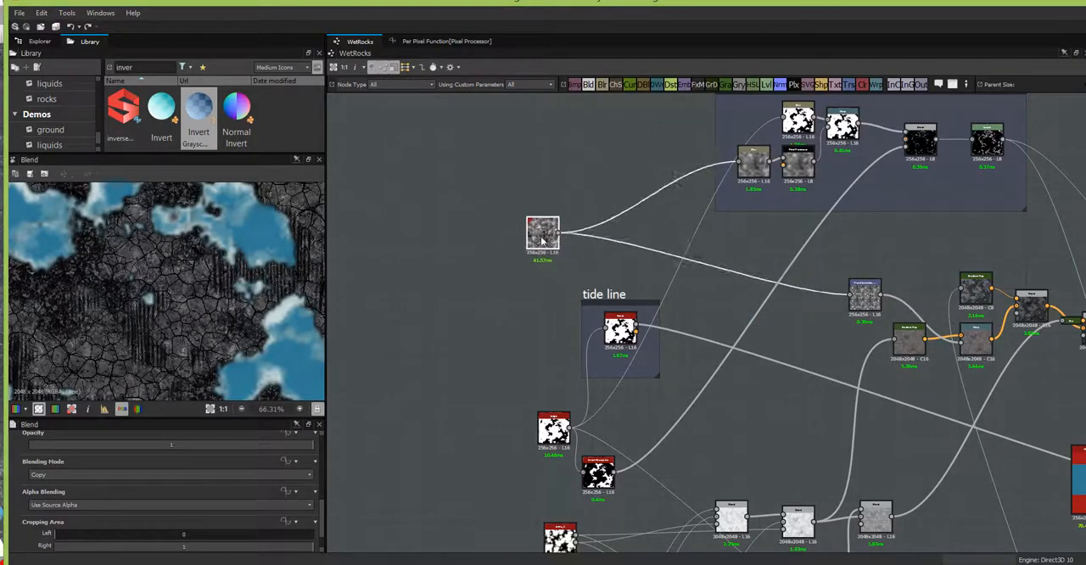
Step: Frame the rock color node group with the title "color" and move the frame beside the tide line frame
{"action": "middle_click_drag", "start_coordinate": [781, 379], "coordinate": [556, 316]}
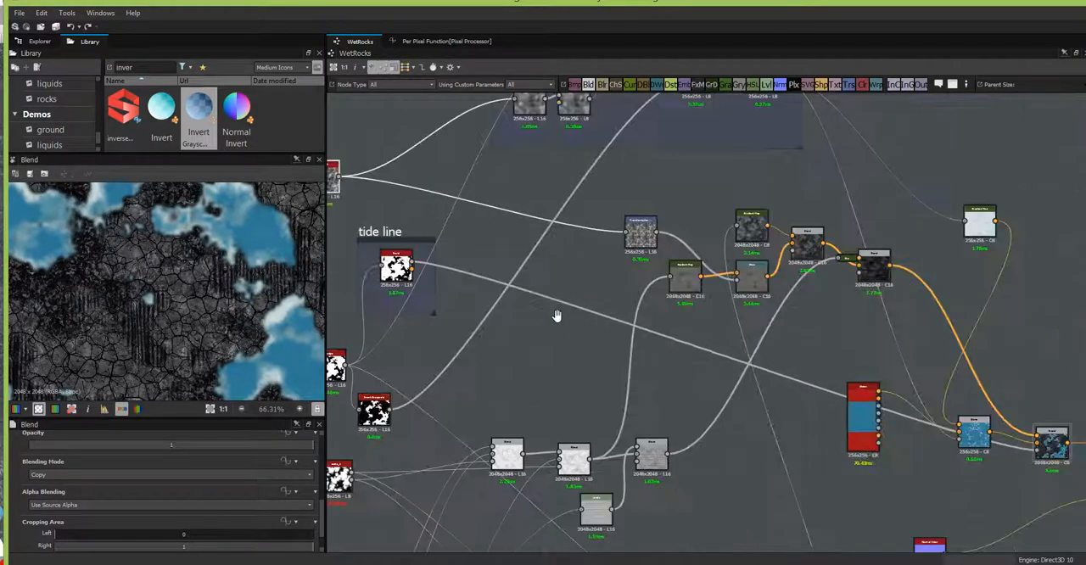
{"action": "left_click_drag", "start_coordinate": [564, 195], "coordinate": [863, 330]}
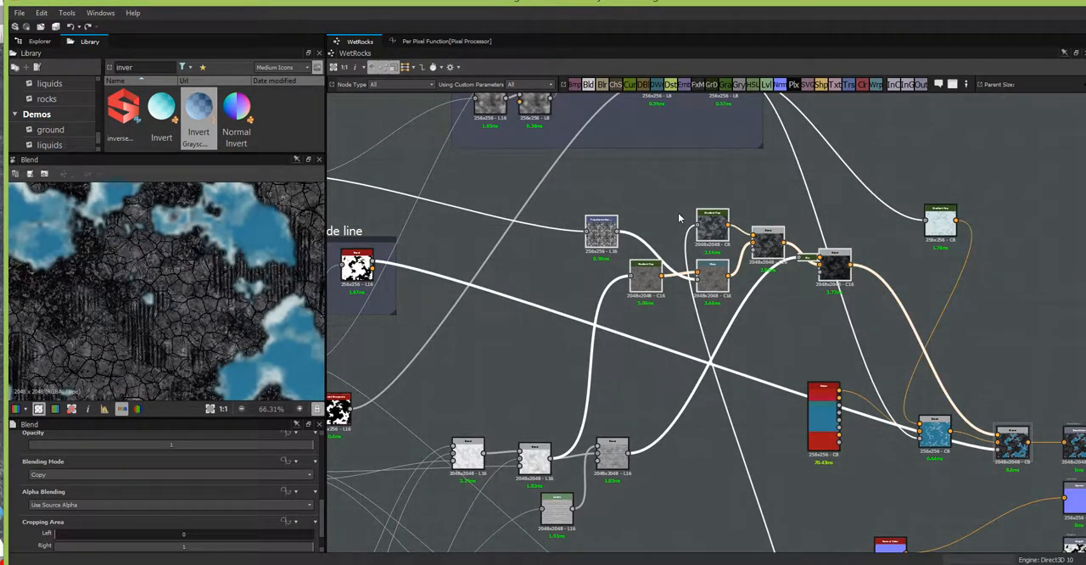
{"action": "right_click", "coordinate": [710, 221]}
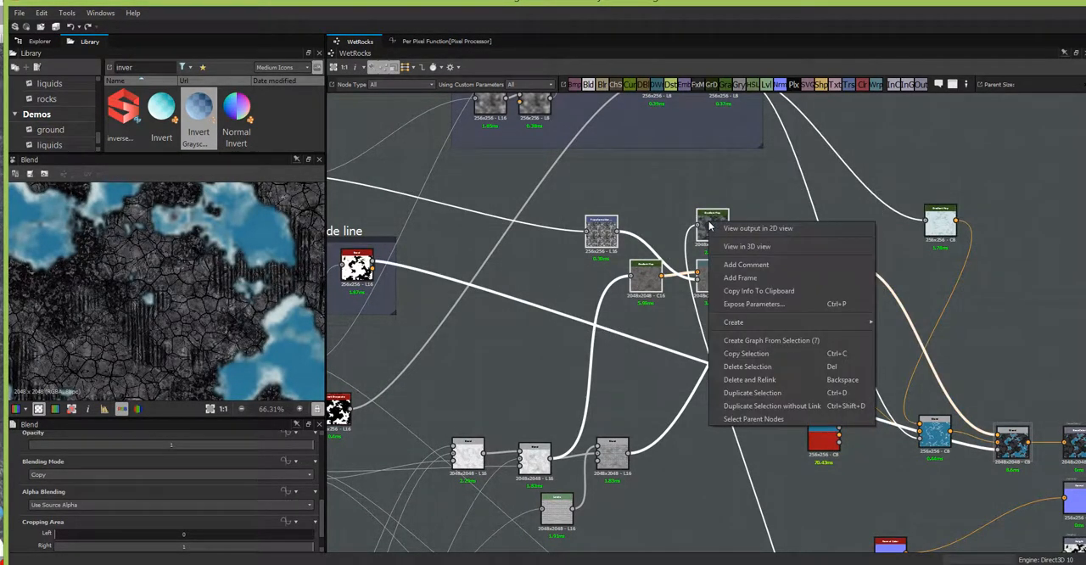
{"action": "left_click", "coordinate": [739, 277]}
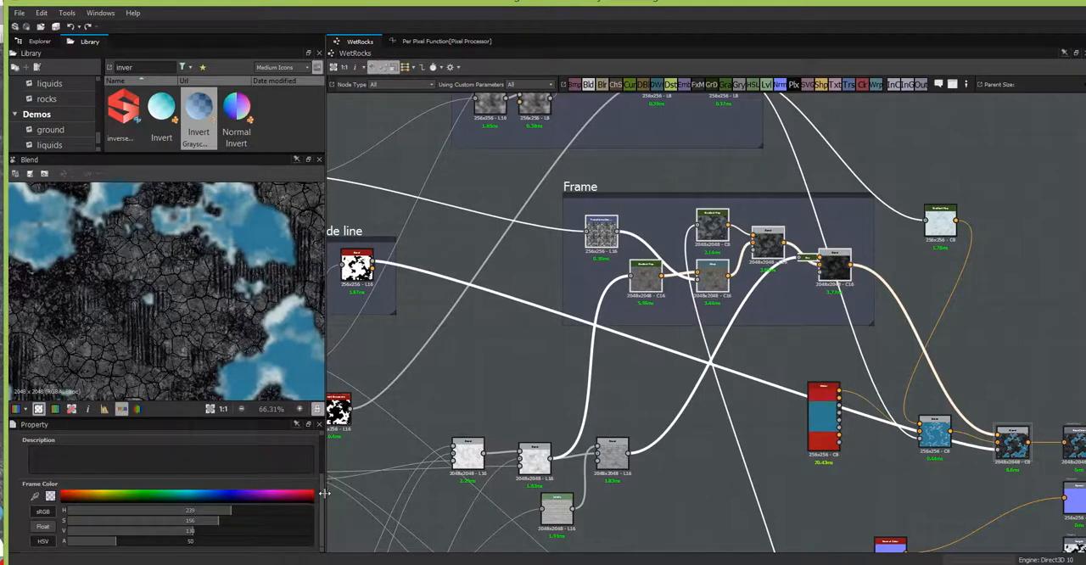
{"action": "left_click_drag", "start_coordinate": [321, 502], "coordinate": [321, 457]}
{"action": "double_click", "coordinate": [86, 476]}
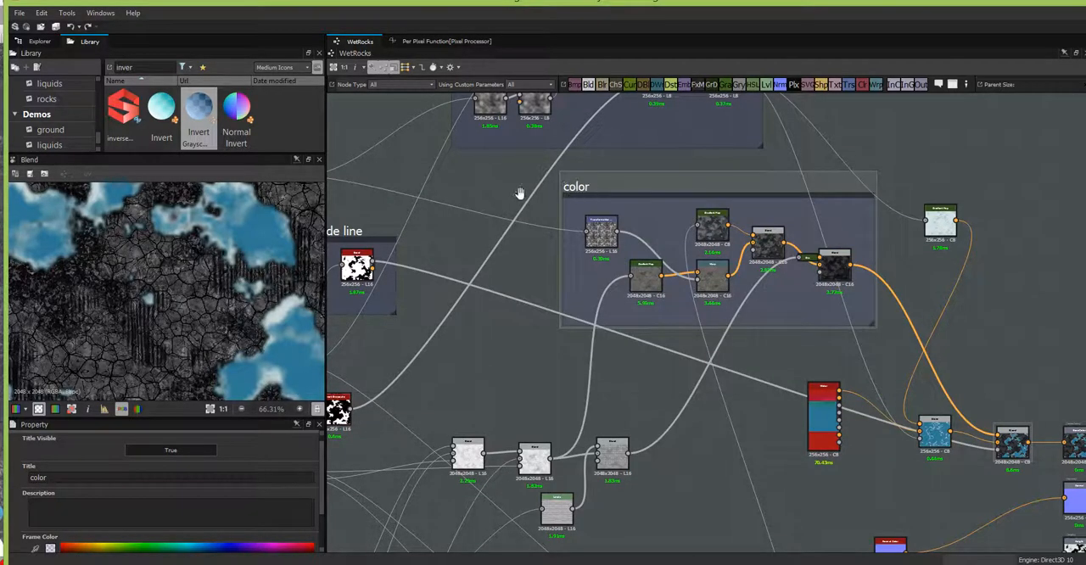
{"action": "left_click_drag", "start_coordinate": [608, 189], "coordinate": [472, 222]}
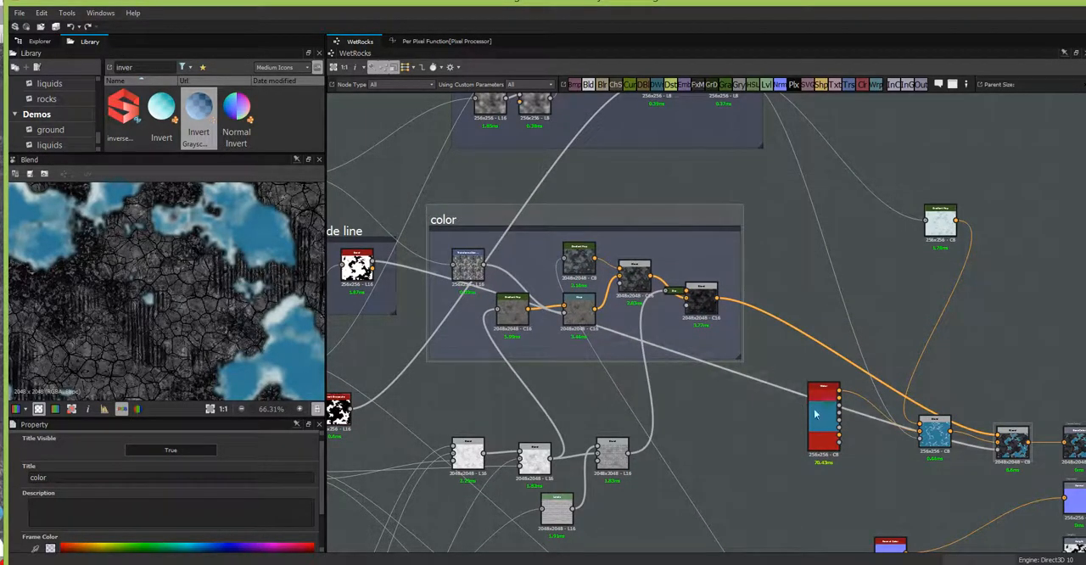
Step: Gather the Water node, the foam Gradient Map and their Blend into a compact group beside the color frame
{"action": "left_click_drag", "start_coordinate": [827, 434], "coordinate": [815, 300]}
{"action": "left_click_drag", "start_coordinate": [956, 222], "coordinate": [894, 255]}
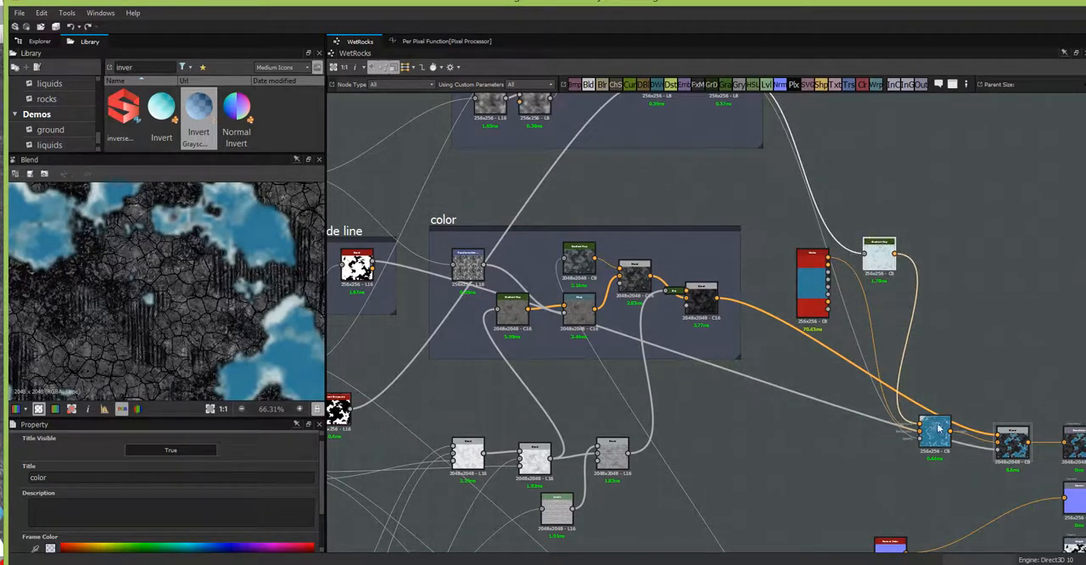
{"action": "left_click_drag", "start_coordinate": [930, 428], "coordinate": [933, 299]}
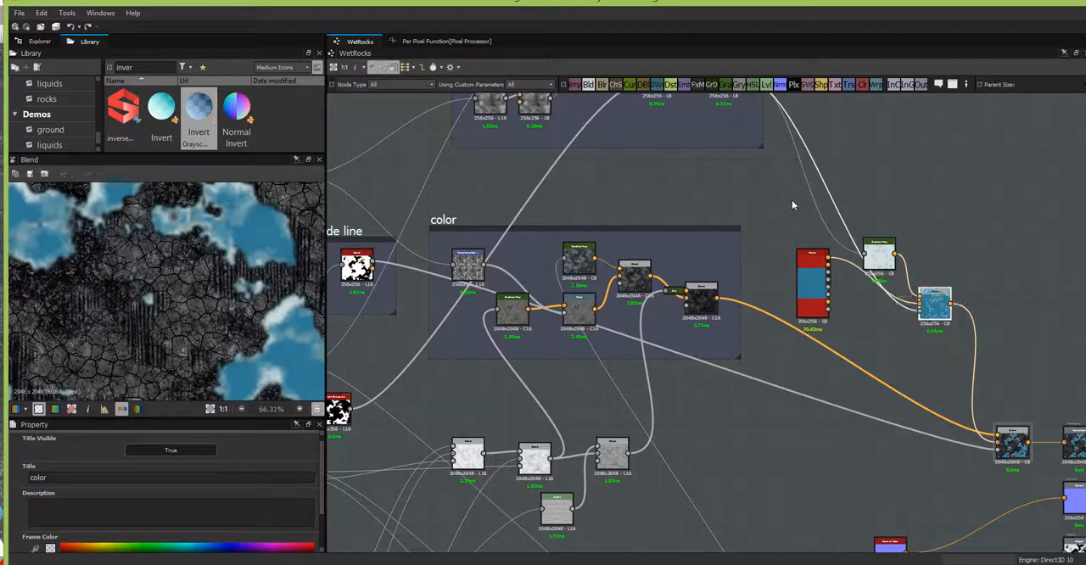
Step: Frame the Water, Gradient Map and Blend nodes with the title "water" and shift the frame slightly away from the color frame
{"action": "left_click_drag", "start_coordinate": [775, 204], "coordinate": [972, 345]}
{"action": "right_click", "coordinate": [881, 248]}
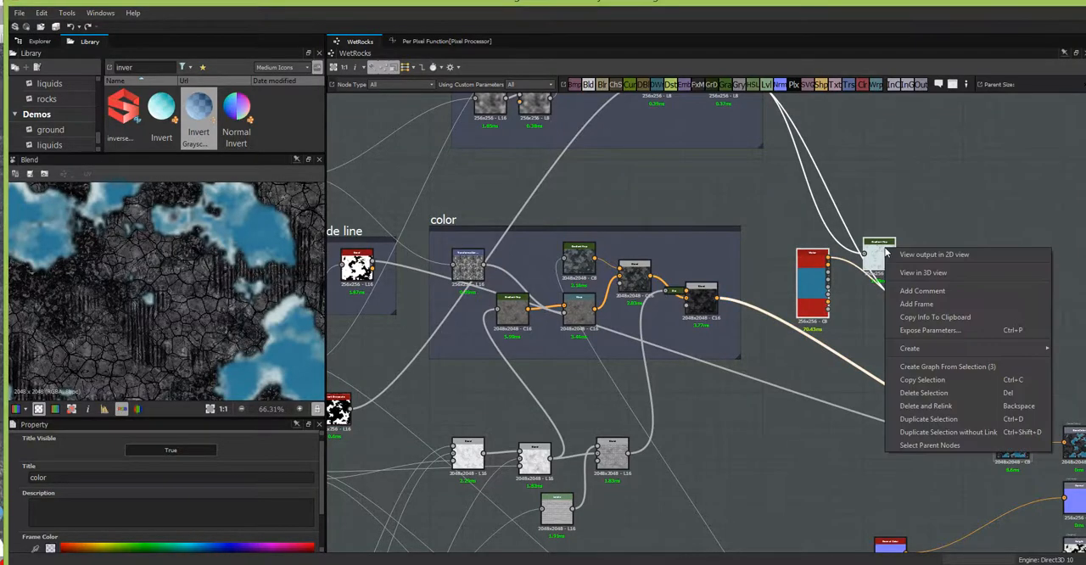
{"action": "left_click", "coordinate": [842, 316]}
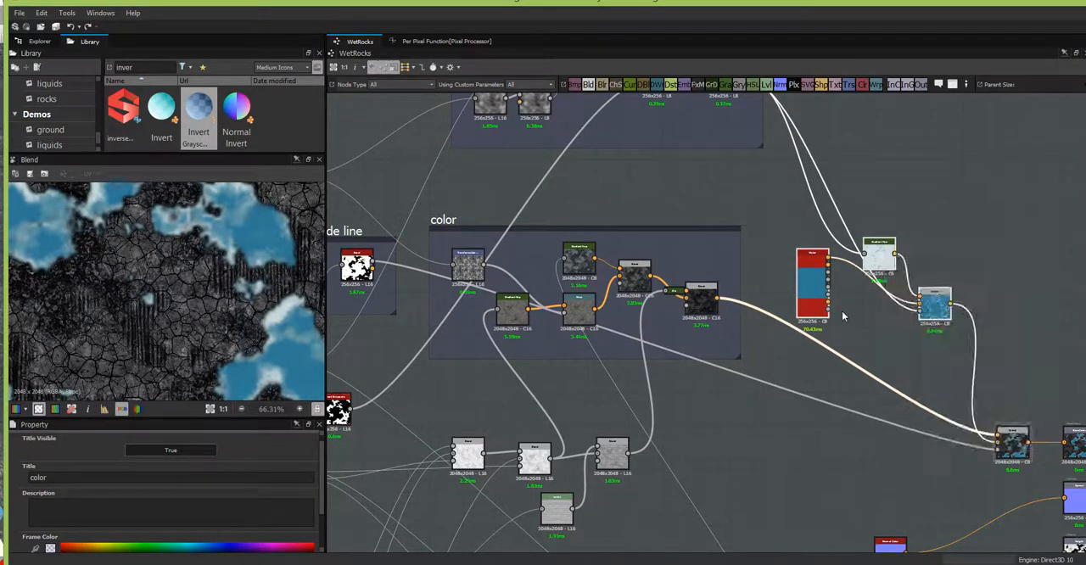
{"action": "double_click", "coordinate": [72, 477]}
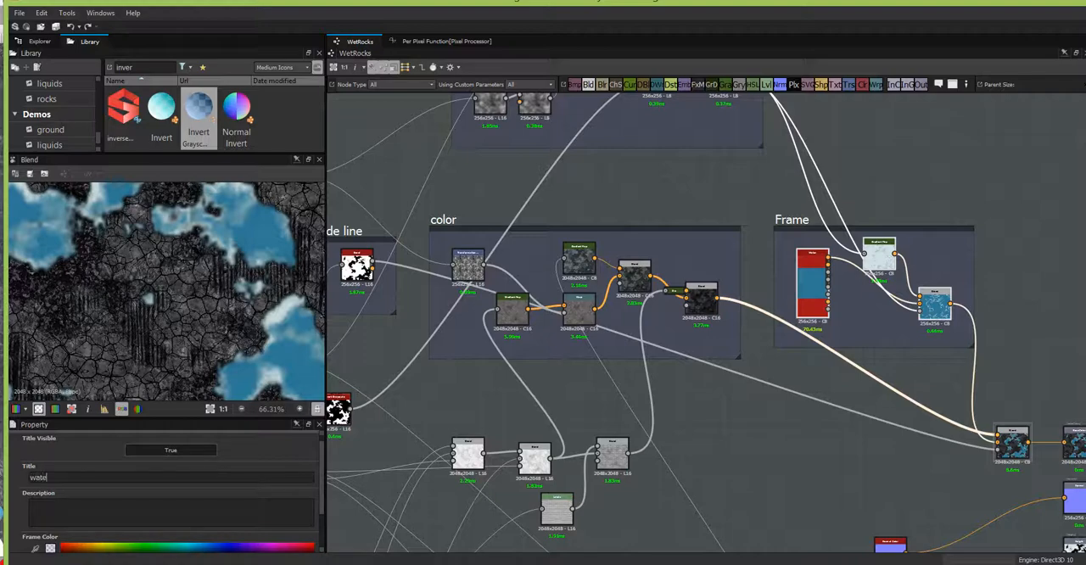
{"action": "left_click", "coordinate": [837, 241]}
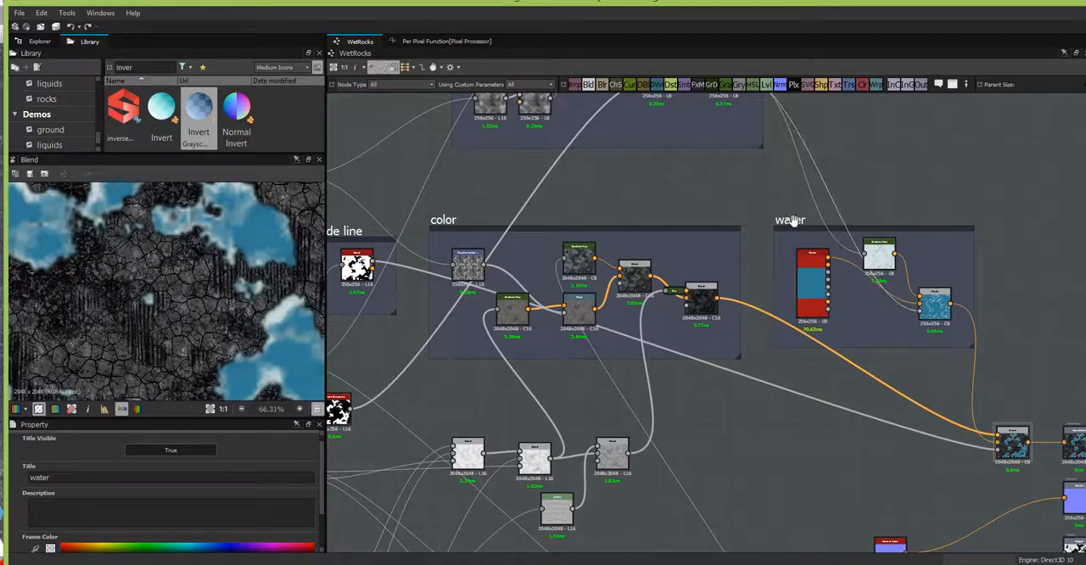
{"action": "mouse_move", "coordinate": [789, 222]}
{"action": "left_mouse_down"}
{"action": "mouse_move", "coordinate": [823, 217]}
{"action": "mouse_move", "coordinate": [810, 225]}
{"action": "left_mouse_up"}
{"action": "scroll", "coordinate": [785, 272], "scroll_direction": "down", "scroll_amount": 3}
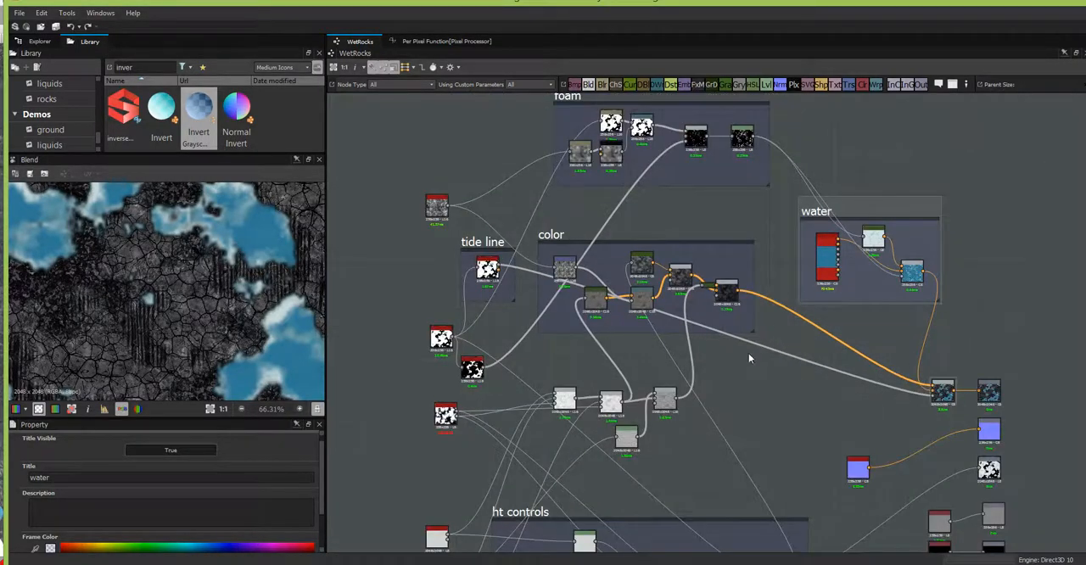
Step: Tighten the row of Blend nodes below the color frame by nudging its first Blend and the node beneath the row
{"action": "scroll", "coordinate": [821, 248], "scroll_direction": "up", "scroll_amount": 2}
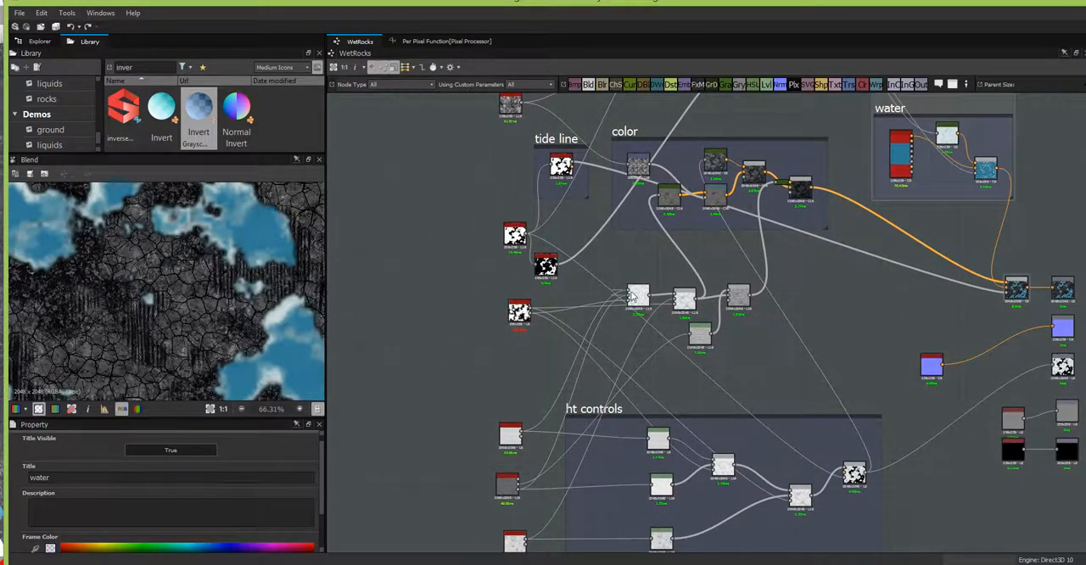
{"action": "left_click_drag", "start_coordinate": [636, 297], "coordinate": [642, 305]}
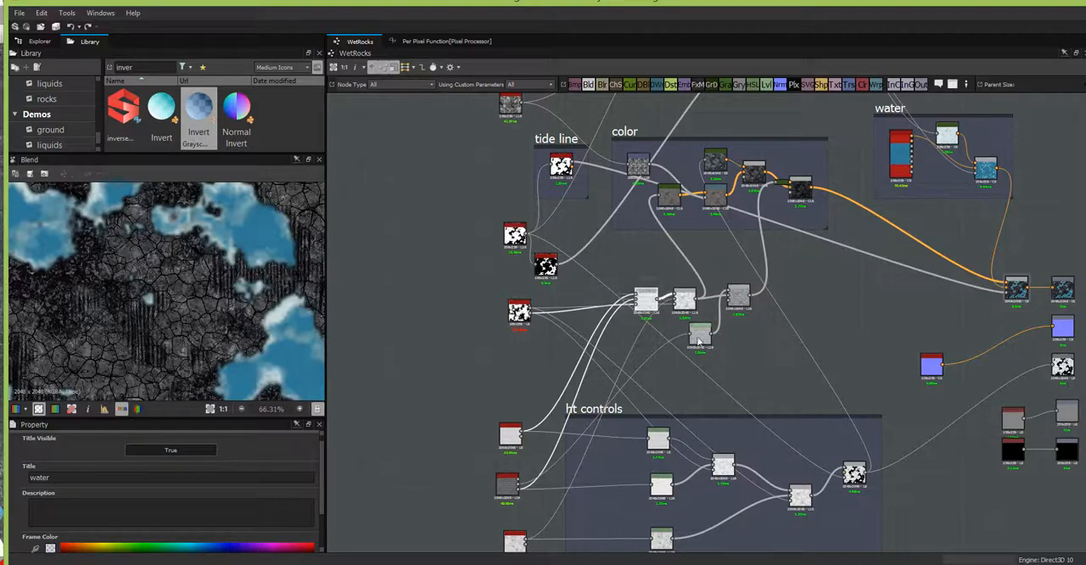
{"action": "left_click_drag", "start_coordinate": [696, 336], "coordinate": [699, 328]}
{"action": "middle_click_drag", "start_coordinate": [928, 387], "coordinate": [787, 517]}
Step: Review the organized graph and inspect the output and parameters of the Blur node fed by the water mask in the foam frame
{"action": "scroll", "coordinate": [527, 147], "scroll_direction": "down", "scroll_amount": 3}
{"action": "scroll", "coordinate": [688, 209], "scroll_direction": "up", "scroll_amount": 4}
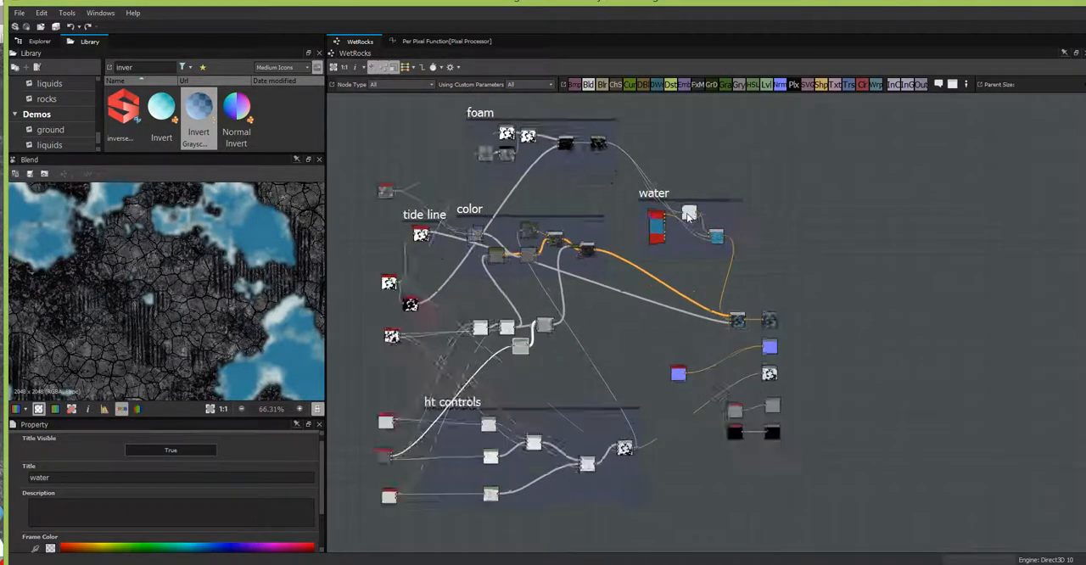
{"action": "scroll", "coordinate": [688, 209], "scroll_direction": "down", "scroll_amount": 1}
{"action": "scroll", "coordinate": [681, 293], "scroll_direction": "up", "scroll_amount": 2}
{"action": "middle_click_drag", "start_coordinate": [783, 313], "coordinate": [932, 349]}
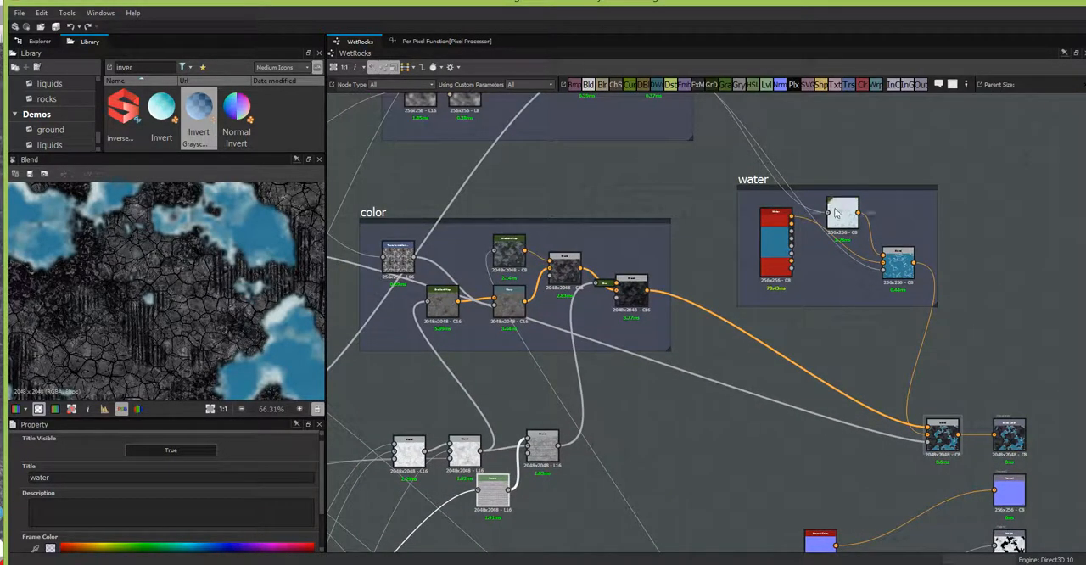
{"action": "middle_click_drag", "start_coordinate": [752, 157], "coordinate": [854, 309]}
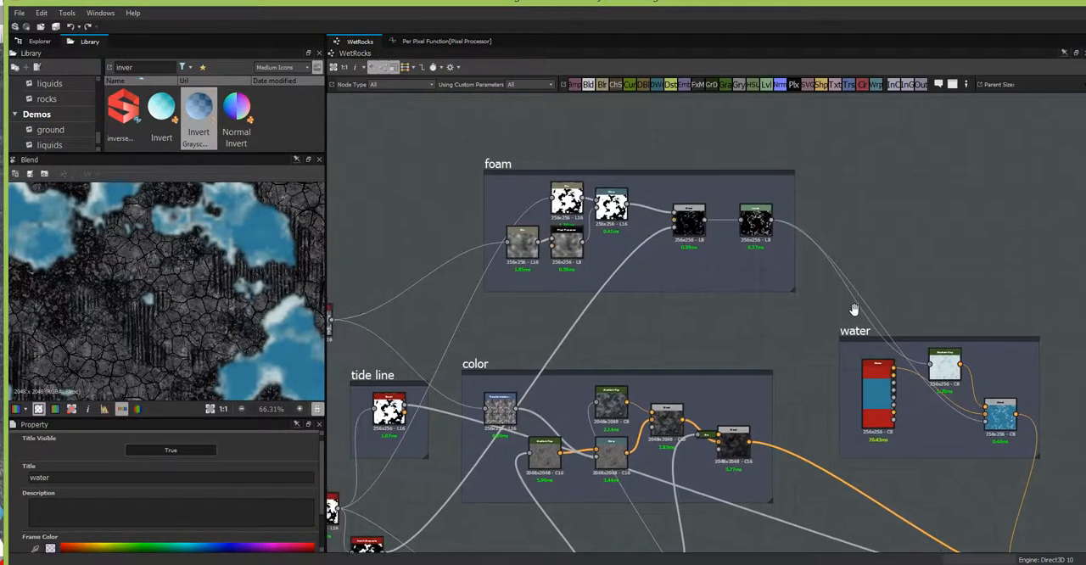
{"action": "left_click", "coordinate": [567, 200]}
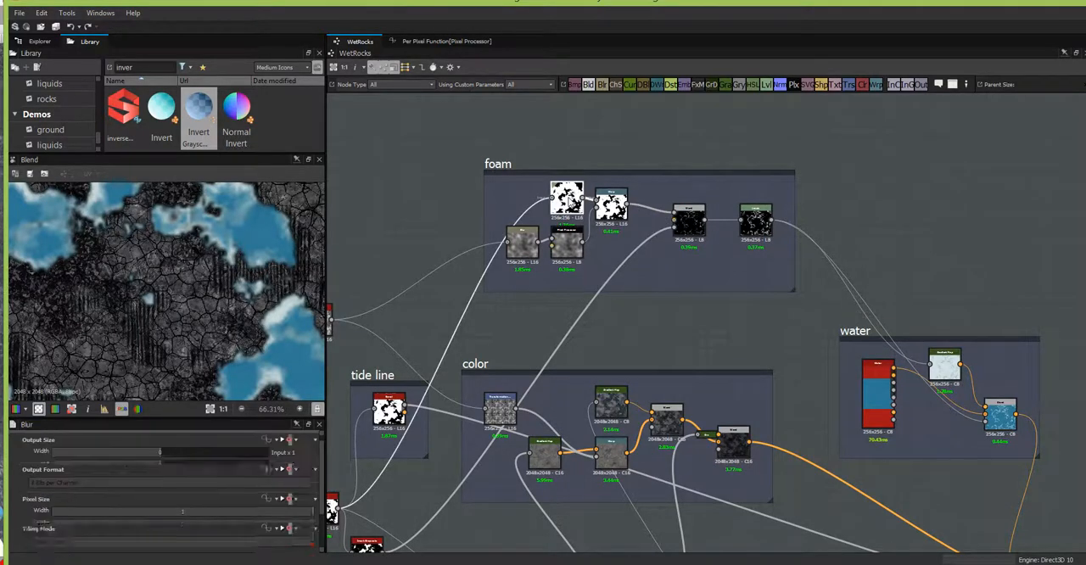
{"action": "scroll", "coordinate": [322, 522], "scroll_direction": "down", "scroll_amount": 3}
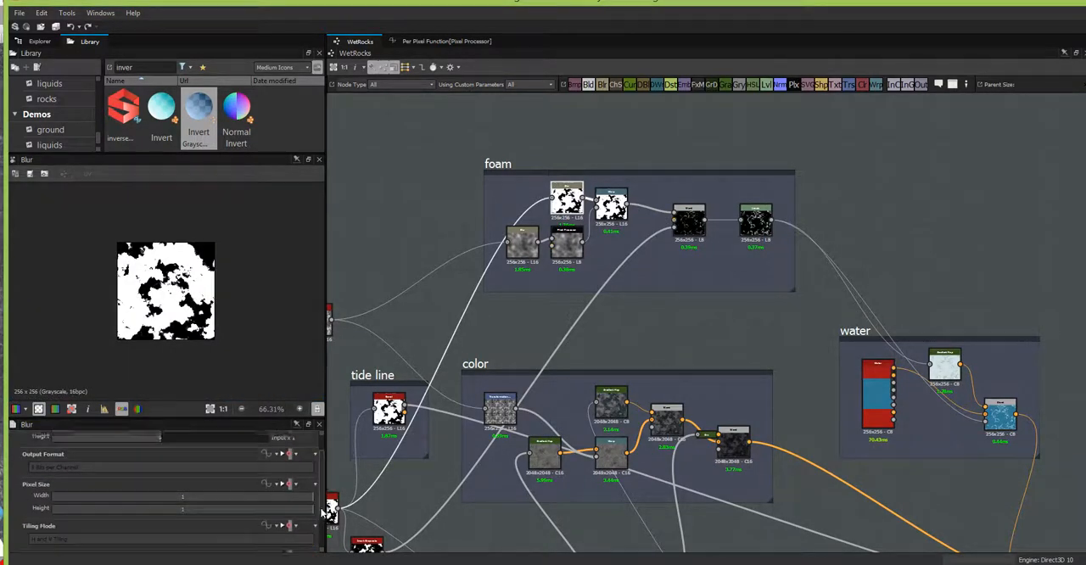
{"action": "scroll", "coordinate": [323, 539], "scroll_direction": "down", "scroll_amount": 1}
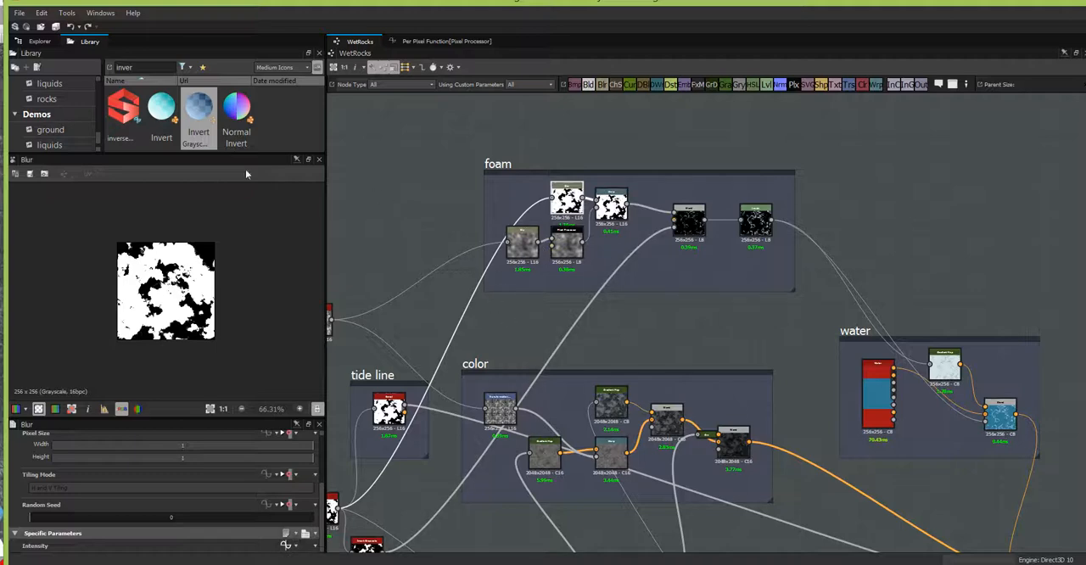
Step: Switch to Unity, run the scene to check the animated foam in the Game and Scene views, and stop playback
{"action": "left_click", "coordinate": [36, 42]}
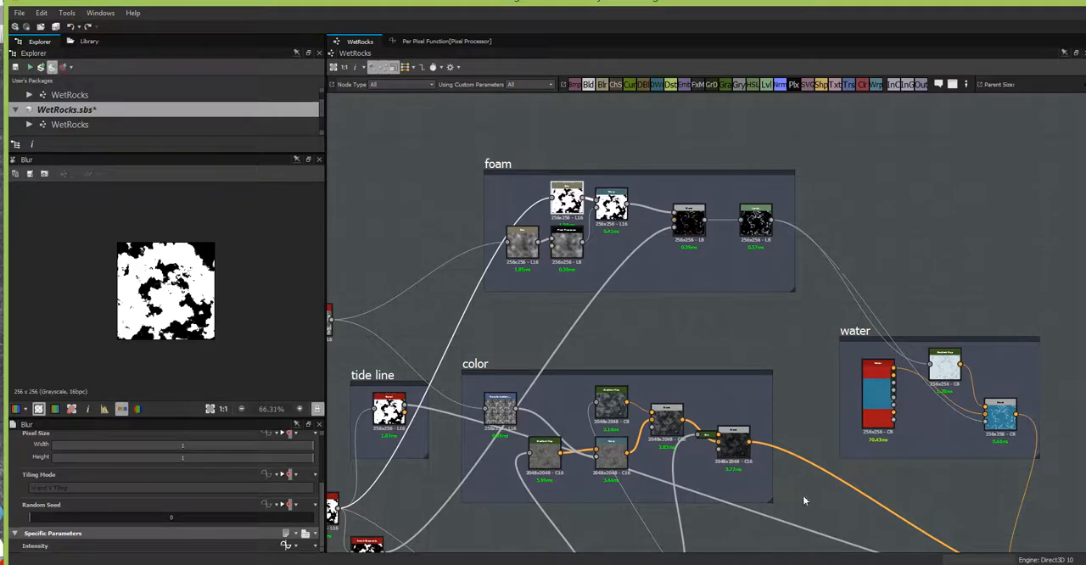
{"action": "key", "text": "alt+Tab"}
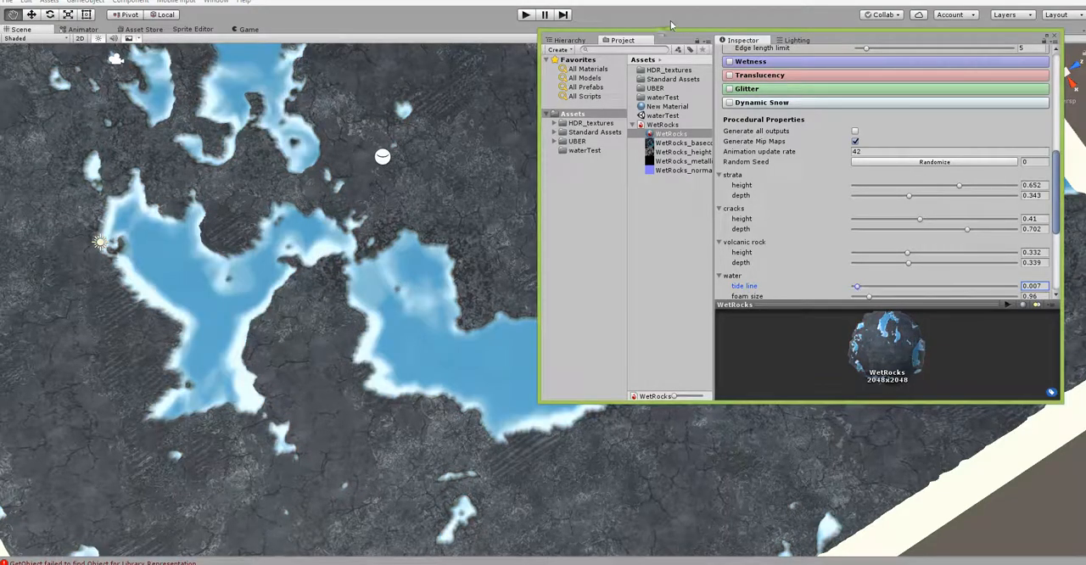
{"action": "left_click_drag", "start_coordinate": [687, 38], "coordinate": [777, 14]}
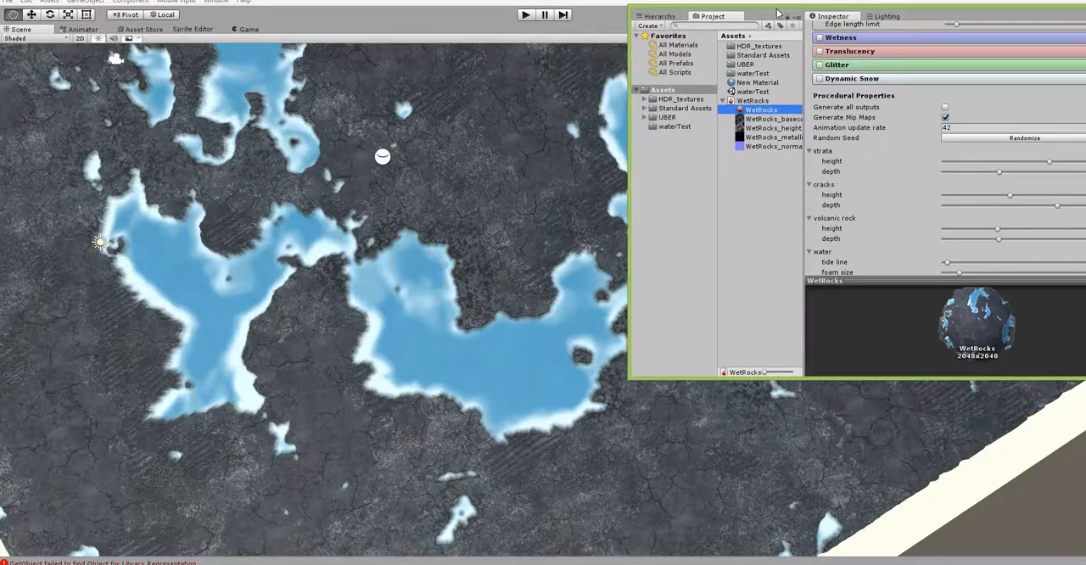
{"action": "left_click", "coordinate": [526, 16]}
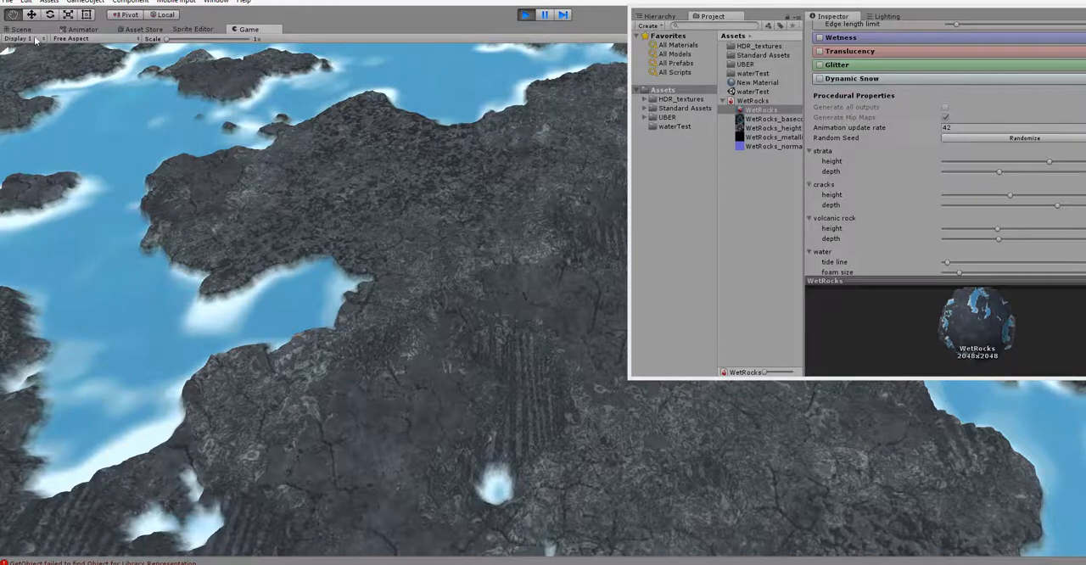
{"action": "left_click", "coordinate": [28, 31]}
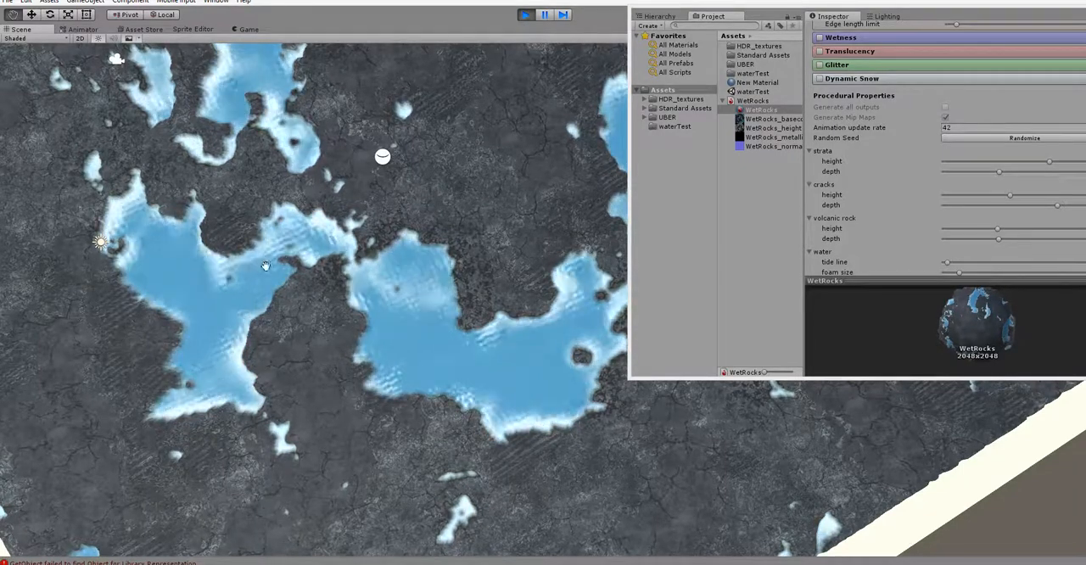
{"action": "left_click_drag", "start_coordinate": [924, 17], "coordinate": [214, 59]}
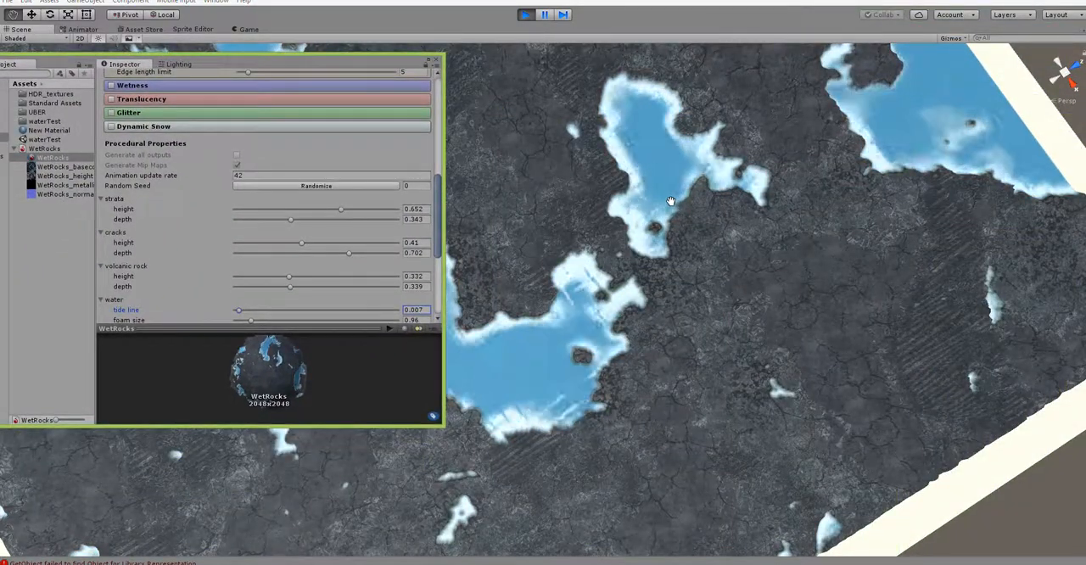
{"action": "left_click", "coordinate": [525, 15]}
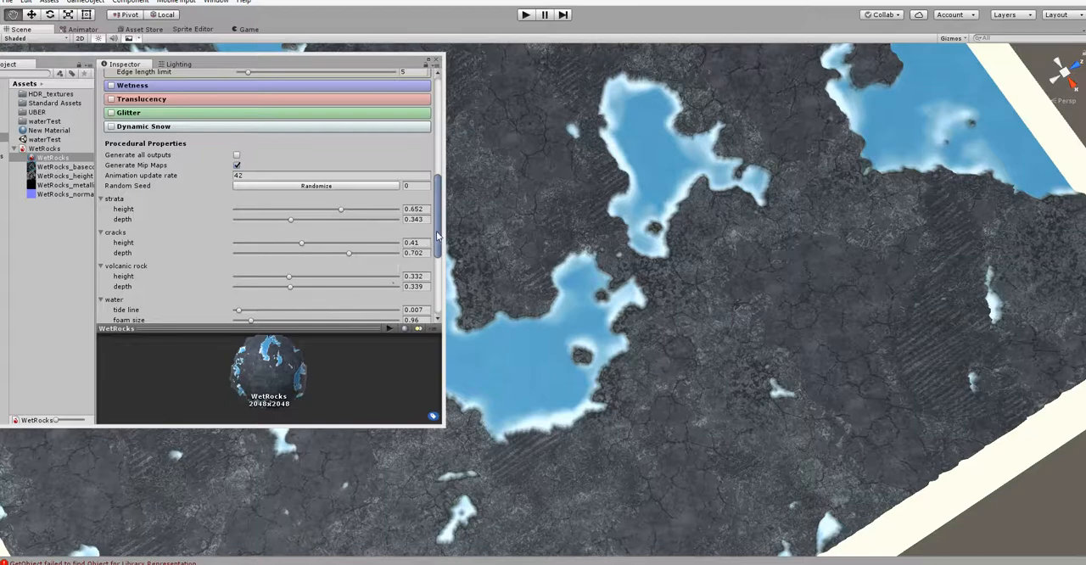
Step: Set the WetRocks material's foam size to 2.65 and move the Inspector window aside to expose the water
{"action": "left_click_drag", "start_coordinate": [437, 236], "coordinate": [436, 261]}
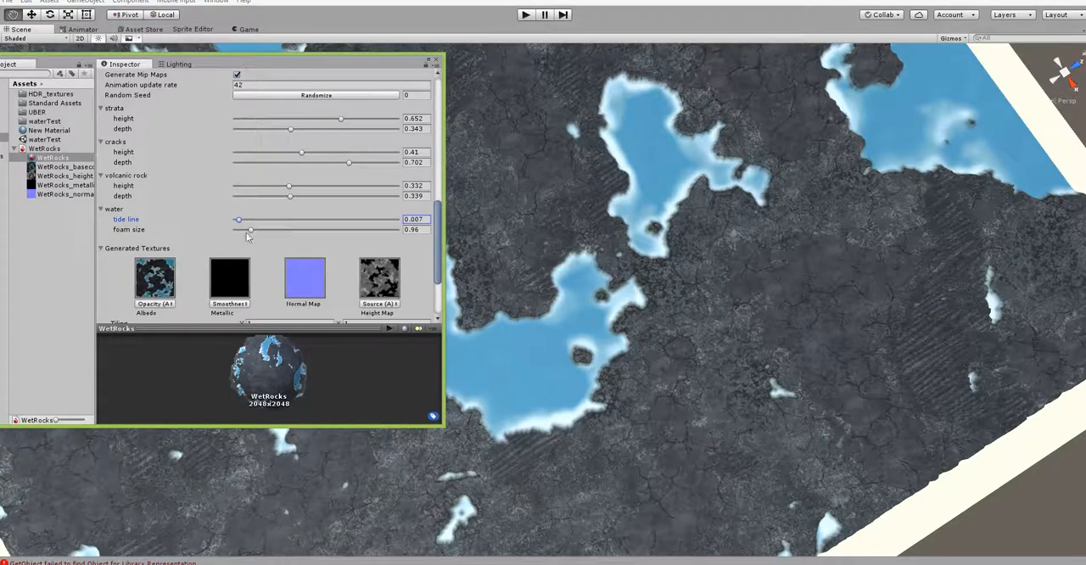
{"action": "left_click_drag", "start_coordinate": [251, 228], "coordinate": [297, 217]}
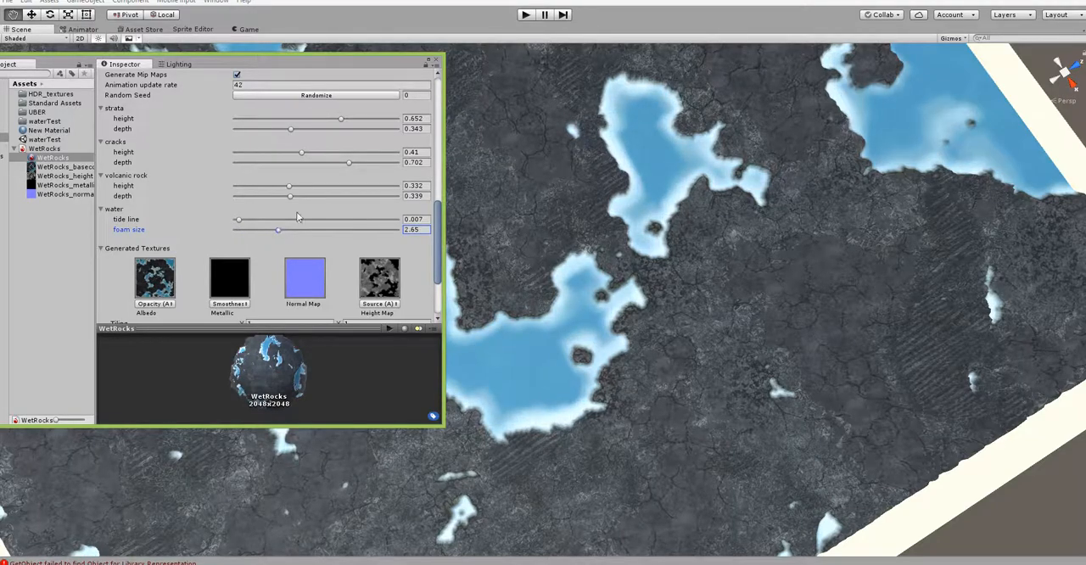
{"action": "left_click_drag", "start_coordinate": [326, 62], "coordinate": [985, 216]}
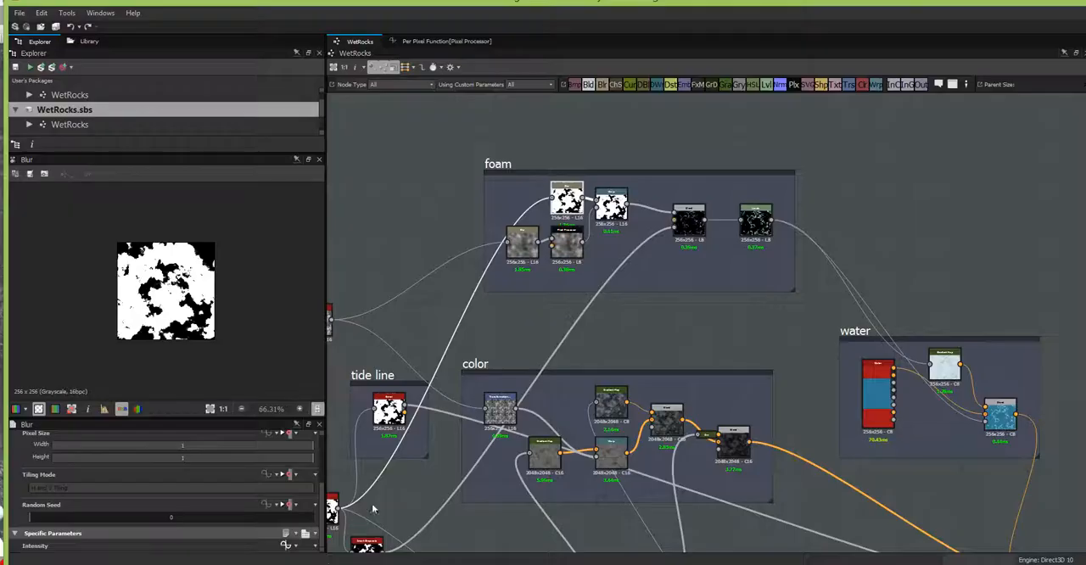
Step: Switch back to Substance Designer and examine the framed node groups, closing in on the water frame
{"action": "scroll", "coordinate": [636, 293], "scroll_direction": "down", "scroll_amount": 3}
{"action": "middle_click_drag", "start_coordinate": [681, 497], "coordinate": [709, 337]}
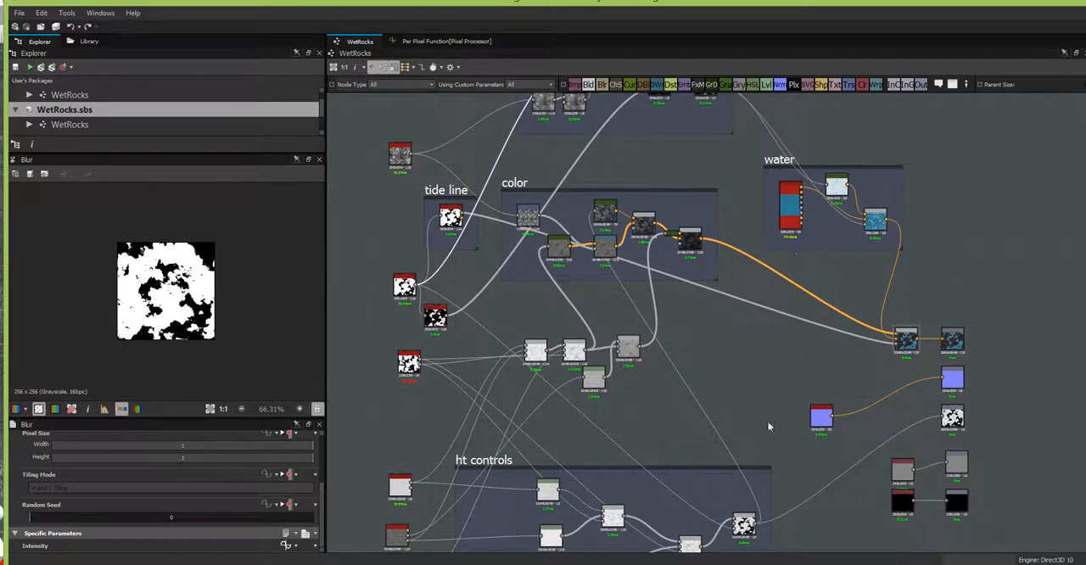
{"action": "scroll", "coordinate": [753, 345], "scroll_direction": "down", "scroll_amount": 2}
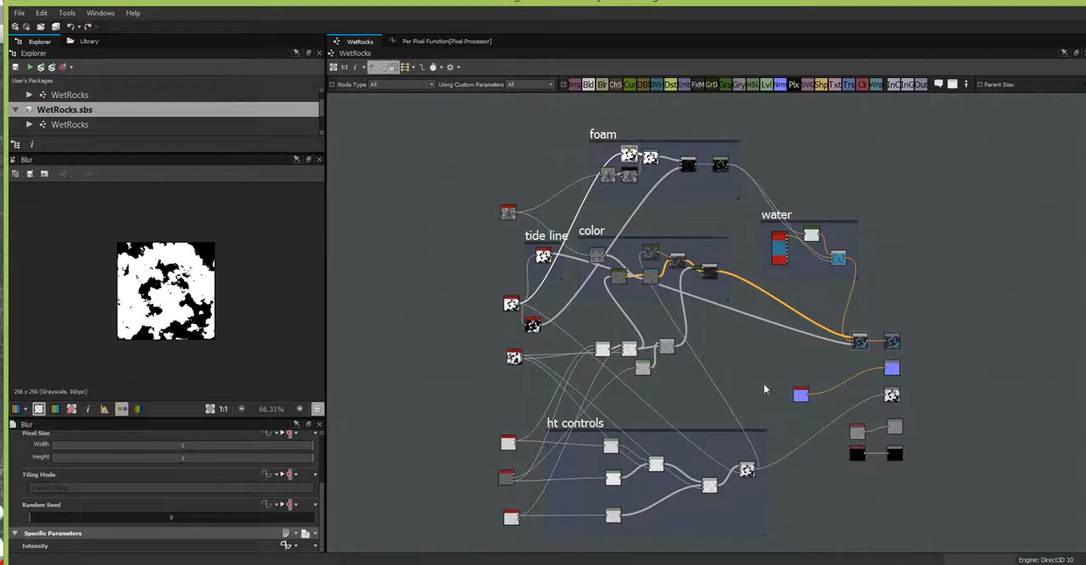
{"action": "scroll", "coordinate": [761, 382], "scroll_direction": "up", "scroll_amount": 2}
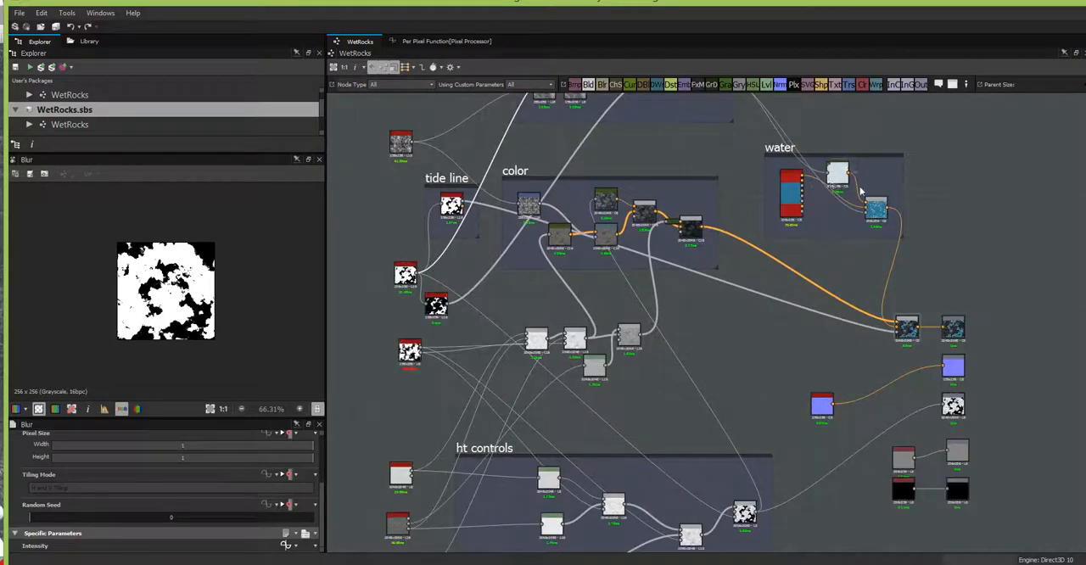
{"action": "scroll", "coordinate": [840, 246], "scroll_direction": "up", "scroll_amount": 3}
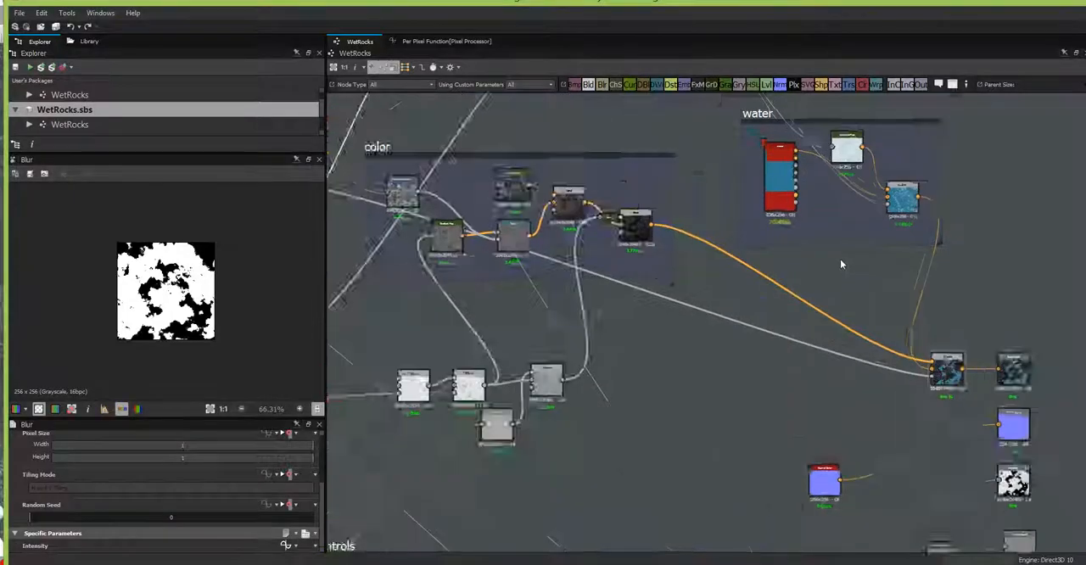
{"action": "middle_click_drag", "start_coordinate": [820, 258], "coordinate": [797, 414]}
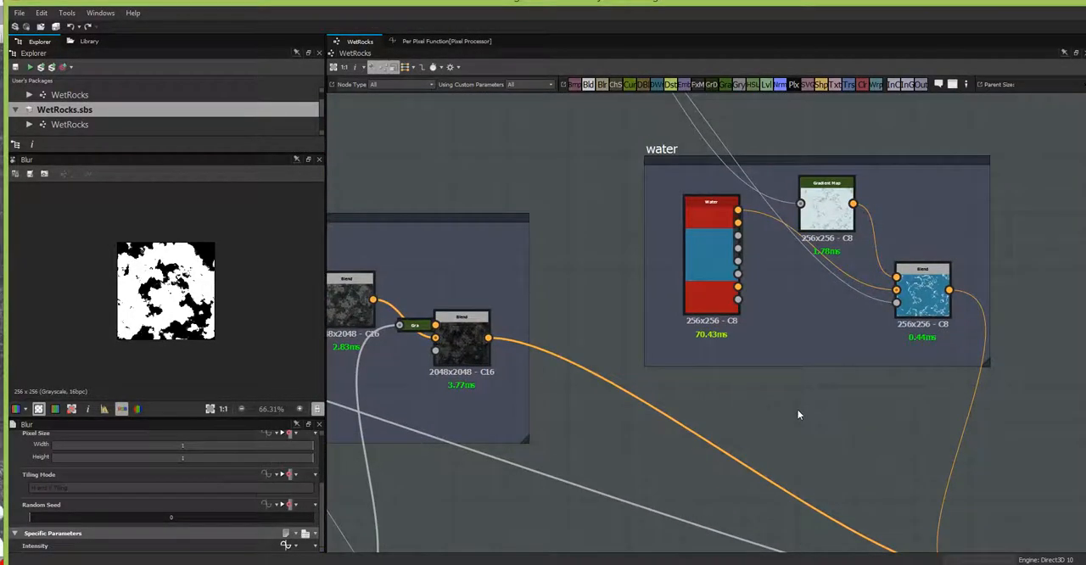
Step: Examine the Water node's outputs in the water frame, and review how the framed groups connect to the final Blend and output nodes
{"action": "scroll", "coordinate": [791, 401], "scroll_direction": "up", "scroll_amount": 2}
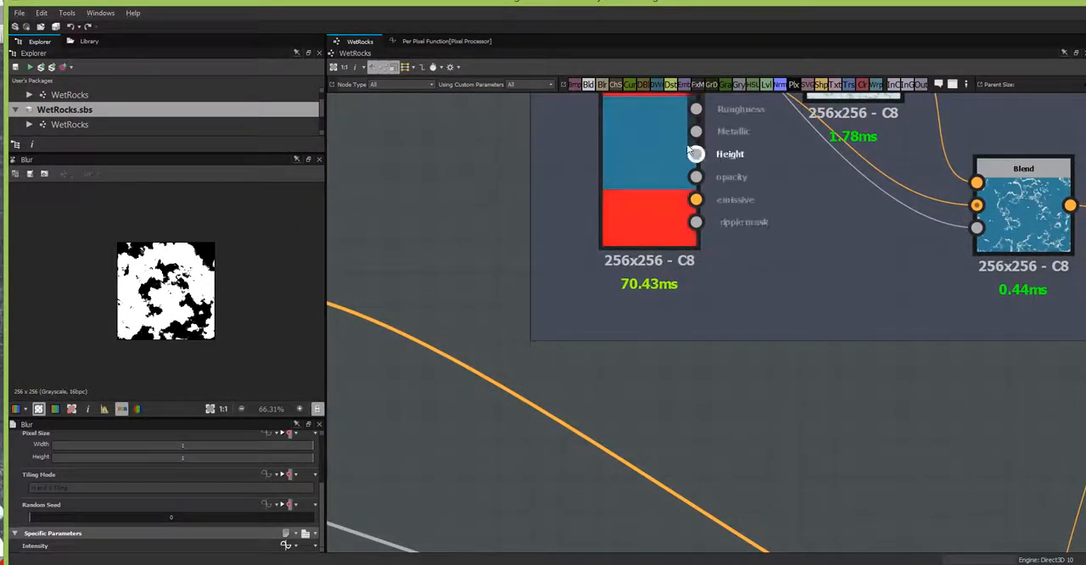
{"action": "middle_click_drag", "start_coordinate": [824, 359], "coordinate": [825, 463]}
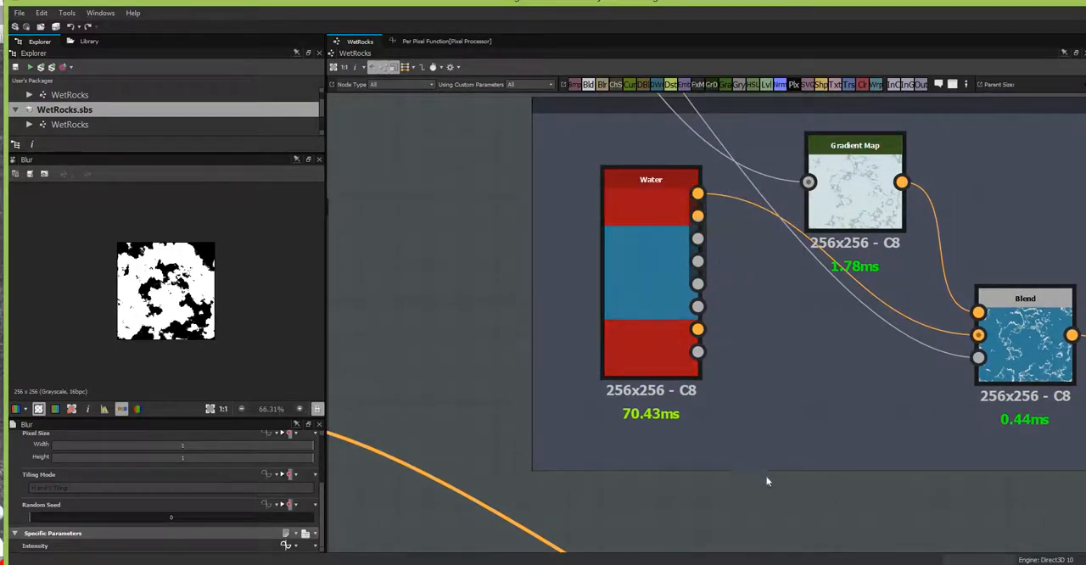
{"action": "scroll", "coordinate": [766, 479], "scroll_direction": "down", "scroll_amount": 1}
{"action": "scroll", "coordinate": [769, 488], "scroll_direction": "down", "scroll_amount": 4}
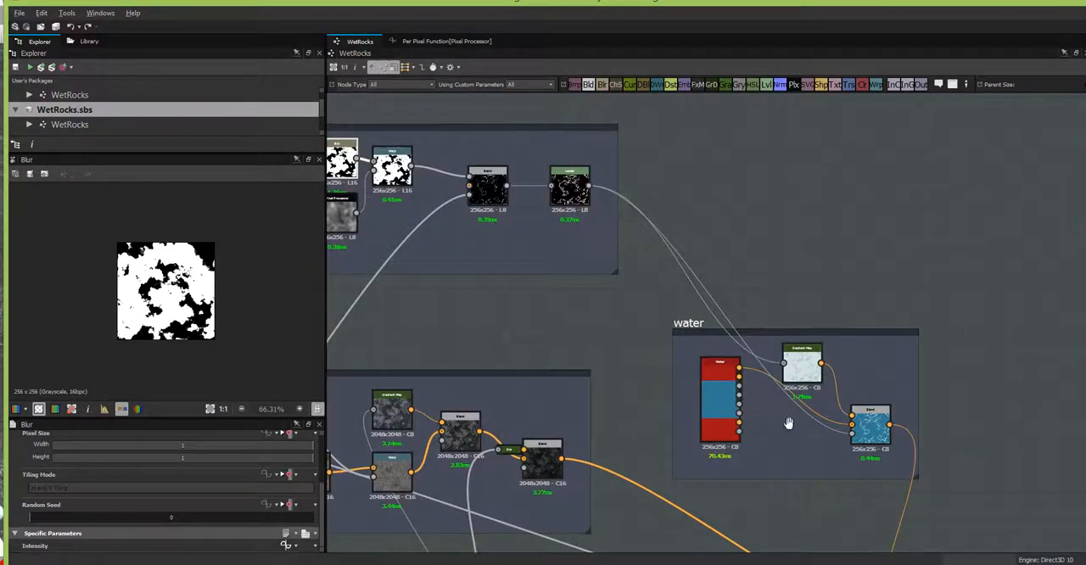
{"action": "middle_click_drag", "start_coordinate": [790, 417], "coordinate": [898, 9]}
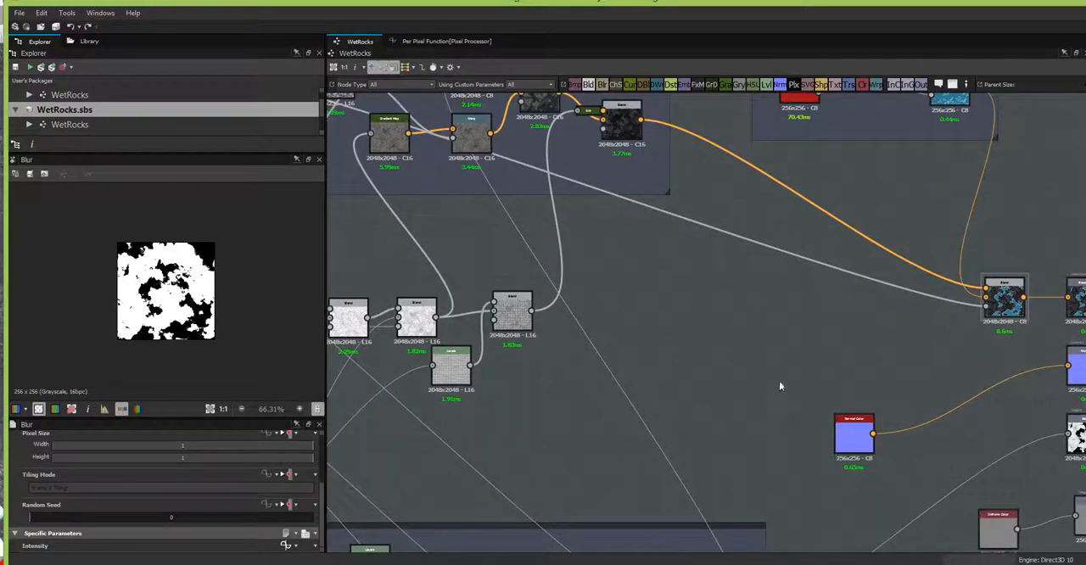
{"action": "scroll", "coordinate": [735, 354], "scroll_direction": "up", "scroll_amount": 2}
{"action": "scroll", "coordinate": [770, 448], "scroll_direction": "down", "scroll_amount": 1}
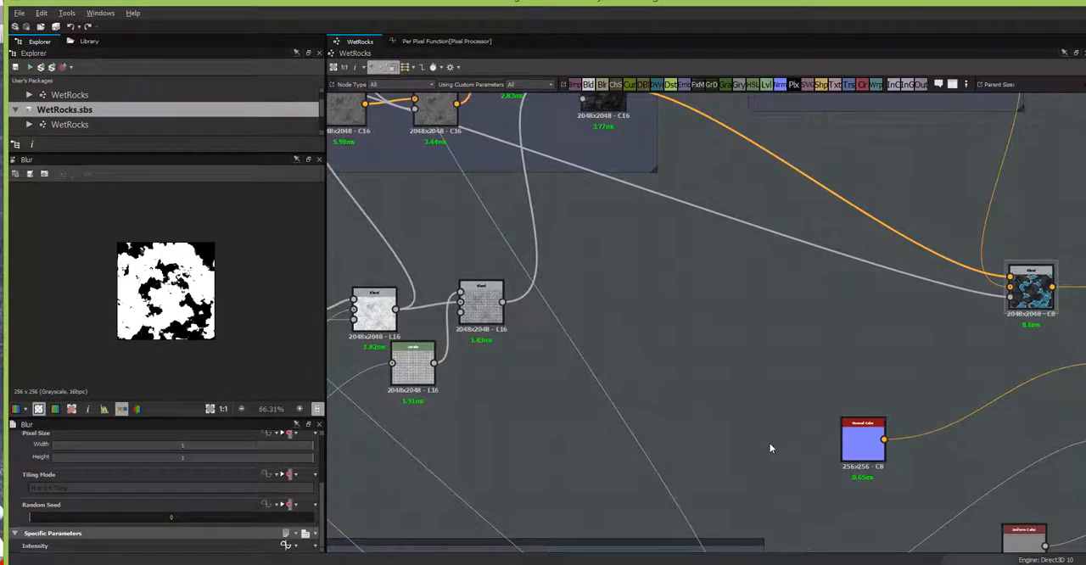
{"action": "scroll", "coordinate": [791, 483], "scroll_direction": "down", "scroll_amount": 3}
{"action": "scroll", "coordinate": [791, 483], "scroll_direction": "up", "scroll_amount": 1}
{"action": "middle_click_drag", "start_coordinate": [733, 436], "coordinate": [697, 375]}
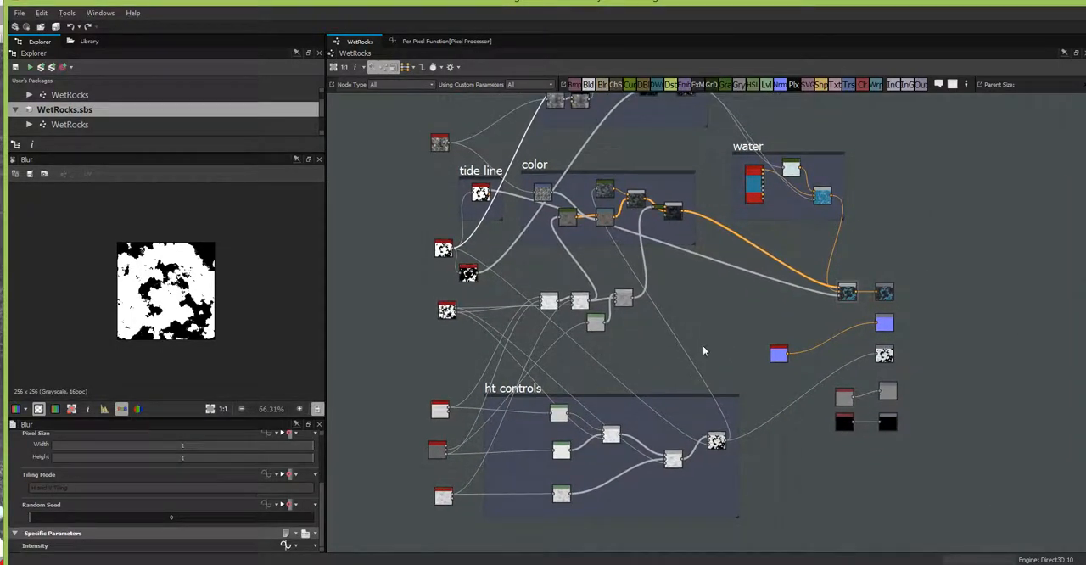
{"action": "scroll", "coordinate": [705, 324], "scroll_direction": "down", "scroll_amount": 1}
{"action": "scroll", "coordinate": [717, 344], "scroll_direction": "up", "scroll_amount": 2}
{"action": "scroll", "coordinate": [704, 292], "scroll_direction": "up", "scroll_amount": 1}
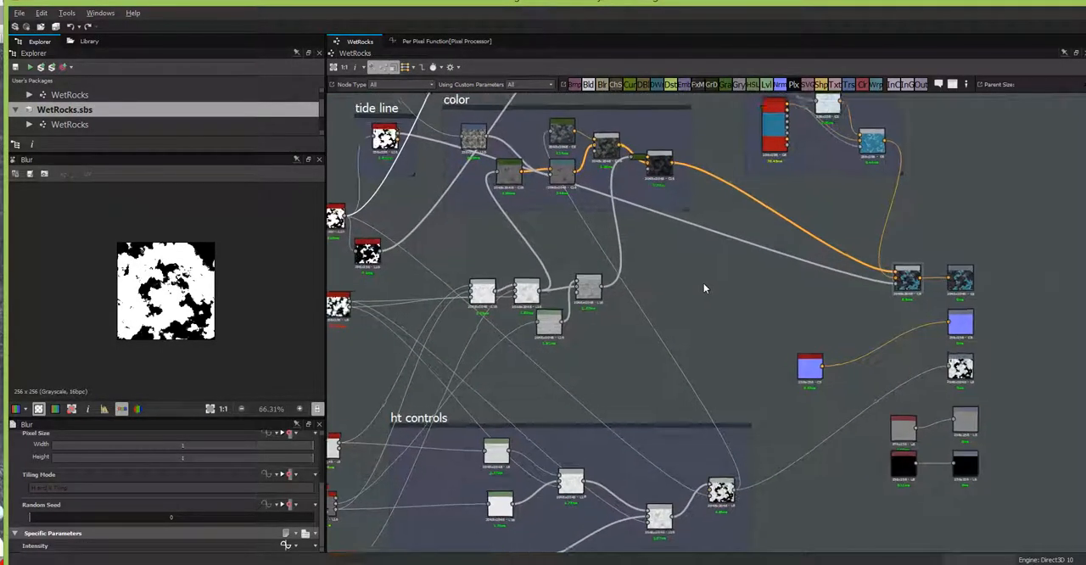